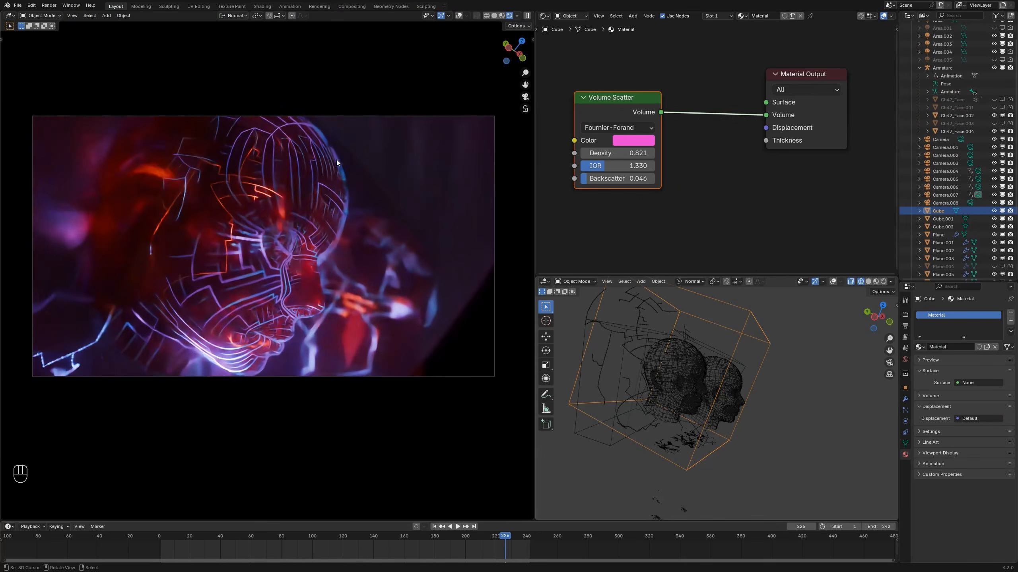
pyautogui.click(676, 375)
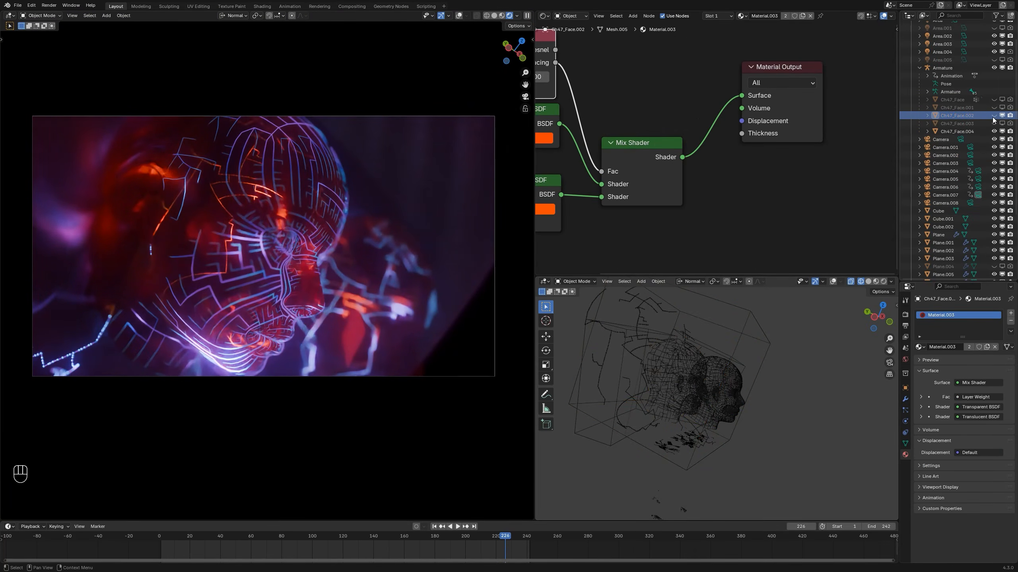
pyautogui.moveTo(785, 243); pyautogui.dragTo(722, 243)
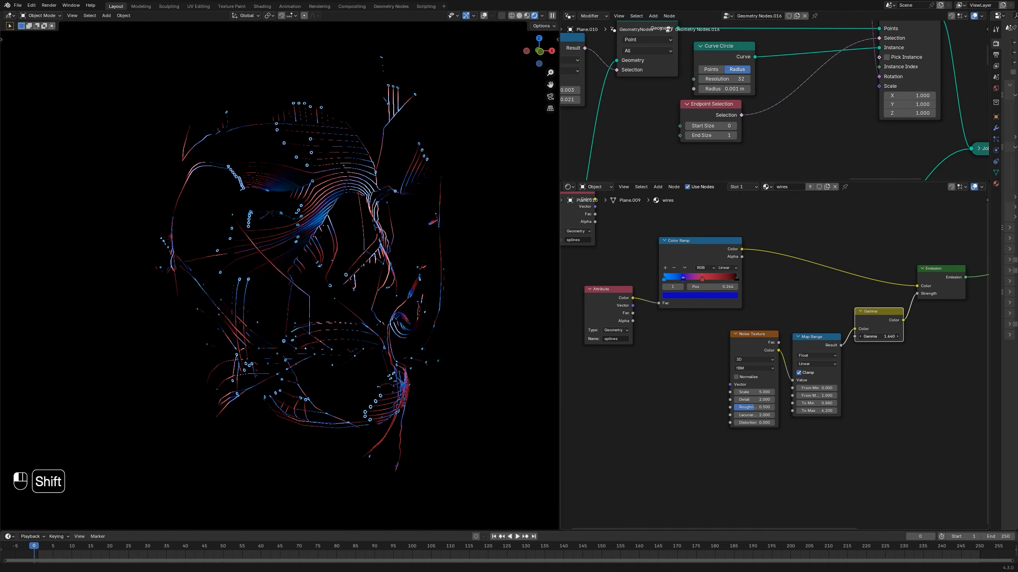
pyautogui.hotkey('shift', 'a')
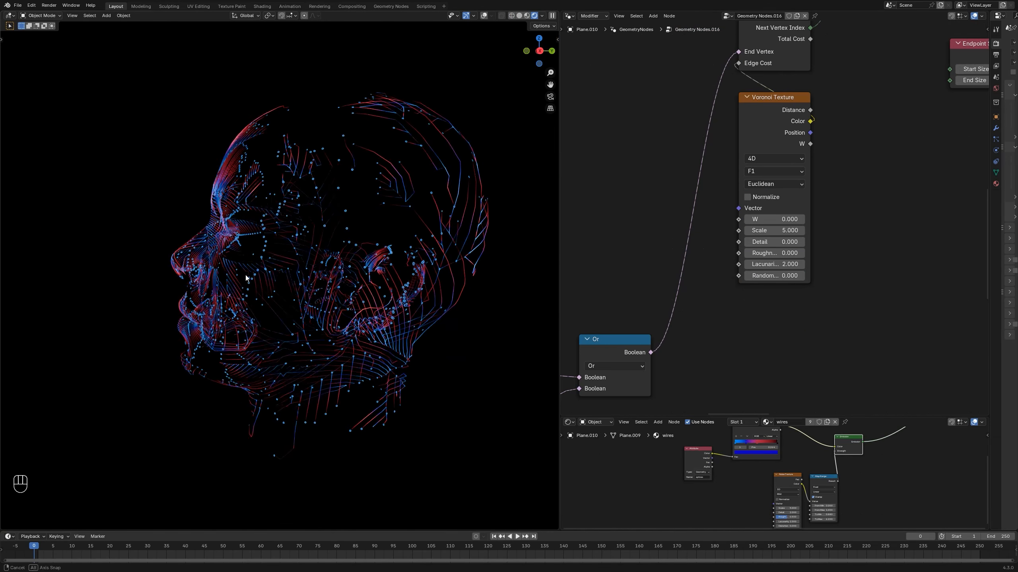
pyautogui.moveTo(344, 240); pyautogui.dragTo(307, 241, button='middle')
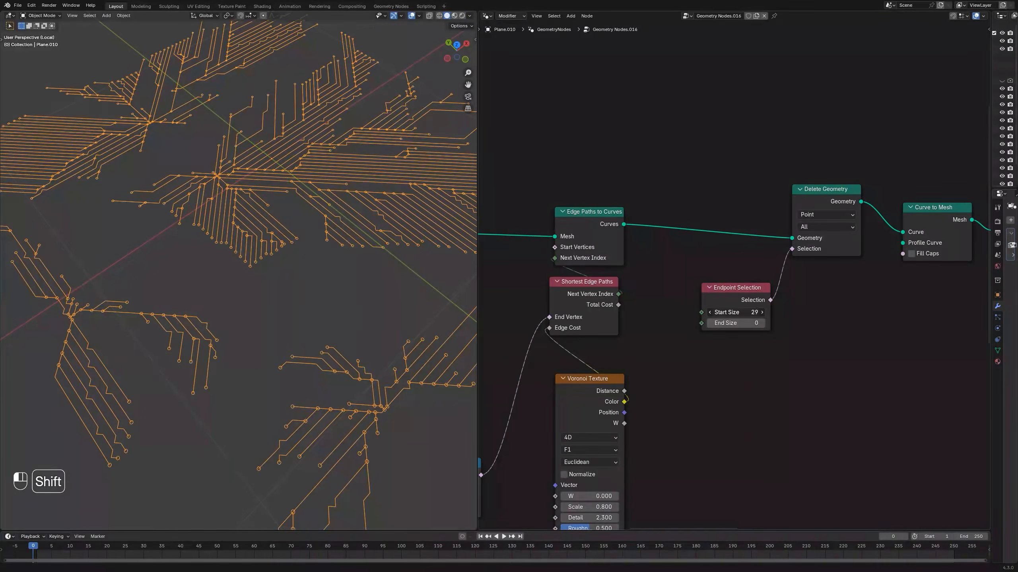
pyautogui.keyDown('shift'); pyautogui.moveTo(361, 180); pyautogui.dragTo(379, 171, button='middle'); pyautogui.keyUp('shift')
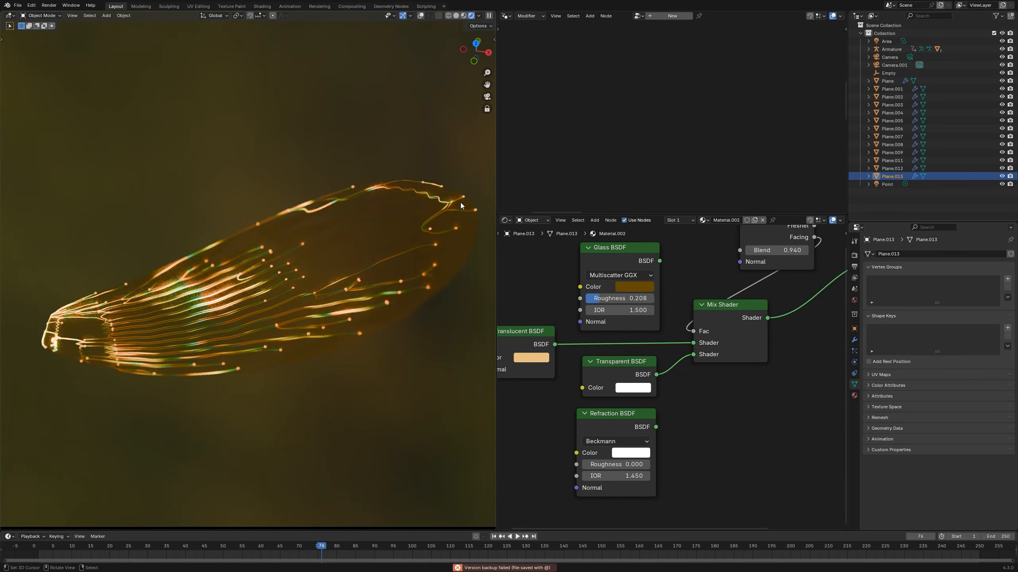
pyautogui.moveTo(320, 257); pyautogui.dragTo(297, 219, button='middle')
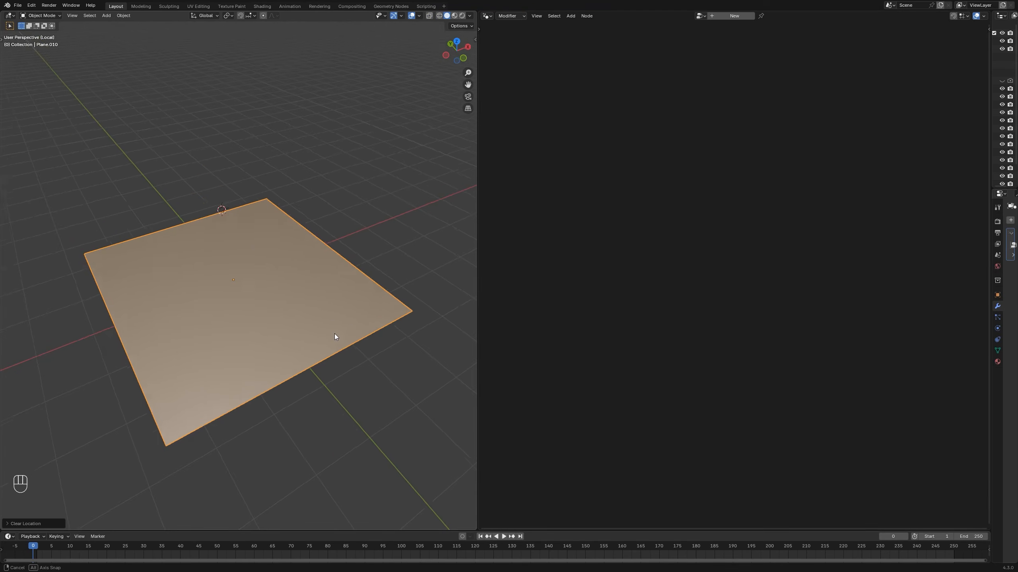
# - Create a new geometry node tree for the plane
pyautogui.moveTo(334, 334)
pyautogui.mouseDown(button='middle')
pyautogui.moveTo(353, 337)
pyautogui.moveTo(360, 223)
pyautogui.mouseUp(button='middle')
pyautogui.click(286, 264)
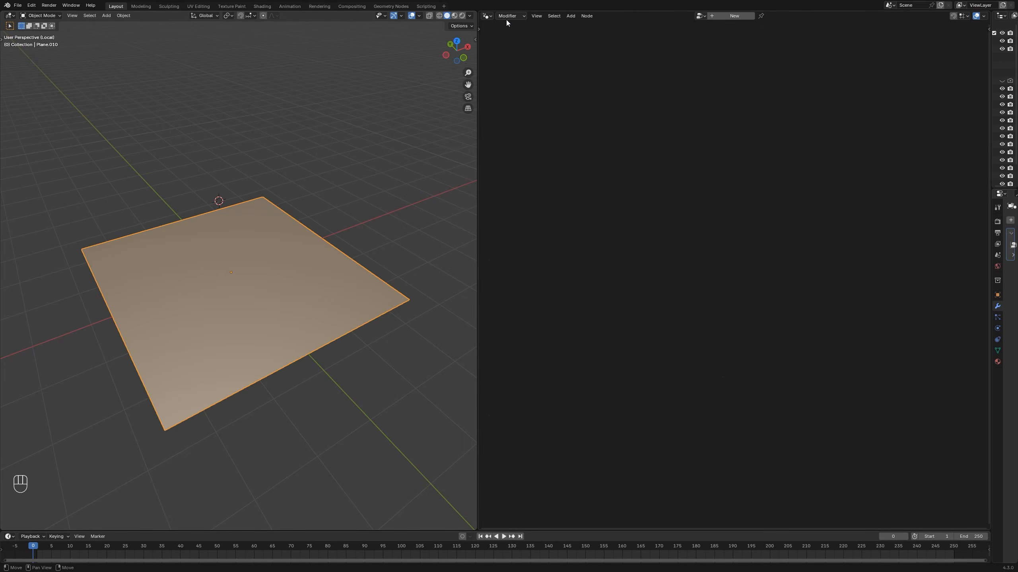
pyautogui.click(742, 19)
pyautogui.scroll(3, 741, 264)
pyautogui.moveTo(806, 200); pyautogui.dragTo(777, 287, button='middle')
pyautogui.scroll(2, 743, 279)
# - Replace the Group Input node with a Grid node whose mesh feeds the Group Output geometry, placed level with the output
pyautogui.moveTo(520, 191); pyautogui.dragTo(639, 307)
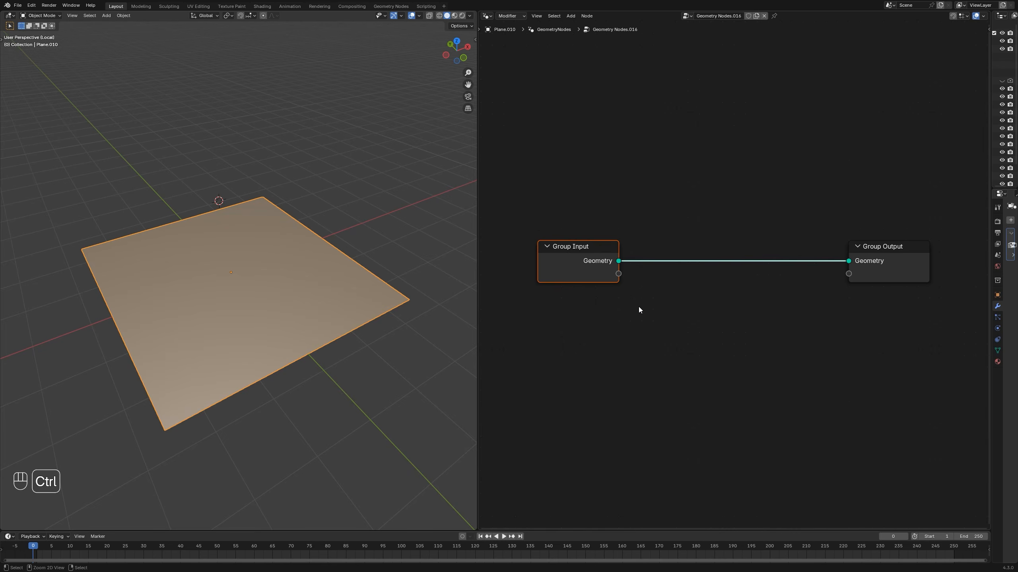
pyautogui.hotkey('ctrl', 'x')
pyautogui.hotkey('shift', 'a')
pyautogui.write('gr')
pyautogui.press('Return')
pyautogui.click(571, 261)
pyautogui.moveTo(651, 276); pyautogui.dragTo(845, 263)
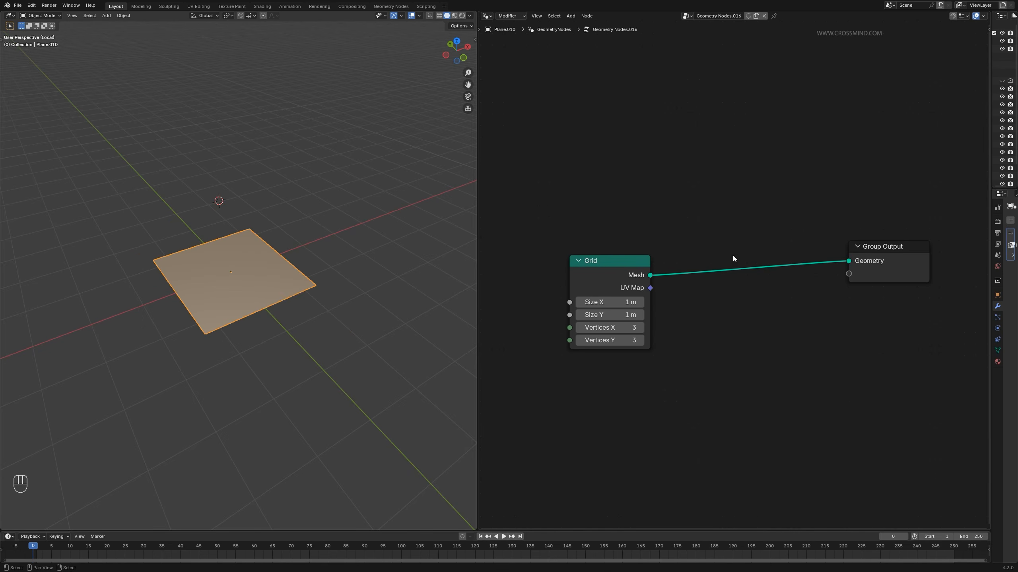
pyautogui.moveTo(539, 225); pyautogui.dragTo(677, 383)
pyautogui.press('g')
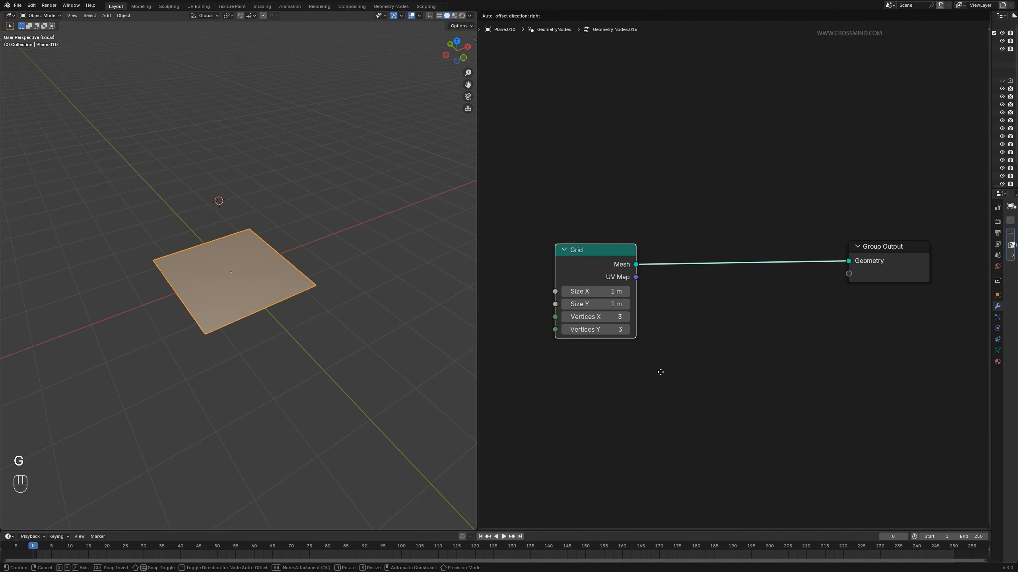
pyautogui.click(657, 371)
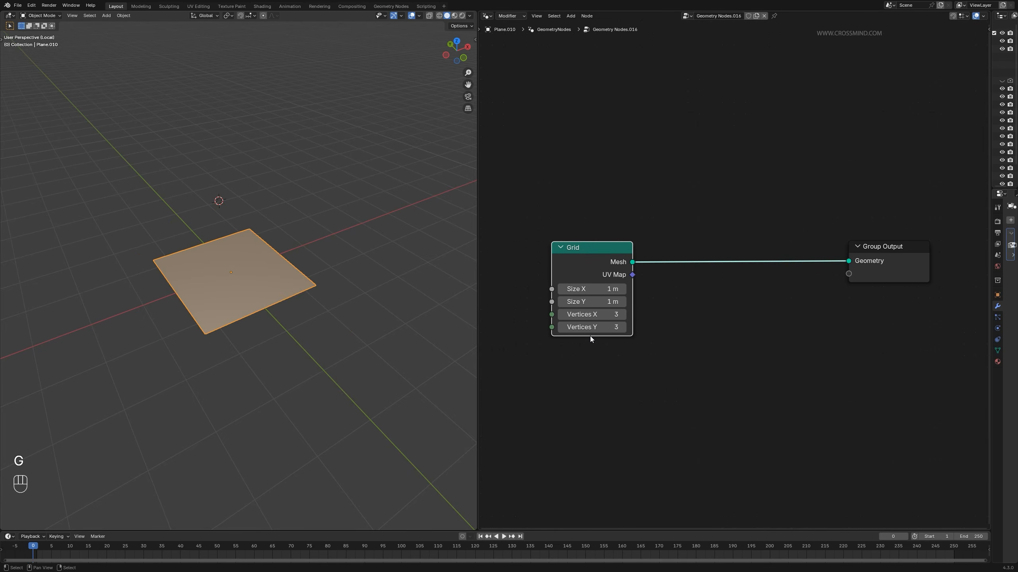
# - Display the viewport in wireframe and set the grid's X and Y vertex counts to 88
pyautogui.press('z')
pyautogui.click(333, 282)
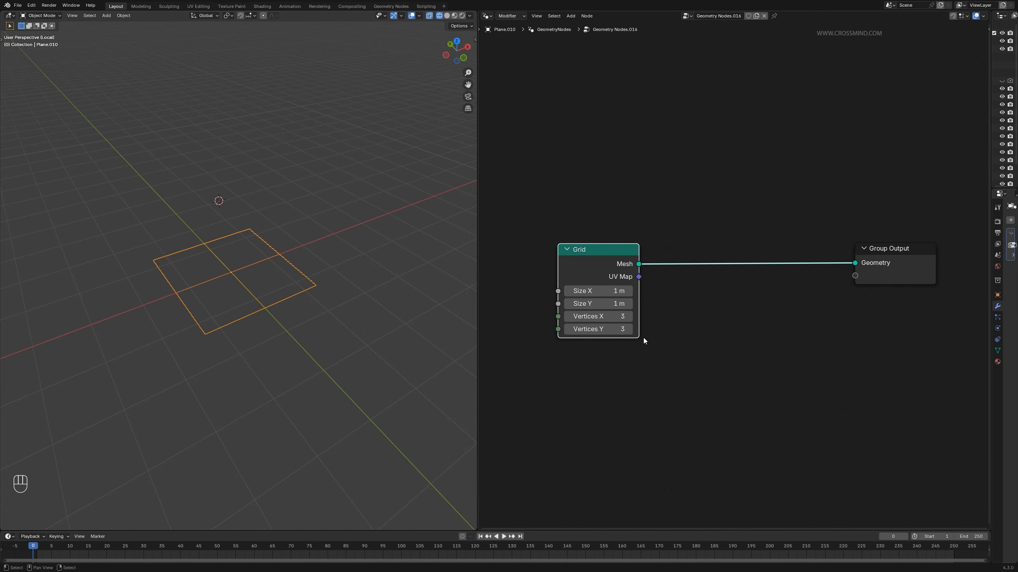
pyautogui.moveTo(608, 319); pyautogui.dragTo(699, 326)
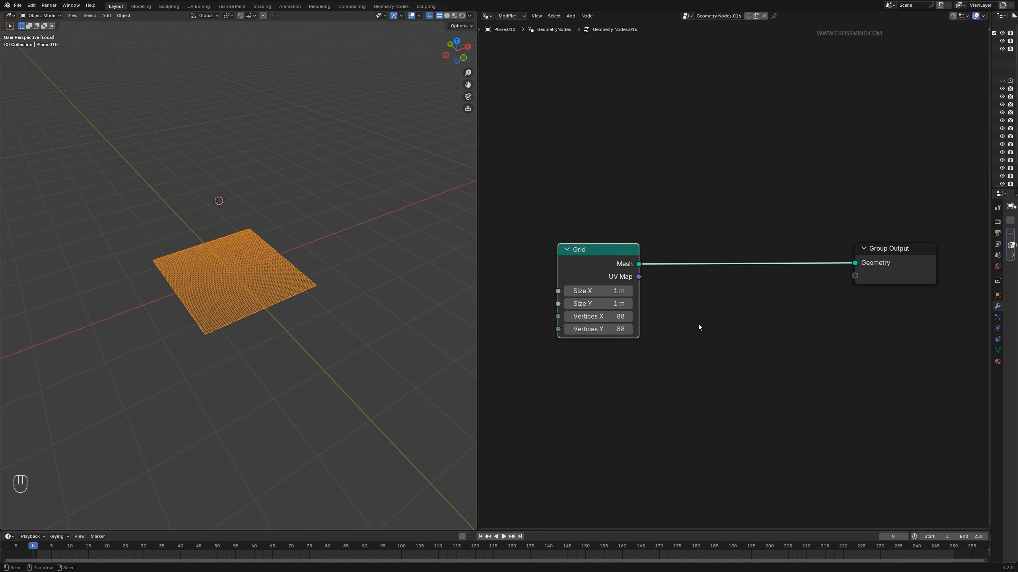
# - Add a Shortest Edge Paths node below and beside the Grid node
pyautogui.hotkey('shift', 'a')
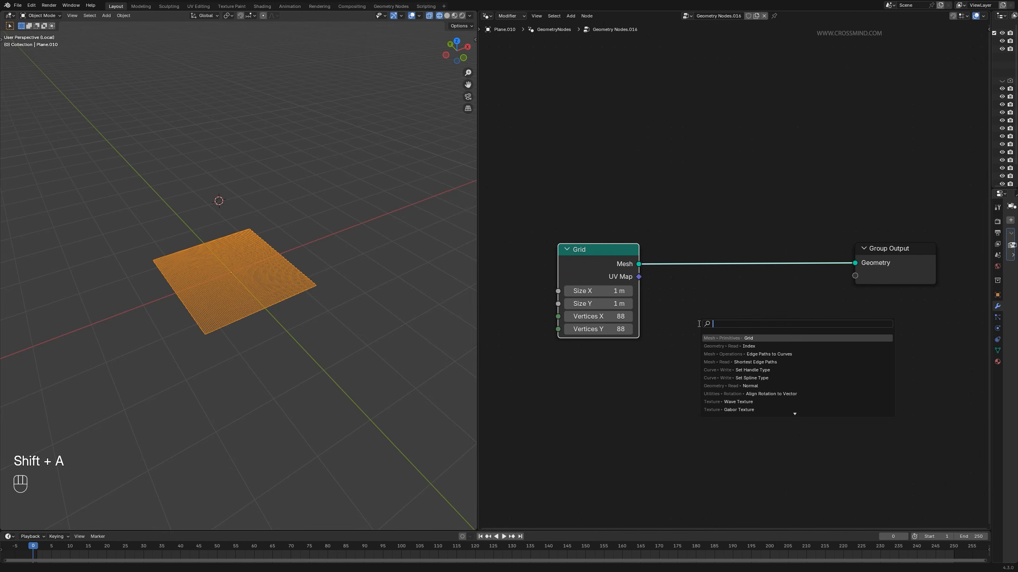
pyautogui.write('shorte')
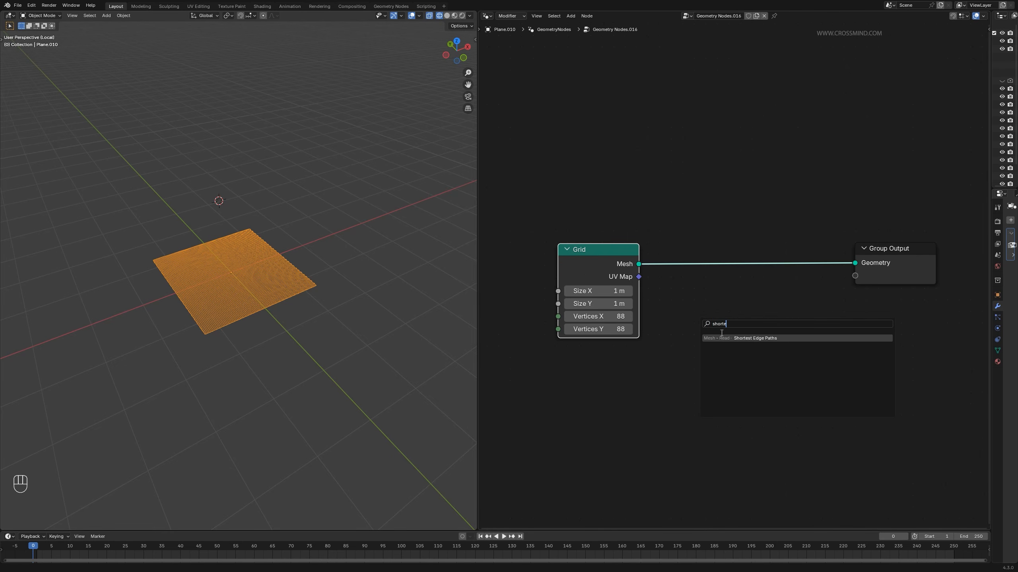
pyautogui.press('Return')
pyautogui.click(654, 366)
pyautogui.moveTo(770, 366); pyautogui.dragTo(760, 332, button='middle')
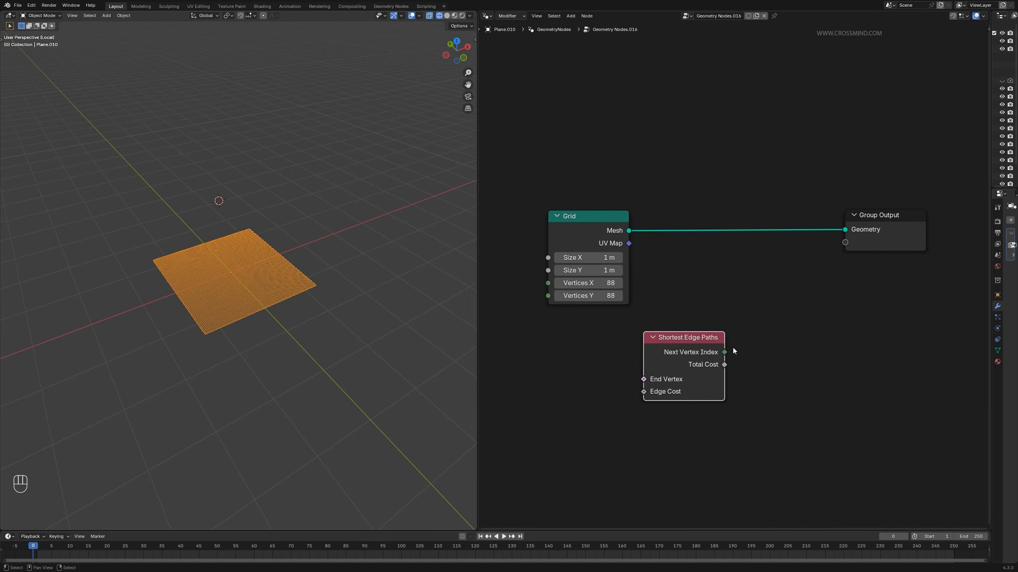
# - Add an Edge Paths to Curves node and insert it on the link between the Grid and the Group Output
pyautogui.hotkey('shift', 'a')
pyautogui.write('ed')
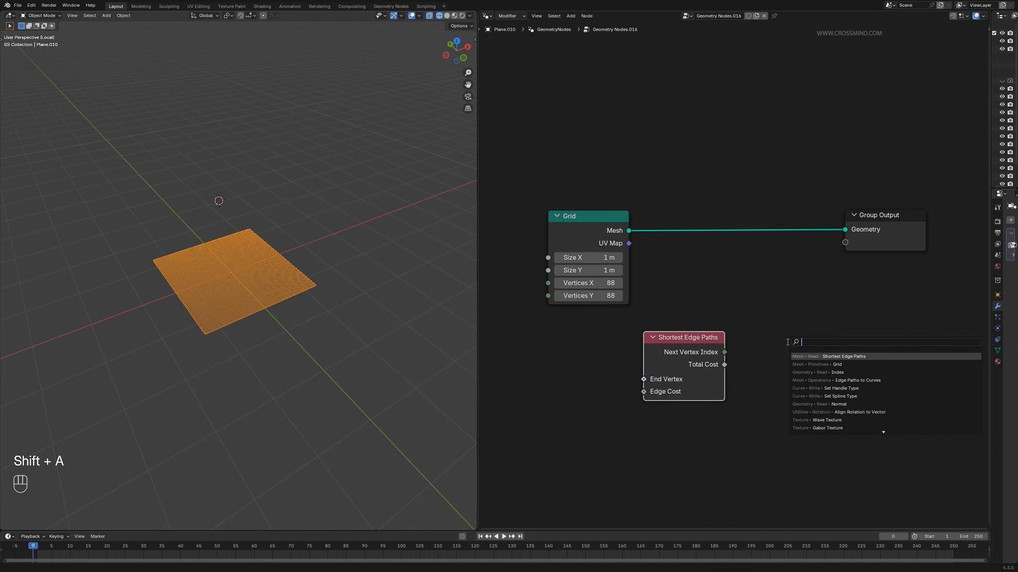
pyautogui.write('ge ')
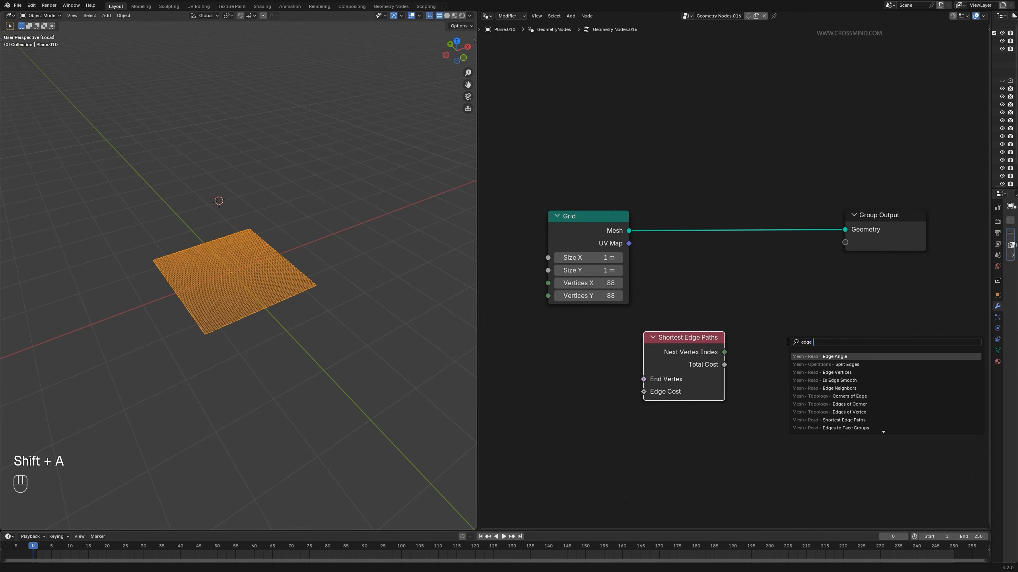
pyautogui.write('path')
pyautogui.press('Down')
pyautogui.press('Return')
pyautogui.click(777, 310)
pyautogui.moveTo(818, 320); pyautogui.dragTo(762, 216)
# - Place the Shortest Edge Paths node directly beneath the Edge Paths to Curves node
pyautogui.moveTo(694, 348); pyautogui.dragTo(775, 312)
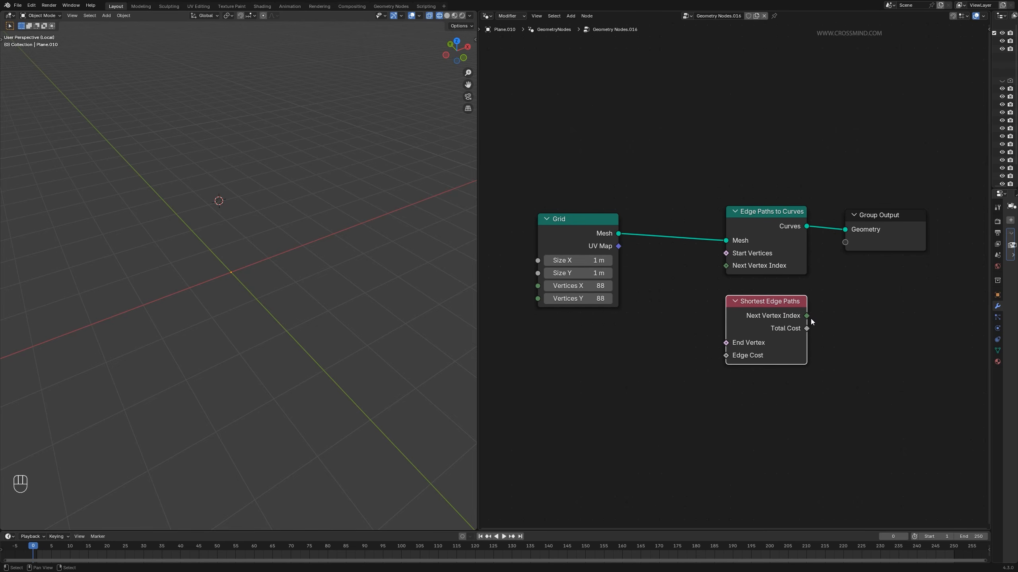
pyautogui.moveTo(811, 318); pyautogui.dragTo(808, 302, button='middle')
pyautogui.moveTo(782, 288); pyautogui.dragTo(784, 289)
pyautogui.click(889, 403)
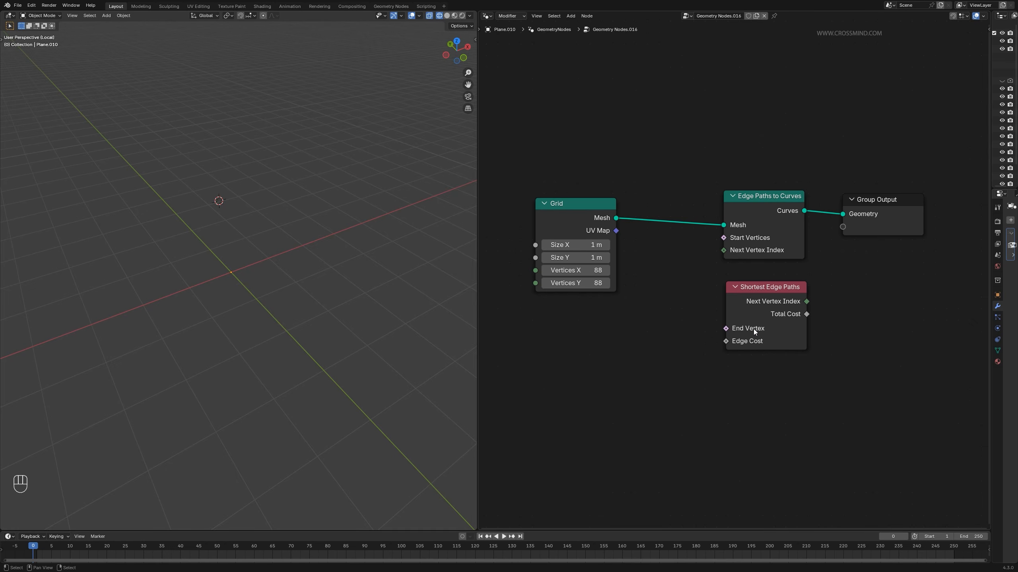
# - Move the Grid node away from the path nodes and add an Index node beneath it
pyautogui.moveTo(758, 254); pyautogui.dragTo(782, 250, button='middle')
pyautogui.moveTo(525, 166); pyautogui.dragTo(661, 325)
pyautogui.press('g')
pyautogui.click(580, 325)
pyautogui.moveTo(653, 314); pyautogui.dragTo(674, 311, button='middle')
pyautogui.hotkey('shift', 'a')
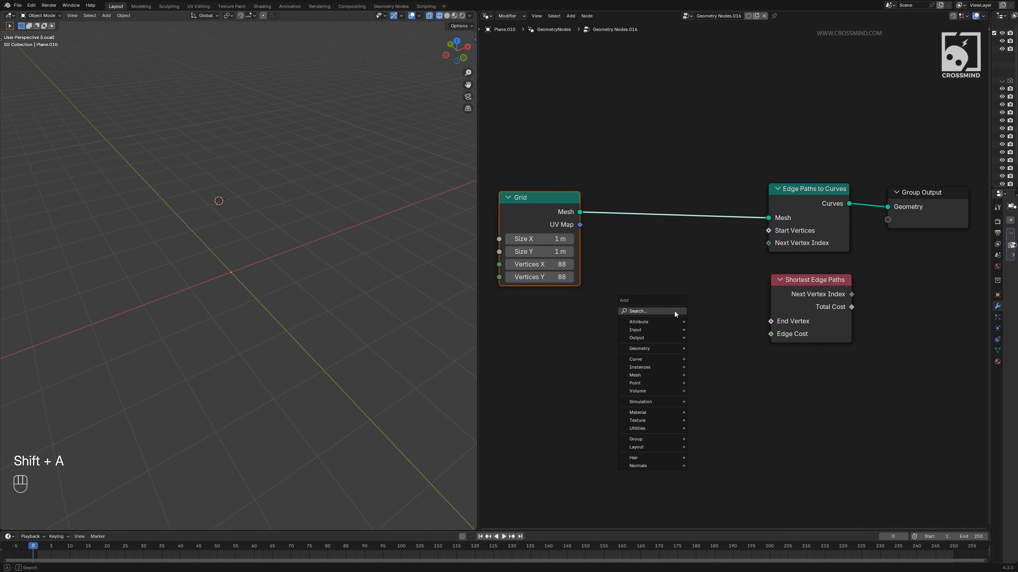
pyautogui.write('inex')
pyautogui.press('Return')
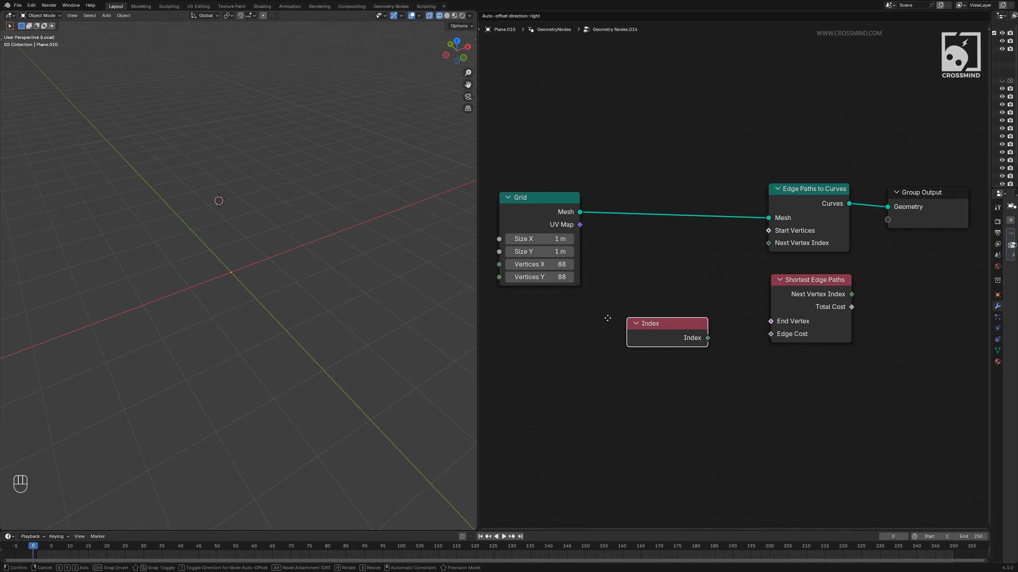
pyautogui.click(524, 323)
# - Add an integer Equal comparison fed by the Index output and set its B value to 739
pyautogui.moveTo(607, 344); pyautogui.dragTo(662, 354)
pyautogui.click(672, 358)
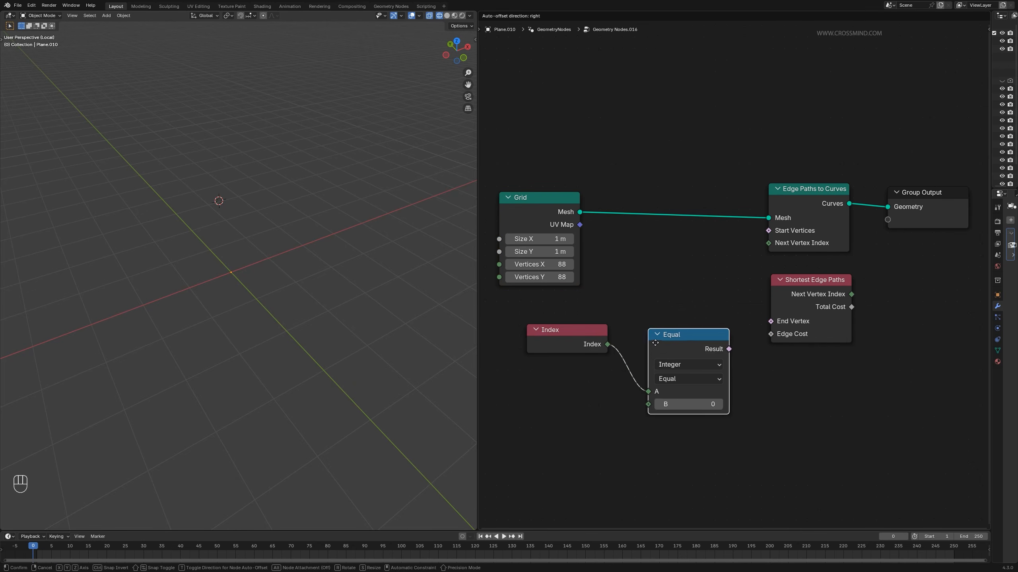
pyautogui.click(643, 332)
pyautogui.moveTo(669, 390); pyautogui.dragTo(679, 390)
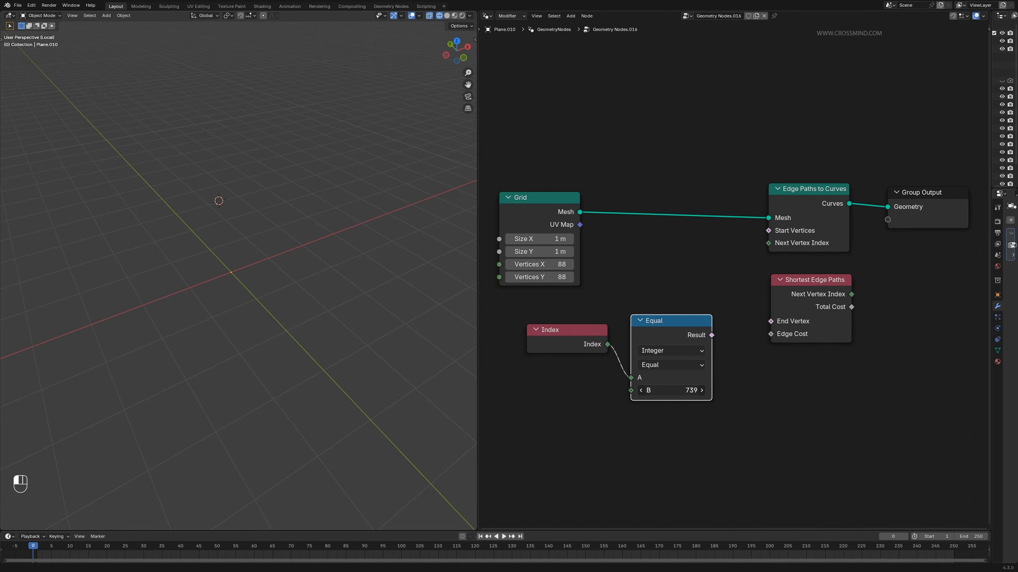
# - Shift the Index and Equal nodes towards the Grid and connect the Equal result to Start Vertices of Edge Paths to Curves
pyautogui.moveTo(556, 312); pyautogui.dragTo(712, 391)
pyautogui.press('g')
pyautogui.click(674, 337)
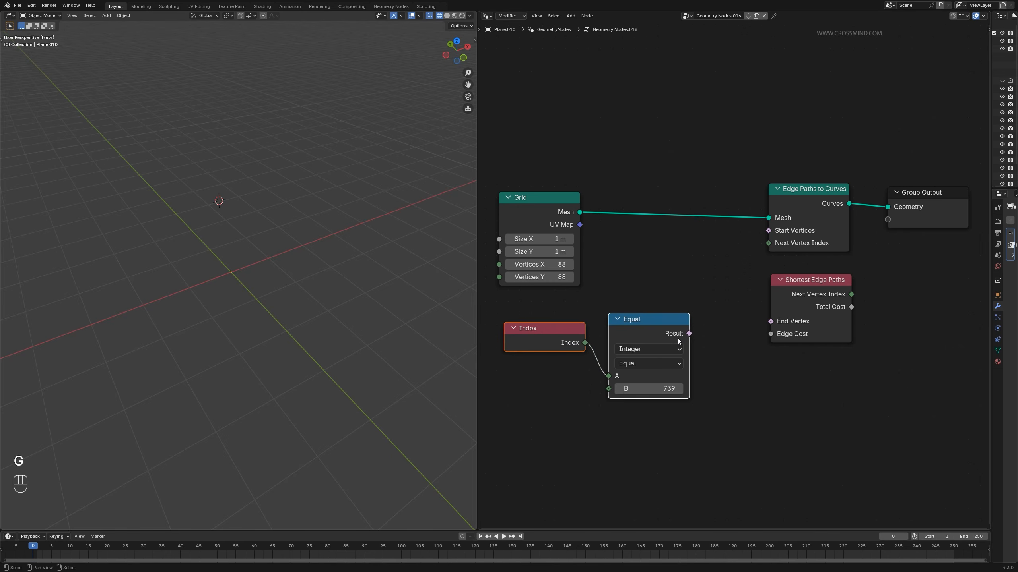
pyautogui.moveTo(688, 335); pyautogui.dragTo(770, 234)
pyautogui.scroll(-1, 769, 234)
pyautogui.keyDown('shift'); pyautogui.moveTo(735, 381); pyautogui.dragTo(742, 368, button='middle'); pyautogui.keyUp('shift')
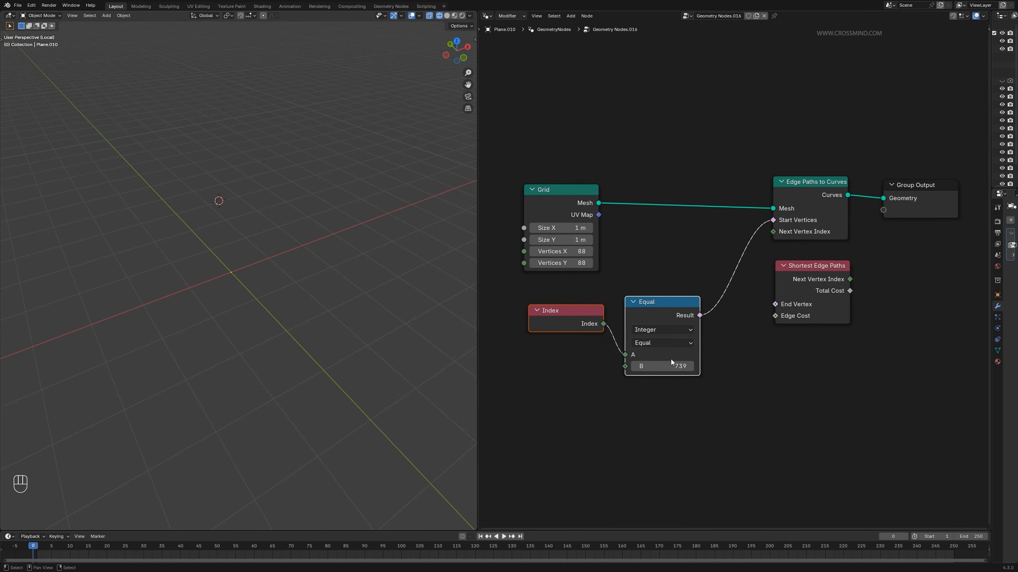
pyautogui.hotkey('ctrl', 'z')
pyautogui.hotkey('ctrl', 'z')
pyautogui.hotkey('ctrl', 'z')
pyautogui.hotkey('ctrl', 'z')
pyautogui.hotkey('ctrl', 'z')
pyautogui.hotkey('ctrl', 'x')
# - Duplicate the Index and Equal nodes beneath the originals and set the duplicate comparison's B value to 1057
pyautogui.moveTo(563, 391); pyautogui.dragTo(666, 289)
pyautogui.hotkey('shift', 'd')
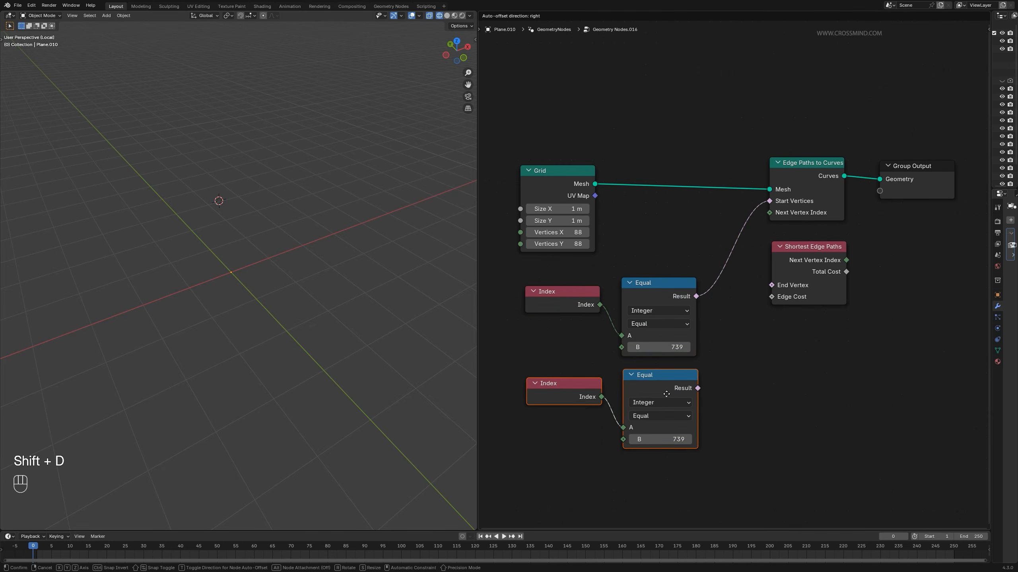
pyautogui.click(660, 415)
pyautogui.moveTo(721, 420); pyautogui.dragTo(722, 411, button='middle')
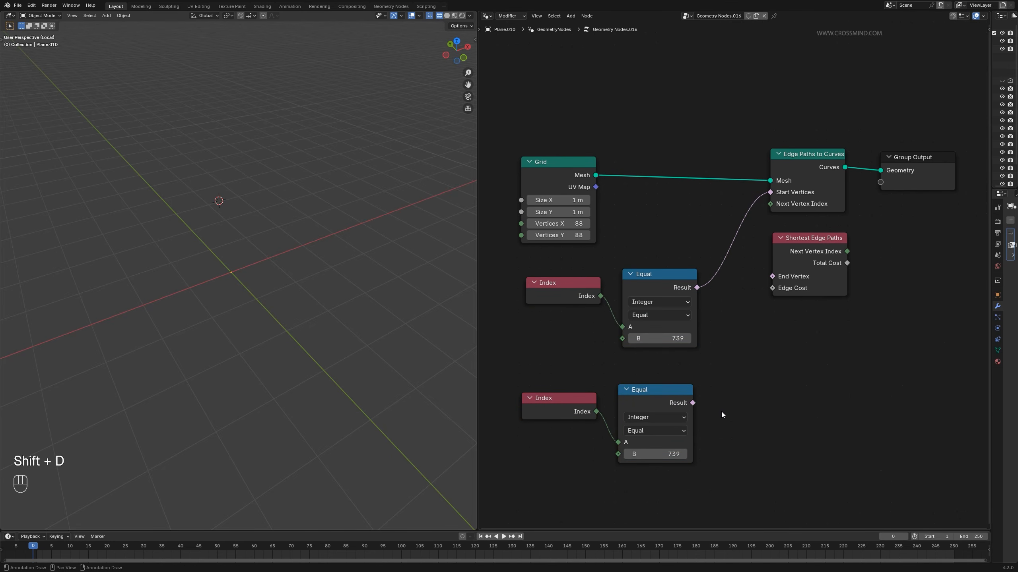
pyautogui.moveTo(644, 457); pyautogui.dragTo(677, 454)
# - Connect the second Equal result to End Vertex, link Next Vertex Index into Edge Paths to Curves, and save the file
pyautogui.moveTo(692, 403); pyautogui.dragTo(770, 277)
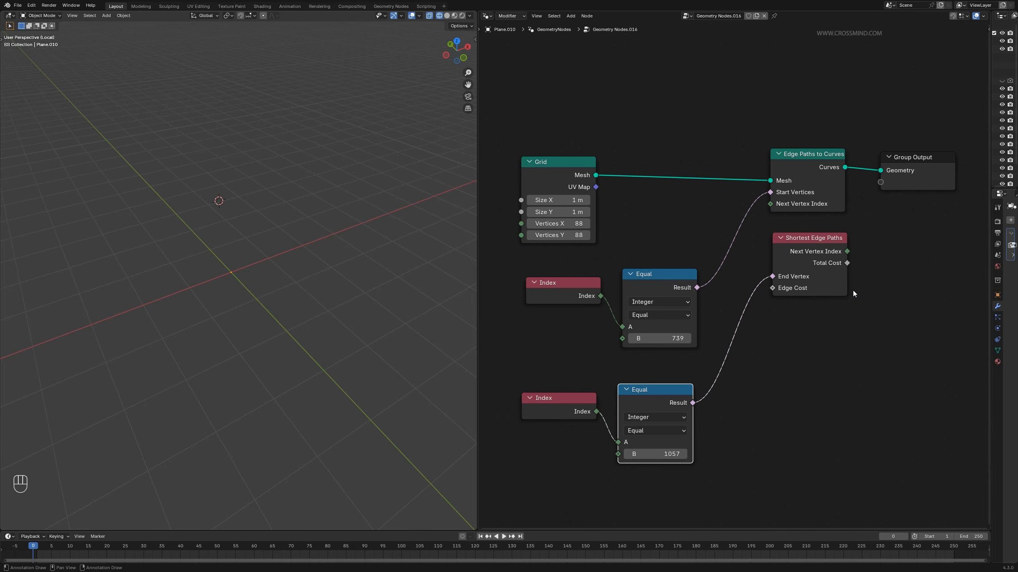
pyautogui.moveTo(846, 251); pyautogui.dragTo(762, 204)
pyautogui.hotkey('ctrl', 's')
pyautogui.moveTo(879, 354); pyautogui.dragTo(872, 345, button='middle')
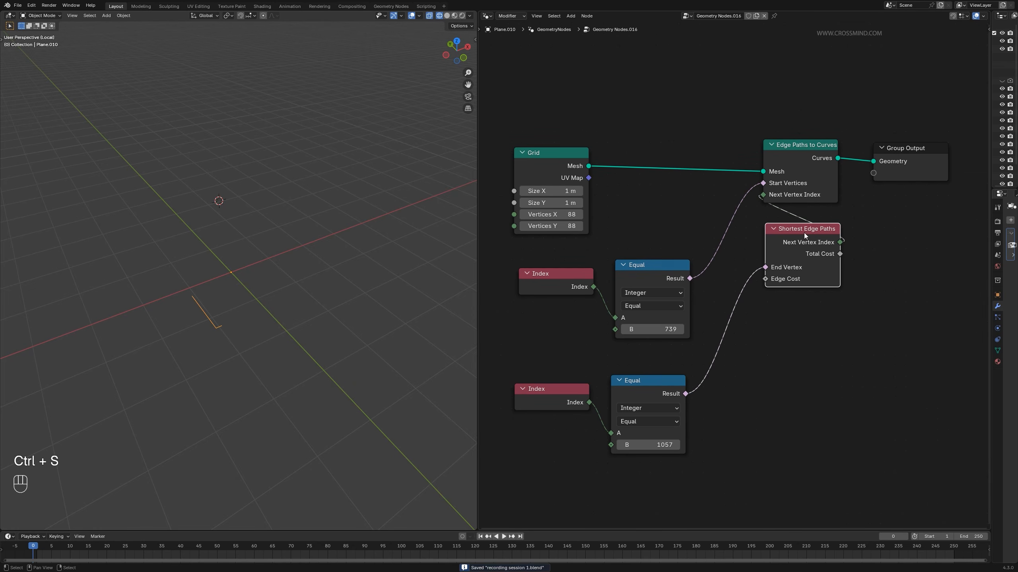
# - Tidy the node layout by moving both Index and Equal pairs closer to the path nodes and repositioning the Grid and Shortest Edge Paths nodes
pyautogui.moveTo(801, 235); pyautogui.dragTo(800, 227)
pyautogui.moveTo(561, 361); pyautogui.dragTo(674, 432)
pyautogui.press('g')
pyautogui.click(676, 416)
pyautogui.moveTo(565, 249); pyautogui.dragTo(673, 313)
pyautogui.press('g')
pyautogui.click(668, 306)
pyautogui.scroll(-4, 665, 289)
pyautogui.moveTo(533, 145); pyautogui.dragTo(689, 241)
pyautogui.press('g')
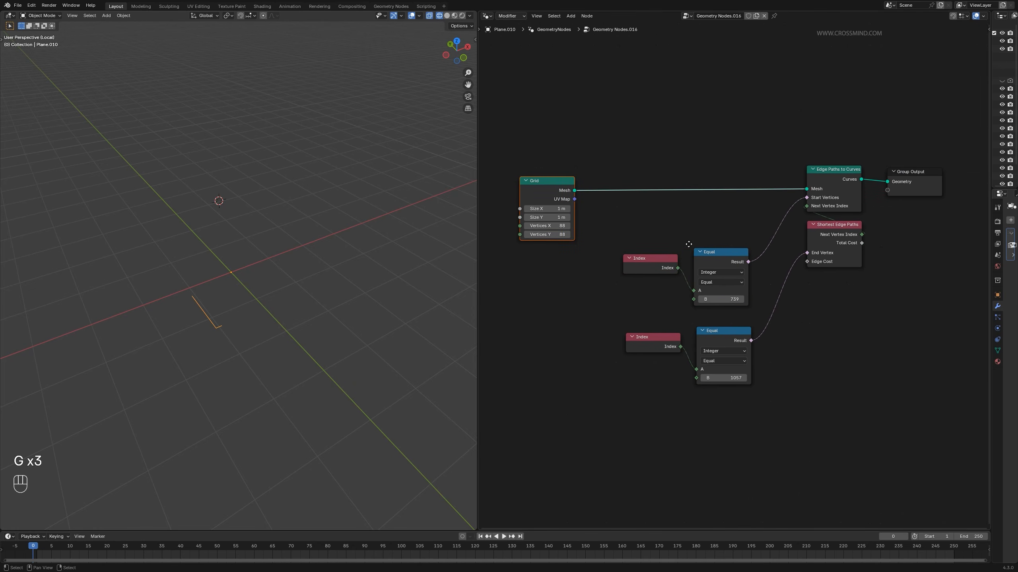
pyautogui.keyDown('shift'); pyautogui.moveTo(362, 379); pyautogui.dragTo(357, 318, button='middle'); pyautogui.keyUp('shift')
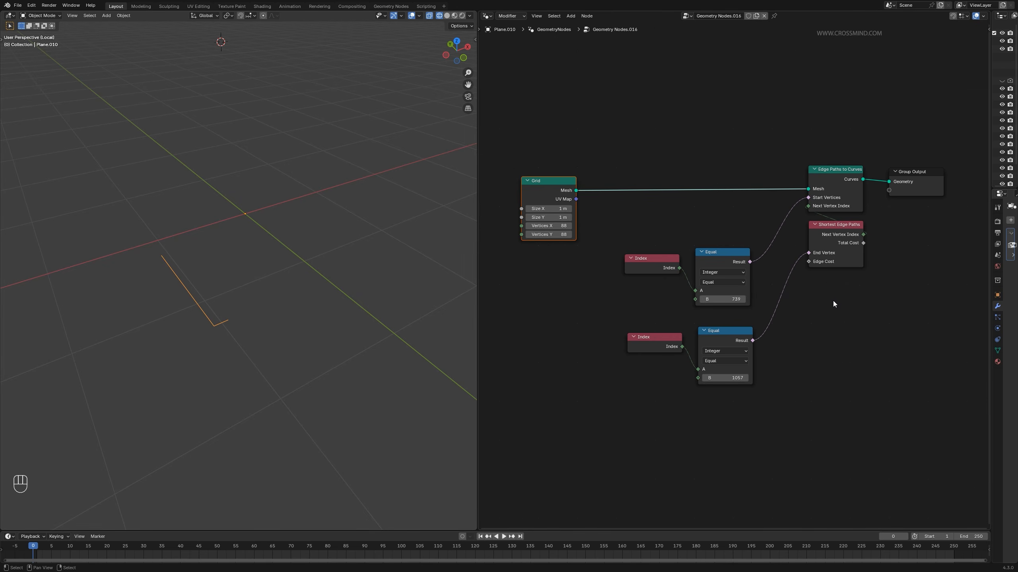
pyautogui.scroll(1, 833, 301)
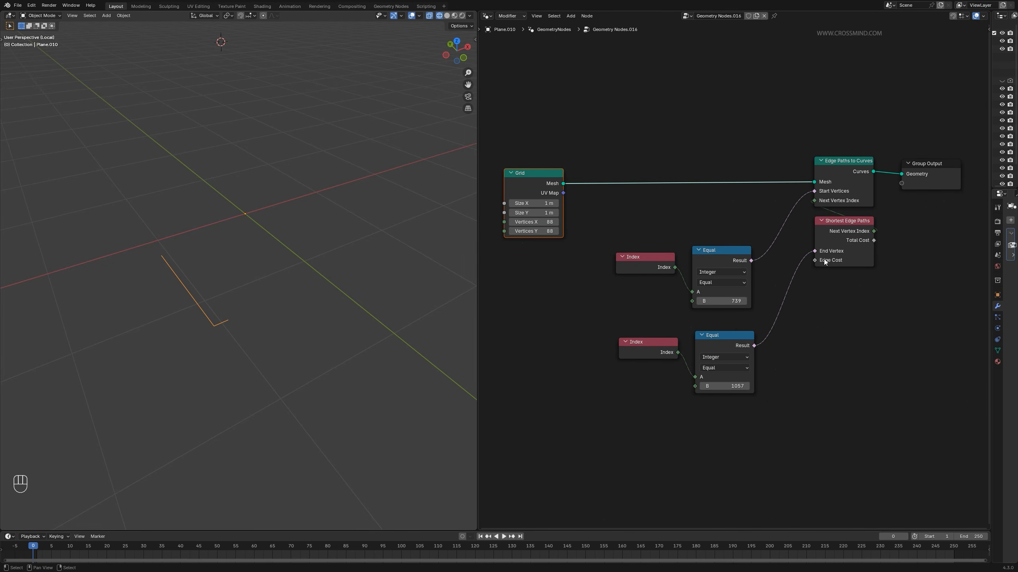
pyautogui.moveTo(819, 262); pyautogui.dragTo(816, 244, button='middle')
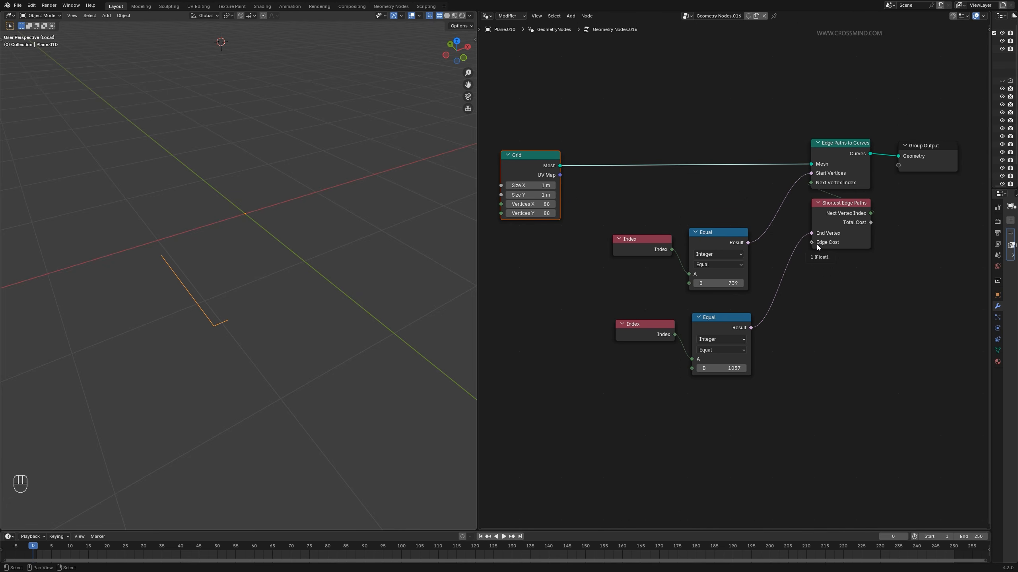
pyautogui.scroll(2, 825, 241)
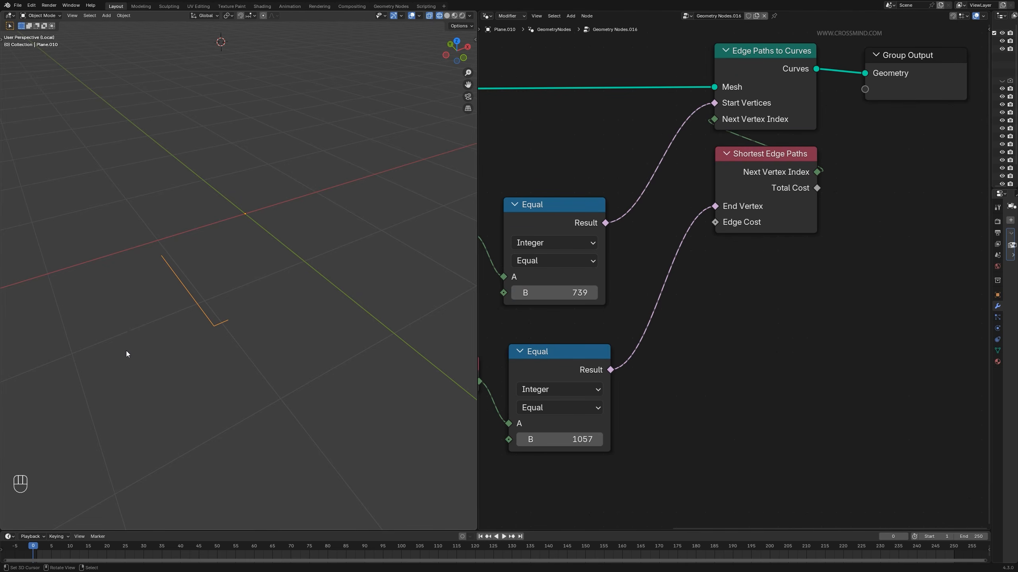
# - Try a Checker Texture as the Edge Cost of Shortest Edge Paths, varying its scale
pyautogui.moveTo(162, 263); pyautogui.dragTo(224, 333, button='middle')
pyautogui.scroll(1, 223, 320)
pyautogui.hotkey('shift', 'a')
pyautogui.write('chec')
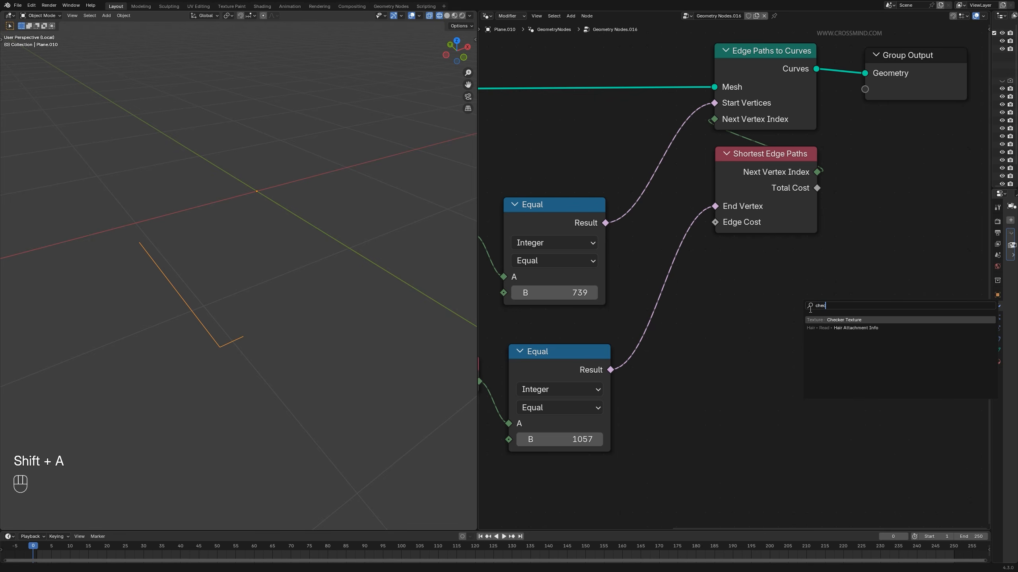
pyautogui.click(836, 319)
pyautogui.moveTo(832, 337); pyautogui.dragTo(716, 223)
pyautogui.moveTo(781, 420); pyautogui.dragTo(740, 412)
pyautogui.hotkey('ctrl', 'x')
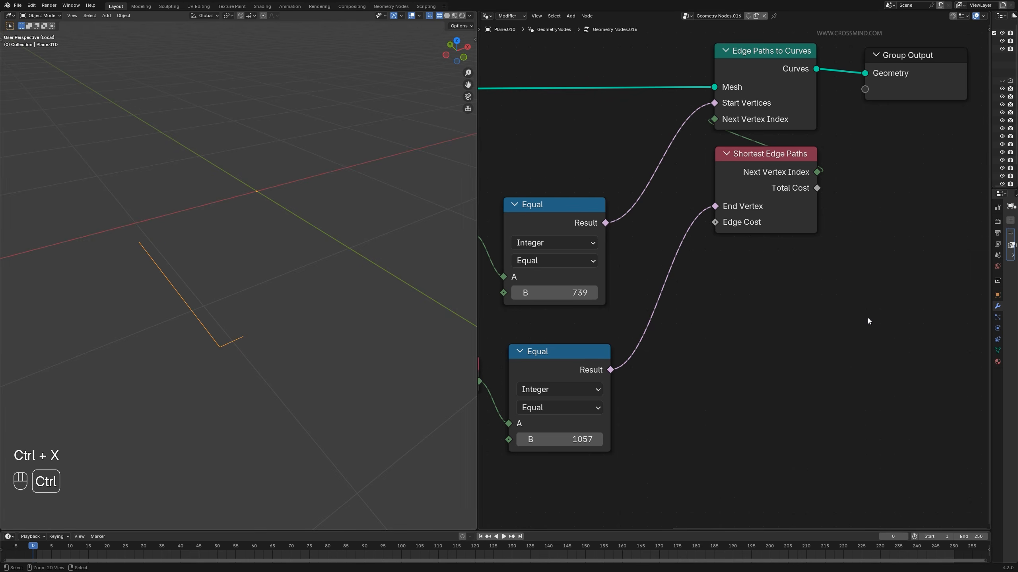
# - Try a Wave Texture as the Edge Cost, with Scale -0.3 and Distortion 4
pyautogui.hotkey('shift', 'a')
pyautogui.write('wave')
pyautogui.press('Return')
pyautogui.click(723, 319)
pyautogui.moveTo(832, 353); pyautogui.dragTo(741, 243)
pyautogui.moveTo(740, 244); pyautogui.dragTo(715, 223)
pyautogui.moveTo(752, 373); pyautogui.dragTo(806, 373)
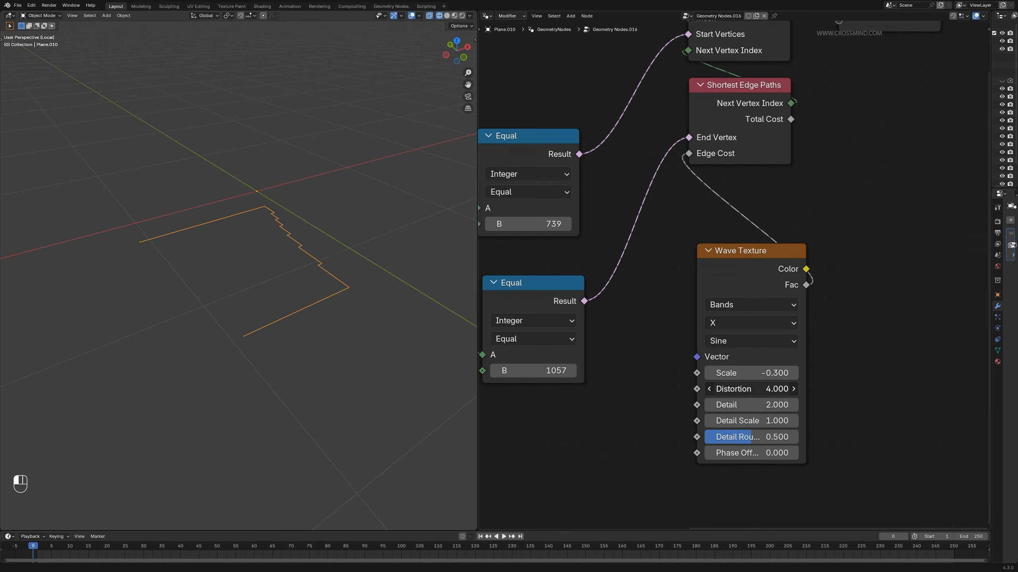
pyautogui.moveTo(759, 377)
pyautogui.keyDown('shift'); pyautogui.mouseDown()
pyautogui.moveTo(825, 377)
pyautogui.moveTo(731, 373)
pyautogui.moveTo(795, 373)
pyautogui.moveTo(758, 373)
pyautogui.mouseUp(); pyautogui.keyUp('shift')
pyautogui.moveTo(693, 232); pyautogui.dragTo(720, 263)
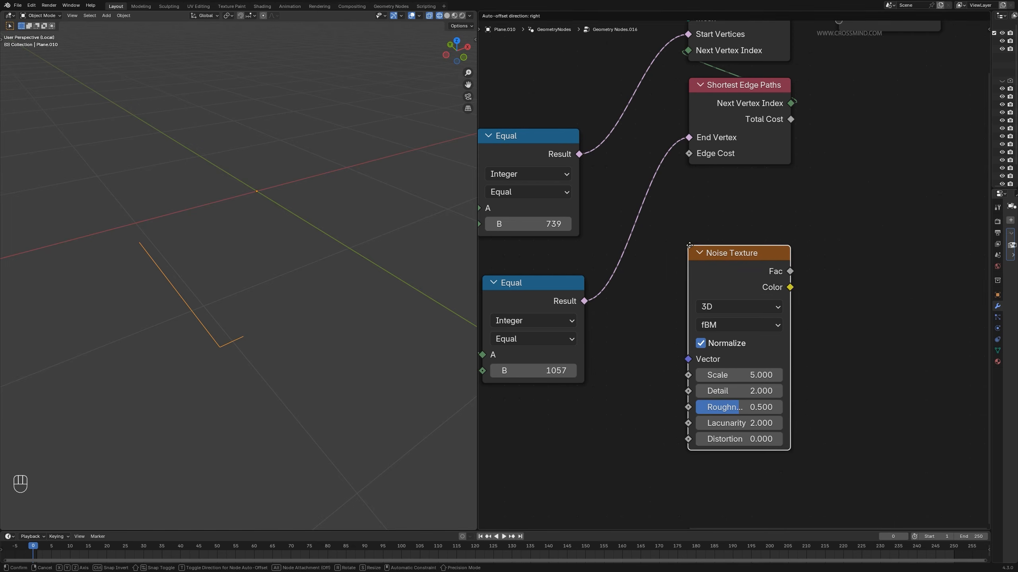
# - Drive Edge Cost with a Noise Texture's Fac, set to 4D without Normalize, W 2.14 and Scale 5.09
pyautogui.click(713, 252)
pyautogui.moveTo(793, 270); pyautogui.dragTo(697, 154)
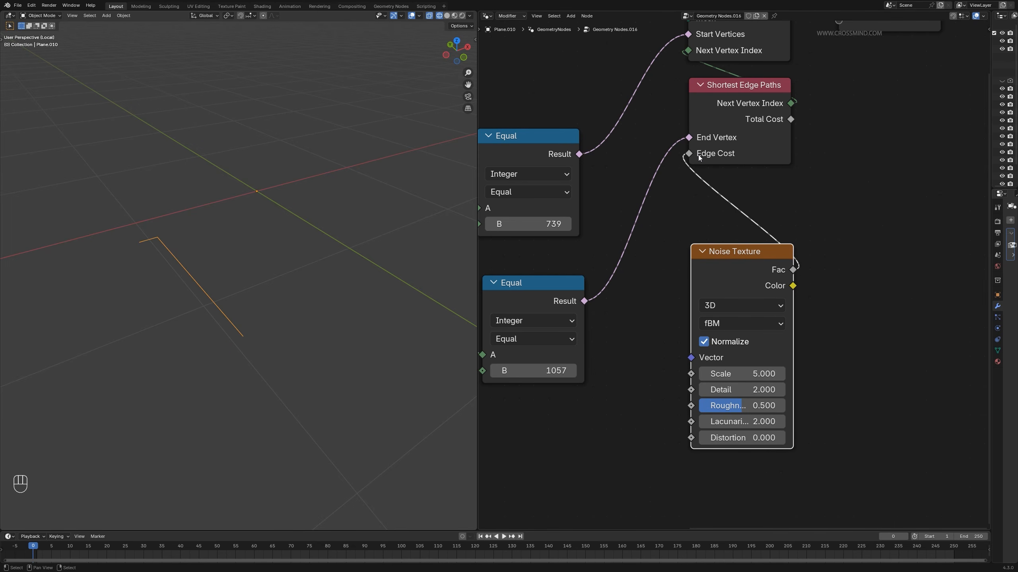
pyautogui.moveTo(741, 374)
pyautogui.keyDown('shift'); pyautogui.mouseDown()
pyautogui.moveTo(773, 377)
pyautogui.moveTo(736, 374)
pyautogui.mouseUp(); pyautogui.keyUp('shift')
pyautogui.click(737, 342)
pyautogui.keyDown('ctrl'); pyautogui.scroll(-1, 748, 309); pyautogui.keyUp('ctrl')
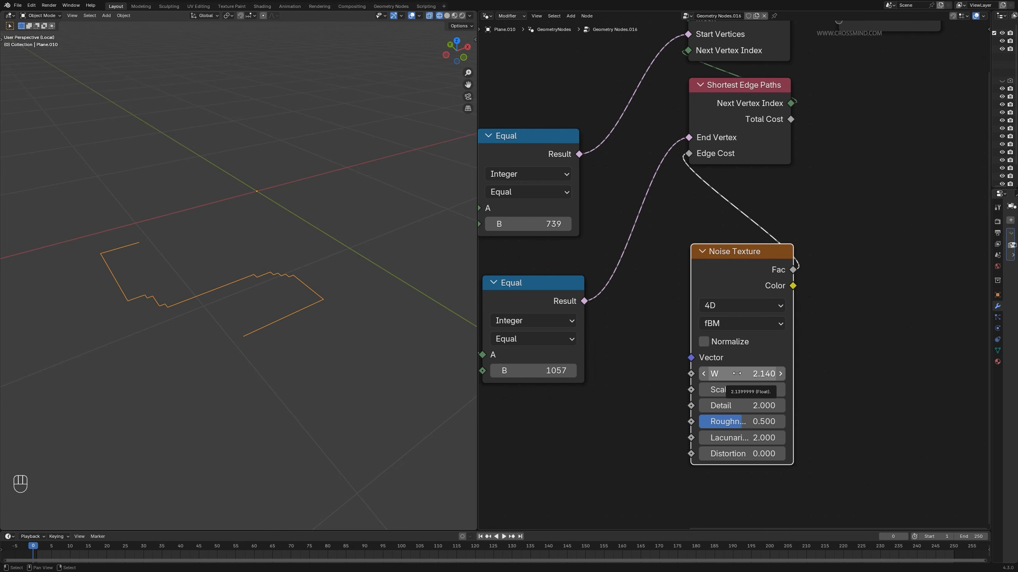
# - Move the Index and Equal pair with B 739 away from the path nodes to just below the Grid
pyautogui.press('F6')
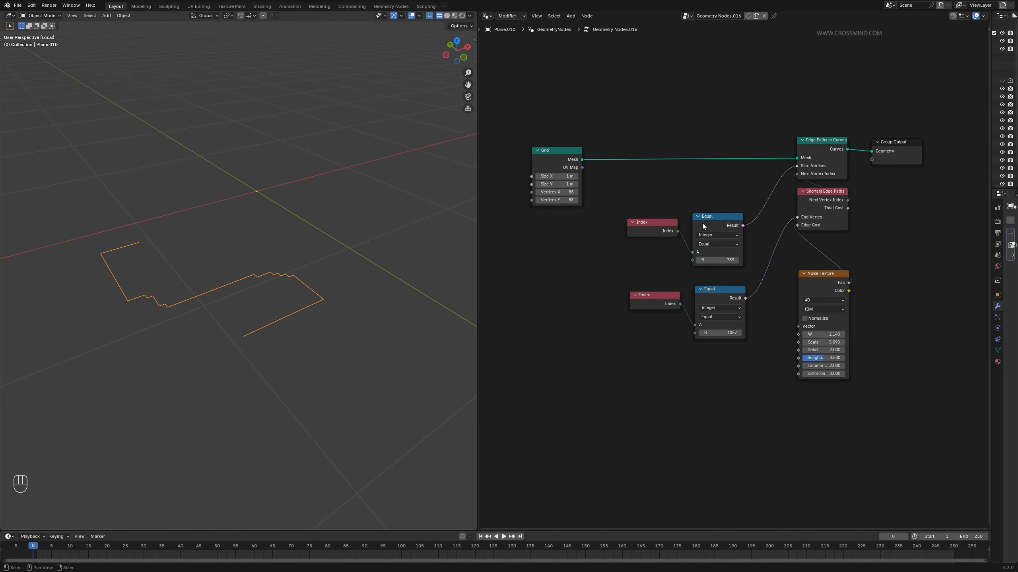
pyautogui.moveTo(641, 200); pyautogui.dragTo(719, 243)
pyautogui.press('g')
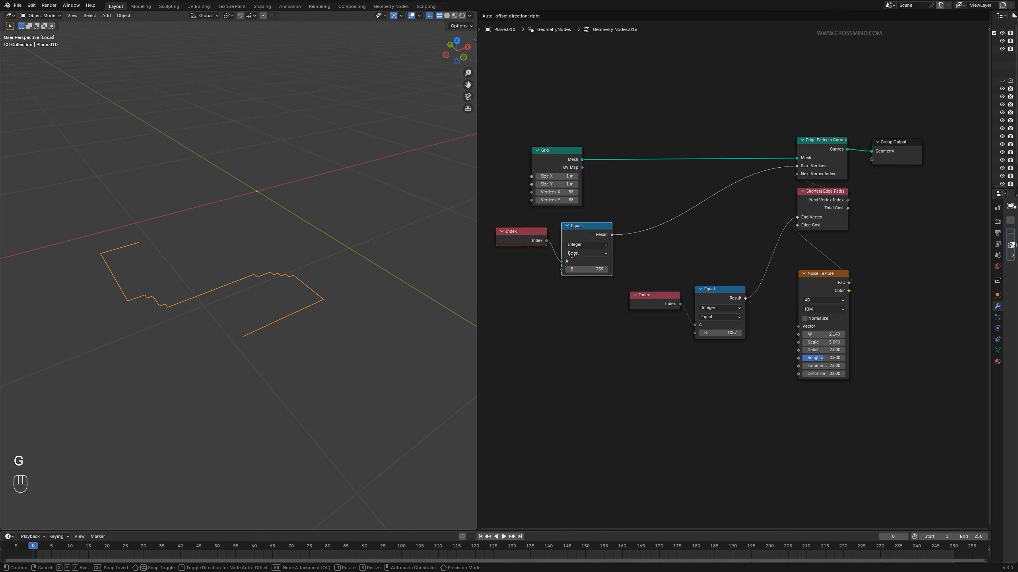
pyautogui.click(532, 250)
pyautogui.press('g')
pyautogui.moveTo(611, 264); pyautogui.dragTo(654, 280, button='middle')
pyautogui.click(635, 272)
pyautogui.click(630, 277)
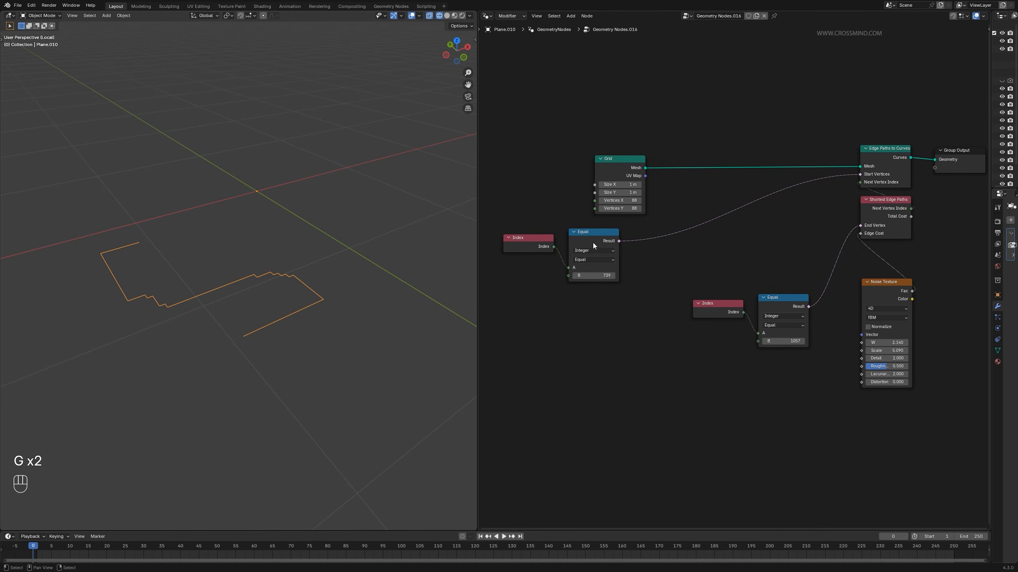
# - Duplicate the Start Vertices Index and Equal pair directly below the original
pyautogui.moveTo(527, 297)
pyautogui.mouseDown()
pyautogui.moveTo(616, 236)
pyautogui.moveTo(528, 290)
pyautogui.mouseUp()
pyautogui.click(619, 320)
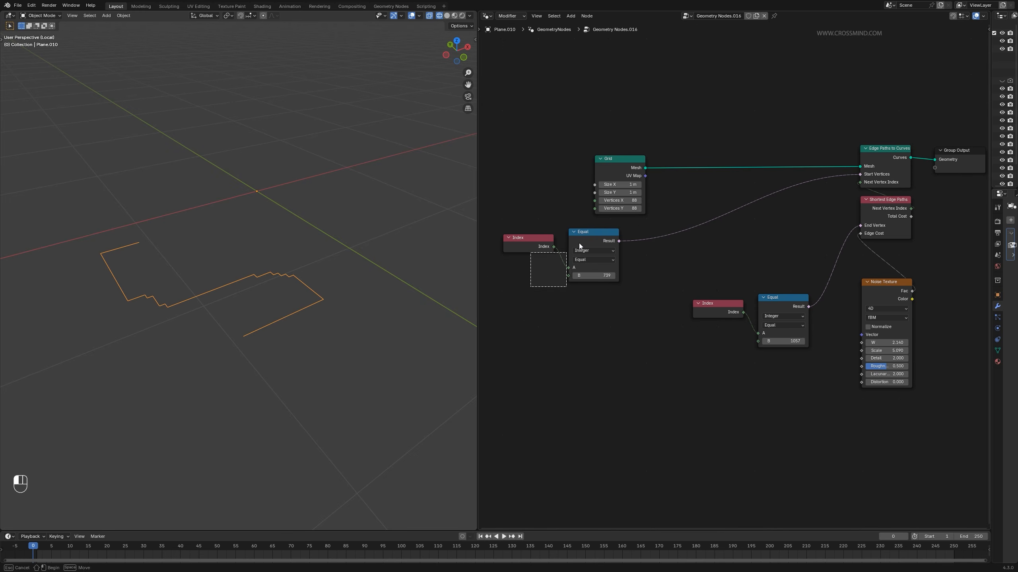
pyautogui.hotkey('shift', 'd')
pyautogui.click(608, 307)
pyautogui.hotkey('shift', 'a')
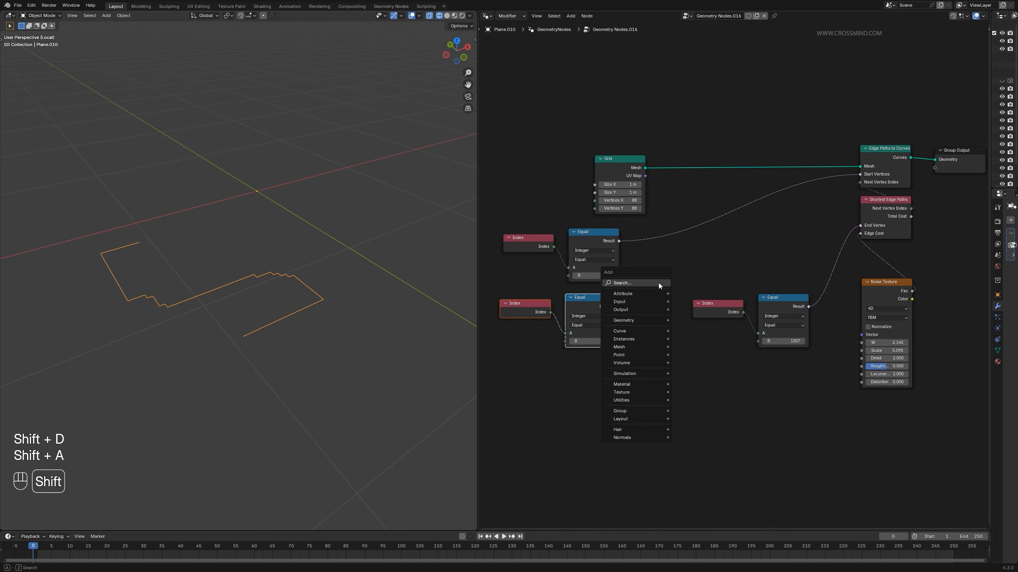
pyautogui.write('bool')
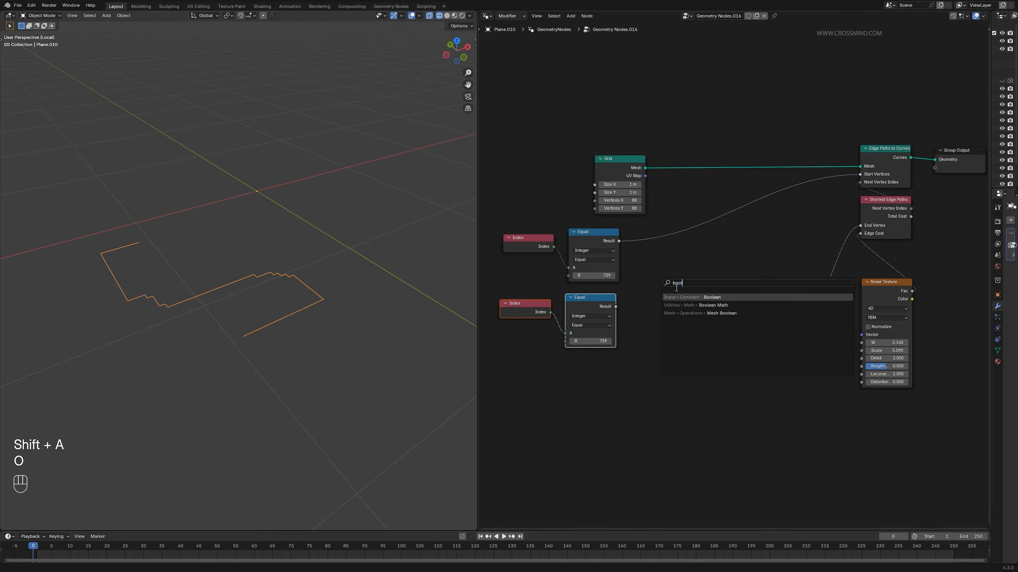
pyautogui.press('Return')
pyautogui.click(676, 272)
pyautogui.hotkey('ctrl', 'x')
# - Insert a Boolean Math node set to Or before Start Vertices and connect the duplicate Equal result to its second input
pyautogui.hotkey('shift', 'a')
pyautogui.write('bool')
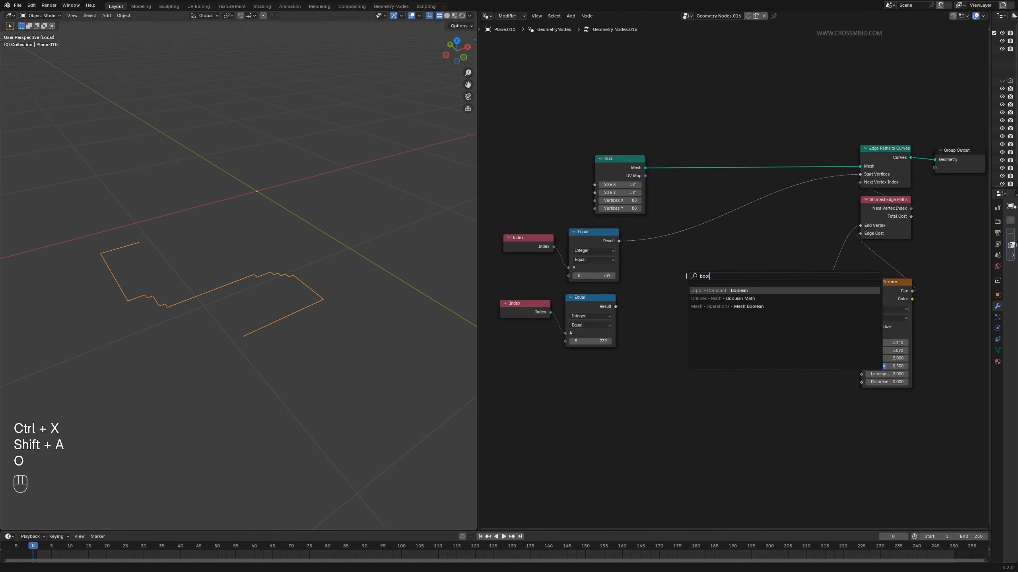
pyautogui.click(737, 298)
pyautogui.click(660, 251)
pyautogui.click(660, 251)
pyautogui.click(647, 278)
pyautogui.moveTo(615, 306); pyautogui.dragTo(636, 268)
# - Set the duplicate comparison's B value to 787 and save the file
pyautogui.keyDown('shift'); pyautogui.moveTo(591, 341); pyautogui.dragTo(609, 341); pyautogui.keyUp('shift')
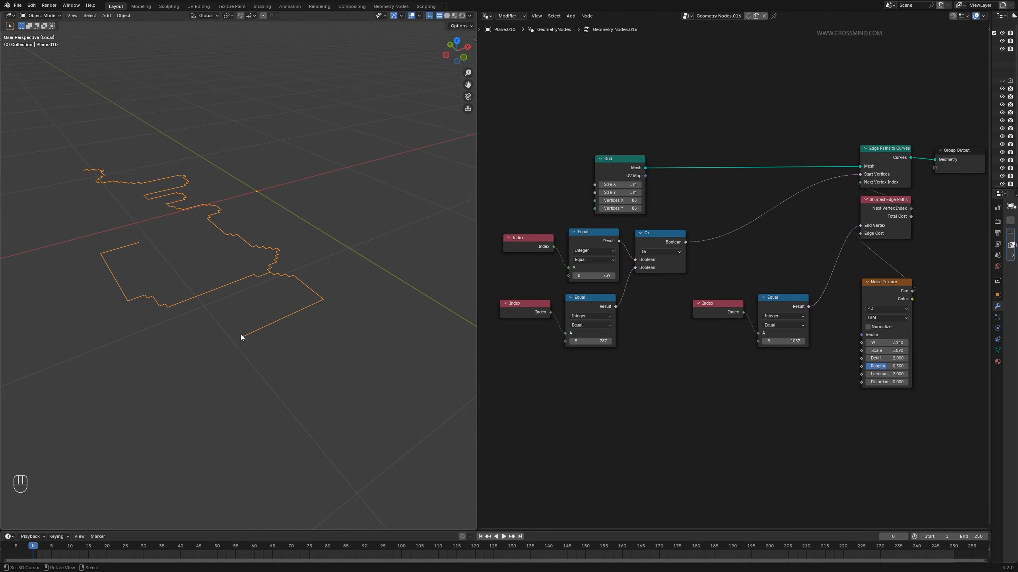
pyautogui.hotkey('ctrl', 'z')
pyautogui.hotkey('ctrl', 's')
# - Duplicate the Or node twice and chain both copies into the link to Start Vertices
pyautogui.click(659, 242)
pyautogui.hotkey('shift', 'd')
pyautogui.click(716, 238)
pyautogui.hotkey('shift', 'd')
pyautogui.click(784, 231)
# - Duplicate an Index and Equal pair below, connect its result to the second Or node, and set B to 3522
pyautogui.moveTo(515, 347); pyautogui.dragTo(589, 309)
pyautogui.hotkey('shift', 'd')
pyautogui.click(583, 377)
pyautogui.moveTo(610, 375); pyautogui.dragTo(700, 263)
pyautogui.keyDown('shift'); pyautogui.moveTo(584, 409); pyautogui.dragTo(646, 409); pyautogui.keyUp('shift')
# - Add a fourth Index and Equal pair feeding the third Or node, set its B to 3959, and save the file
pyautogui.moveTo(516, 420); pyautogui.dragTo(579, 374)
pyautogui.hotkey('shift', 'd')
pyautogui.click(577, 442)
pyautogui.moveTo(608, 442); pyautogui.dragTo(769, 257)
pyautogui.keyDown('shift'); pyautogui.scroll(-2, 765, 277); pyautogui.keyUp('shift')
pyautogui.keyDown('shift'); pyautogui.moveTo(584, 441); pyautogui.dragTo(601, 441); pyautogui.keyUp('shift')
pyautogui.hotkey('ctrl', 's')
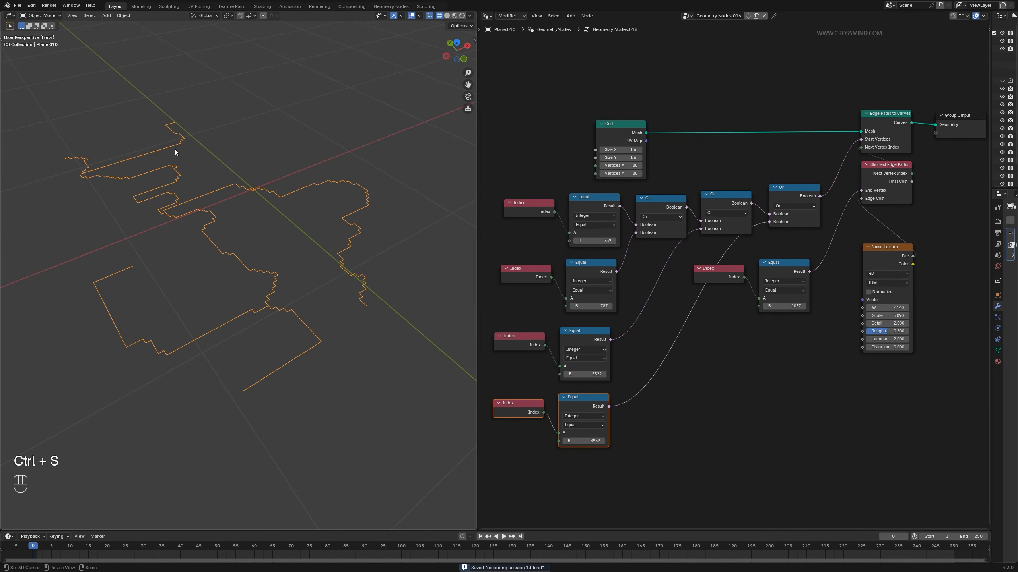
# - Try different W and Scale values on the Noise Texture while viewing the curves
pyautogui.keyDown('shift'); pyautogui.moveTo(886, 307); pyautogui.dragTo(938, 308); pyautogui.keyUp('shift')
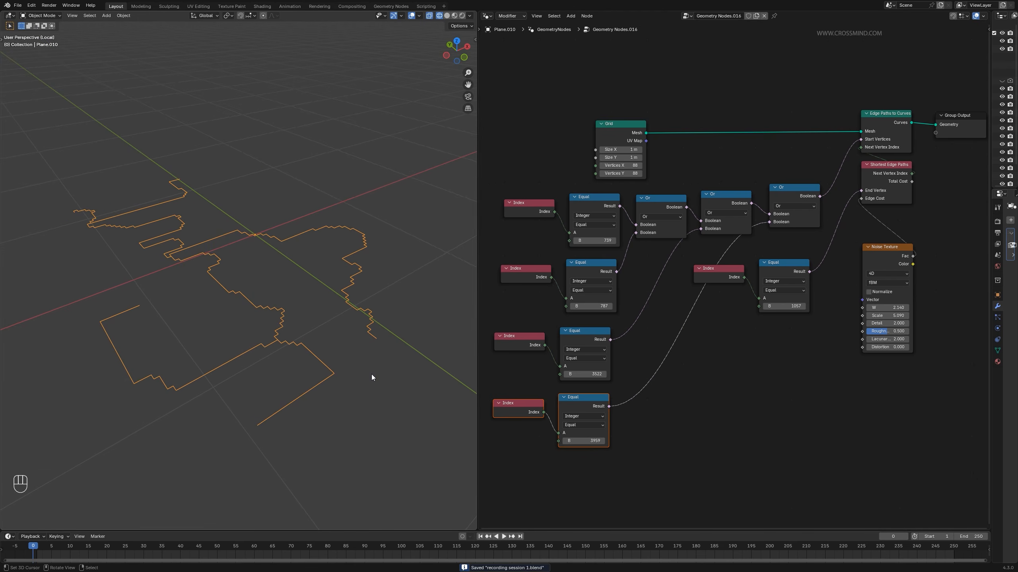
pyautogui.moveTo(371, 375); pyautogui.dragTo(364, 380, button='middle')
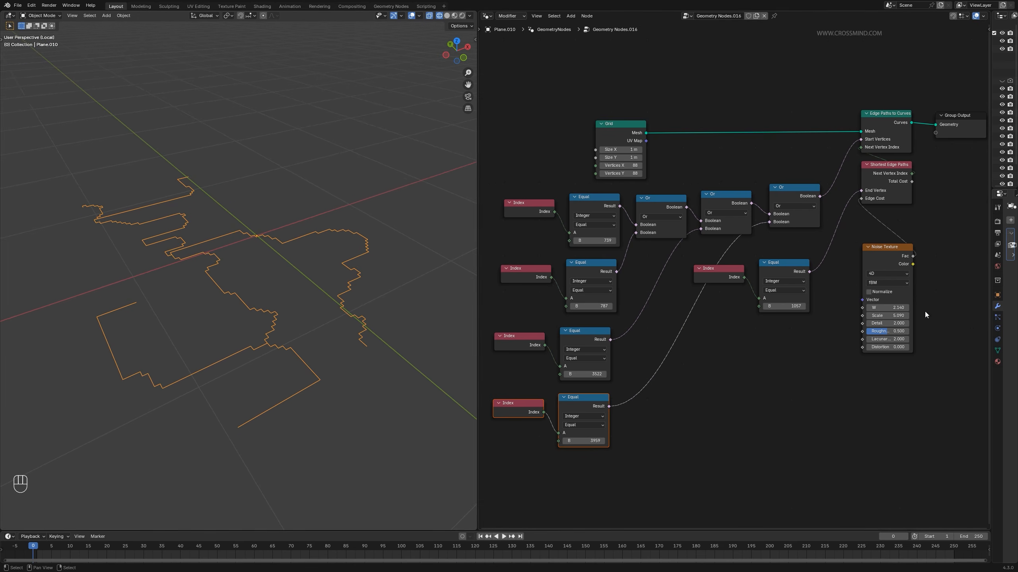
pyautogui.keyDown('shift'); pyautogui.moveTo(887, 315); pyautogui.dragTo(940, 316); pyautogui.keyUp('shift')
# - Move the whole Start Vertices chain of Index, Equal and Or nodes farther from the path nodes
pyautogui.keyDown('shift'); pyautogui.click(729, 231); pyautogui.keyUp('shift')
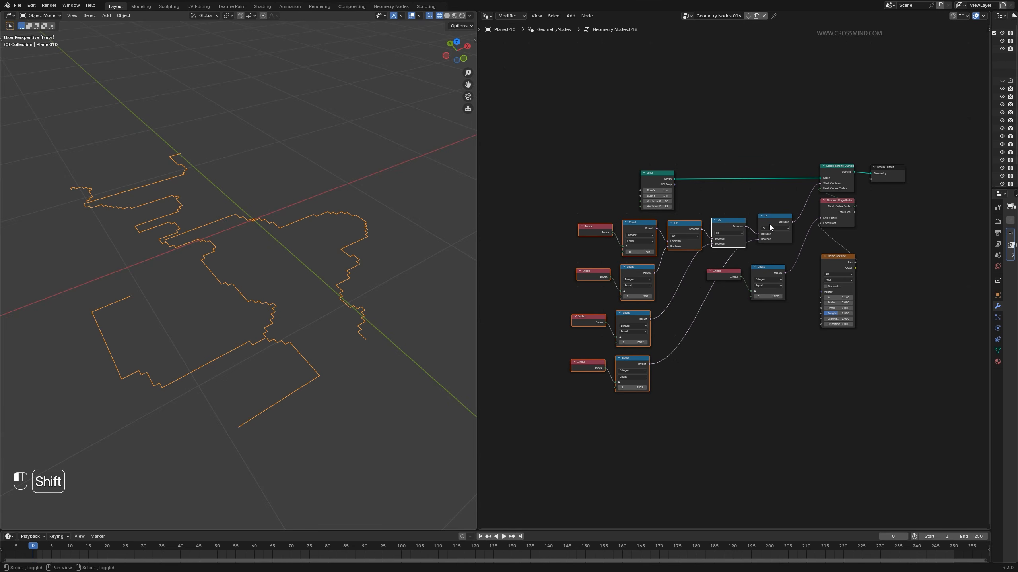
pyautogui.keyDown('shift'); pyautogui.click(770, 228); pyautogui.keyUp('shift')
pyautogui.press('g')
pyautogui.click(637, 235)
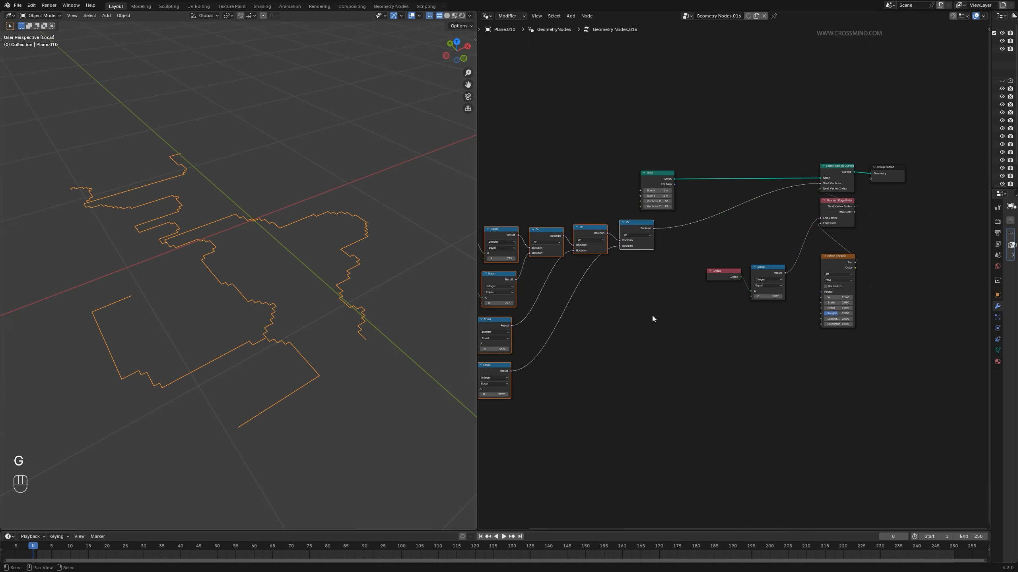
pyautogui.moveTo(652, 316); pyautogui.dragTo(690, 295, button='middle')
pyautogui.scroll(3, 690, 295)
pyautogui.click(695, 277)
pyautogui.scroll(-1, 665, 282)
pyautogui.scroll(-1, 666, 283)
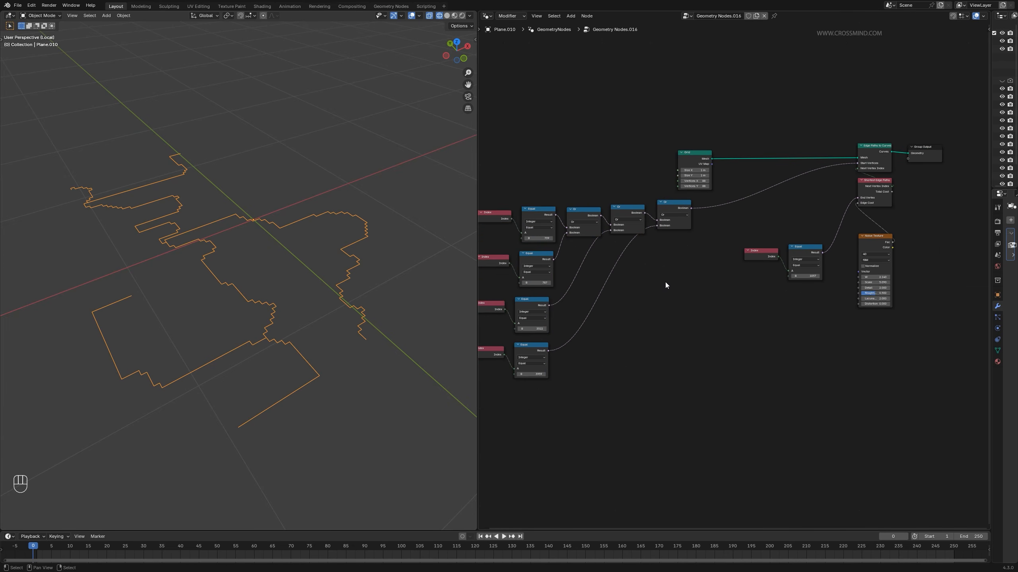
# - Move the End Vertex Index and Equal pair down below the Start Vertices chain
pyautogui.moveTo(746, 295); pyautogui.dragTo(813, 249)
pyautogui.press('g')
pyautogui.click(663, 388)
# - Duplicate an Or node and insert it between the Equal comparison with B 1057 and End Vertex
pyautogui.click(679, 229)
pyautogui.hotkey('shift', 'd')
pyautogui.click(717, 359)
pyautogui.scroll(3, 696, 351)
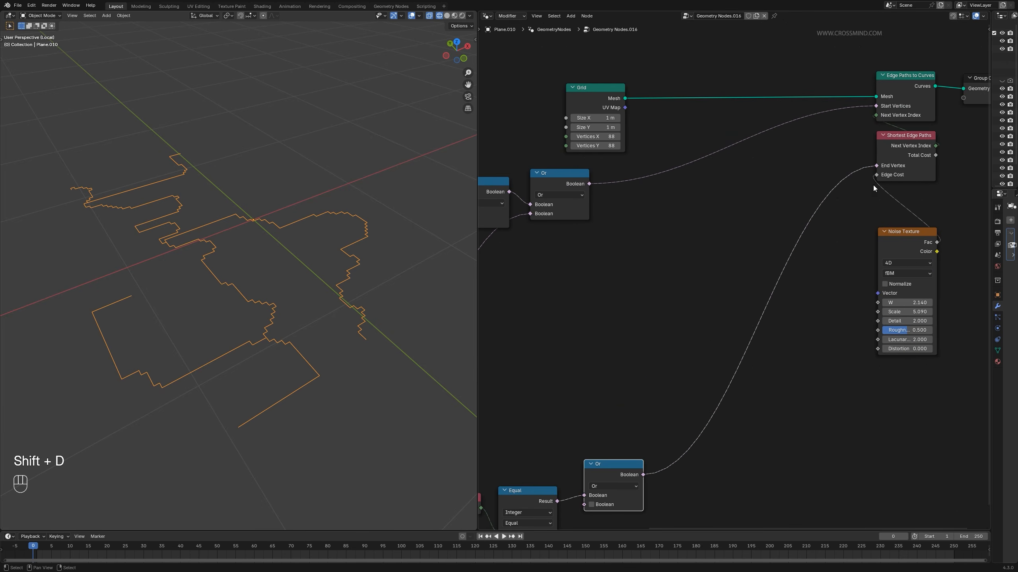
pyautogui.moveTo(667, 362); pyautogui.dragTo(828, 193, button='middle')
pyautogui.moveTo(777, 297); pyautogui.dragTo(791, 302)
# - Duplicate the End Vertex Index and Equal pair below, feed it into the Or node, and set B to 2285
pyautogui.moveTo(621, 282); pyautogui.dragTo(750, 377)
pyautogui.hotkey('shift', 'd')
pyautogui.click(732, 447)
pyautogui.moveTo(737, 382); pyautogui.dragTo(731, 316, button='middle')
pyautogui.keyDown('shift'); pyautogui.moveTo(688, 401); pyautogui.dragTo(709, 401); pyautogui.keyUp('shift')
pyautogui.keyDown('shift'); pyautogui.moveTo(709, 401); pyautogui.dragTo(733, 401); pyautogui.keyUp('shift')
# - Duplicate the End Vertex Or node twice and chain both copies before End Vertex
pyautogui.hotkey('shift', 'd')
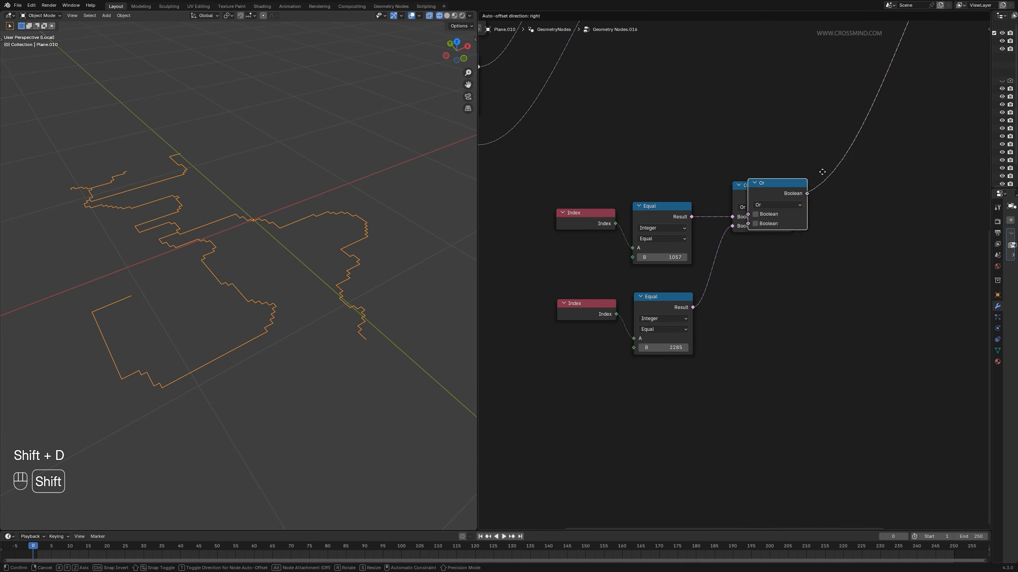
pyautogui.click(883, 159)
pyautogui.hotkey('shift', 'd')
pyautogui.click(959, 140)
# - Duplicate the Index and Equal pair with B 2285 below and connect its result to the second End Vertex Or node
pyautogui.moveTo(725, 357); pyautogui.dragTo(601, 312)
pyautogui.hotkey('shift', 'd')
pyautogui.click(625, 417)
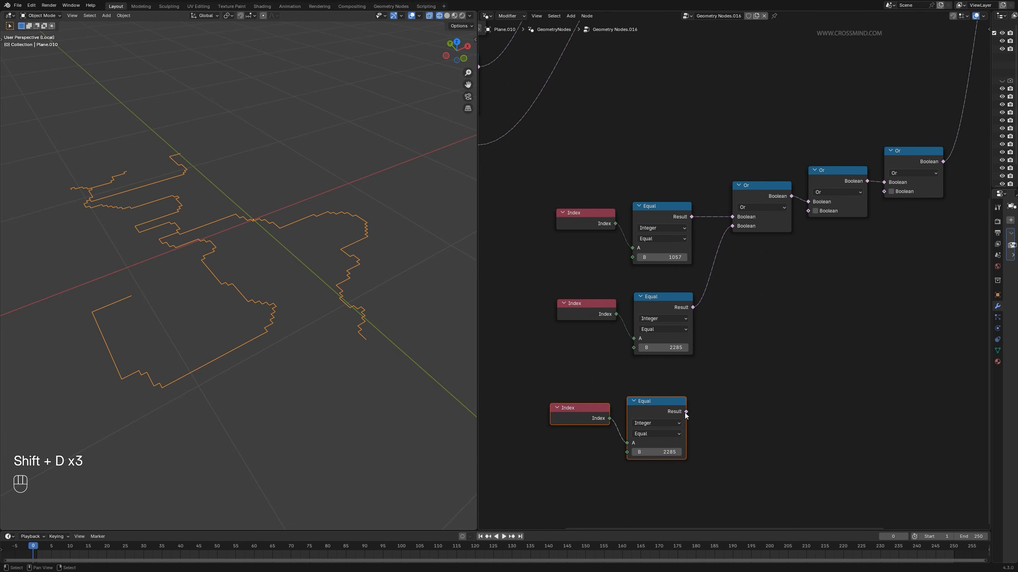
pyautogui.moveTo(686, 412); pyautogui.dragTo(809, 211)
# - Duplicate a fourth End Vertex Index and Equal pair, connect it to the last Or node, and change its B value
pyautogui.moveTo(663, 361); pyautogui.dragTo(844, 158)
pyautogui.hotkey('shift', 'd')
pyautogui.click(601, 440)
pyautogui.moveTo(663, 424); pyautogui.dragTo(657, 424)
# - Adjust the B values of the End Vertex comparisons to relocate the path end points
pyautogui.moveTo(663, 369); pyautogui.dragTo(685, 413, button='middle')
pyautogui.scroll(-1, 685, 411)
pyautogui.moveTo(684, 408)
pyautogui.keyDown('shift'); pyautogui.mouseDown()
pyautogui.moveTo(665, 408)
pyautogui.moveTo(685, 409)
pyautogui.mouseUp(); pyautogui.keyUp('shift')
pyautogui.keyDown('shift'); pyautogui.moveTo(689, 266); pyautogui.dragTo(683, 266); pyautogui.keyUp('shift')
pyautogui.keyDown('shift'); pyautogui.moveTo(688, 332); pyautogui.dragTo(689, 331); pyautogui.keyUp('shift')
# - Set the Noise Texture's W to 2.46
pyautogui.moveTo(921, 223); pyautogui.dragTo(832, 280, button='middle')
pyautogui.keyDown('shift'); pyautogui.moveTo(875, 146); pyautogui.dragTo(894, 147); pyautogui.keyUp('shift')
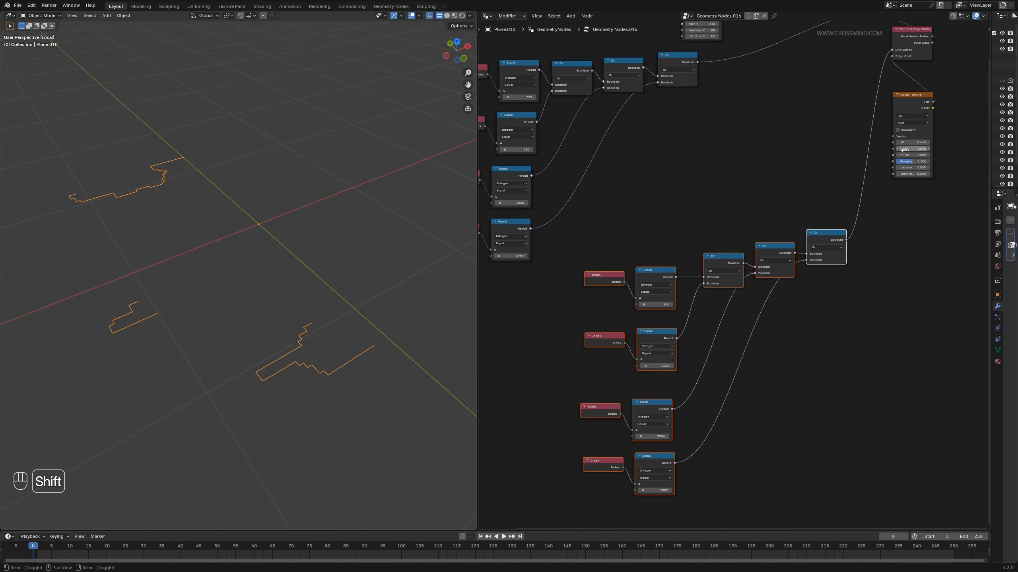
# - Examine the Start Vertices and End Vertex node chains alongside the curves in the viewport
pyautogui.moveTo(721, 140); pyautogui.dragTo(748, 188, button='middle')
pyautogui.moveTo(503, 91); pyautogui.dragTo(698, 188)
pyautogui.moveTo(694, 266); pyautogui.dragTo(681, 209, button='middle')
pyautogui.moveTo(634, 215); pyautogui.dragTo(855, 457)
pyautogui.moveTo(386, 340); pyautogui.dragTo(356, 338, button='middle')
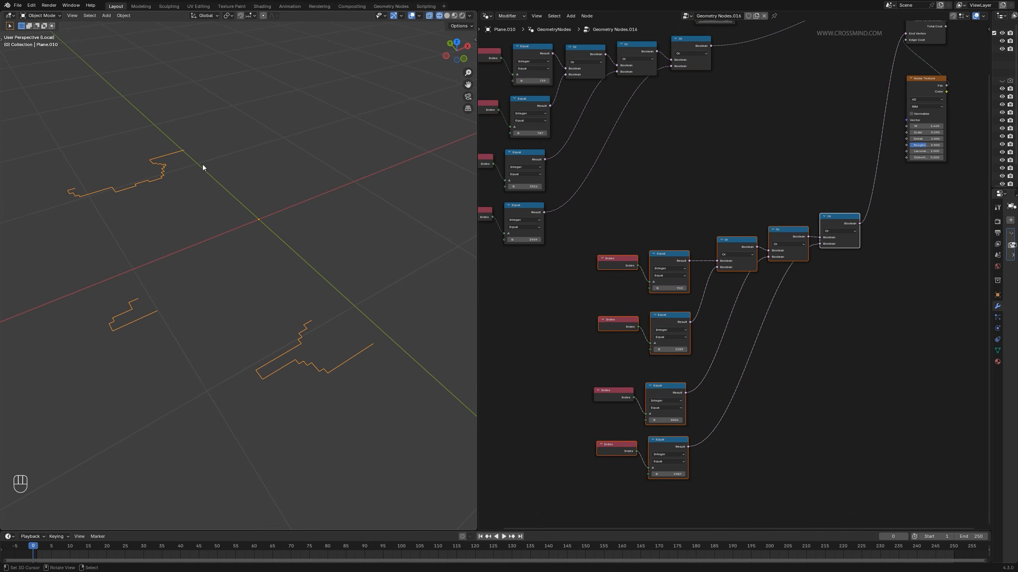
pyautogui.moveTo(752, 171); pyautogui.dragTo(740, 185, button='middle')
pyautogui.scroll(-1, 521, 83)
pyautogui.moveTo(521, 83); pyautogui.dragTo(560, 110, button='middle')
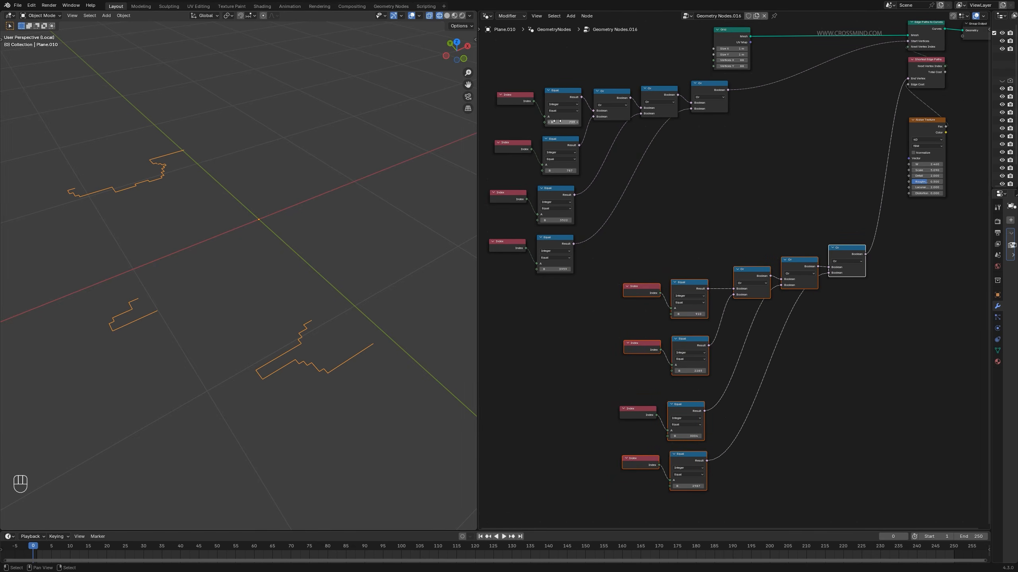
# - Set the fourth Start Vertices comparison's B value to 4119
pyautogui.moveTo(660, 208); pyautogui.dragTo(711, 462)
pyautogui.press('Home')
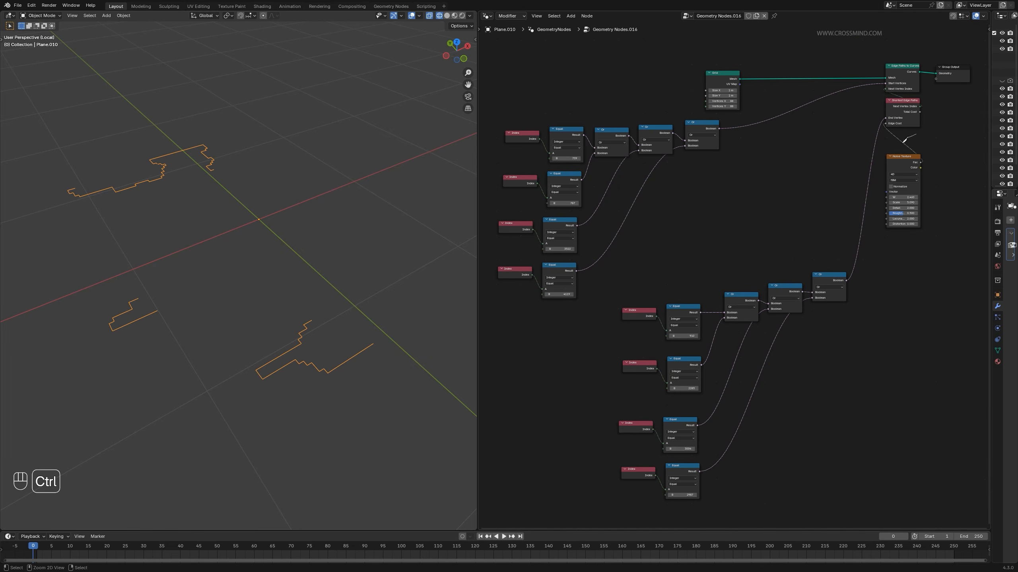
# - Try the paths without noise by cutting the link between the Noise Texture and Edge Cost
pyautogui.keyDown('ctrl'); pyautogui.moveTo(901, 145); pyautogui.dragTo(895, 149, button='right'); pyautogui.keyUp('ctrl')
pyautogui.moveTo(401, 364); pyautogui.dragTo(401, 366, button='middle')
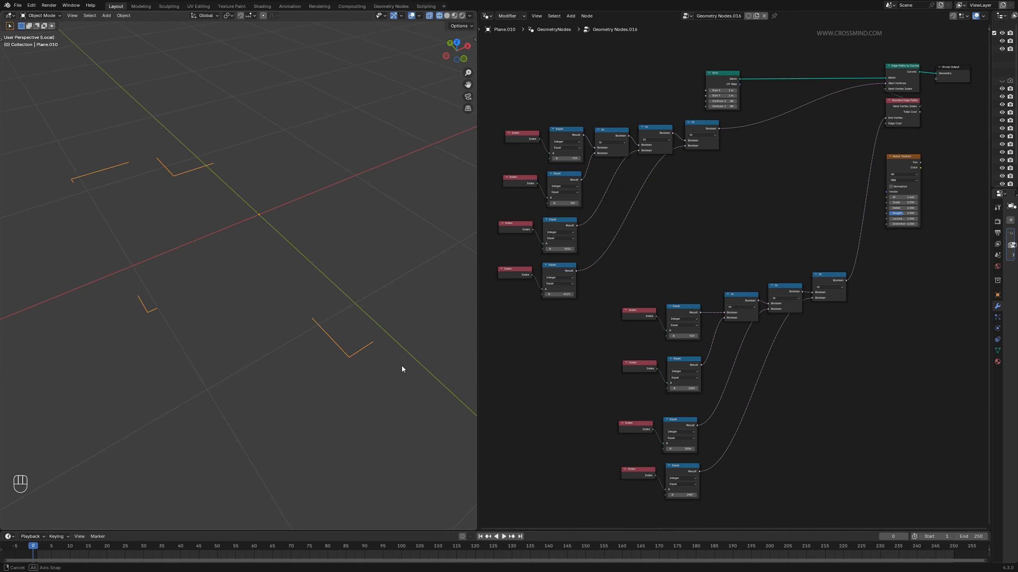
pyautogui.keyDown('shift'); pyautogui.moveTo(659, 216); pyautogui.dragTo(665, 229, button='middle'); pyautogui.keyUp('shift')
pyautogui.moveTo(589, 148); pyautogui.dragTo(890, 96)
pyautogui.hotkey('ctrl', 'z')
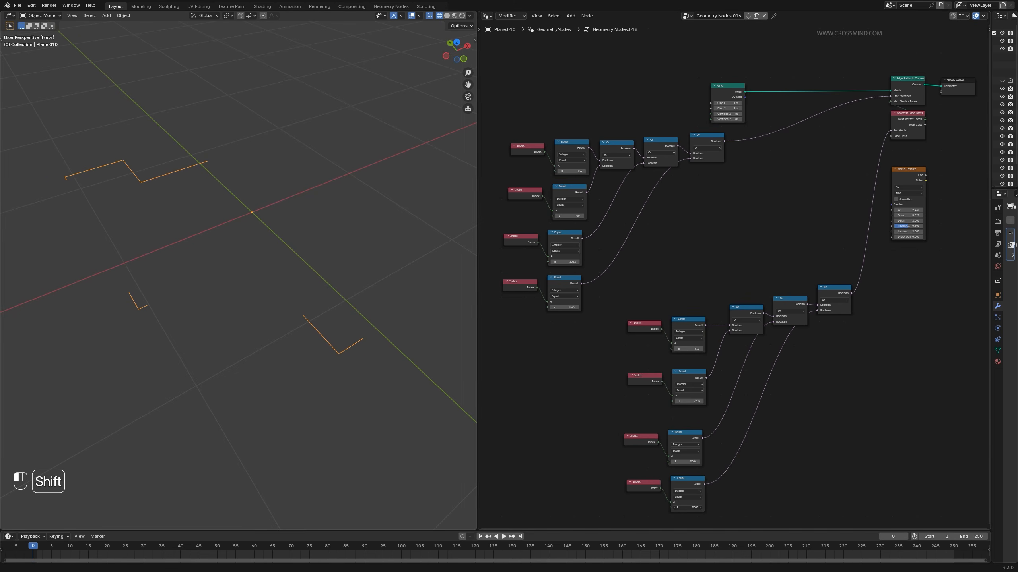
# - Reconnect the Noise Texture's Fac to Edge Cost
pyautogui.scroll(1, 756, 272)
pyautogui.moveTo(756, 273); pyautogui.dragTo(774, 243, button='middle')
pyautogui.scroll(-1, 744, 248)
pyautogui.moveTo(940, 147); pyautogui.dragTo(905, 108)
pyautogui.keyDown('shift'); pyautogui.moveTo(924, 182); pyautogui.dragTo(951, 182); pyautogui.keyUp('shift')
pyautogui.rightClick(923, 181)
pyautogui.scroll(-1, 849, 199)
pyautogui.moveTo(849, 199); pyautogui.dragTo(822, 235, button='middle')
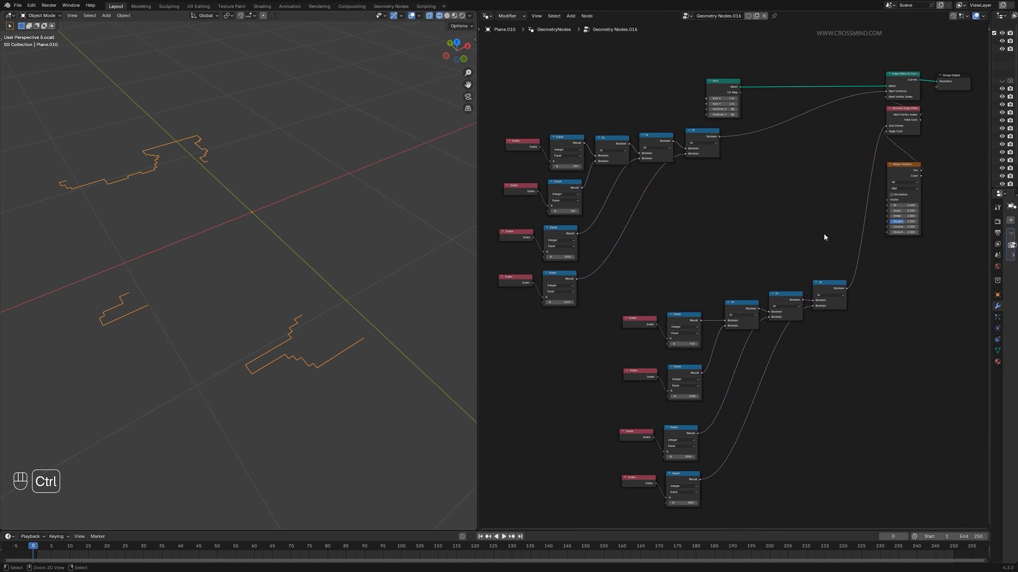
# - Examine the node tree in a maximized node editor and restore the split layout
pyautogui.hotkey('ctrl', 'space')
pyautogui.moveTo(588, 217); pyautogui.dragTo(621, 270, button='middle')
pyautogui.scroll(1, 627, 248)
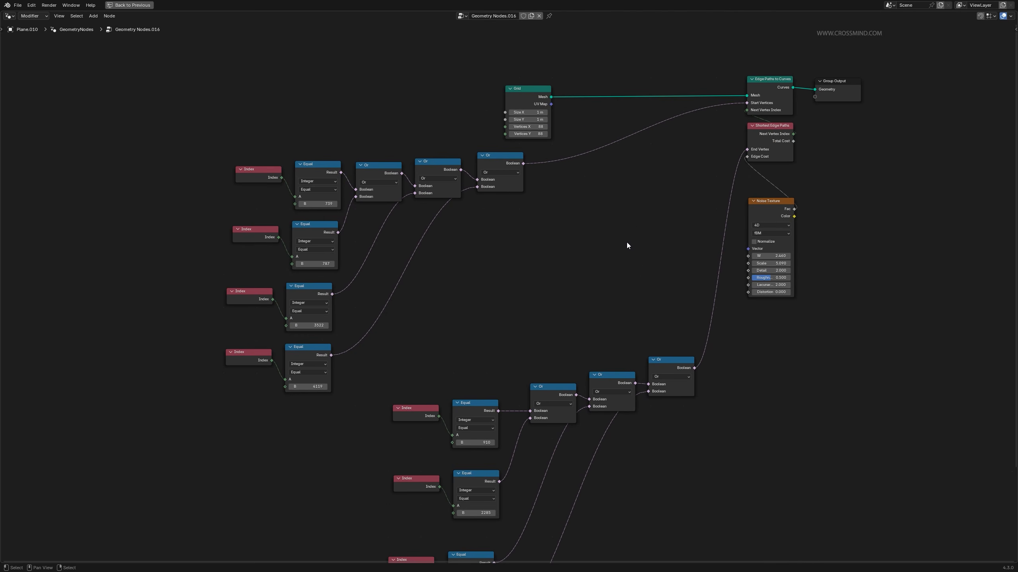
pyautogui.scroll(3, 665, 208)
pyautogui.moveTo(677, 157); pyautogui.dragTo(663, 278, button='middle')
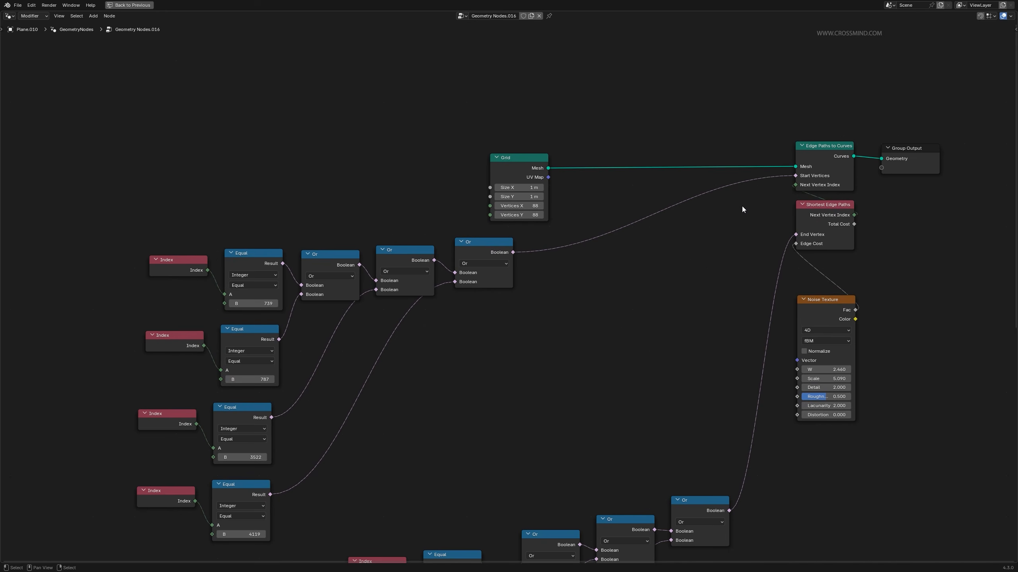
pyautogui.hotkey('ctrl', 'space')
pyautogui.moveTo(829, 242); pyautogui.dragTo(790, 157, button='middle')
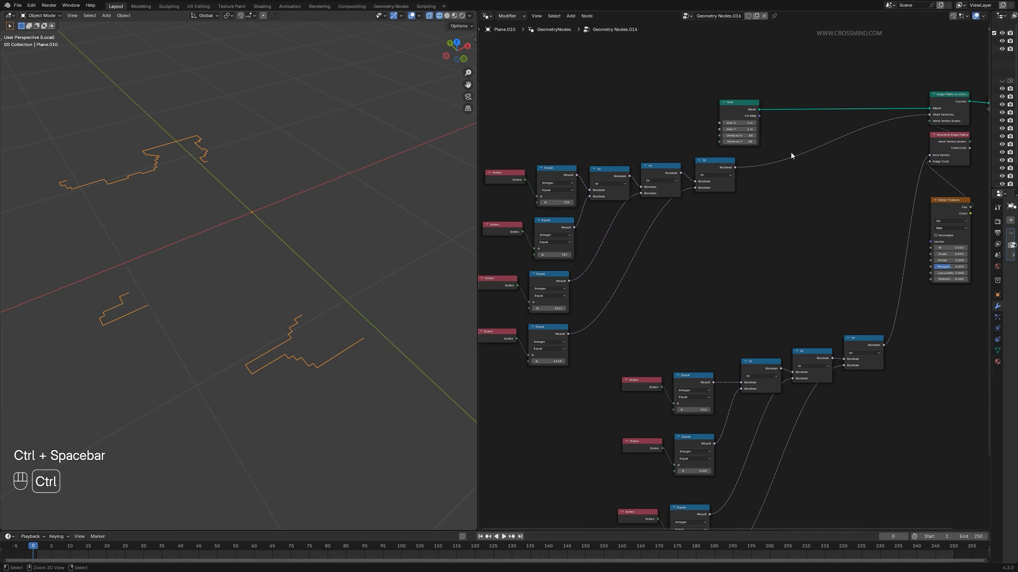
# - Disconnect the Or chain from the Start Vertices input of Edge Paths to Curves
pyautogui.keyDown('ctrl'); pyautogui.moveTo(796, 192); pyautogui.dragTo(795, 192, button='right'); pyautogui.keyUp('ctrl')
pyautogui.moveTo(278, 246); pyautogui.dragTo(272, 250, button='middle')
pyautogui.moveTo(915, 389); pyautogui.dragTo(873, 328, button='middle')
pyautogui.scroll(-1, 873, 328)
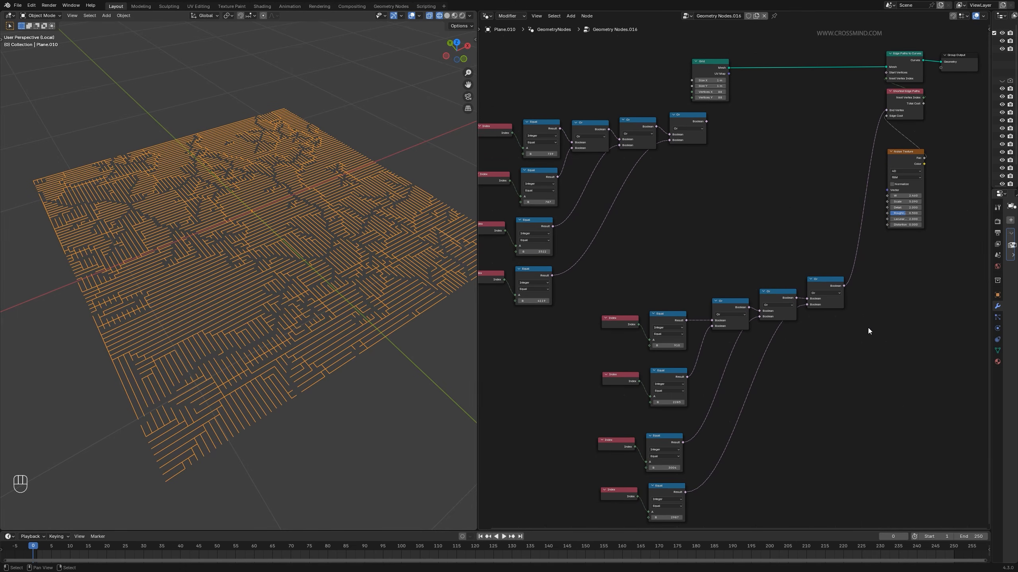
# - Move the whole Index, Equal and Or group that feeds End Vertex upward, closer to the Shortest Edge Paths node
pyautogui.scroll(2, 892, 258)
pyautogui.moveTo(584, 269); pyautogui.dragTo(874, 545)
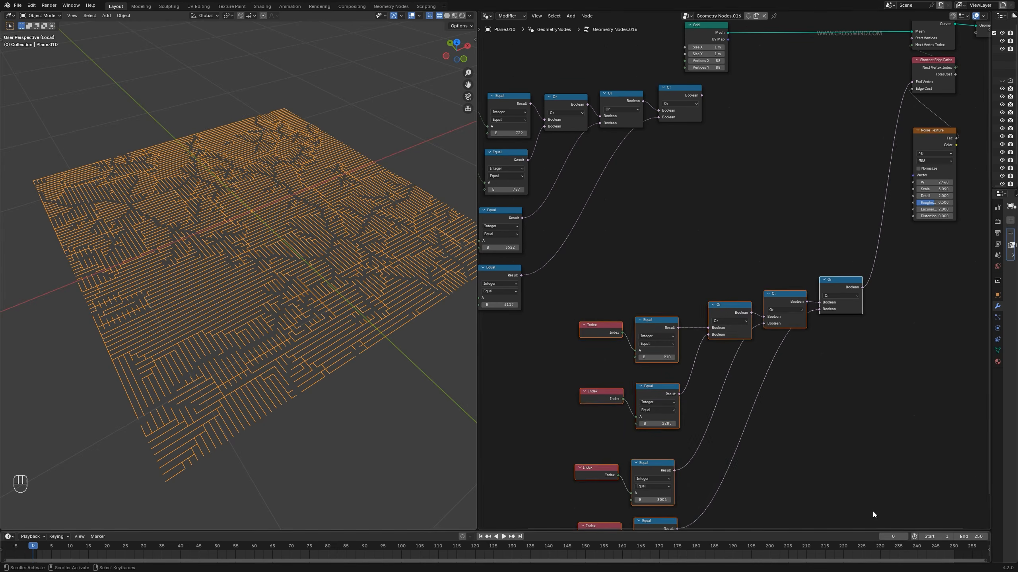
pyautogui.press('g')
pyautogui.click(851, 289)
pyautogui.moveTo(884, 322); pyautogui.dragTo(881, 330, button='middle')
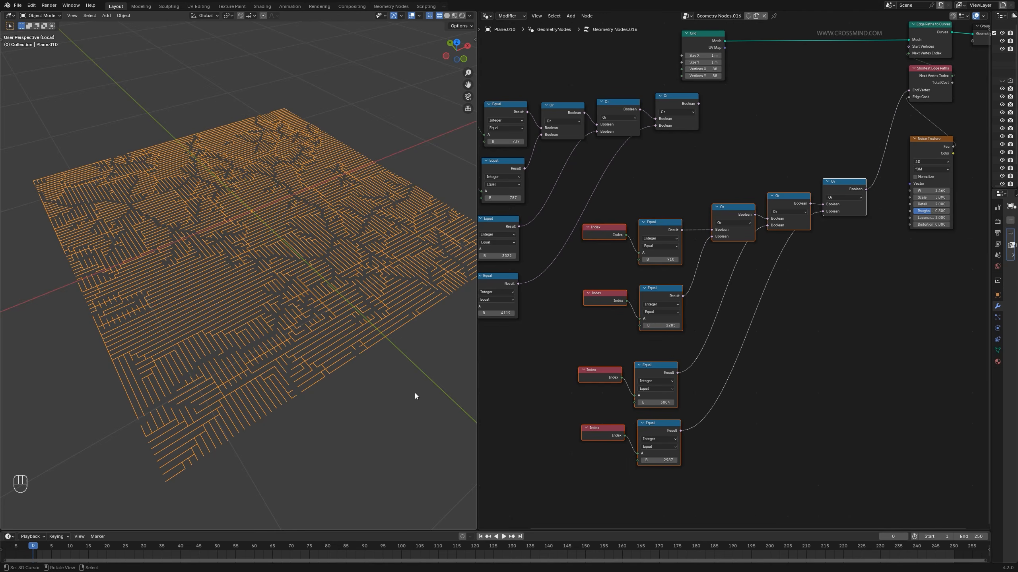
# - Connect the group's uppermost Equal directly to End Vertex, adjust its index value, and reconnect the last Or to End Vertex
pyautogui.scroll(-2, 764, 283)
pyautogui.moveTo(690, 237); pyautogui.dragTo(883, 117)
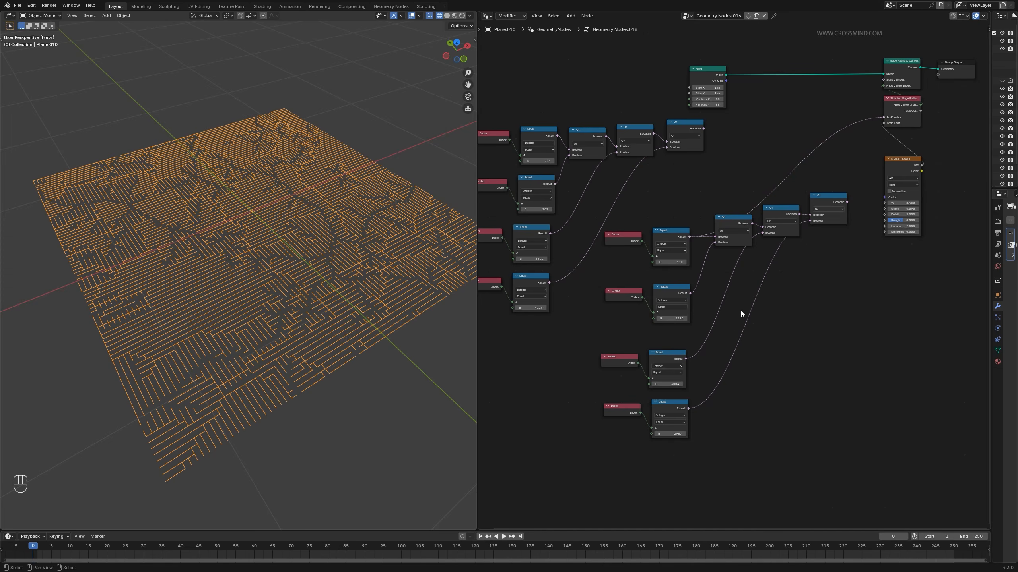
pyautogui.keyDown('shift'); pyautogui.moveTo(677, 262); pyautogui.dragTo(657, 262); pyautogui.keyUp('shift')
pyautogui.scroll(1, 724, 236)
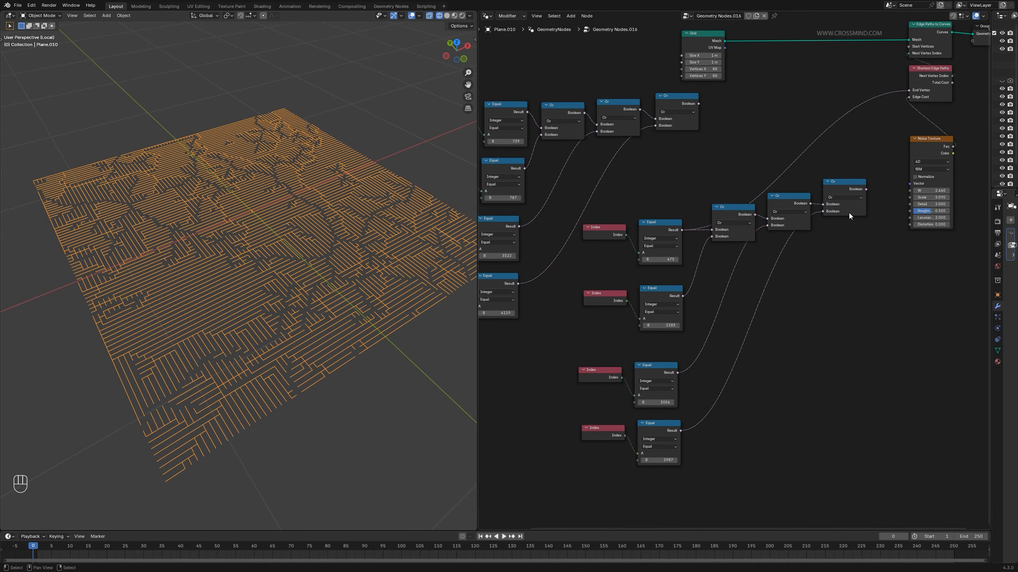
pyautogui.moveTo(867, 188); pyautogui.dragTo(909, 90)
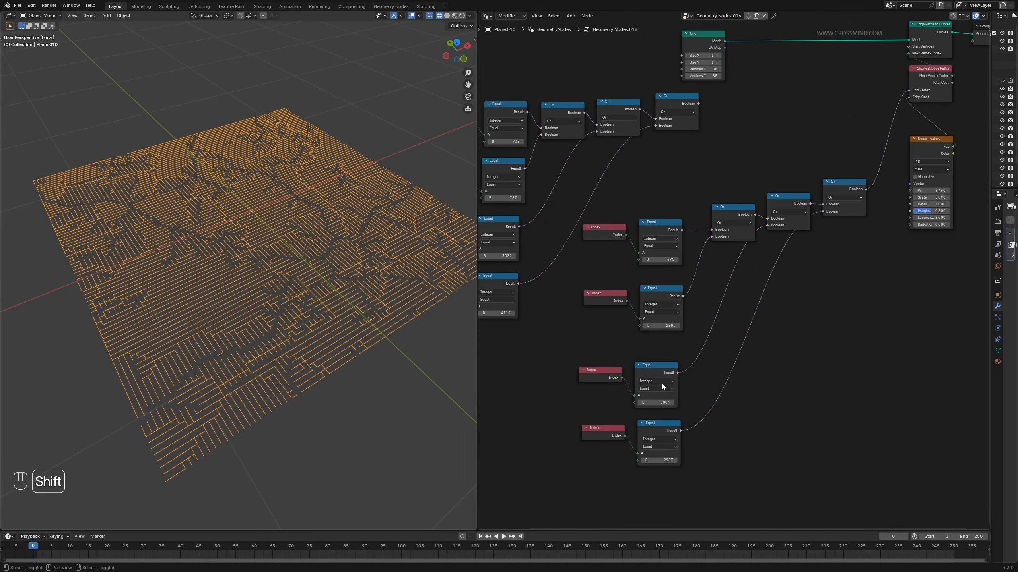
pyautogui.moveTo(615, 199); pyautogui.dragTo(714, 481)
pyautogui.moveTo(350, 368); pyautogui.dragTo(415, 254, button='middle')
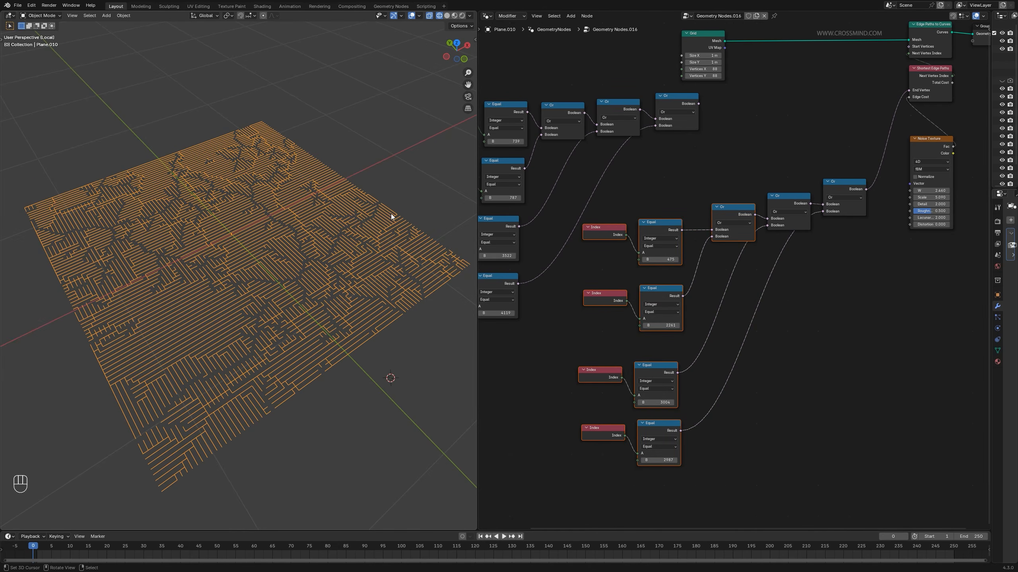
pyautogui.moveTo(647, 194); pyautogui.dragTo(674, 495)
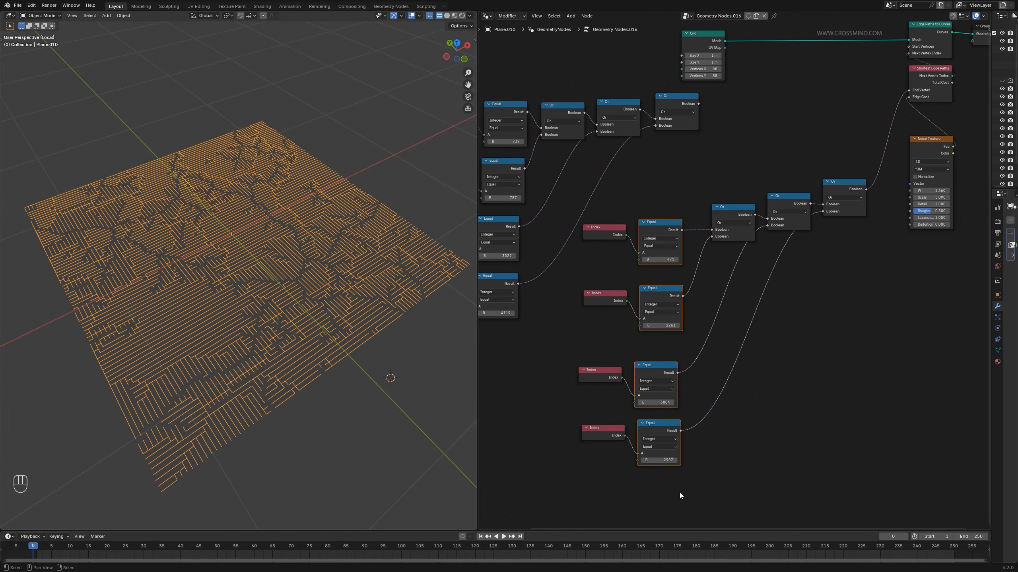
pyautogui.click(796, 433)
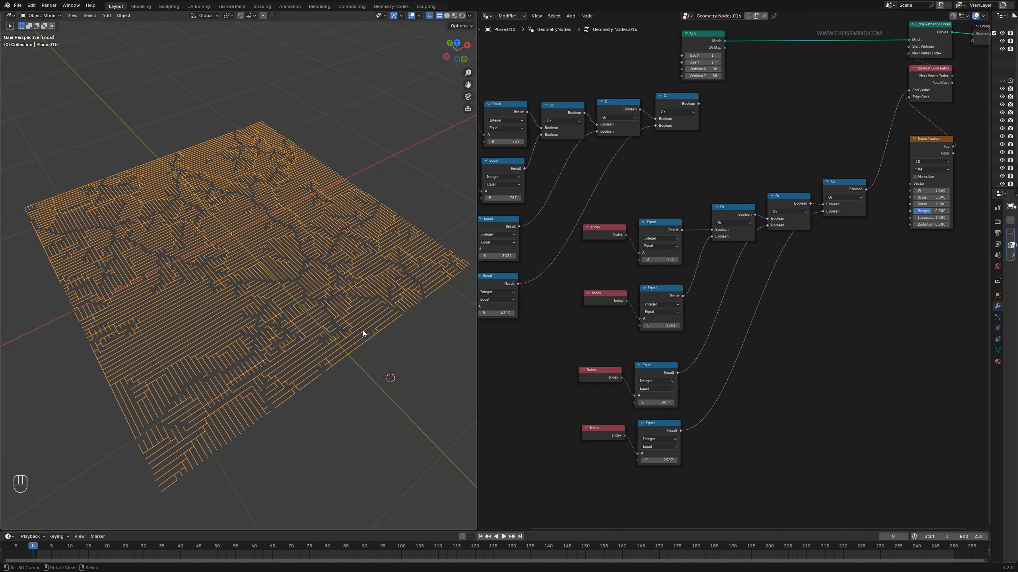
# - Move Group Output away and insert a Delete Geometry node between Edge Paths to Curves and Group Output
pyautogui.scroll(-4, 688, 351)
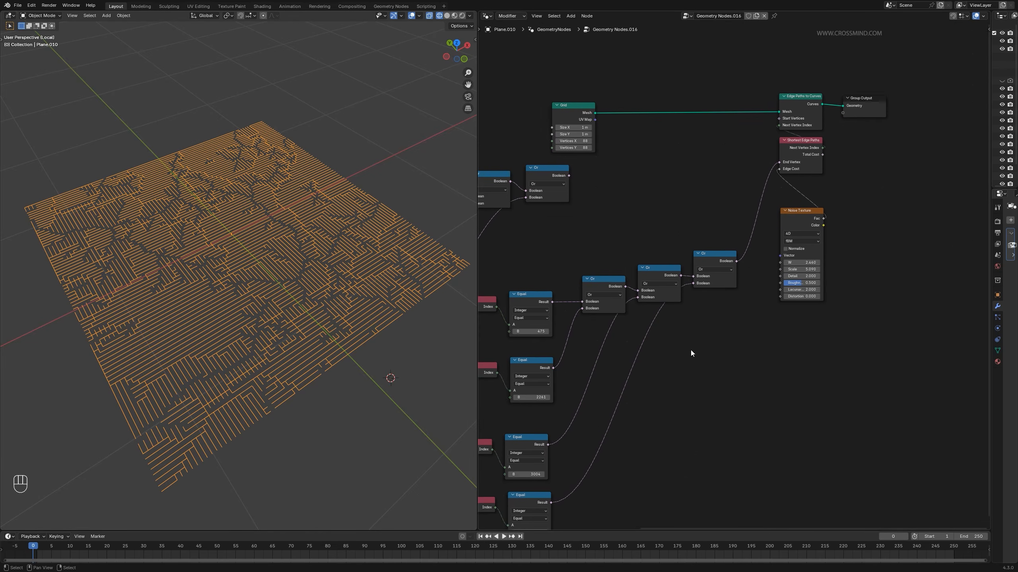
pyautogui.moveTo(830, 154); pyautogui.dragTo(787, 161, button='middle')
pyautogui.moveTo(787, 160); pyautogui.dragTo(978, 157)
pyautogui.scroll(3, 882, 180)
pyautogui.moveTo(869, 181); pyautogui.dragTo(797, 225, button='middle')
pyautogui.hotkey('shift', 'a')
pyautogui.write('de')
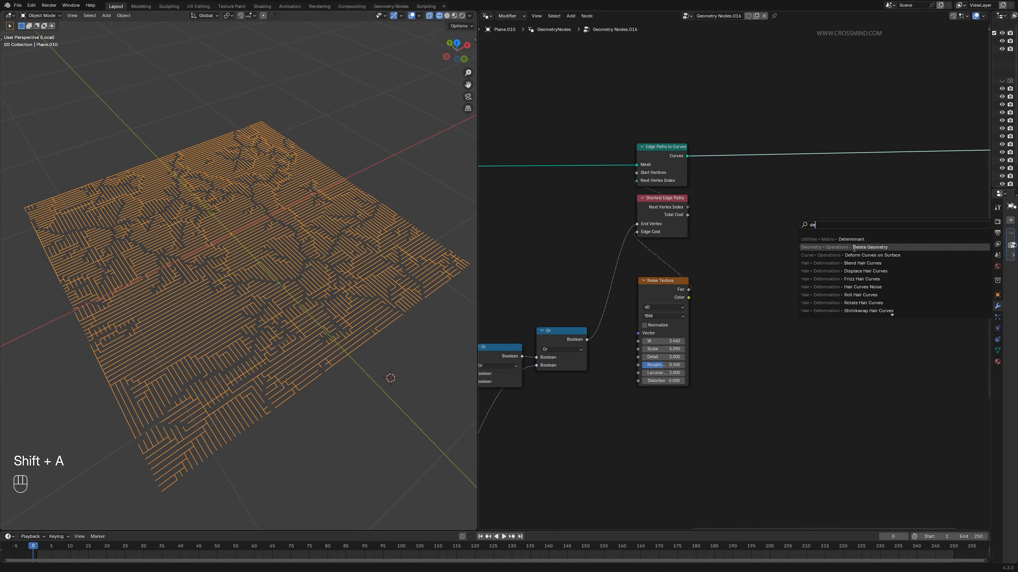
pyautogui.click(854, 248)
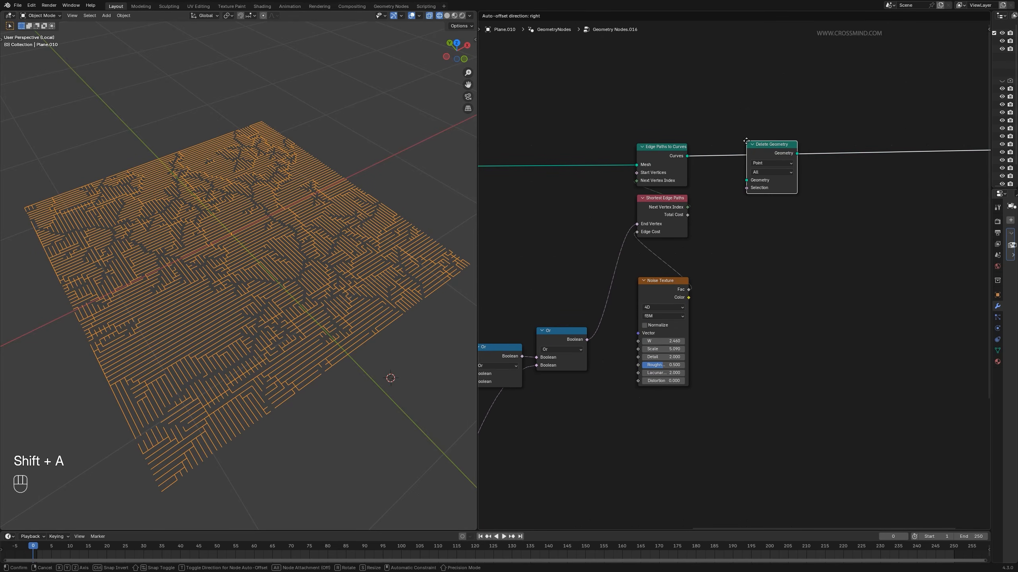
pyautogui.click(823, 144)
# - Add an Endpoint Selection node and connect its Selection output to the Selection input of Delete Geometry
pyautogui.hotkey('shift', 'a')
pyautogui.write('end')
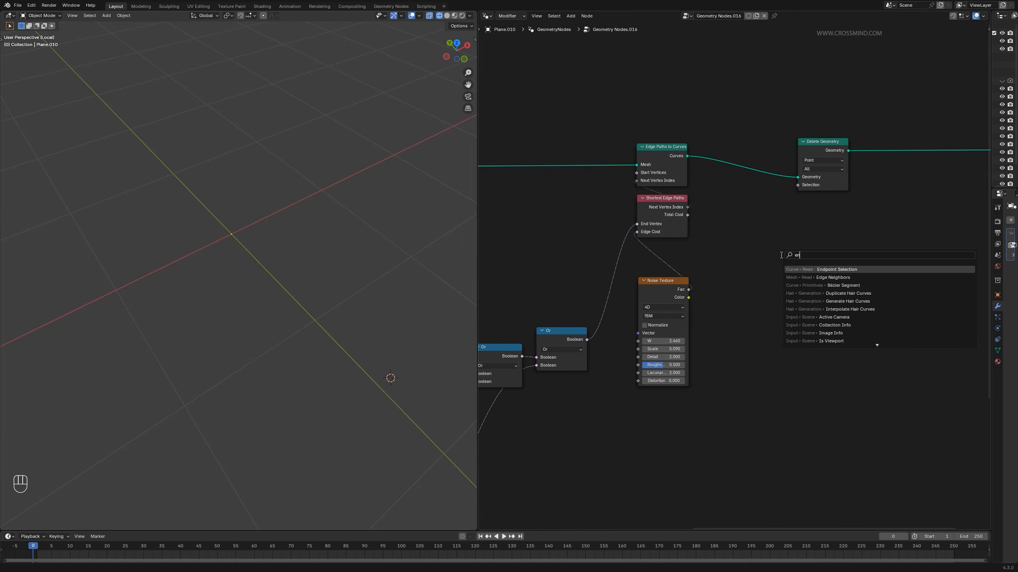
pyautogui.click(835, 269)
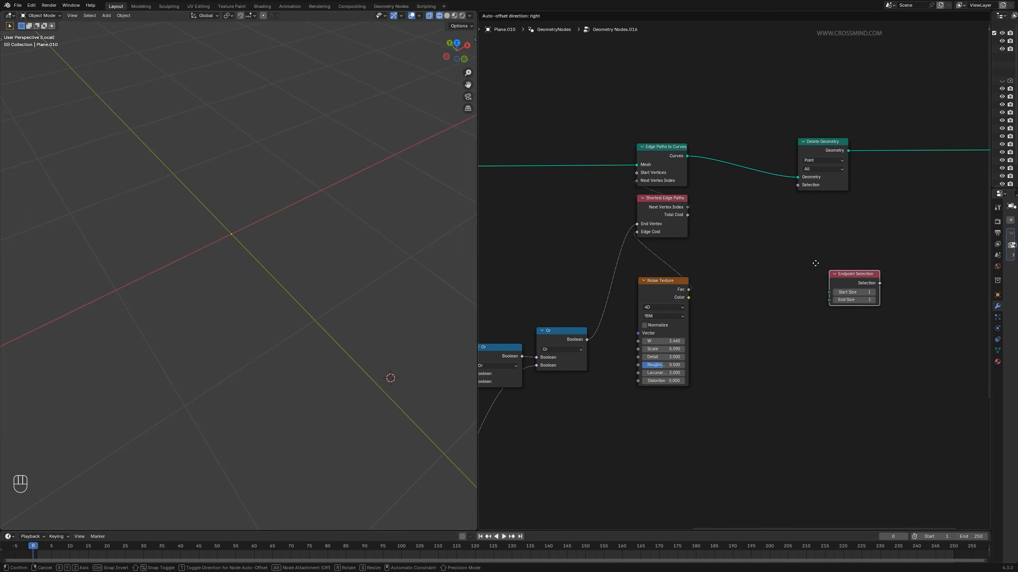
pyautogui.click(811, 271)
pyautogui.moveTo(800, 261); pyautogui.dragTo(798, 184)
# - Set Endpoint Selection to Start Size 1 and End Size 0, and inspect the trimmed curves in the viewport
pyautogui.click(755, 276)
pyautogui.moveTo(778, 269)
pyautogui.mouseDown()
pyautogui.moveTo(821, 269)
pyautogui.moveTo(761, 272)
pyautogui.mouseUp()
pyautogui.scroll(3, 355, 292)
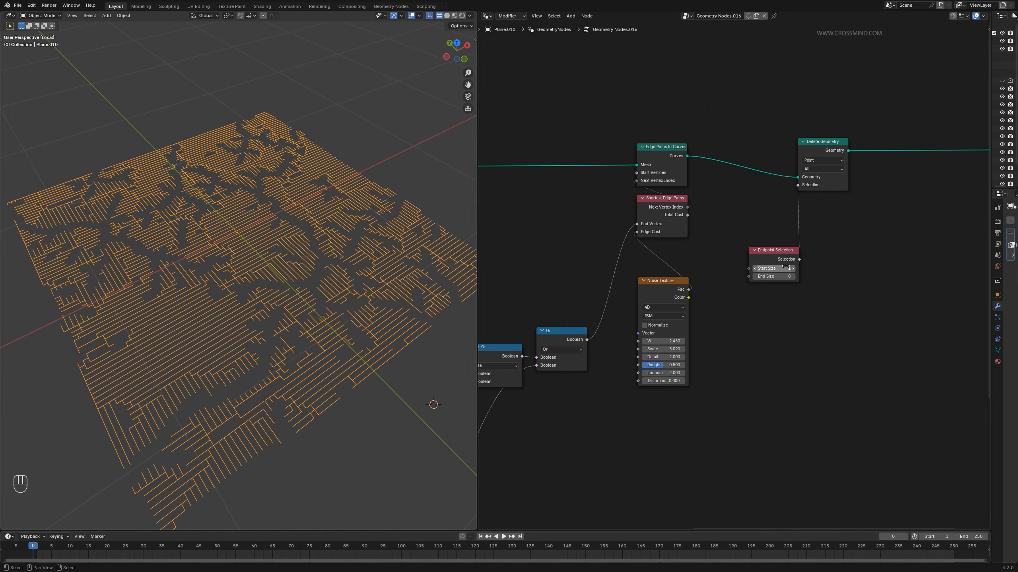
pyautogui.scroll(2, 203, 294)
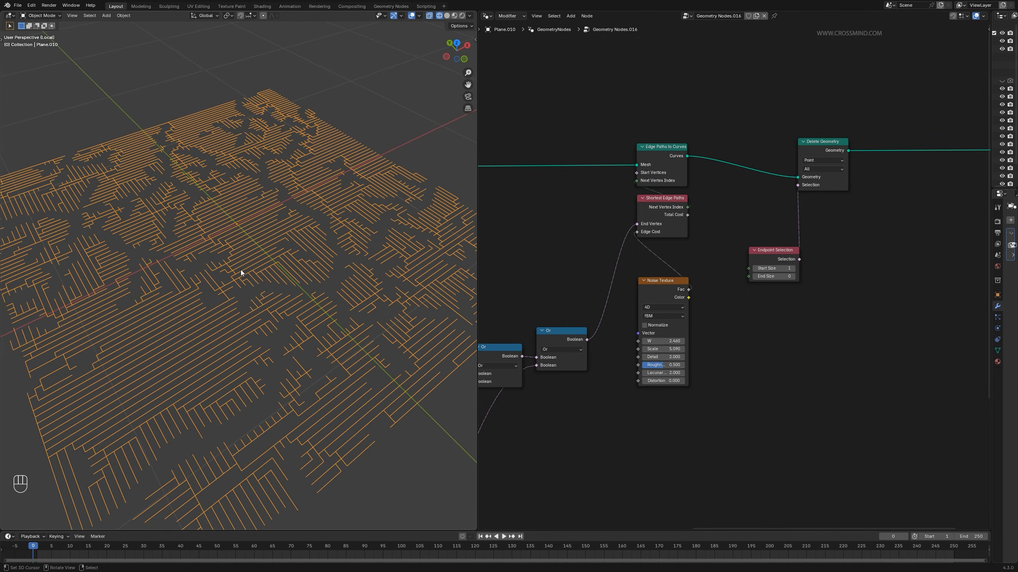
pyautogui.moveTo(251, 259); pyautogui.dragTo(257, 286, button='middle')
pyautogui.keyDown('shift'); pyautogui.moveTo(260, 310); pyautogui.dragTo(268, 288, button='middle'); pyautogui.keyUp('shift')
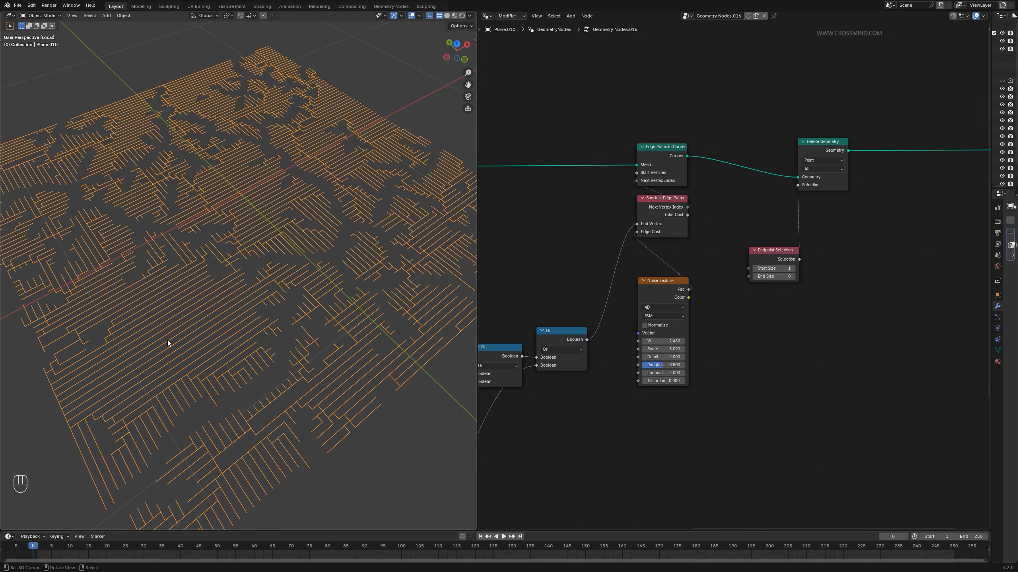
pyautogui.keyDown('shift'); pyautogui.moveTo(277, 330); pyautogui.dragTo(266, 344, button='middle'); pyautogui.keyUp('shift')
# - Raise the Start Size of Endpoint Selection to 14 to remove more of the curve starts
pyautogui.moveTo(775, 250)
pyautogui.mouseDown()
pyautogui.moveTo(765, 225)
pyautogui.moveTo(771, 243)
pyautogui.moveTo(791, 243)
pyautogui.moveTo(762, 243)
pyautogui.moveTo(773, 243)
pyautogui.mouseUp()
pyautogui.hotkey('ctrl', 'z')
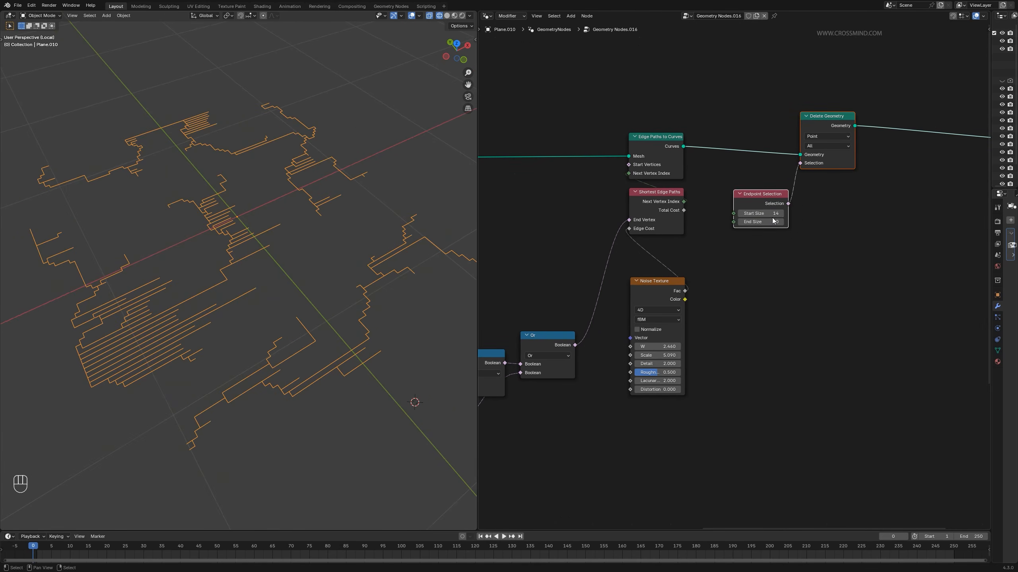
pyautogui.moveTo(761, 213)
pyautogui.mouseDown()
pyautogui.moveTo(751, 213)
pyautogui.moveTo(772, 218)
pyautogui.mouseUp()
pyautogui.scroll(-1, 836, 332)
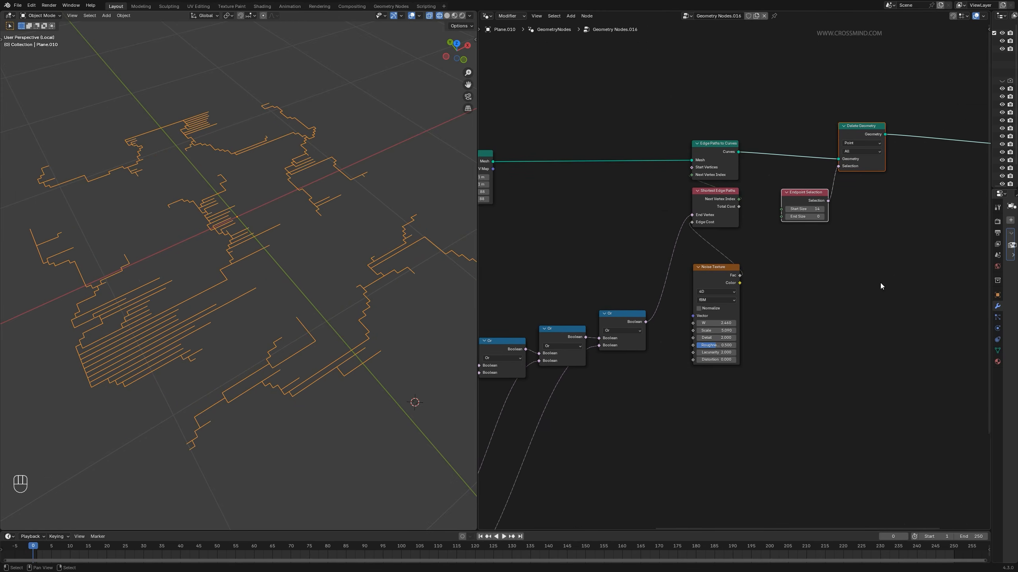
# - Shift Delete Geometry with Endpoint Selection, and also Group Output, further along the chain to make room for more nodes
pyautogui.moveTo(880, 283); pyautogui.dragTo(799, 299, button='middle')
pyautogui.moveTo(722, 100); pyautogui.dragTo(889, 250)
pyautogui.press('g')
pyautogui.click(904, 252)
pyautogui.moveTo(904, 252); pyautogui.dragTo(787, 260, button='middle')
pyautogui.moveTo(806, 128); pyautogui.dragTo(944, 224)
pyautogui.press('g')
pyautogui.click(959, 216)
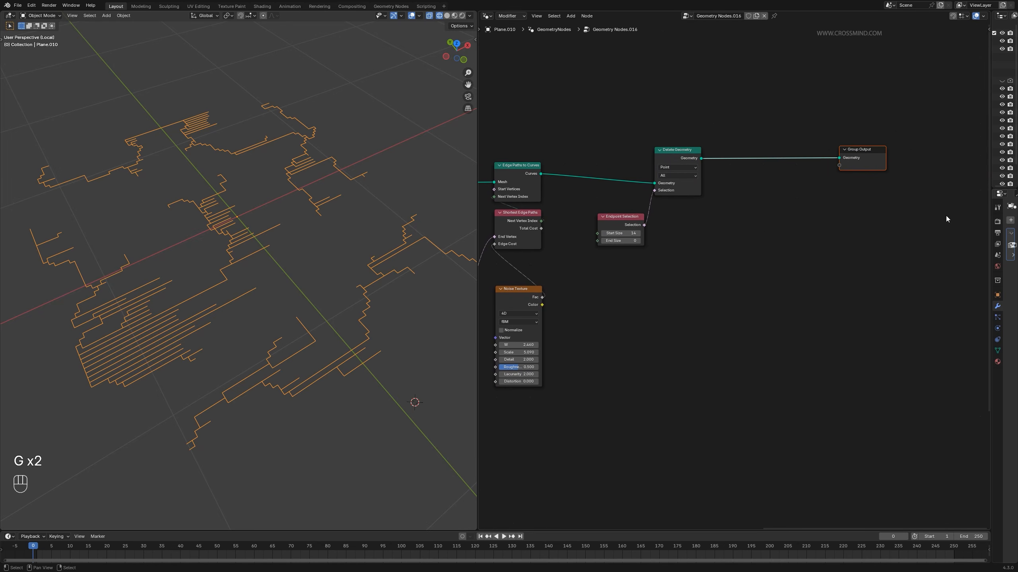
# - Insert a Merge by Distance node between Delete Geometry and Group Output
pyautogui.hotkey('shift', 'a')
pyautogui.click(811, 220)
pyautogui.write('merge by')
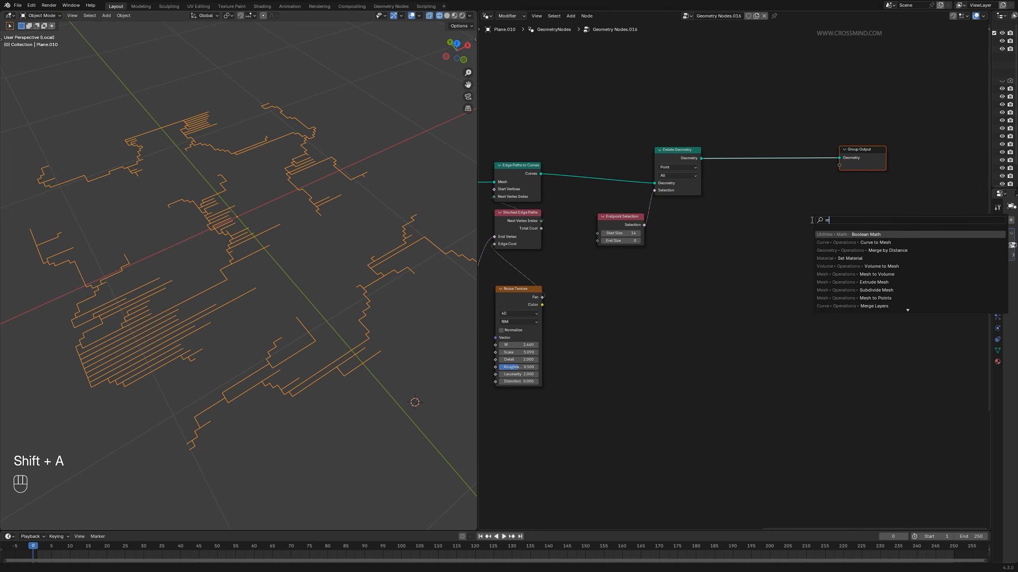
pyautogui.press('Return')
pyautogui.click(763, 150)
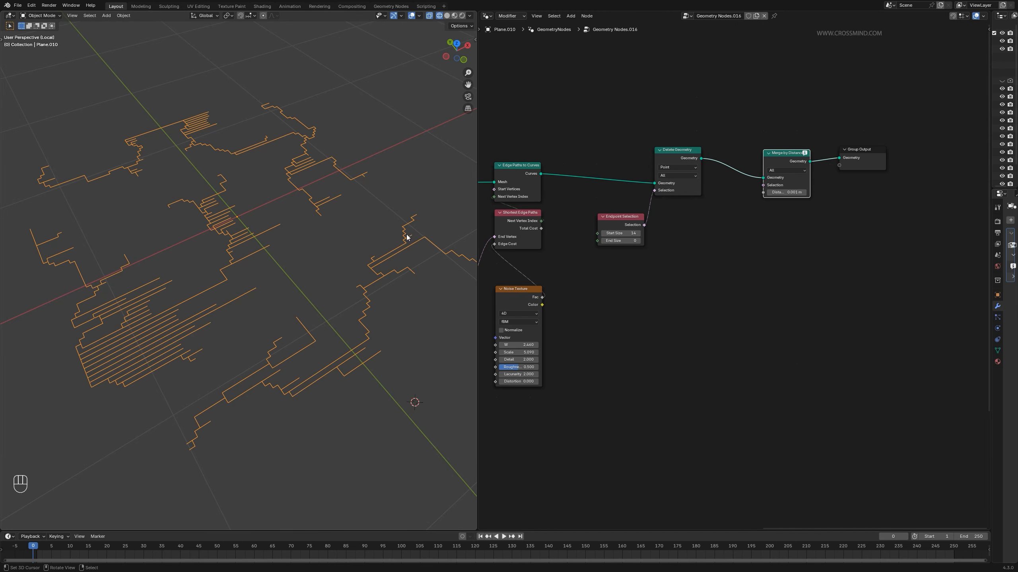
# - Insert a Curve to Mesh node between Delete Geometry and Merge by Distance
pyautogui.hotkey('shift', 'a')
pyautogui.write('m')
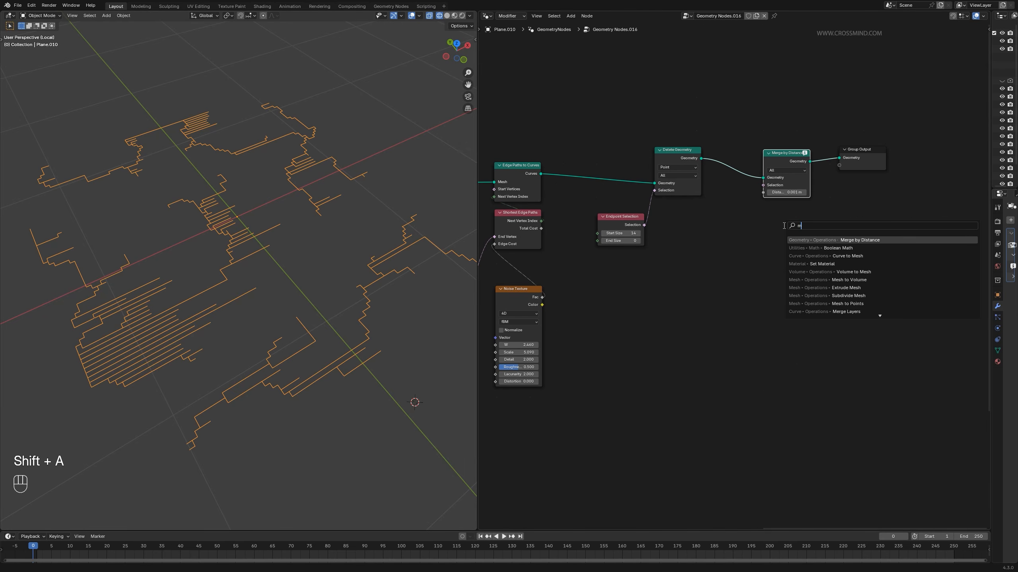
pyautogui.write('cur')
pyautogui.write('ve to m')
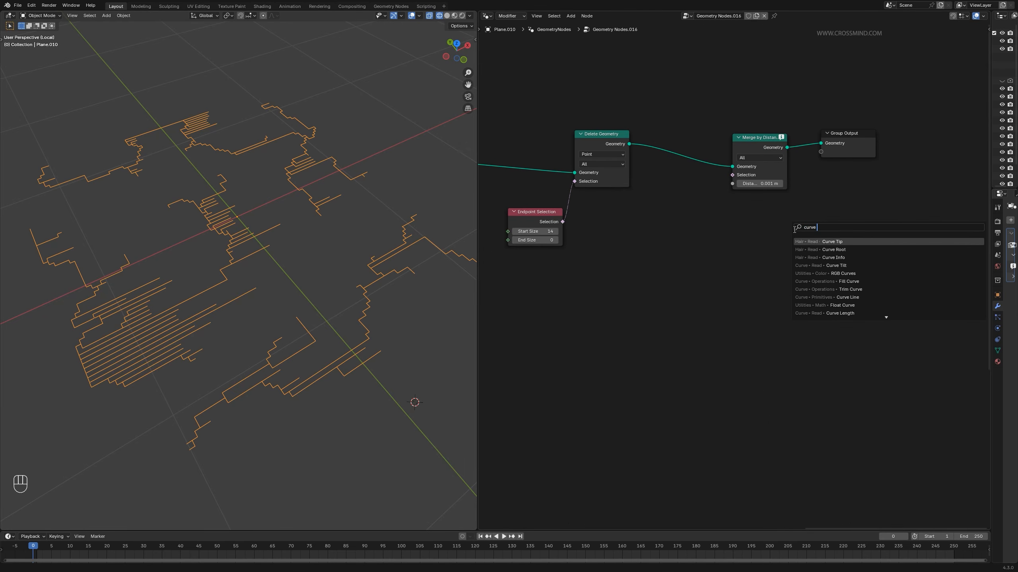
pyautogui.press('Return')
pyautogui.click(684, 148)
pyautogui.moveTo(683, 149); pyautogui.dragTo(678, 148)
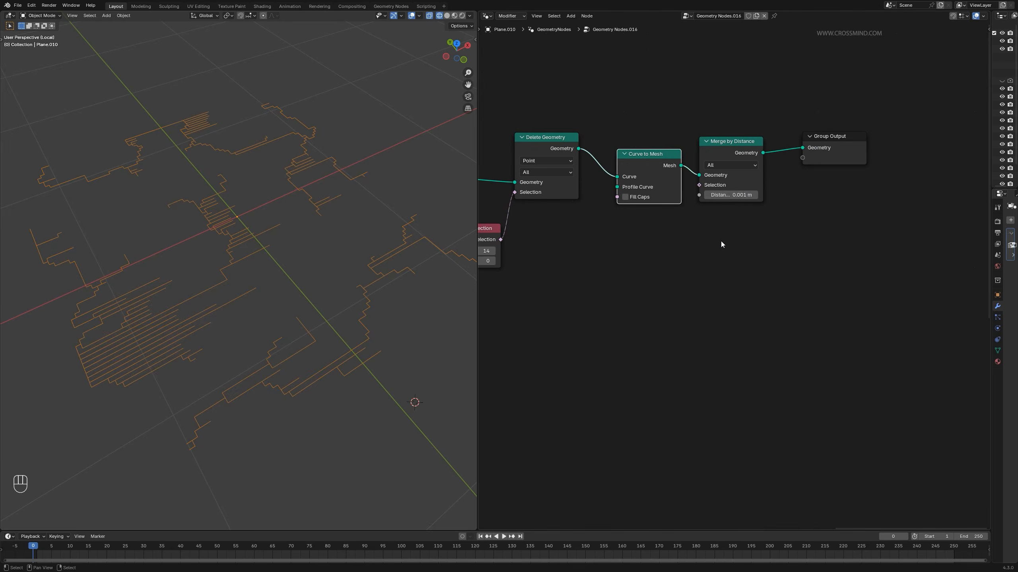
# - Split the node editor horizontally and turn the upper area into a Spreadsheet
pyautogui.scroll(1, 720, 240)
pyautogui.scroll(1, 332, 241)
pyautogui.keyDown('shift'); pyautogui.moveTo(332, 241); pyautogui.dragTo(363, 259, button='middle'); pyautogui.keyUp('shift')
pyautogui.scroll(1, 362, 259)
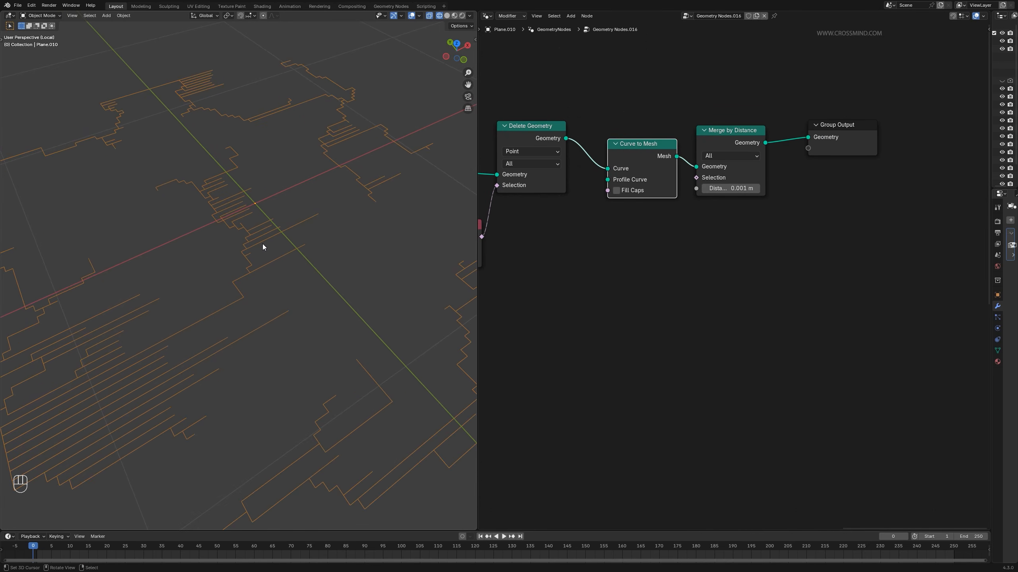
pyautogui.moveTo(480, 13); pyautogui.dragTo(492, 226)
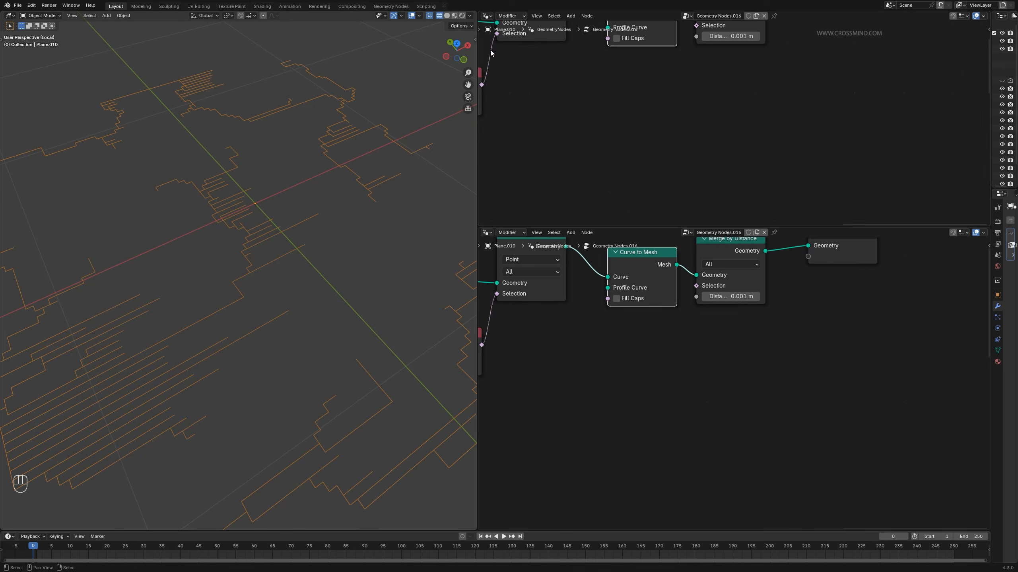
pyautogui.click(488, 18)
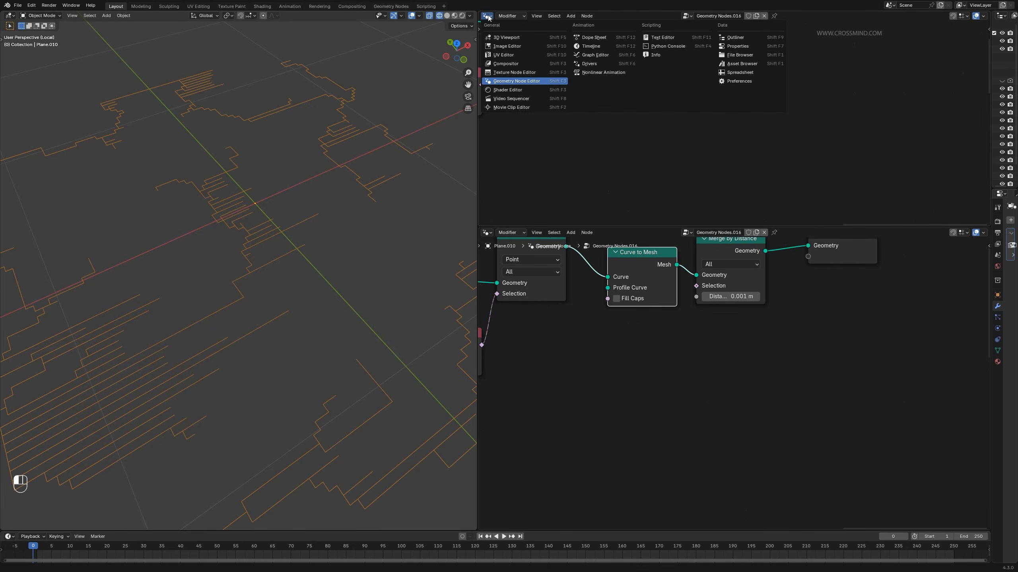
pyautogui.click(748, 75)
# - Compare the spreadsheet's vertex data with Merge by Distance muted and unmuted, leave it unmuted, and close the spreadsheet area
pyautogui.scroll(-2, 750, 355)
pyautogui.press('m')
pyautogui.press('m')
pyautogui.press('m')
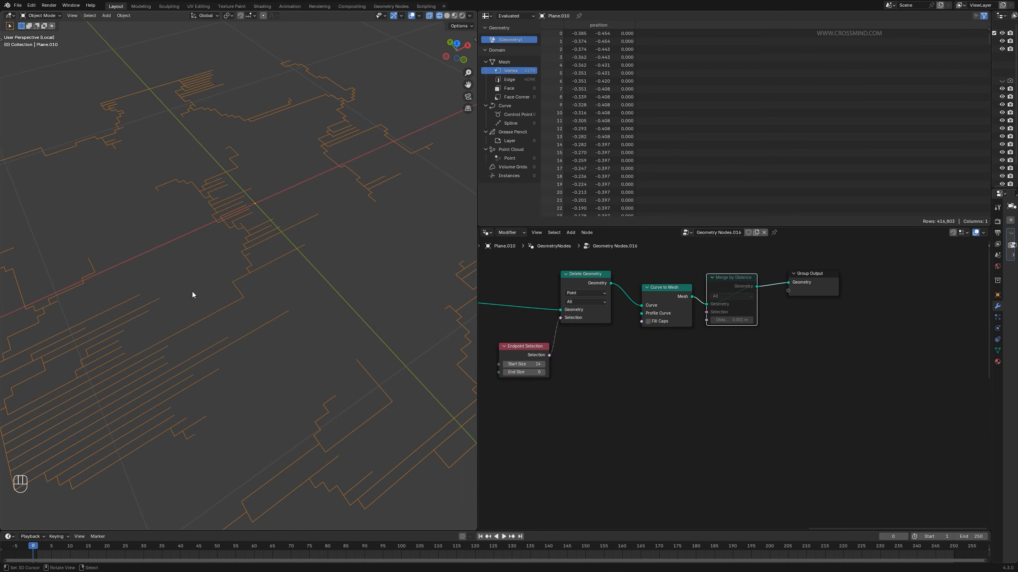
pyautogui.press('m')
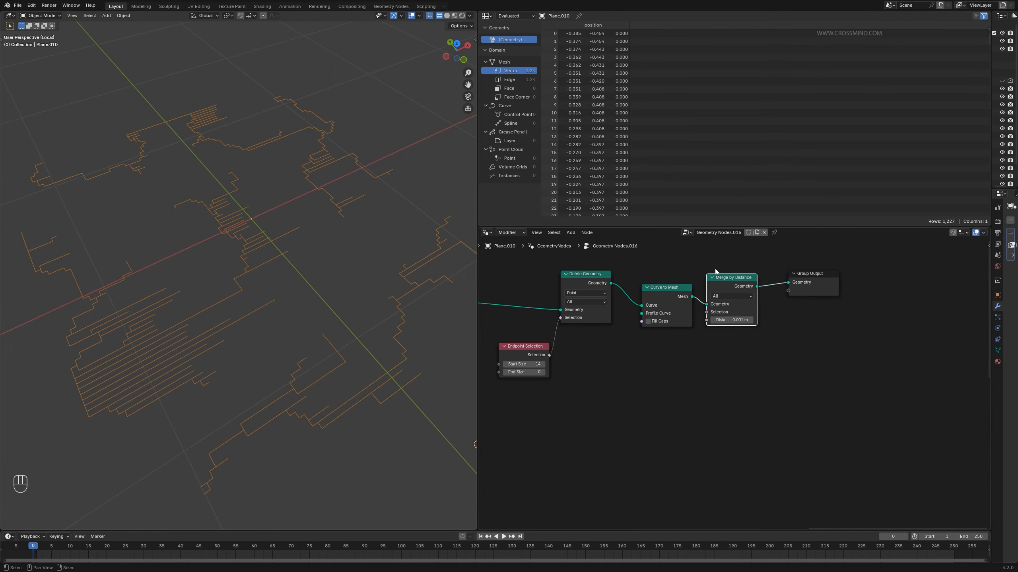
pyautogui.moveTo(715, 263); pyautogui.dragTo(748, 326)
pyautogui.moveTo(721, 260); pyautogui.dragTo(754, 345)
pyautogui.scroll(2, 754, 346)
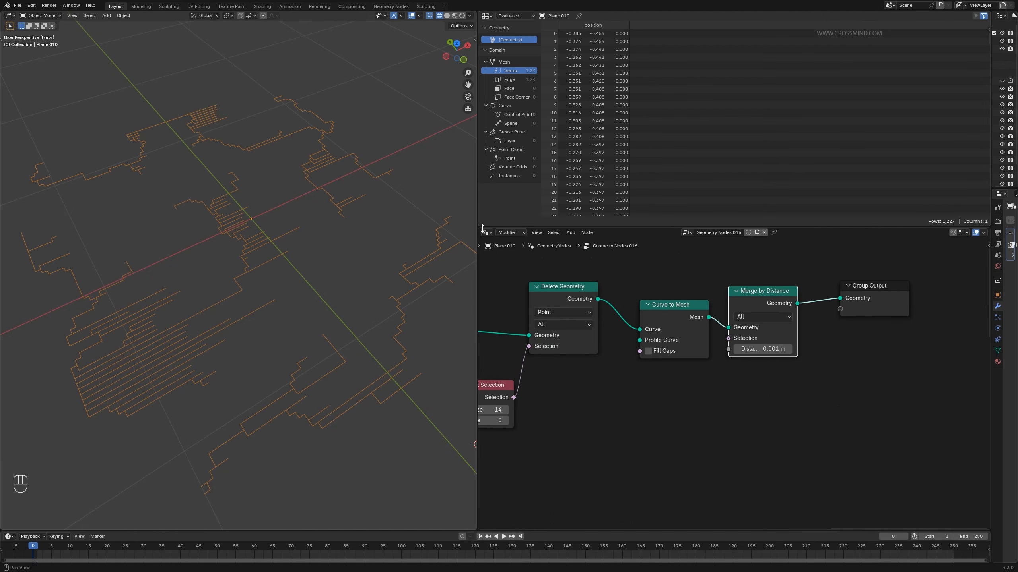
pyautogui.moveTo(481, 230); pyautogui.dragTo(489, 179)
# - Insert a Mesh to Curve node between Merge by Distance and Group Output, and save the file
pyautogui.hotkey('shift', 'a')
pyautogui.write('mes')
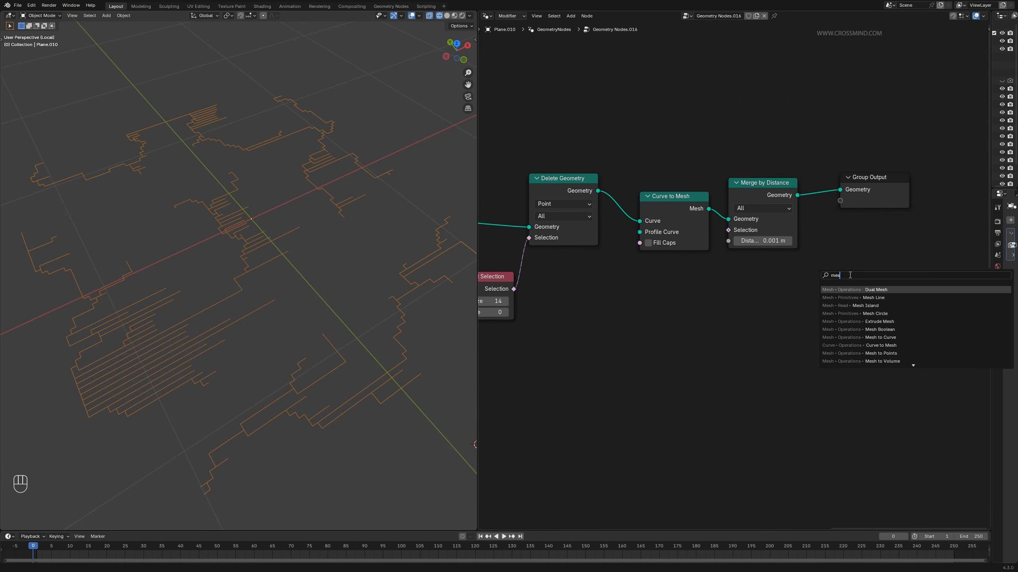
pyautogui.write('h to')
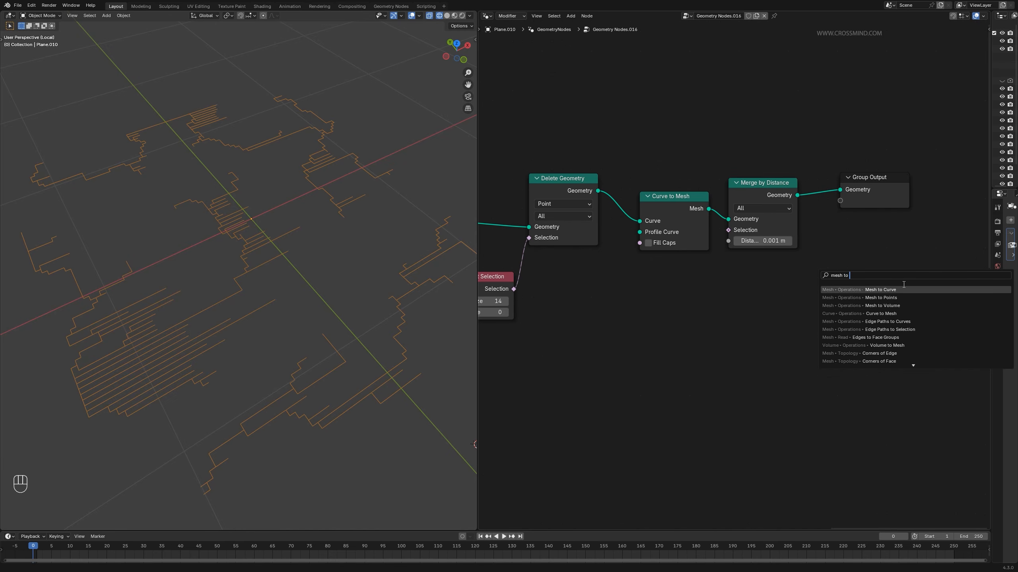
pyautogui.press('Return')
pyautogui.click(815, 194)
pyautogui.hotkey('ctrl', 's')
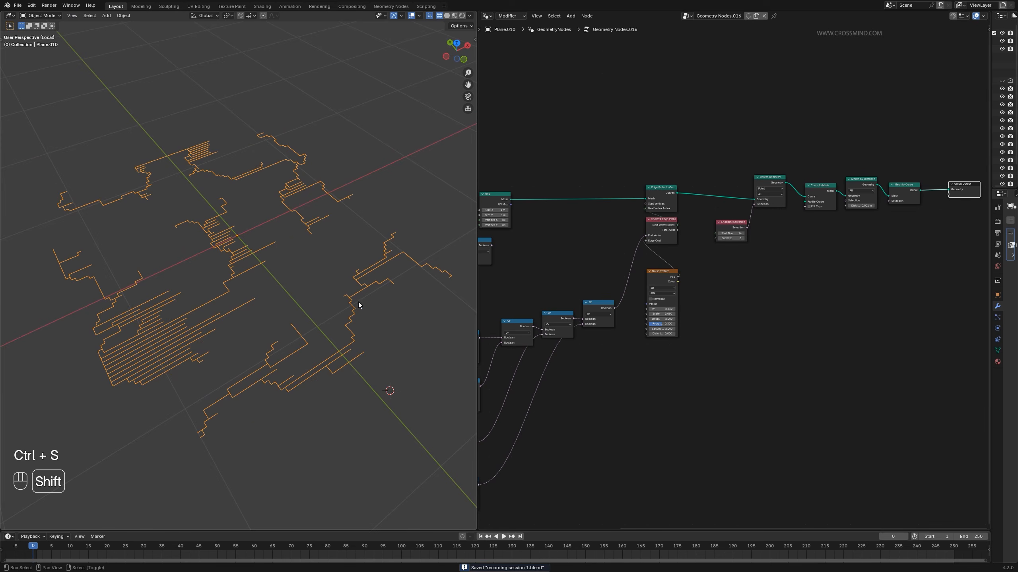
# - Preview the Grid node's mesh in a Viewer and add a reroute on the link from Grid to Edge Paths to Curves
pyautogui.moveTo(358, 302); pyautogui.dragTo(358, 303, button='middle')
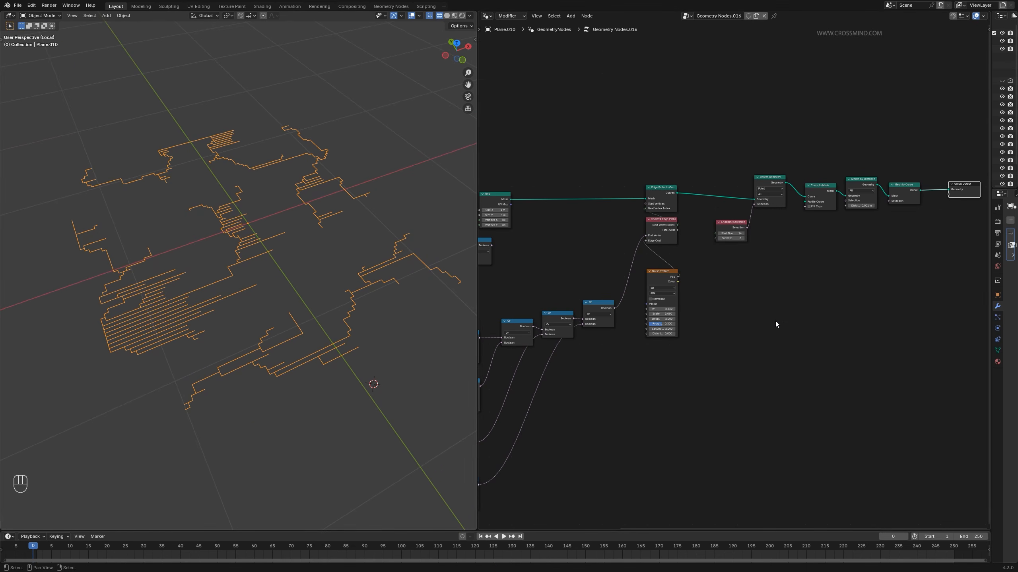
pyautogui.moveTo(779, 318); pyautogui.dragTo(577, 316, button='middle')
pyautogui.scroll(2, 633, 268)
pyautogui.moveTo(576, 181); pyautogui.dragTo(675, 221)
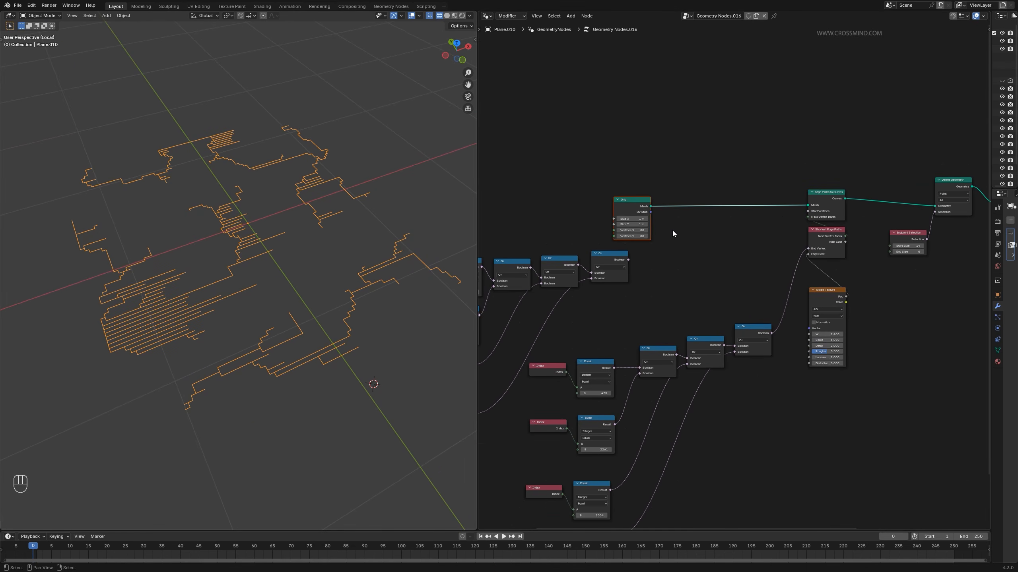
pyautogui.scroll(2, 673, 233)
pyautogui.moveTo(535, 145); pyautogui.dragTo(598, 205)
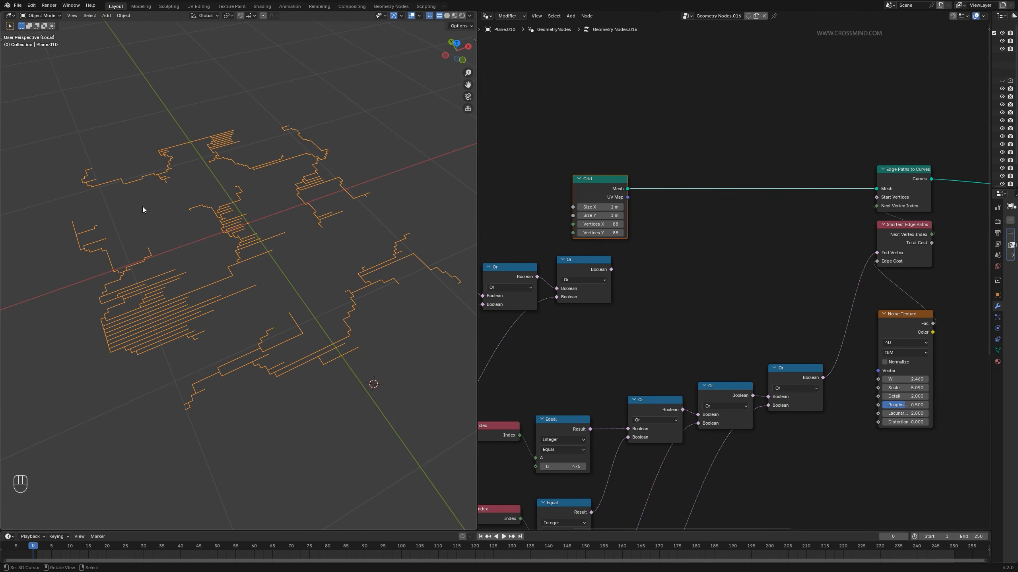
pyautogui.scroll(2, 726, 209)
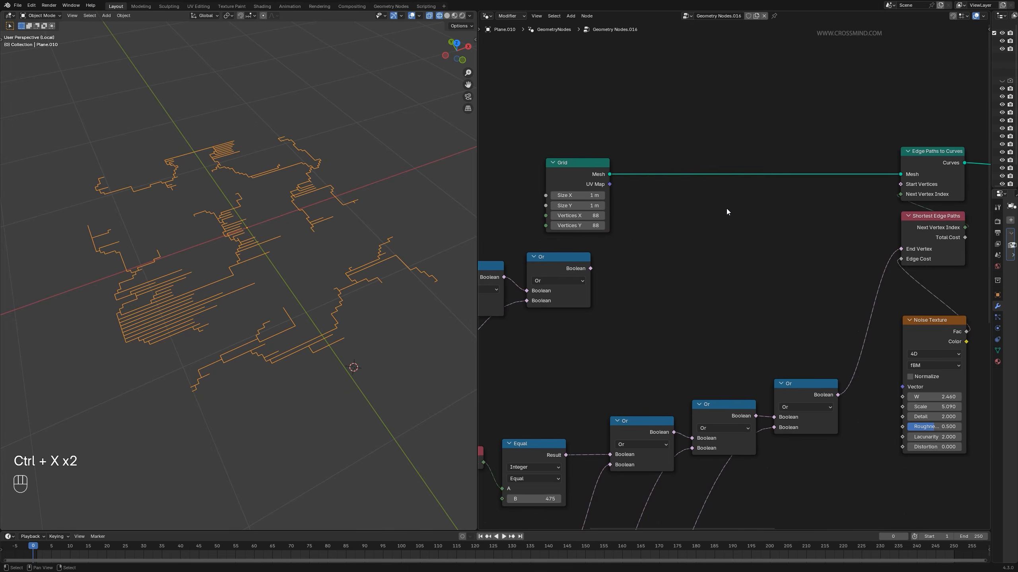
pyautogui.scroll(1, 577, 172)
pyautogui.keyDown('ctrl'); pyautogui.keyDown('shift'); pyautogui.click(576, 172); pyautogui.keyUp('shift'); pyautogui.keyUp('ctrl')
pyautogui.moveTo(712, 202)
pyautogui.mouseDown()
pyautogui.moveTo(789, 145)
pyautogui.moveTo(835, 155)
pyautogui.mouseUp()
pyautogui.hotkey('shift', 'f')
pyautogui.keyDown('shift'); pyautogui.moveTo(755, 130); pyautogui.dragTo(758, 220, button='right'); pyautogui.keyUp('shift')
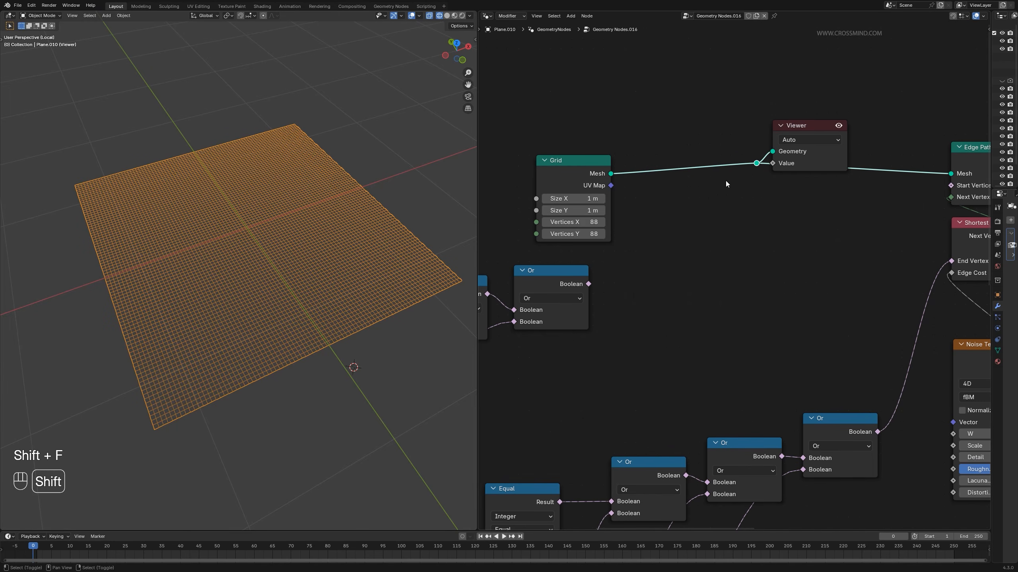
# - Insert a Dual Mesh node after Grid and move the Grid node away from it to make room
pyautogui.hotkey('shift', 'a')
pyautogui.write('dual')
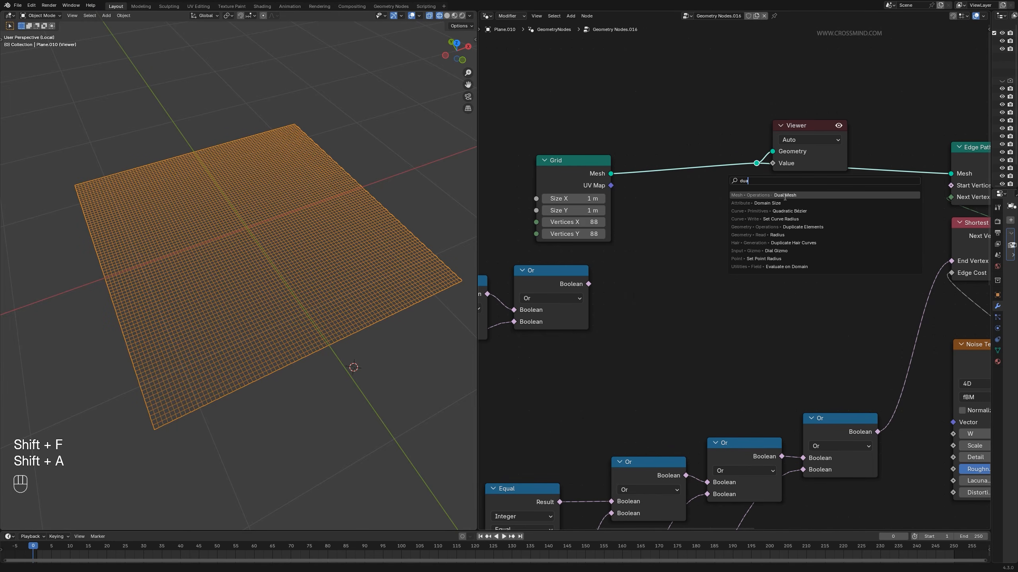
pyautogui.press('Return')
pyautogui.click(658, 151)
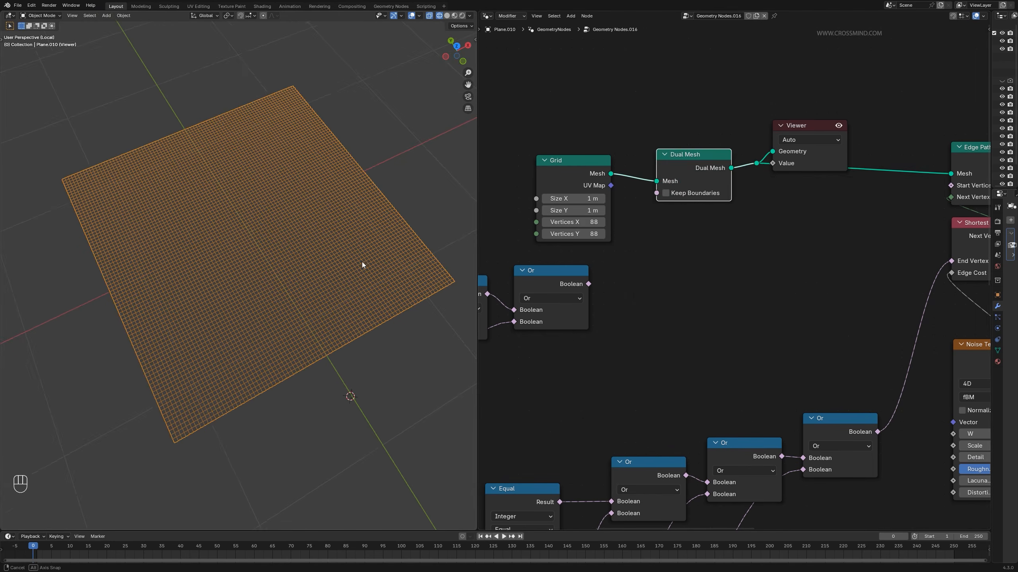
pyautogui.moveTo(362, 262); pyautogui.dragTo(362, 257, button='middle')
pyautogui.scroll(4, 388, 248)
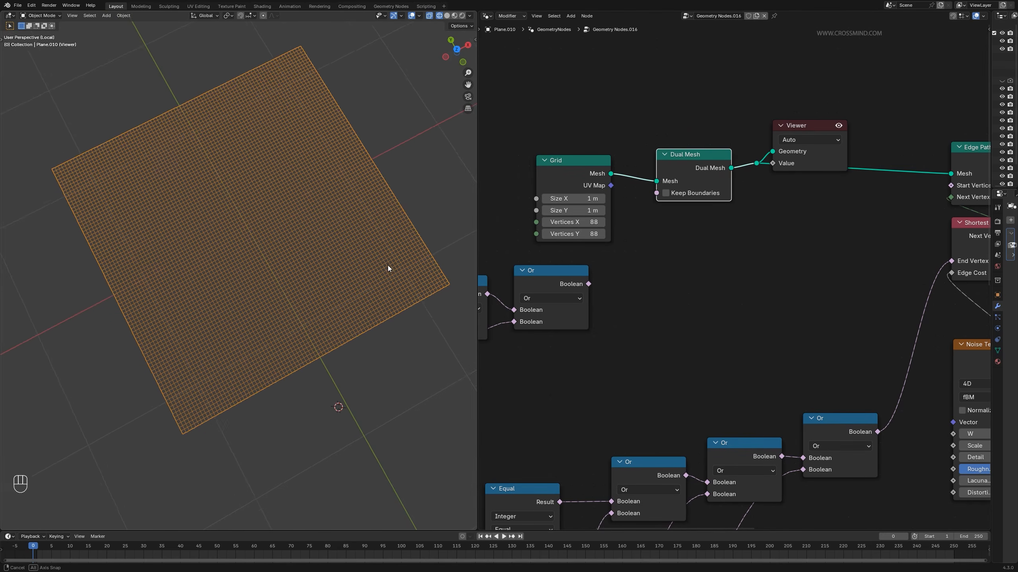
pyautogui.moveTo(550, 126); pyautogui.dragTo(622, 143, button='middle')
pyautogui.click(669, 197)
pyautogui.press('g')
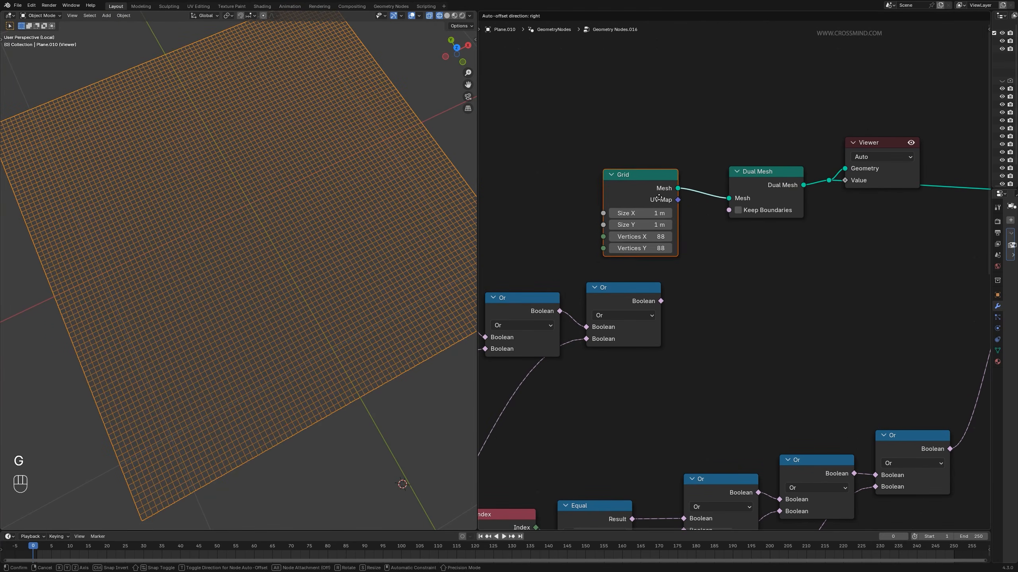
pyautogui.click(609, 199)
# - Insert a Triangulate node between Grid and Dual Mesh and inspect the previewed mesh
pyautogui.click(763, 199)
pyautogui.hotkey('shift', 'a')
pyautogui.write('tr')
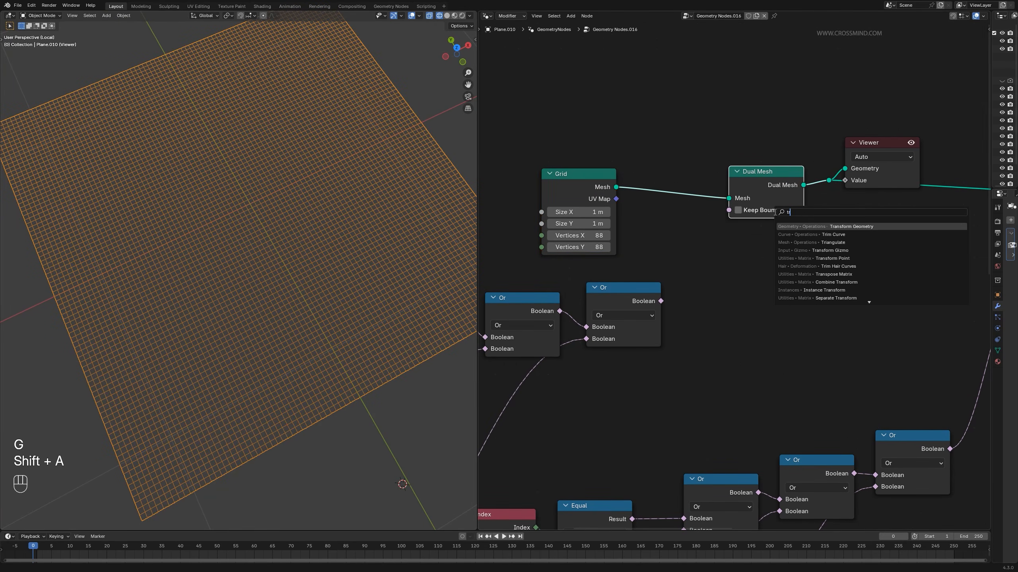
pyautogui.click(827, 242)
pyautogui.click(680, 193)
pyautogui.moveTo(334, 230)
pyautogui.mouseDown(button='middle')
pyautogui.moveTo(303, 251)
pyautogui.moveTo(320, 242)
pyautogui.mouseUp(button='middle')
pyautogui.scroll(-3, 297, 283)
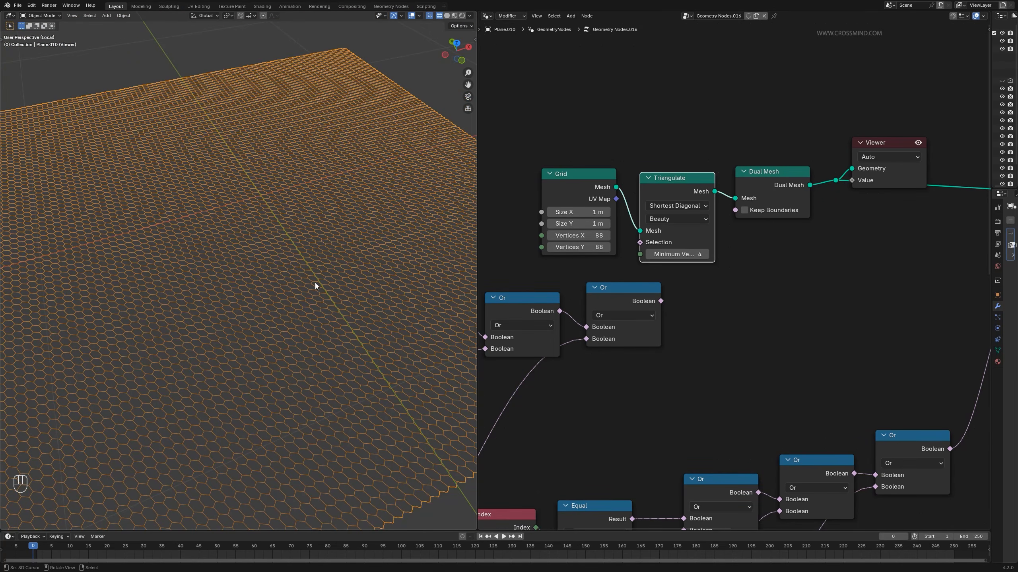
# - Delete the Viewer to inspect the resulting curves, and remove the Triangulate node while keeping its links joined
pyautogui.scroll(-4, 821, 305)
pyautogui.hotkey('ctrl', 'x')
pyautogui.scroll(3, 350, 311)
pyautogui.scroll(3, 742, 280)
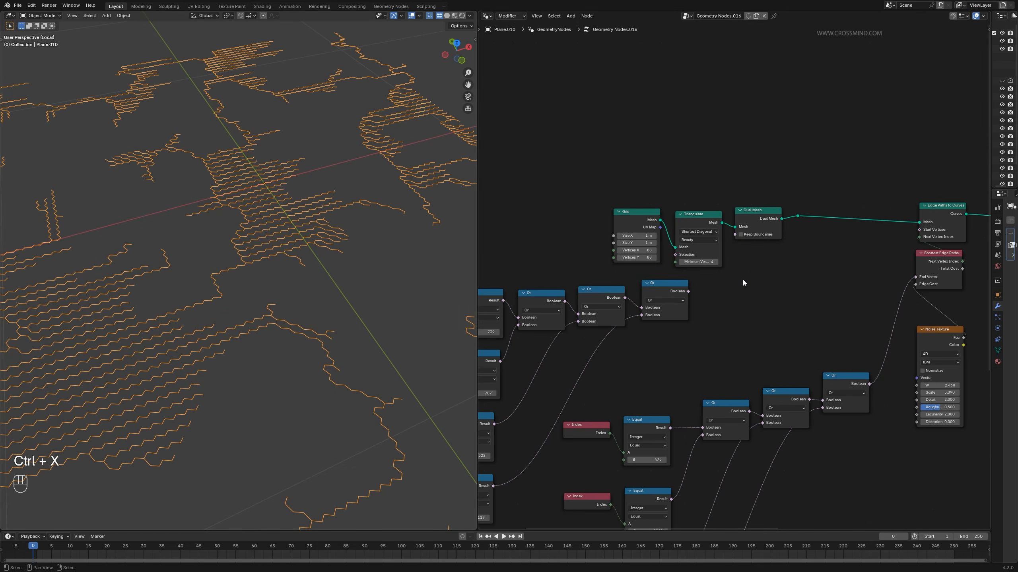
pyautogui.click(697, 214)
pyautogui.hotkey('ctrl', 'x')
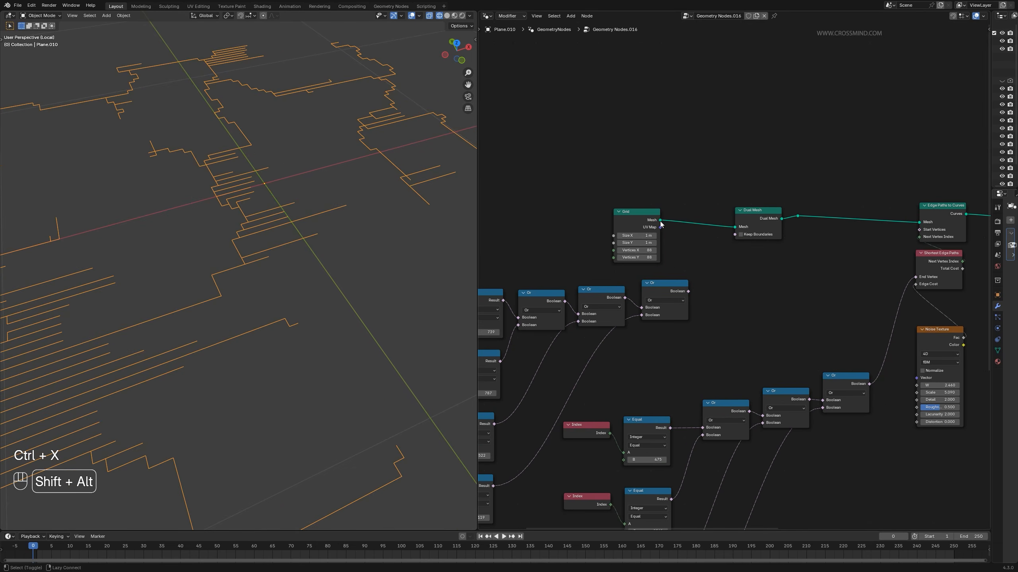
# - Preview the Dual Mesh output in a Viewer and insert an Extrude Mesh node between Grid and Dual Mesh
pyautogui.keyDown('ctrl'); pyautogui.keyDown('shift'); pyautogui.click(661, 224); pyautogui.keyUp('shift'); pyautogui.keyUp('ctrl')
pyautogui.hotkey('shift', 'a')
pyautogui.write('ext')
pyautogui.press('Return')
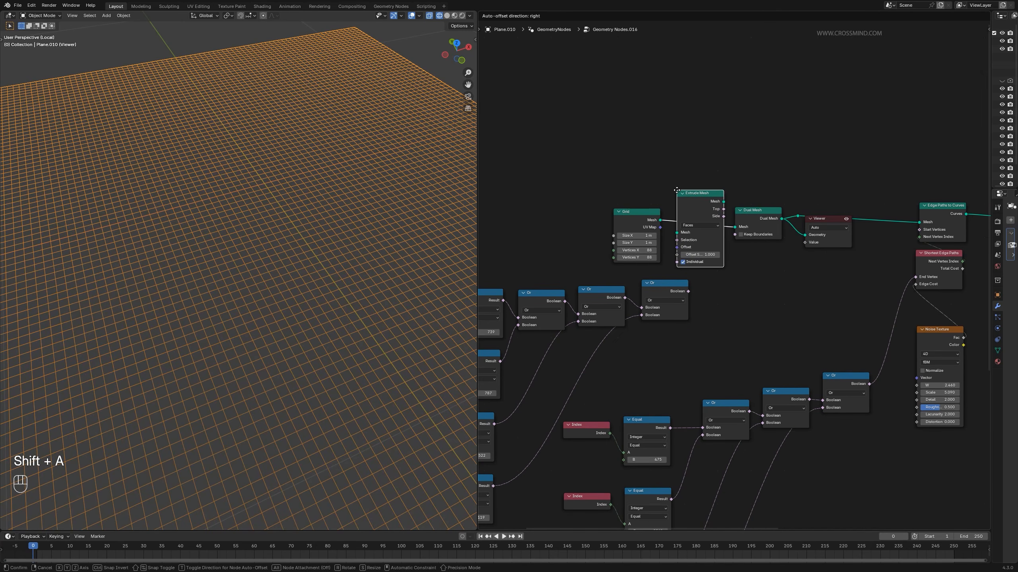
pyautogui.click(771, 278)
pyautogui.scroll(-4, 778, 301)
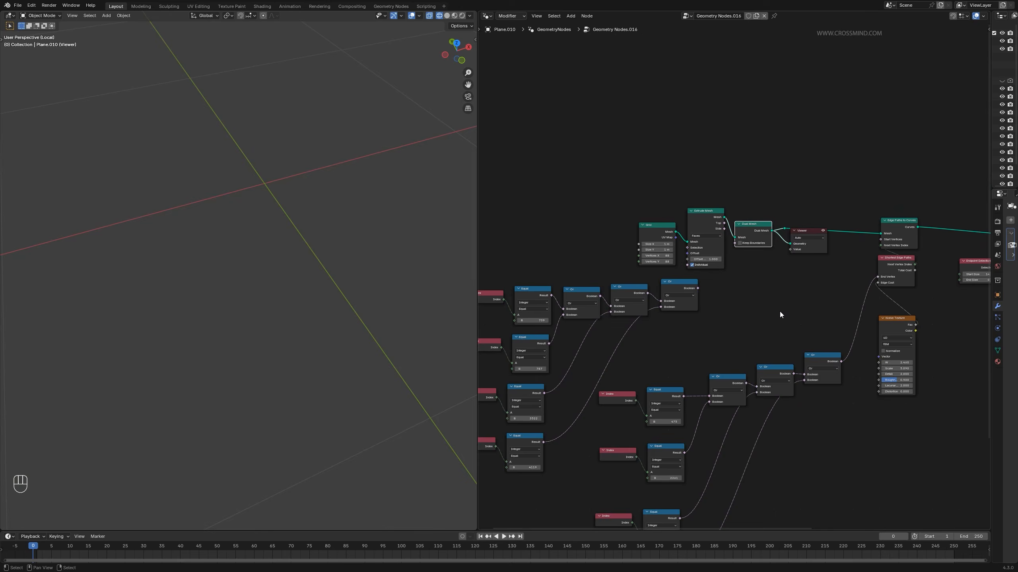
# - Set the Extrude Mesh node's Offset Scale to 0 and inspect the resulting mesh pattern up close
pyautogui.scroll(-6, 376, 307)
pyautogui.moveTo(369, 313); pyautogui.dragTo(377, 287, button='middle')
pyautogui.scroll(7, 713, 265)
pyautogui.moveTo(672, 75); pyautogui.dragTo(732, 232)
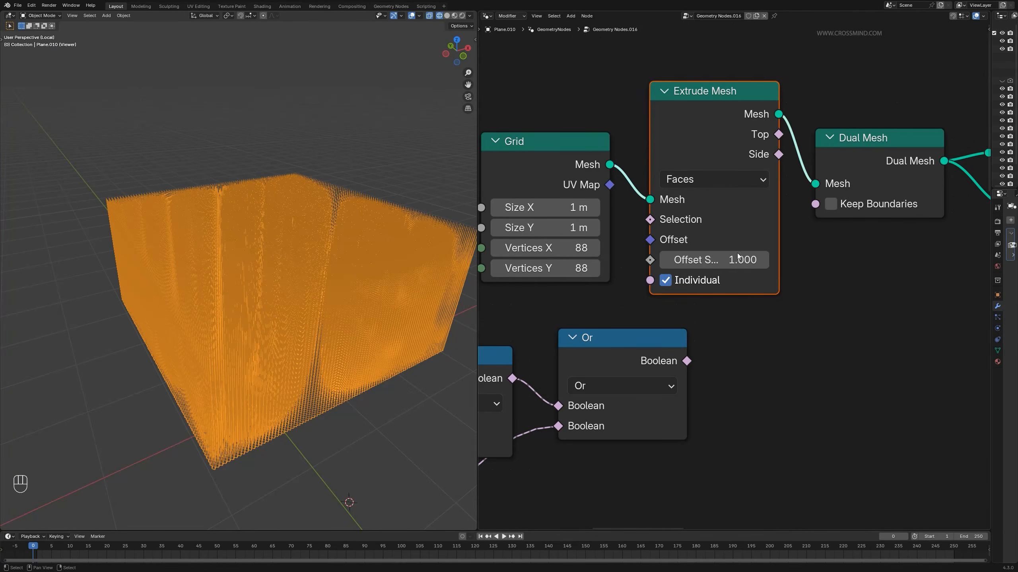
pyautogui.scroll(-1, 738, 281)
pyautogui.click(737, 265)
pyautogui.write('0')
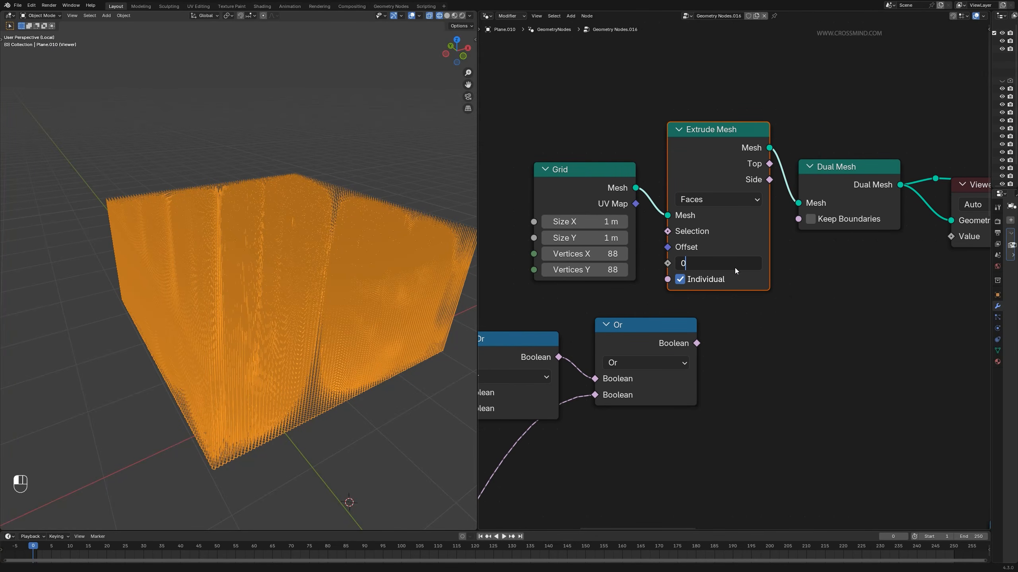
pyautogui.press('Return')
pyautogui.moveTo(441, 377); pyautogui.dragTo(318, 242, button='middle')
pyautogui.scroll(3, 361, 319)
pyautogui.scroll(4, 341, 335)
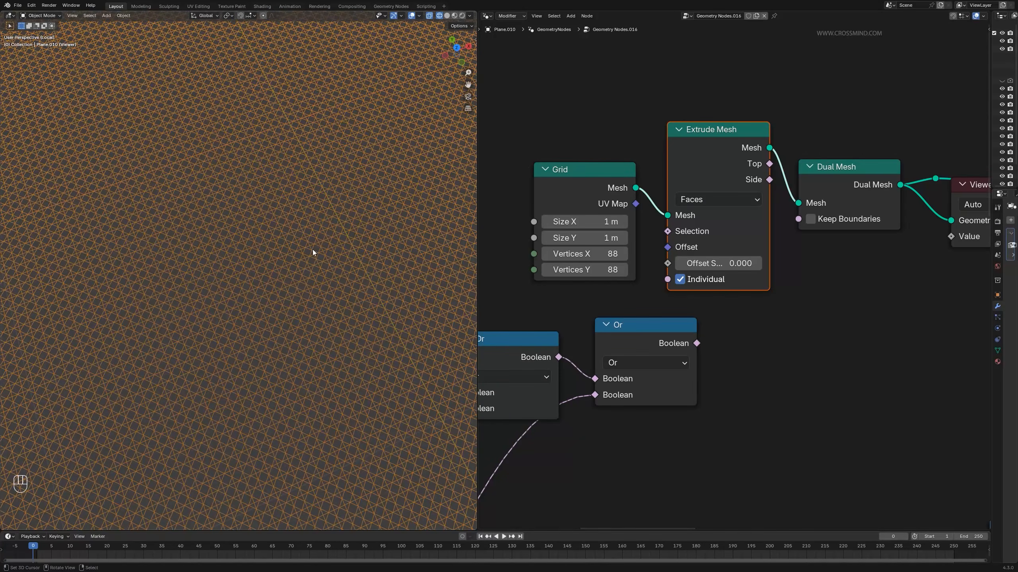
pyautogui.scroll(4, 235, 257)
pyautogui.scroll(2, 280, 272)
pyautogui.moveTo(297, 274); pyautogui.dragTo(213, 274, button='middle')
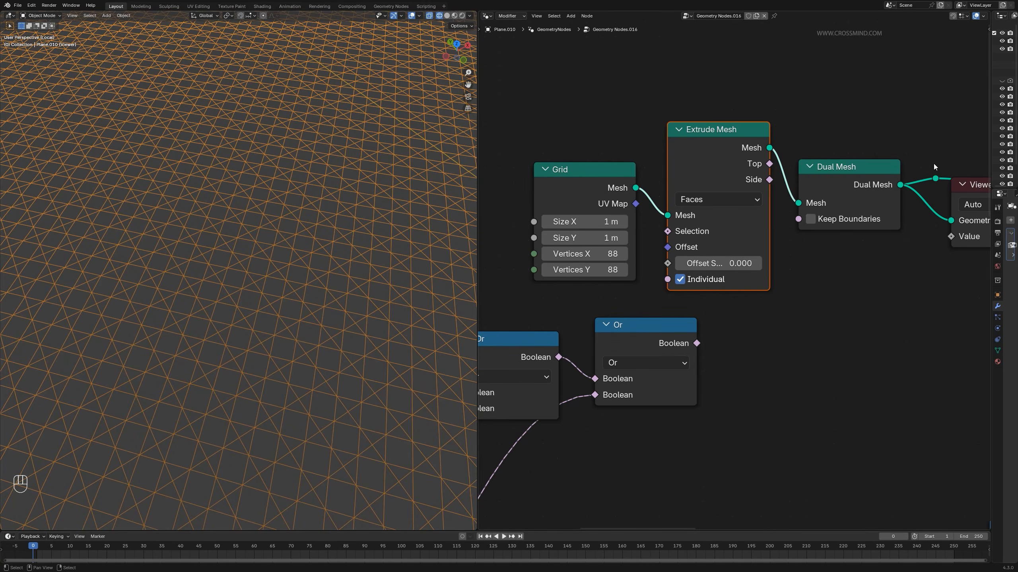
# - Delete the Viewer node and inspect the curves generated from the extruded dual mesh
pyautogui.scroll(-1, 819, 408)
pyautogui.hotkey('ctrl', 'x')
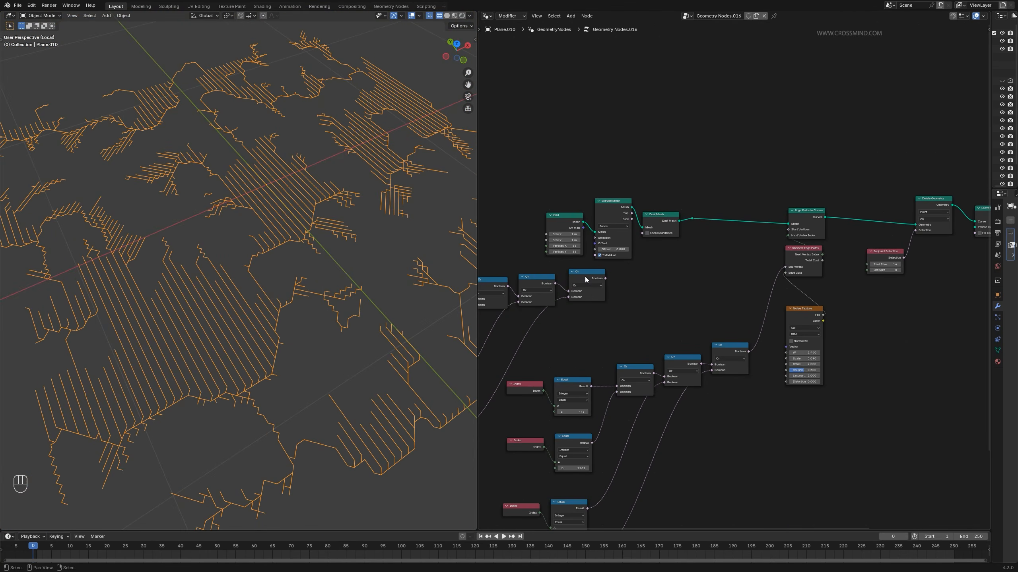
pyautogui.moveTo(609, 176); pyautogui.dragTo(645, 236)
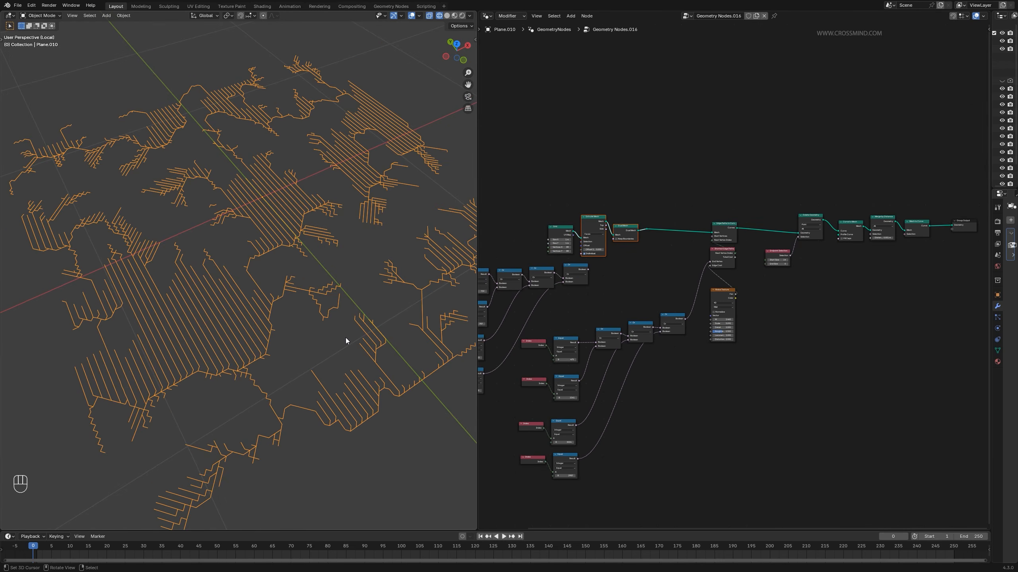
pyautogui.scroll(5, 647, 349)
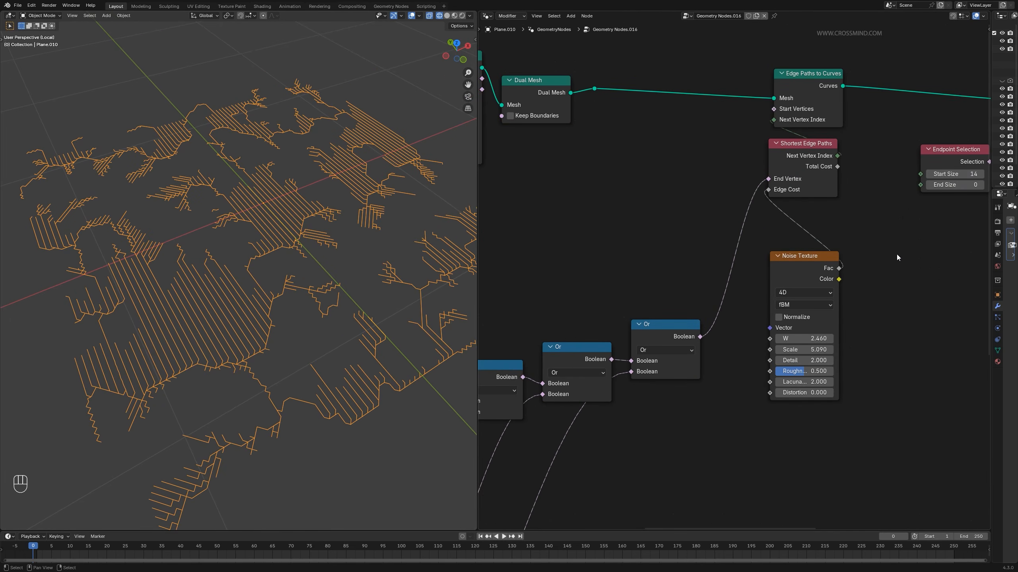
# - Replace the Noise Texture node with a Voronoi Texture node below Shortest Edge Paths
pyautogui.hotkey('ctrl', 'x')
pyautogui.hotkey('shift', 'a')
pyautogui.write('vo')
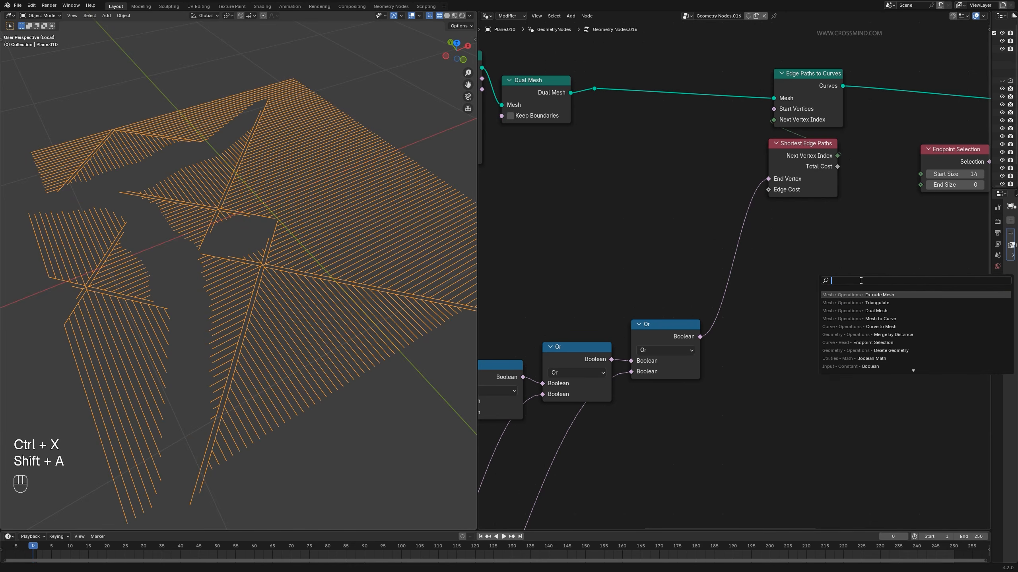
pyautogui.write('r')
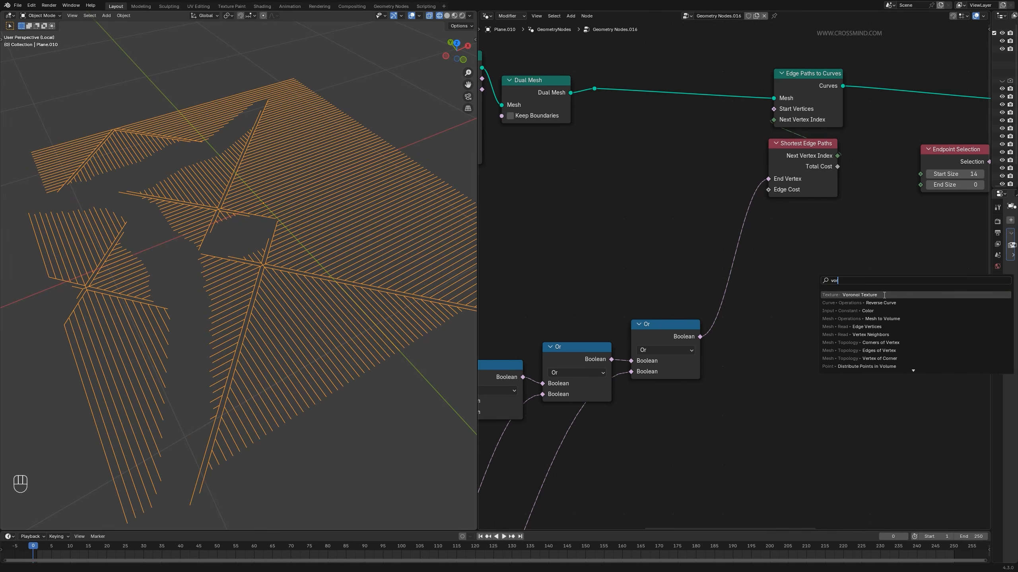
pyautogui.press('Return')
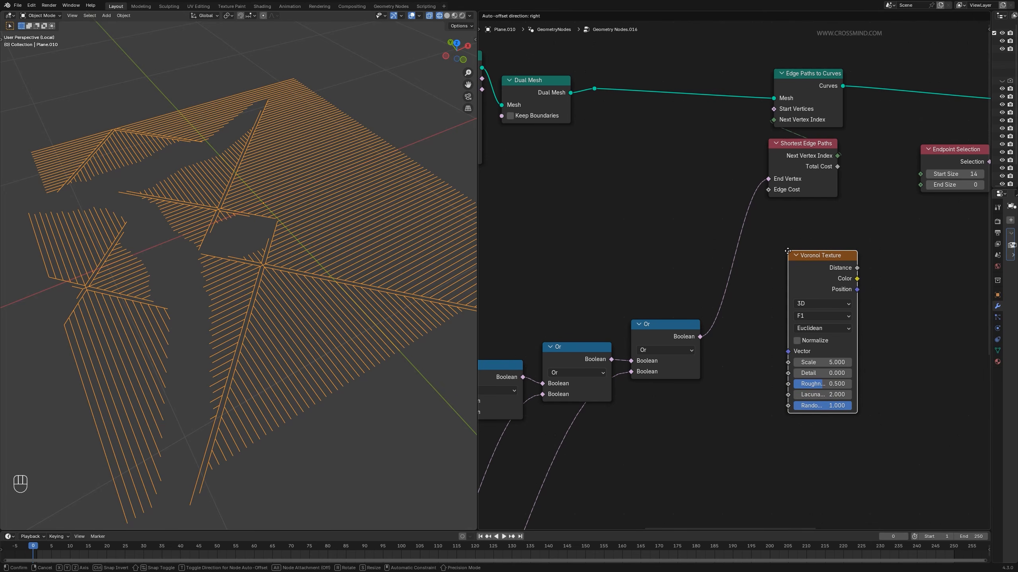
pyautogui.click(818, 308)
# - Set the Voronoi Texture to 4D, connect its Color output to Edge Cost, and save the file
pyautogui.click(818, 310)
pyautogui.click(821, 364)
pyautogui.moveTo(857, 278); pyautogui.dragTo(858, 336, button='middle')
pyautogui.moveTo(857, 342); pyautogui.dragTo(814, 273)
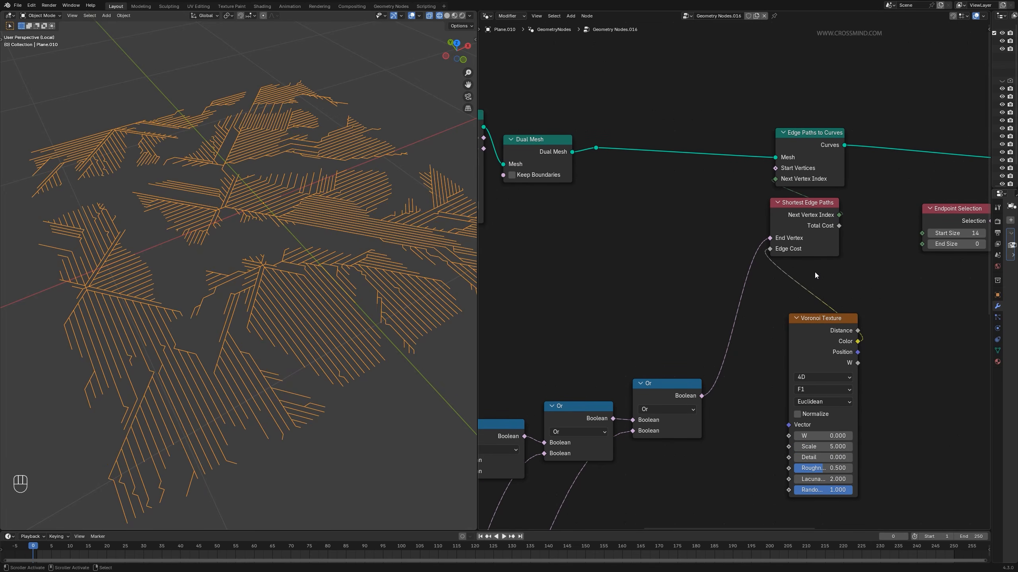
pyautogui.keyDown('shift'); pyautogui.moveTo(474, 350); pyautogui.dragTo(320, 308, button='middle'); pyautogui.keyUp('shift')
pyautogui.scroll(-2, 320, 308)
pyautogui.hotkey('ctrl', 's')
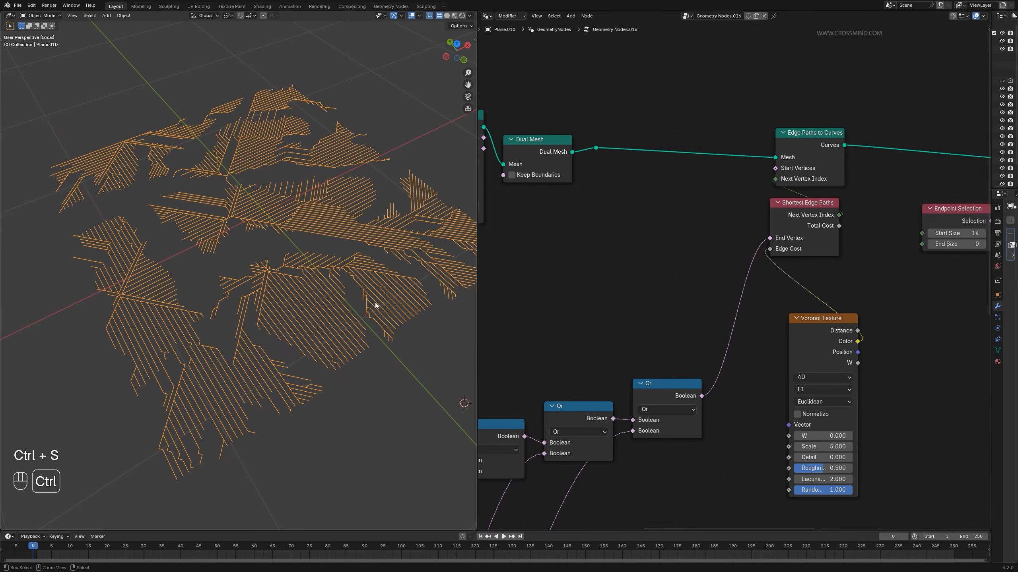
# - Set the Voronoi Texture's Scale to 0.8 and its Detail to 2.3
pyautogui.scroll(2, 948, 417)
pyautogui.moveTo(947, 416); pyautogui.dragTo(975, 373, button='middle')
pyautogui.doubleClick(837, 412)
pyautogui.write('5.5')
pyautogui.press('Return')
pyautogui.doubleClick(837, 412)
pyautogui.write('4.5')
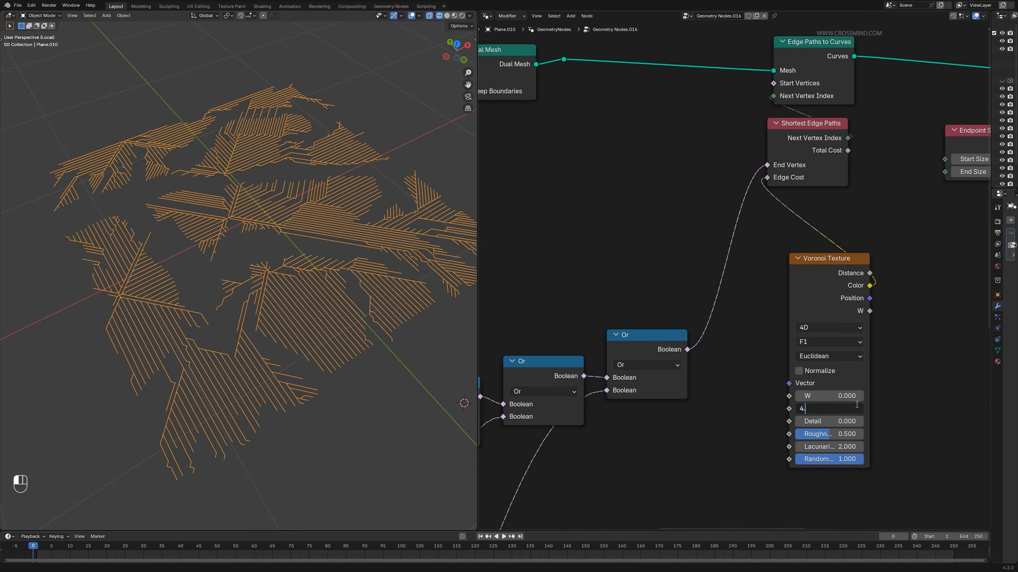
pyautogui.press('Return')
pyautogui.moveTo(832, 421); pyautogui.dragTo(809, 409)
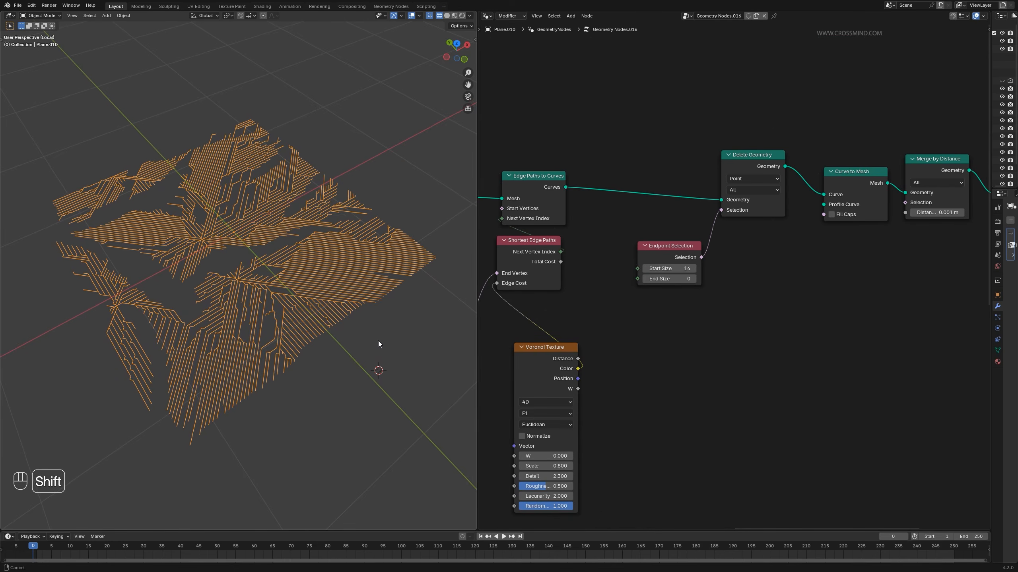
# - Compare the curves with Extrude Mesh and Dual Mesh muted and unmuted, leaving both nodes unmuted
pyautogui.moveTo(596, 395); pyautogui.dragTo(862, 396, button='middle')
pyautogui.scroll(-9, 736, 281)
pyautogui.moveTo(674, 266); pyautogui.dragTo(762, 285, button='middle')
pyautogui.scroll(4, 758, 281)
pyautogui.moveTo(659, 182); pyautogui.dragTo(715, 261)
pyautogui.press('m')
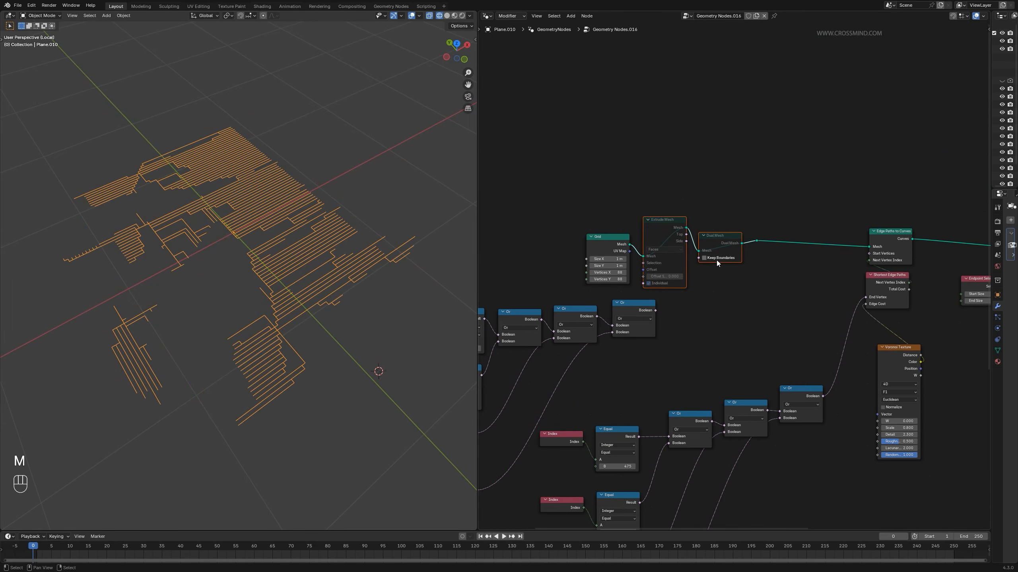
pyautogui.scroll(3, 420, 266)
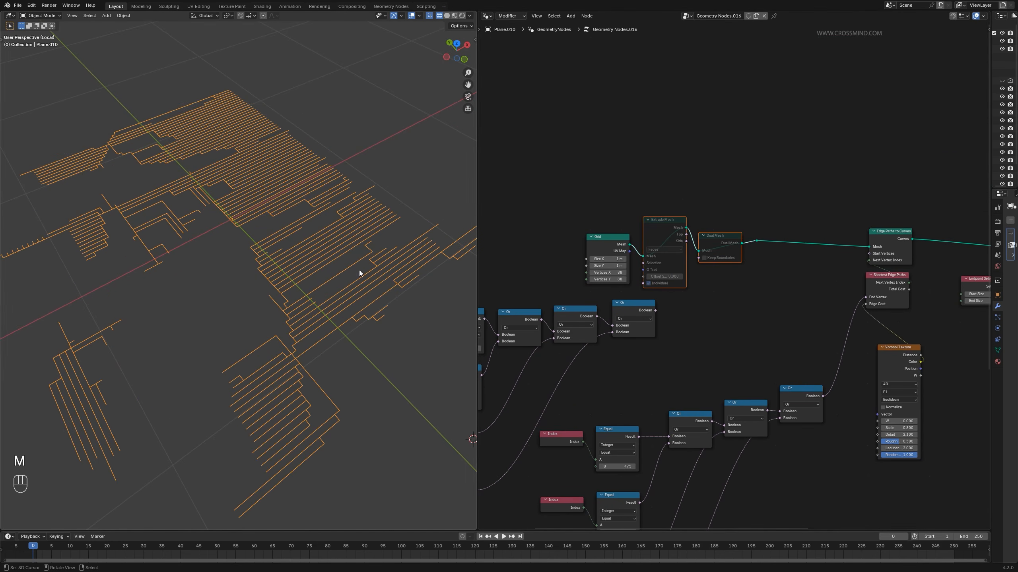
pyautogui.press('m')
pyautogui.click(721, 221)
pyautogui.moveTo(658, 201); pyautogui.dragTo(724, 291)
pyautogui.scroll(3, 729, 281)
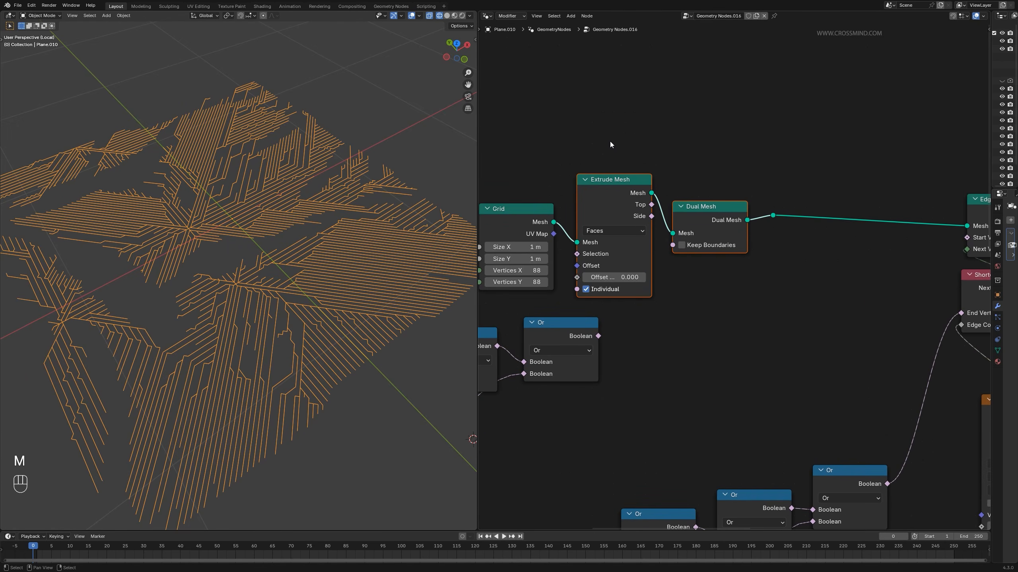
pyautogui.scroll(-2, 725, 349)
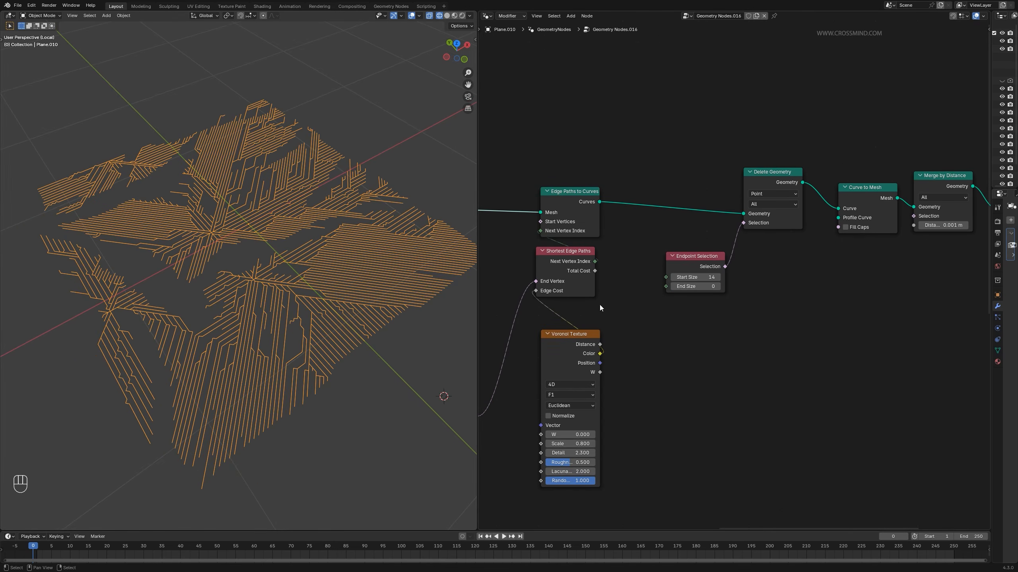
# - Try adjusting the Start Size on the Endpoint Selection node
pyautogui.scroll(2, 721, 279)
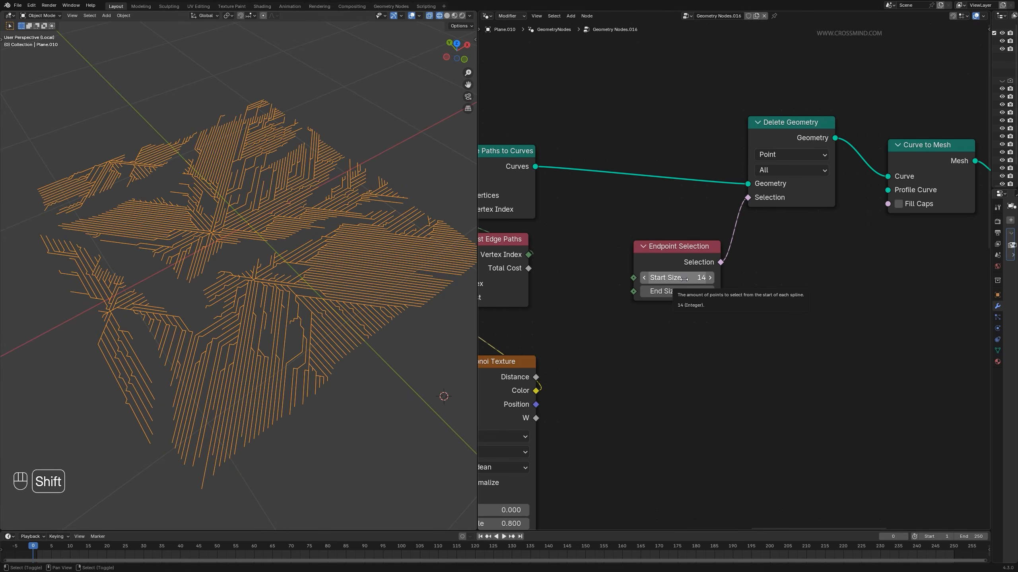
pyautogui.moveTo(727, 85); pyautogui.dragTo(819, 256)
pyautogui.keyDown('shift'); pyautogui.moveTo(677, 277); pyautogui.dragTo(650, 277); pyautogui.keyUp('shift')
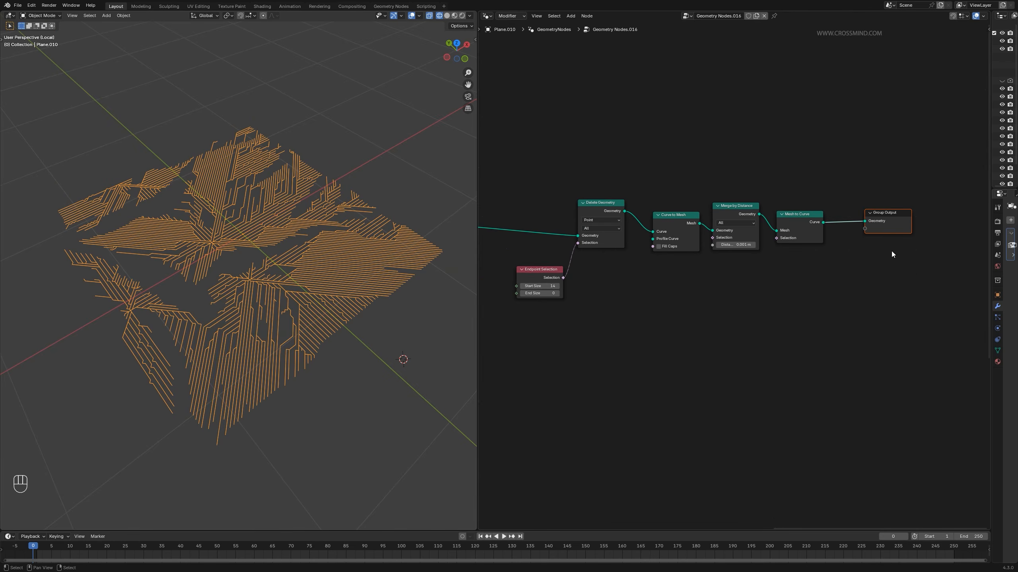
# - Move the Group Output farther along and insert a Trim Curve node between Mesh to Curve and Group Output
pyautogui.press('g')
pyautogui.click(965, 242)
pyautogui.hotkey('shift', 'a')
pyautogui.write('tr')
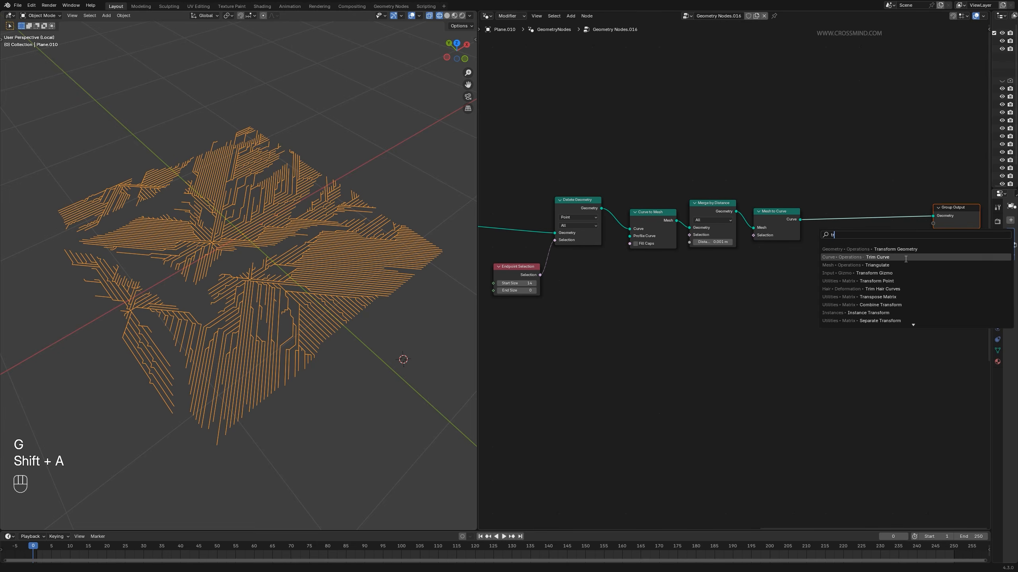
pyautogui.click(906, 257)
pyautogui.click(889, 232)
# - Add a Noise Texture node below the chain and connect its Fac output to Trim Curve's End input
pyautogui.scroll(3, 799, 309)
pyautogui.hotkey('shift', 'a')
pyautogui.write('noi')
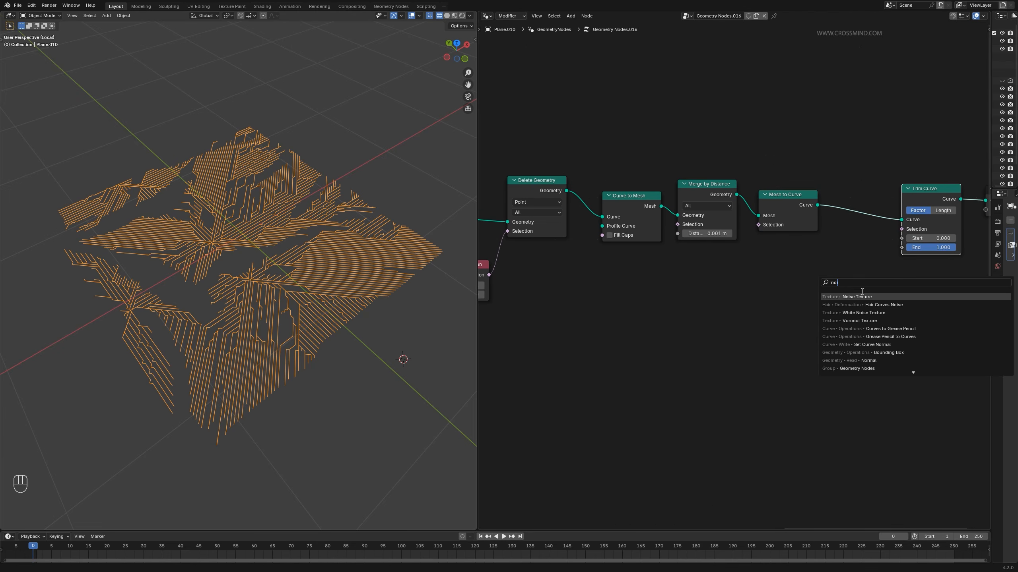
pyautogui.click(860, 292)
pyautogui.click(804, 287)
pyautogui.click(804, 287)
pyautogui.moveTo(805, 288); pyautogui.dragTo(660, 291, button='middle')
pyautogui.scroll(1, 718, 310)
pyautogui.moveTo(720, 304); pyautogui.dragTo(741, 285)
pyautogui.moveTo(753, 249); pyautogui.dragTo(754, 250)
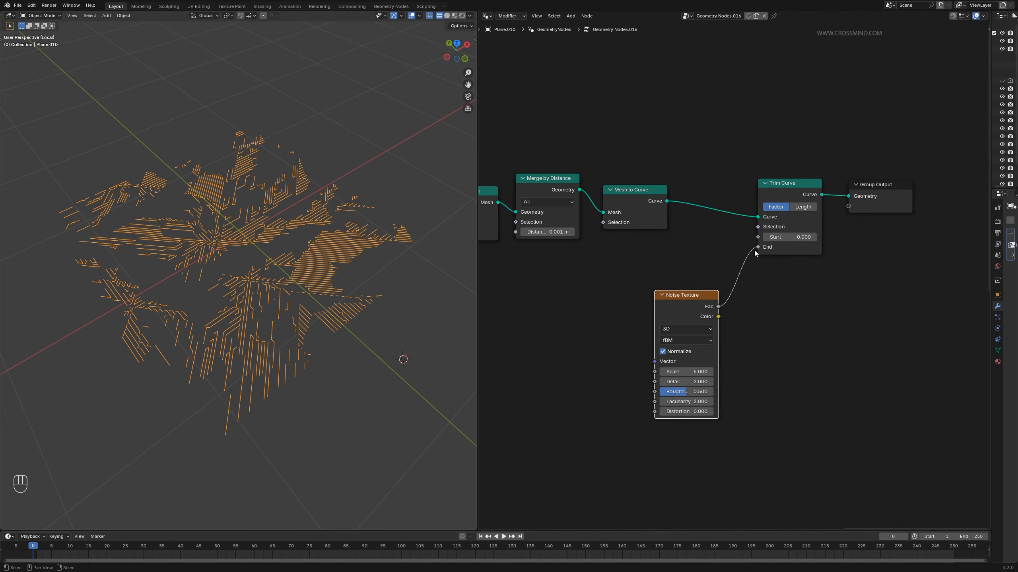
# - Turn off Normalize on the Noise Texture and insert a Map Range node between it and Trim Curve's End
pyautogui.click(678, 355)
pyautogui.moveTo(678, 354); pyautogui.dragTo(677, 336, button='middle')
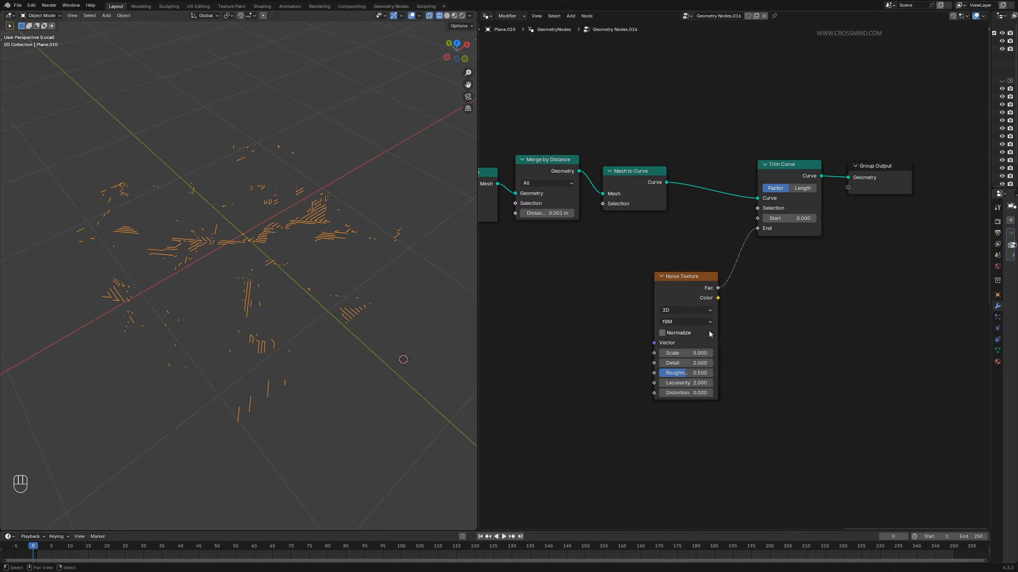
pyautogui.hotkey('shift', 'a')
pyautogui.write('map')
pyautogui.click(812, 321)
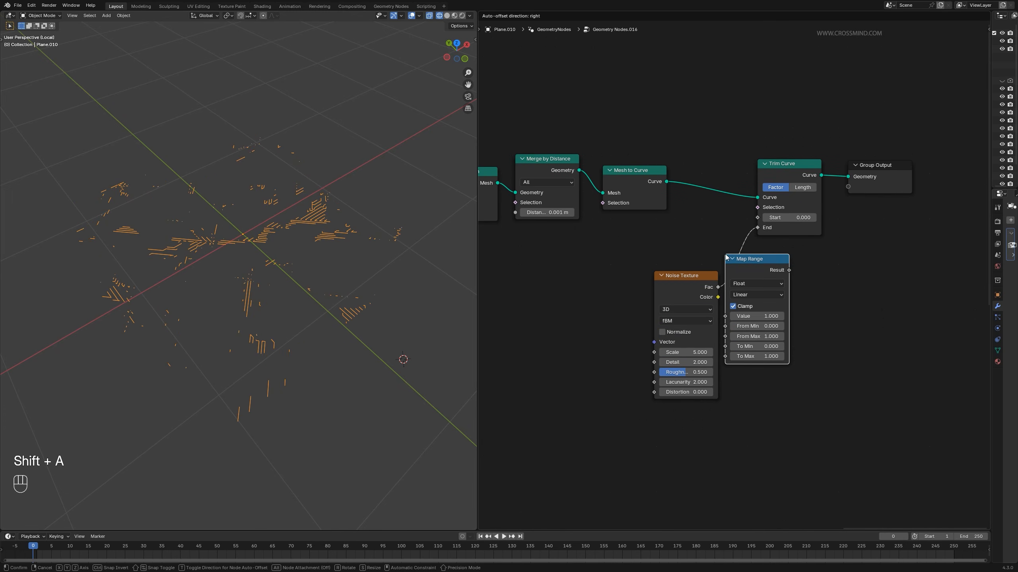
# - Switch Trim Curve to Length, set the noise to 4D with W 2.340 and Scale 1.000, and set Map Range's To Max to 0.670
pyautogui.click(772, 326)
pyautogui.moveTo(768, 326)
pyautogui.keyDown('shift'); pyautogui.mouseDown()
pyautogui.moveTo(787, 326)
pyautogui.moveTo(754, 326)
pyautogui.mouseUp(); pyautogui.keyUp('shift')
pyautogui.moveTo(767, 318); pyautogui.dragTo(684, 311)
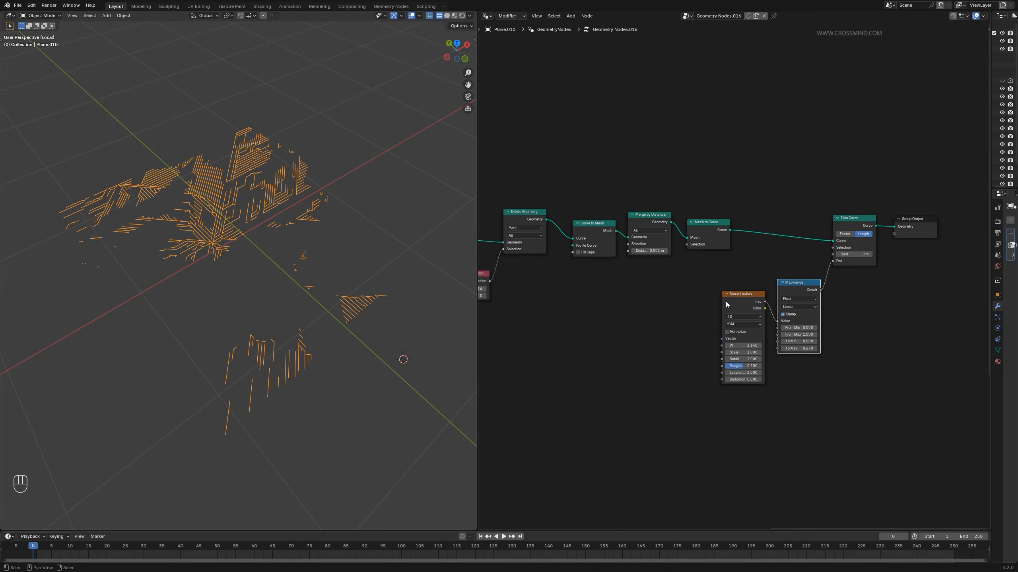
pyautogui.moveTo(689, 300); pyautogui.dragTo(599, 300, button='middle')
pyautogui.scroll(1, 762, 290)
pyautogui.scroll(5, 650, 314)
pyautogui.moveTo(733, 369)
pyautogui.keyDown('shift'); pyautogui.mouseDown()
pyautogui.moveTo(697, 368)
pyautogui.moveTo(741, 369)
pyautogui.mouseUp(); pyautogui.keyUp('shift')
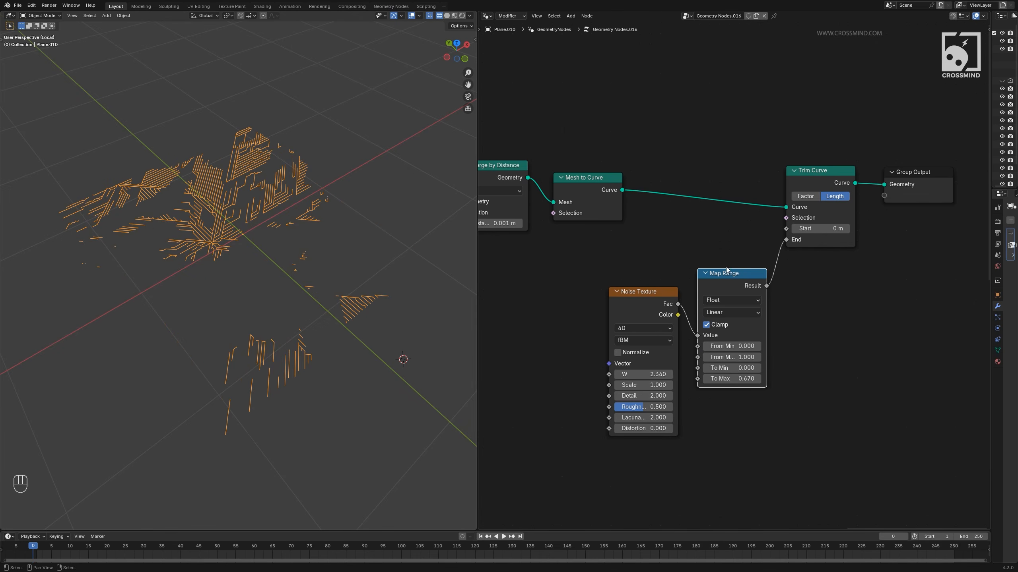
# - Try different B values on the second and fourth Equal nodes that feed the End Vertex input
pyautogui.keyDown('ctrl'); pyautogui.moveTo(732, 362); pyautogui.dragTo(627, 447, button='middle'); pyautogui.keyUp('ctrl')
pyautogui.moveTo(626, 447); pyautogui.dragTo(841, 375, button='middle')
pyautogui.moveTo(904, 355); pyautogui.dragTo(804, 347, button='middle')
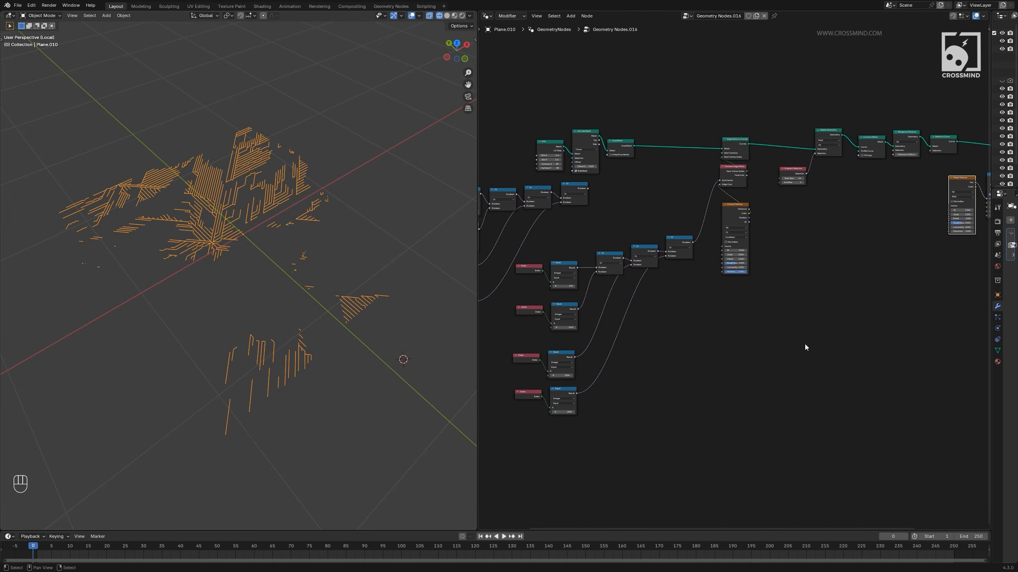
pyautogui.moveTo(631, 357); pyautogui.dragTo(765, 352, button='middle')
pyautogui.scroll(2, 749, 289)
pyautogui.scroll(5, 738, 282)
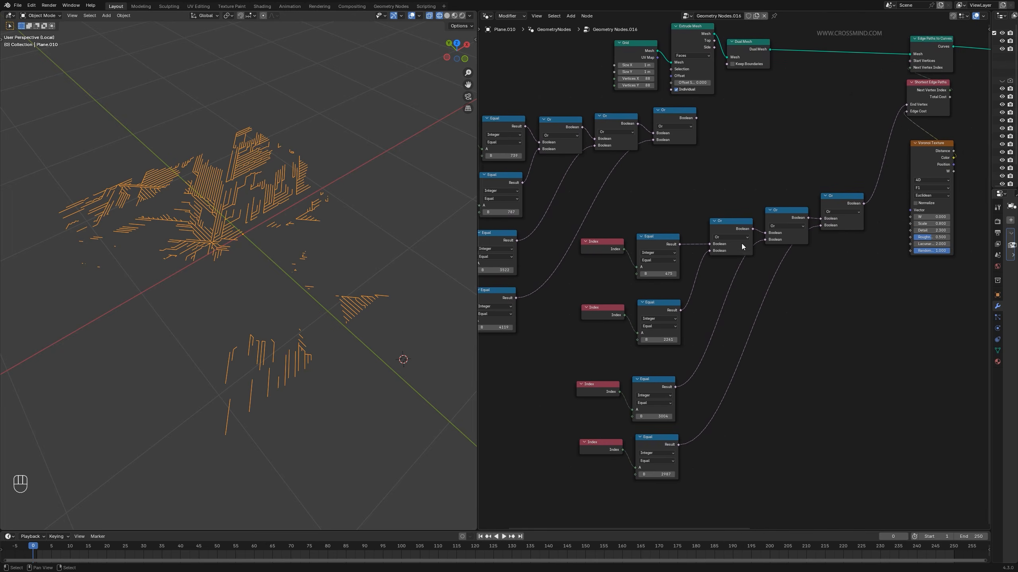
pyautogui.moveTo(647, 349)
pyautogui.keyDown('shift'); pyautogui.mouseDown()
pyautogui.moveTo(633, 348)
pyautogui.moveTo(658, 350)
pyautogui.mouseUp(); pyautogui.keyUp('shift')
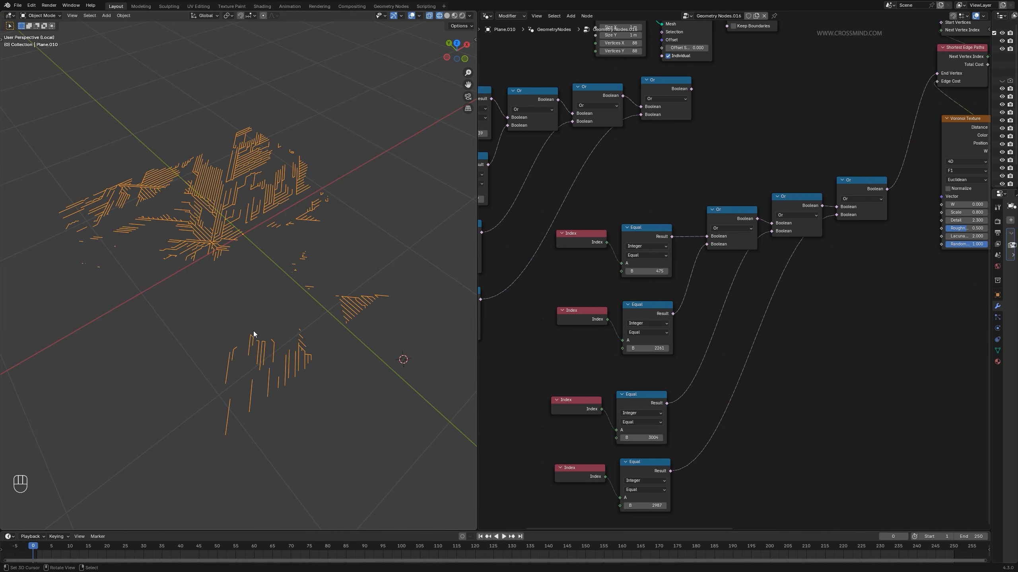
pyautogui.keyDown('shift'); pyautogui.moveTo(647, 348); pyautogui.dragTo(643, 349); pyautogui.keyUp('shift')
pyautogui.keyDown('shift'); pyautogui.moveTo(645, 505); pyautogui.dragTo(677, 506); pyautogui.keyUp('shift')
# - Turn off Clamp and set To Min to 0.060 on Map Range, set noise W to 2.020, and unlink Map Range from Trim Curve's End
pyautogui.scroll(-10, 943, 389)
pyautogui.moveTo(724, 349); pyautogui.dragTo(485, 367, button='middle')
pyautogui.scroll(5, 832, 205)
pyautogui.keyDown('shift'); pyautogui.moveTo(832, 205); pyautogui.dragTo(902, 160); pyautogui.keyUp('shift')
# - Readjust the compared index numbers in the Equal nodes of the End Vertex branch to redistribute the path centers
pyautogui.moveTo(766, 333); pyautogui.dragTo(990, 241, button='middle')
pyautogui.scroll(5, 679, 353)
pyautogui.moveTo(572, 314); pyautogui.dragTo(764, 378, button='middle')
pyautogui.keyDown('shift'); pyautogui.moveTo(702, 367); pyautogui.dragTo(779, 366); pyautogui.keyUp('shift')
pyautogui.keyDown('shift'); pyautogui.moveTo(637, 288); pyautogui.dragTo(661, 288); pyautogui.keyUp('shift')
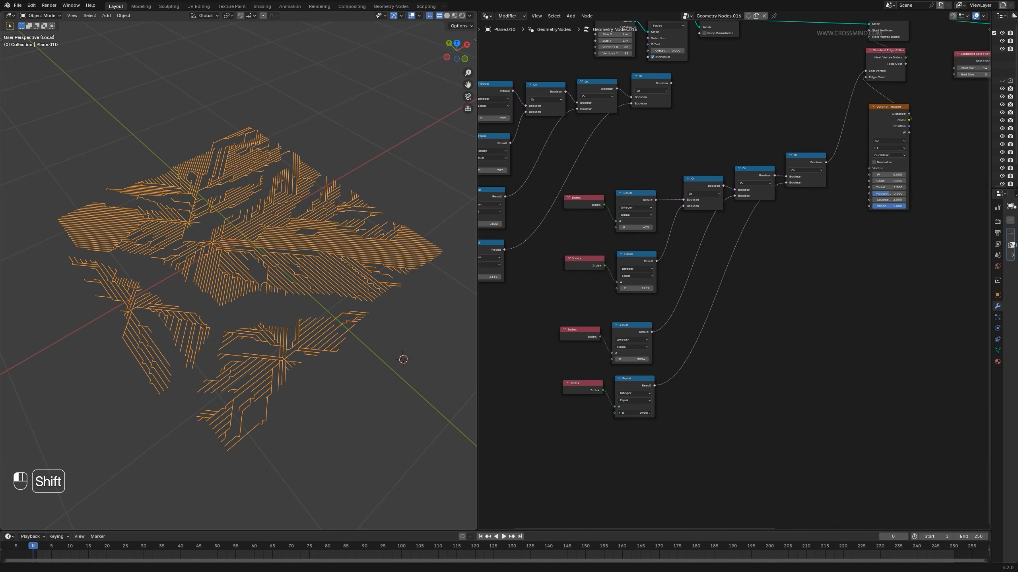
pyautogui.keyDown('shift'); pyautogui.moveTo(637, 413); pyautogui.dragTo(642, 413); pyautogui.keyUp('shift')
pyautogui.moveTo(656, 255); pyautogui.dragTo(650, 276, button='middle')
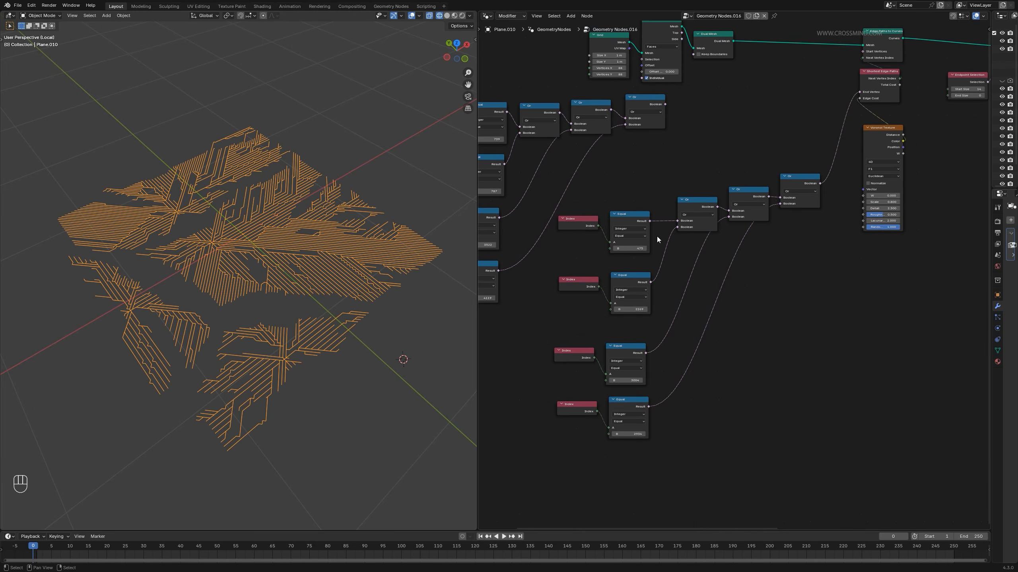
pyautogui.moveTo(649, 222); pyautogui.dragTo(810, 134)
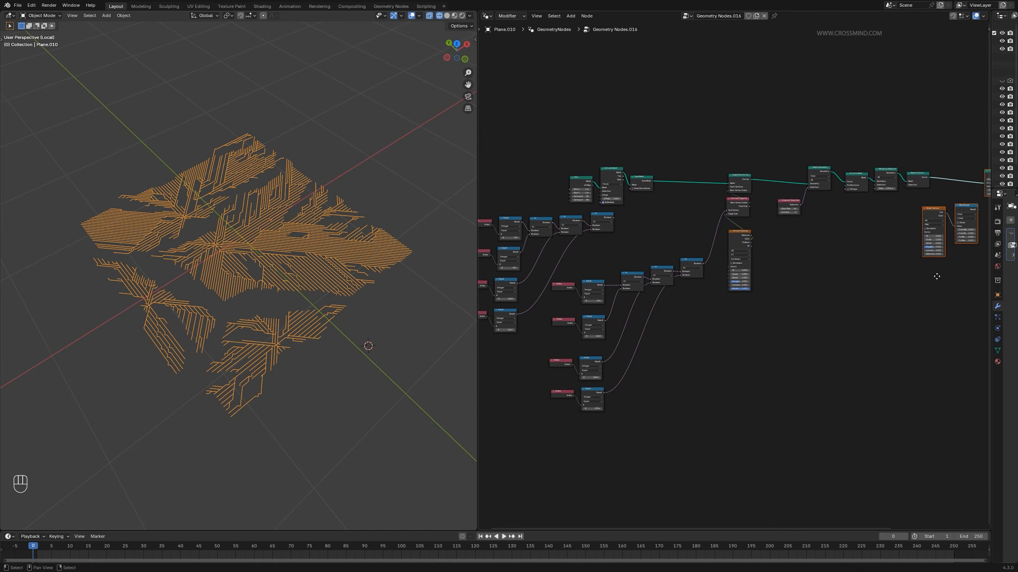
# - Insert a Store Named Attribute node between Trim Curve and Group Output and name its attribute splines
pyautogui.scroll(3, 833, 282)
pyautogui.scroll(4, 769, 319)
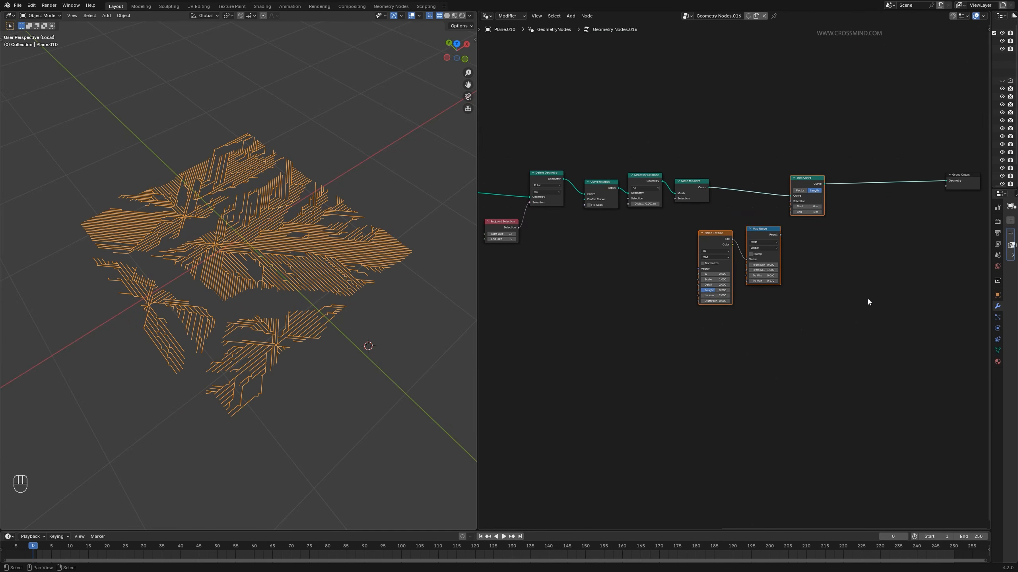
pyautogui.scroll(2, 781, 317)
pyautogui.hotkey('shift', 'a')
pyautogui.write('st')
pyautogui.press('Return')
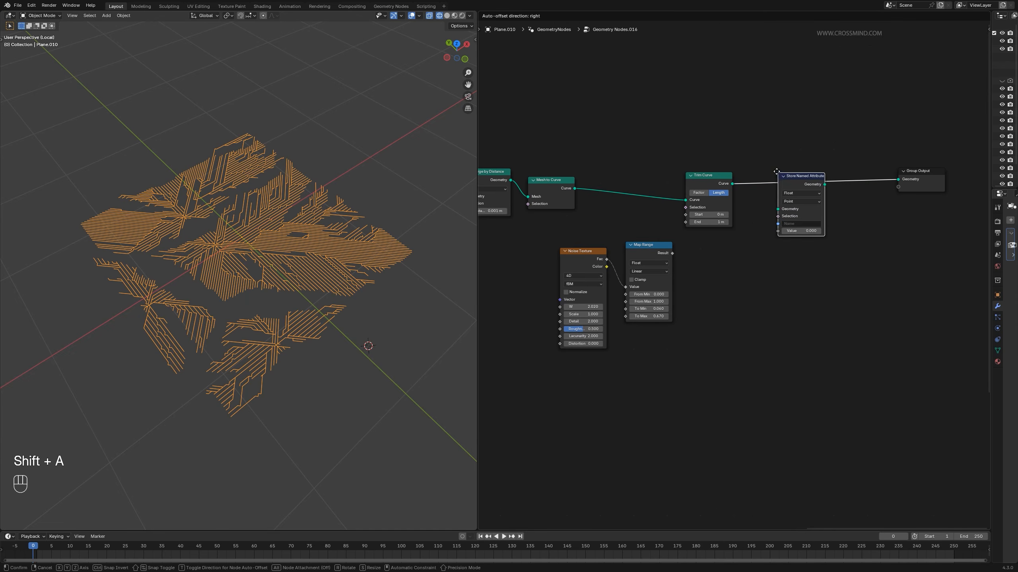
pyautogui.click(800, 223)
pyautogui.click(800, 222)
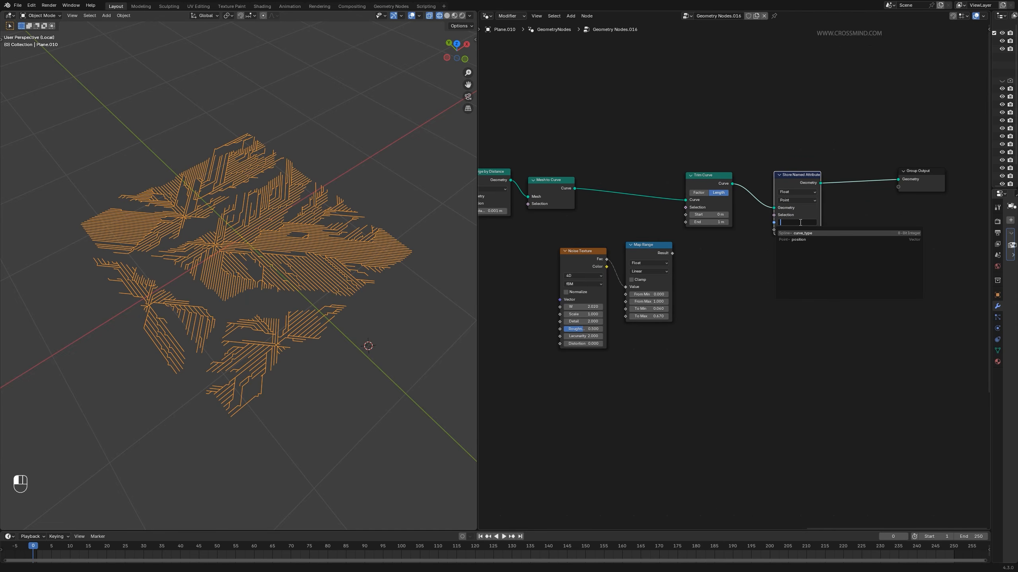
pyautogui.write('splines')
pyautogui.hotkey('ctrl', 'a')
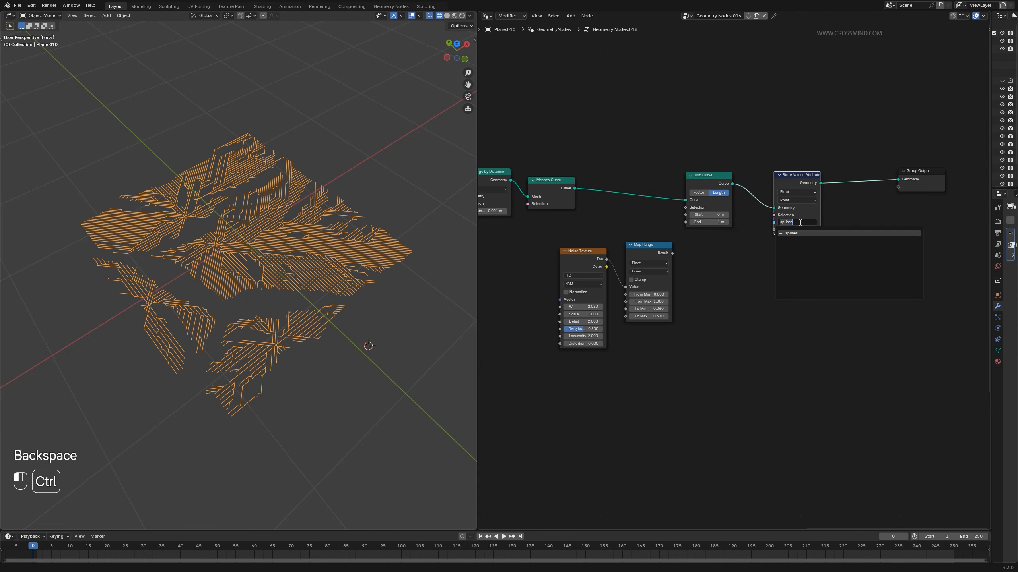
pyautogui.press('Return')
# - Add a Spline Parameter node beneath Store Named Attribute and connect its Factor output to the Value input
pyautogui.scroll(2, 817, 249)
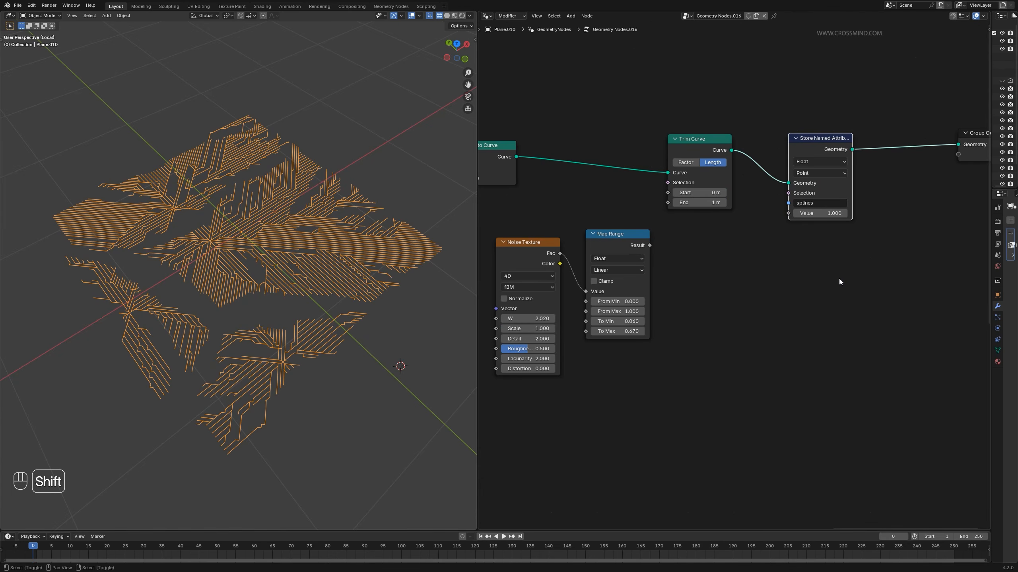
pyautogui.hotkey('shift', 'a')
pyautogui.write('spl')
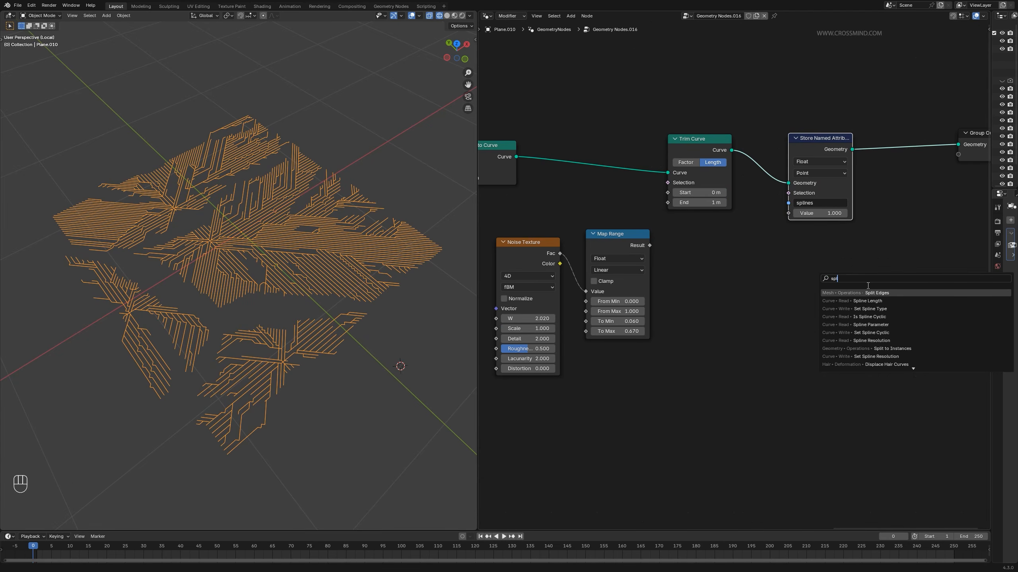
pyautogui.click(881, 324)
pyautogui.click(803, 293)
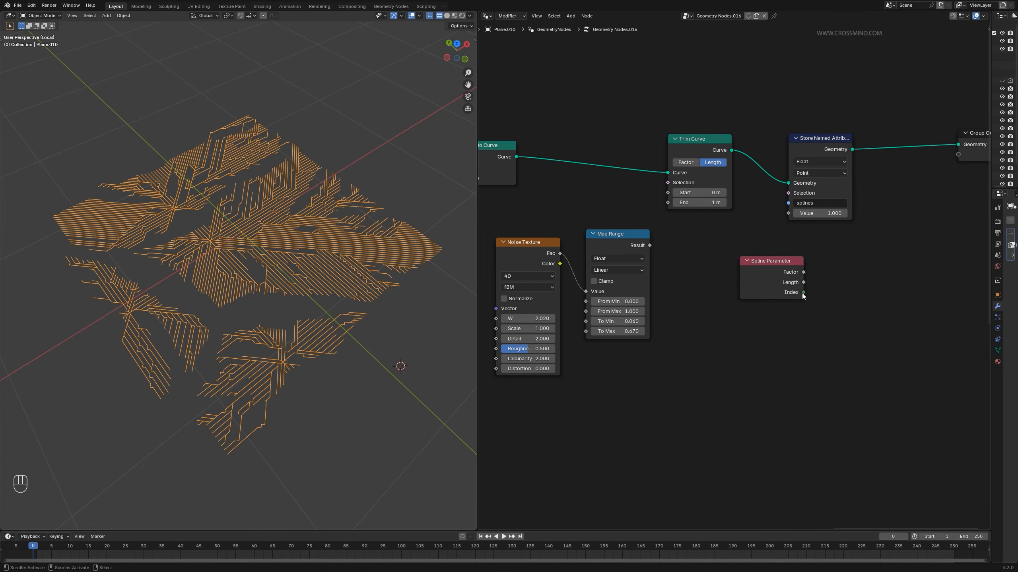
pyautogui.moveTo(803, 272); pyautogui.dragTo(785, 216)
pyautogui.moveTo(762, 223); pyautogui.dragTo(776, 225, button='middle')
pyautogui.moveTo(794, 268); pyautogui.dragTo(842, 245)
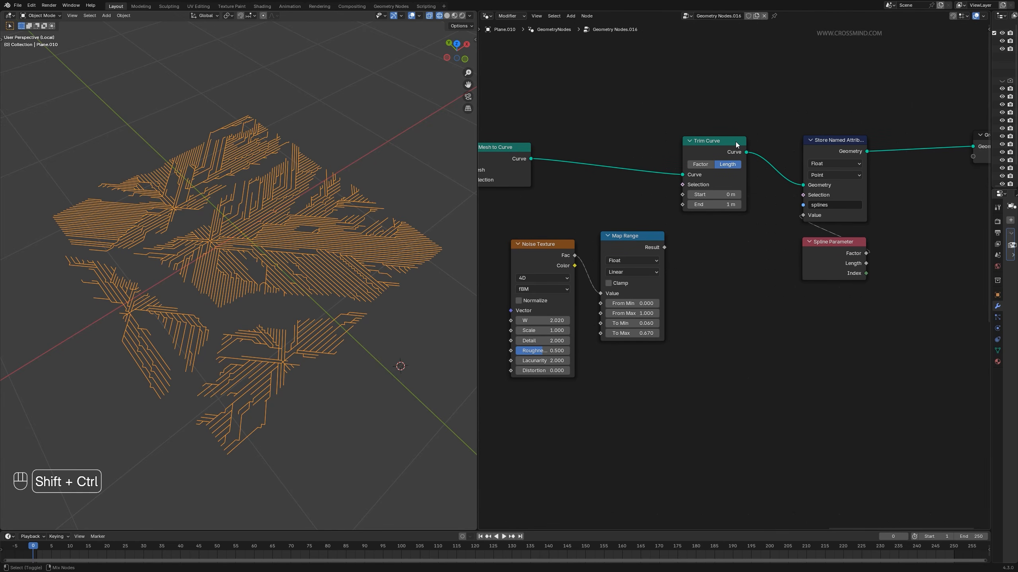
# - Preview the Spline Parameter's Factor on the trimmed curves with a Viewer node, and remove the viewer after inspecting the gradient
pyautogui.keyDown('ctrl'); pyautogui.keyDown('shift'); pyautogui.click(736, 142); pyautogui.keyUp('shift'); pyautogui.keyUp('ctrl')
pyautogui.keyDown('ctrl'); pyautogui.keyDown('shift'); pyautogui.click(831, 252); pyautogui.keyUp('shift'); pyautogui.keyUp('ctrl')
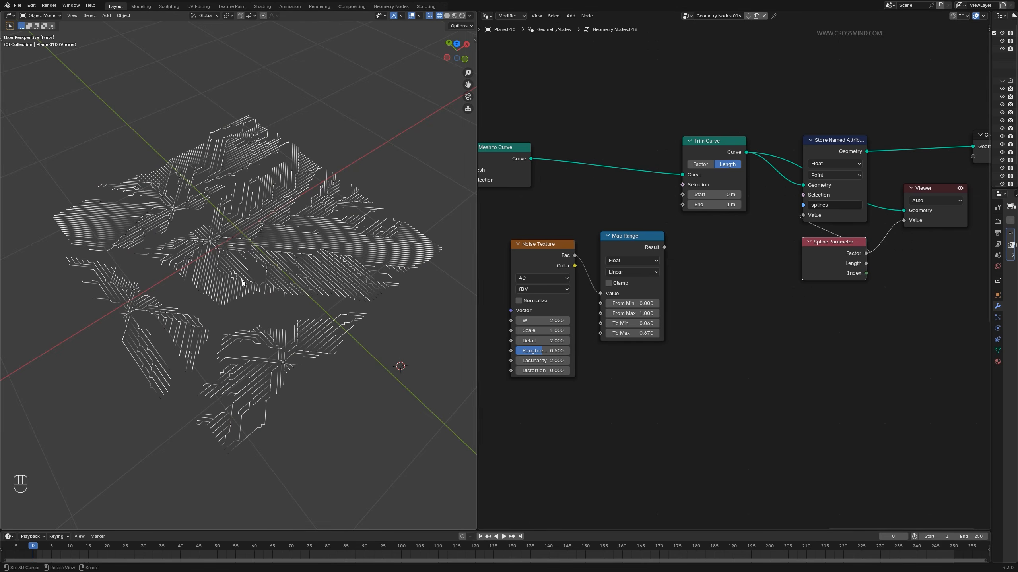
pyautogui.scroll(3, 344, 230)
pyautogui.moveTo(367, 326); pyautogui.dragTo(355, 226, button='middle')
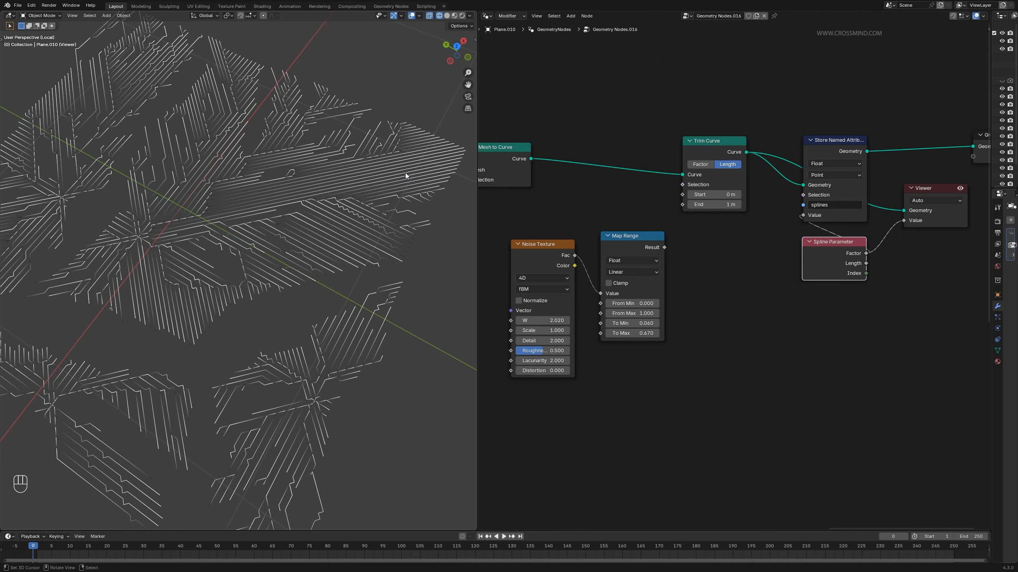
pyautogui.moveTo(405, 209); pyautogui.dragTo(367, 250, button='middle')
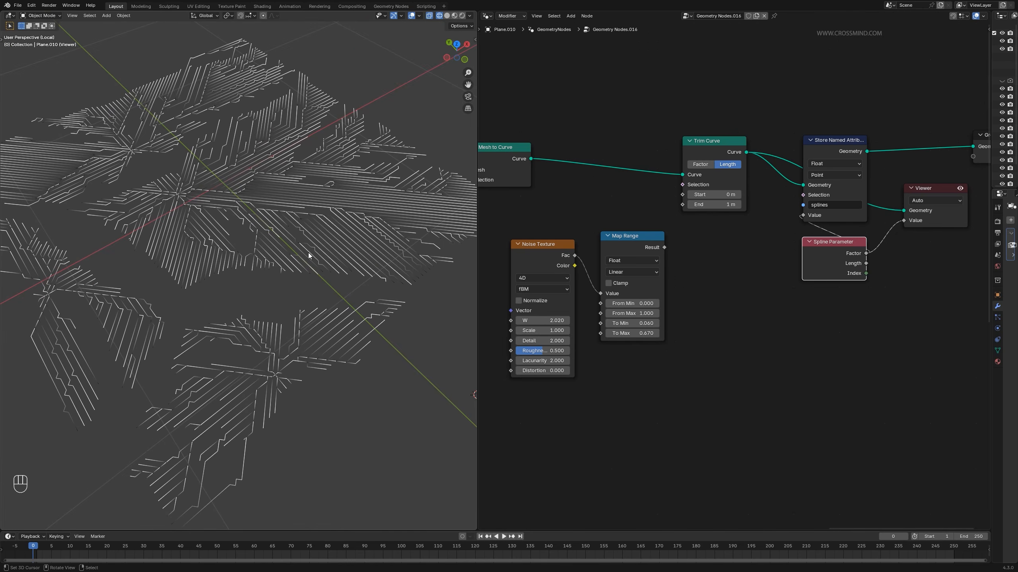
pyautogui.moveTo(883, 299); pyautogui.dragTo(736, 324, button='middle')
pyautogui.click(779, 215)
pyautogui.hotkey('ctrl', 'x')
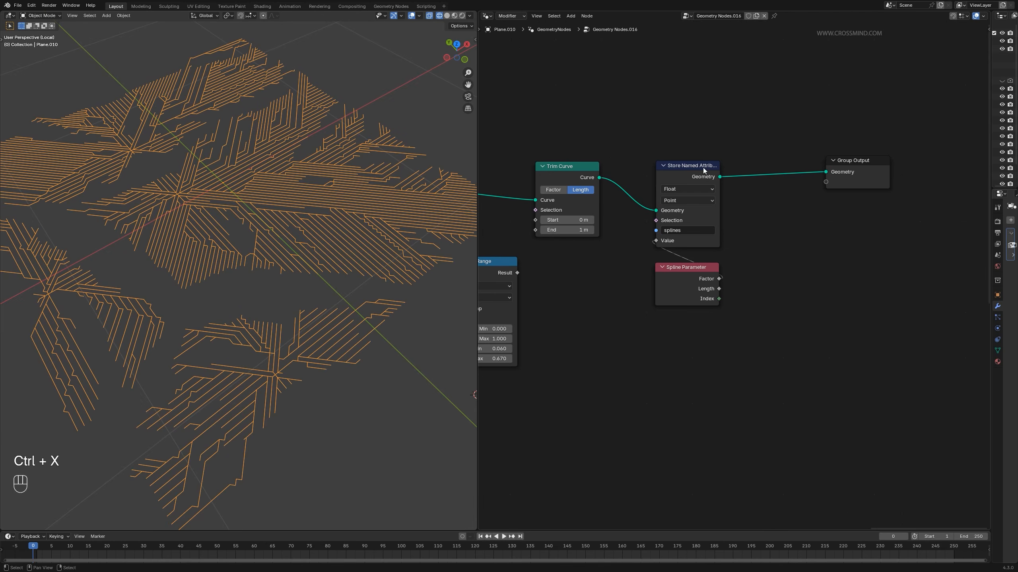
# - Move the Group Output node farther from Store Named Attribute to make room, and save the file
pyautogui.moveTo(683, 228); pyautogui.dragTo(774, 372)
pyautogui.scroll(-4, 736, 273)
pyautogui.moveTo(675, 155); pyautogui.dragTo(729, 317)
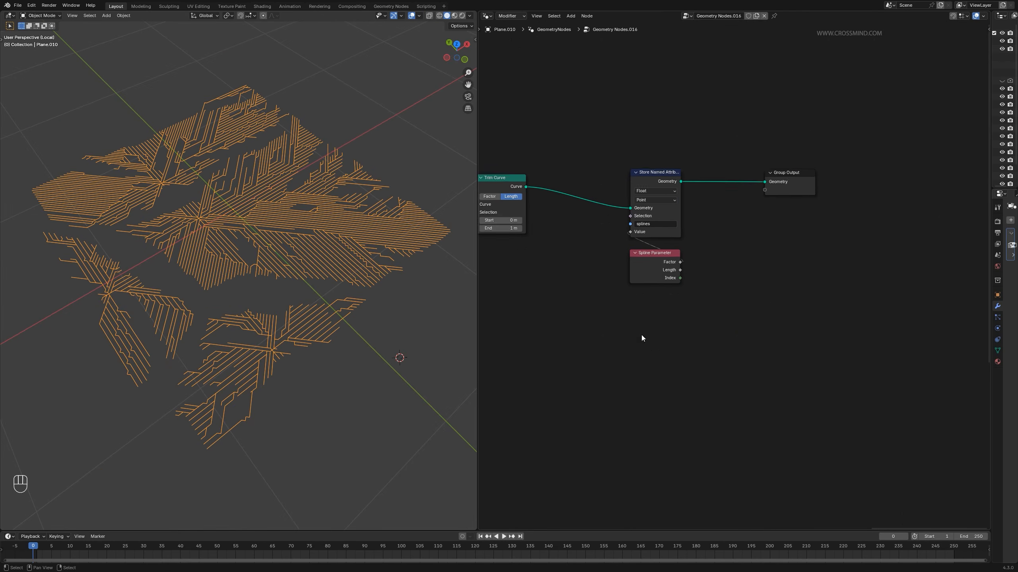
pyautogui.press('g')
pyautogui.click(928, 243)
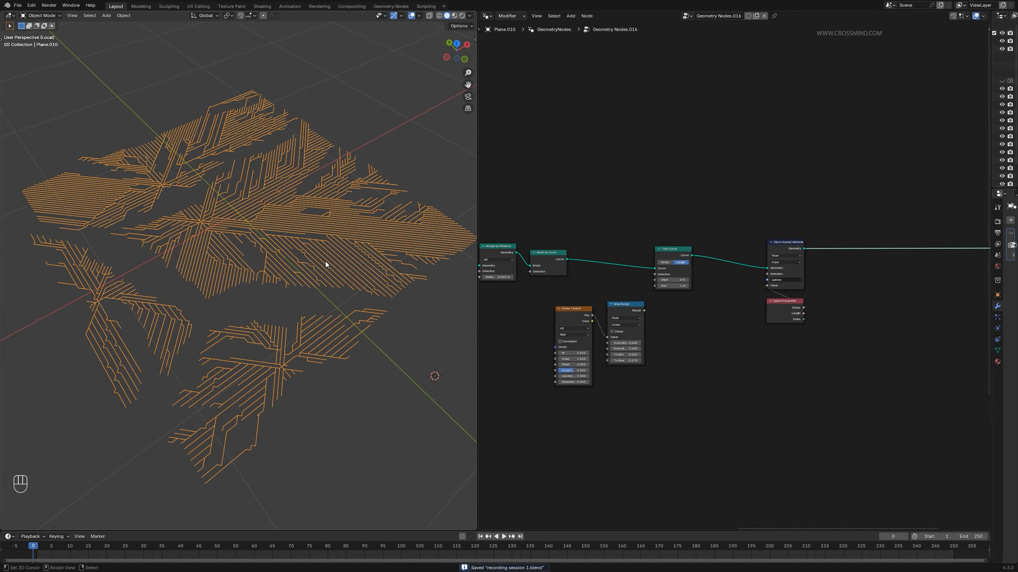
# - Add an unconnected Instance on Points node above the main node chain
pyautogui.scroll(3, 305, 376)
pyautogui.scroll(-2, 886, 264)
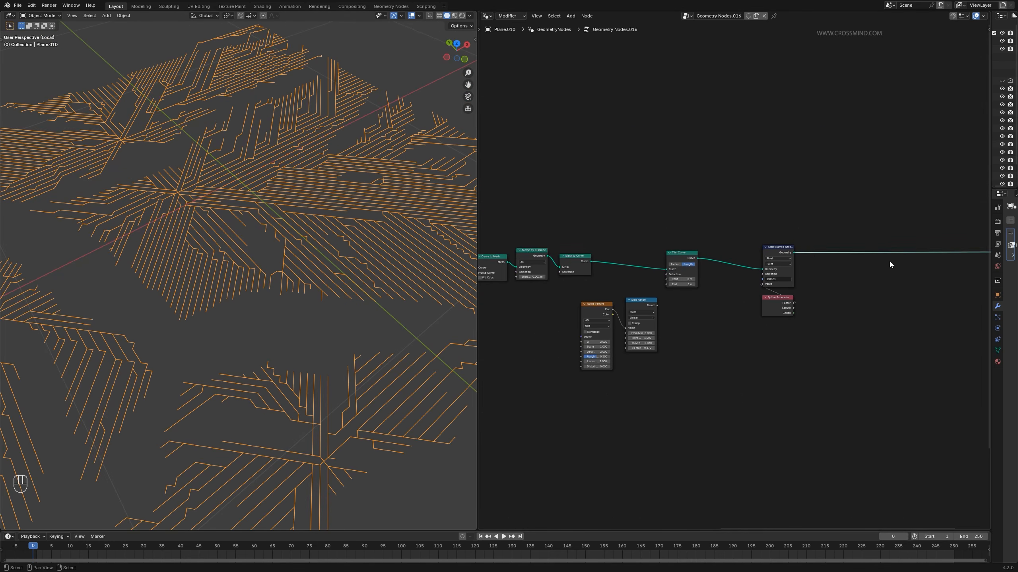
pyautogui.moveTo(885, 264); pyautogui.dragTo(795, 257, button='middle')
pyautogui.hotkey('shift', 'a')
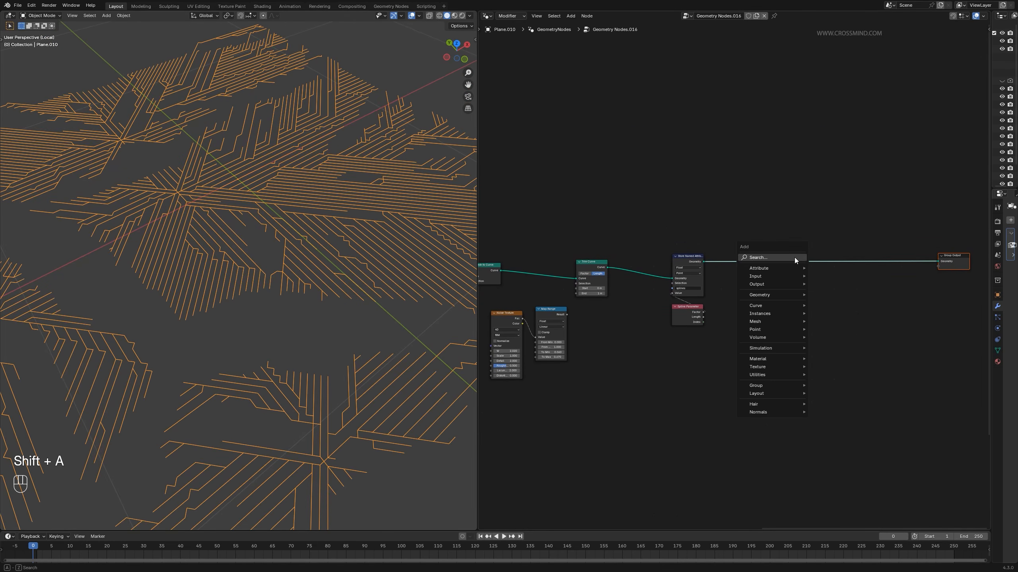
pyautogui.click(794, 257)
pyautogui.write('insta')
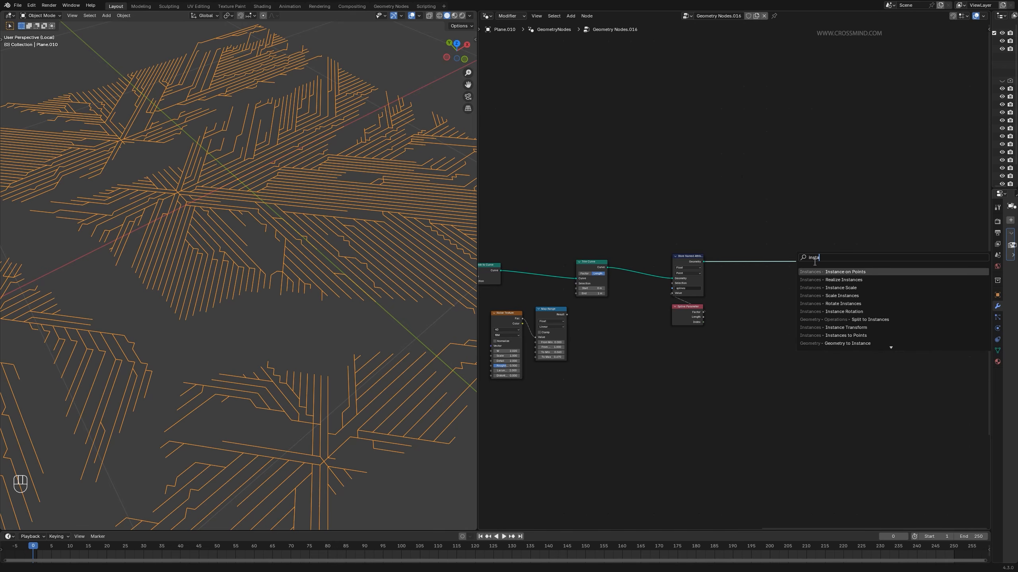
pyautogui.press('Return')
pyautogui.click(735, 110)
# - Connect Trim Curve's Curve output to the Points input of Instance on Points
pyautogui.click(623, 267)
pyautogui.moveTo(623, 267); pyautogui.dragTo(704, 245, button='middle')
pyautogui.scroll(5, 704, 245)
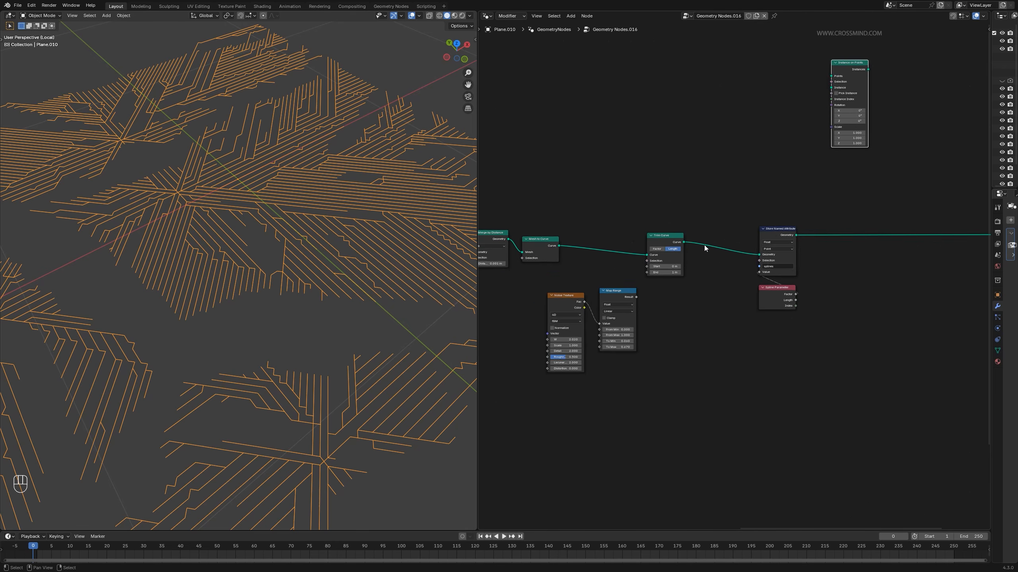
pyautogui.moveTo(676, 245); pyautogui.dragTo(863, 36)
pyautogui.moveTo(865, 37); pyautogui.dragTo(847, 84, button='middle')
pyautogui.moveTo(865, 146); pyautogui.dragTo(805, 140)
pyautogui.scroll(-1, 805, 173)
# - Add a Curve Circle node and connect its Curve output to the Instance input of Instance on Points
pyautogui.moveTo(806, 178); pyautogui.dragTo(831, 244, button='middle')
pyautogui.hotkey('shift', 'a')
pyautogui.write('in')
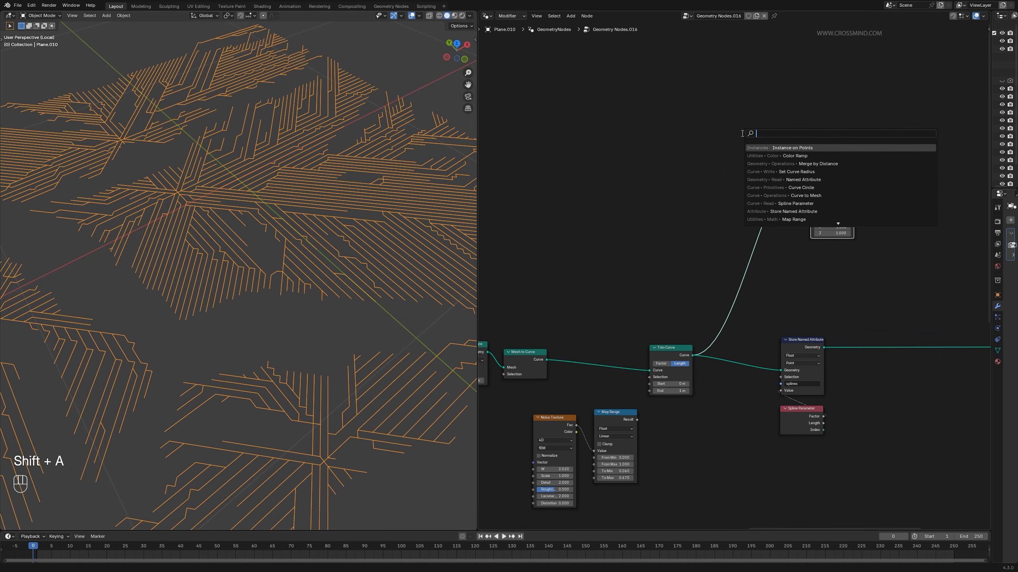
pyautogui.press('BackSpace')
pyautogui.press('BackSpace')
pyautogui.write('cir')
pyautogui.click(802, 155)
pyautogui.click(708, 161)
pyautogui.scroll(3, 733, 157)
pyautogui.moveTo(756, 145); pyautogui.dragTo(831, 142)
# - Combine the Instance on Points and Store Named Attribute outputs in a Join Geometry node feeding the Group Output
pyautogui.scroll(-5, 852, 240)
pyautogui.moveTo(851, 272); pyautogui.dragTo(671, 198, button='middle')
pyautogui.keyDown('ctrl'); pyautogui.keyDown('shift'); pyautogui.moveTo(639, 139); pyautogui.dragTo(630, 271, button='right'); pyautogui.keyUp('shift'); pyautogui.keyUp('ctrl')
# - Set the Curve Circle's Radius to 0.001 m and check the small circles on the curve points
pyautogui.scroll(6, 550, 136)
pyautogui.moveTo(551, 136); pyautogui.dragTo(678, 186, button='middle')
pyautogui.click(674, 175)
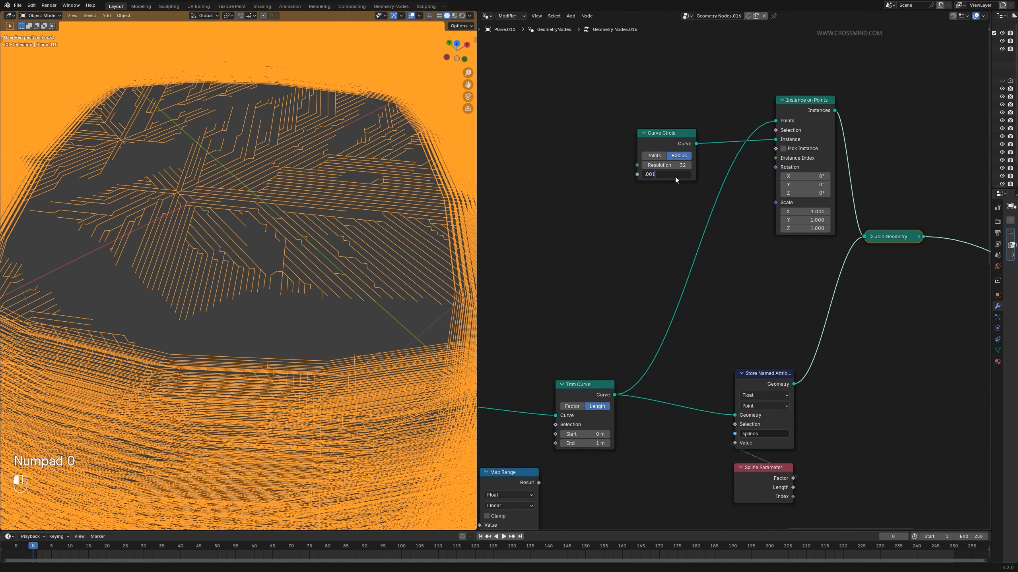
pyautogui.press('Return')
pyautogui.scroll(4, 407, 287)
pyautogui.moveTo(405, 291); pyautogui.dragTo(417, 302, button='middle')
# - Move the Curve Circle node closer to Instance on Points, and select the Instance on Points node
pyautogui.moveTo(619, 120); pyautogui.dragTo(694, 192)
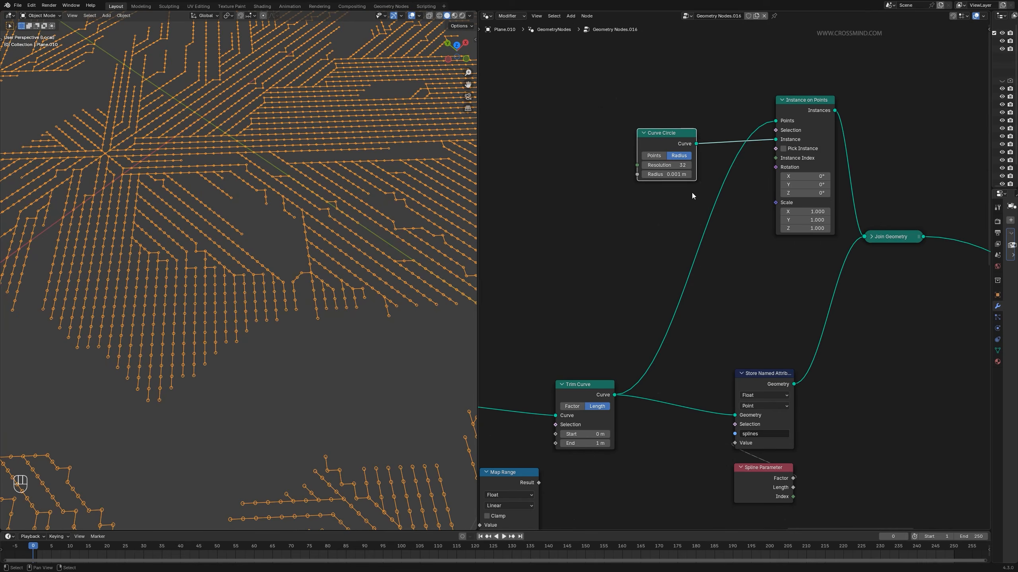
pyautogui.press('g')
pyautogui.click(707, 191)
pyautogui.scroll(-4, 721, 160)
pyautogui.moveTo(734, 121); pyautogui.dragTo(811, 187)
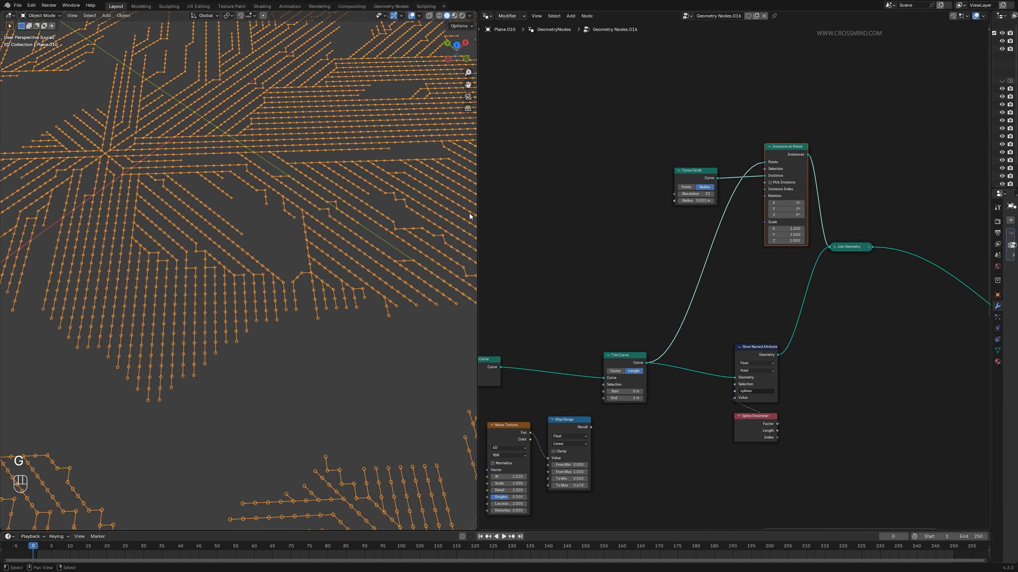
# - Add an Endpoint Selection node and connect its Selection output to the Selection input of Instance on Points
pyautogui.scroll(-1, 674, 268)
pyautogui.moveTo(707, 249); pyautogui.dragTo(758, 259, button='middle')
pyautogui.scroll(2, 753, 263)
pyautogui.hotkey('shift', 'a')
pyautogui.write('e')
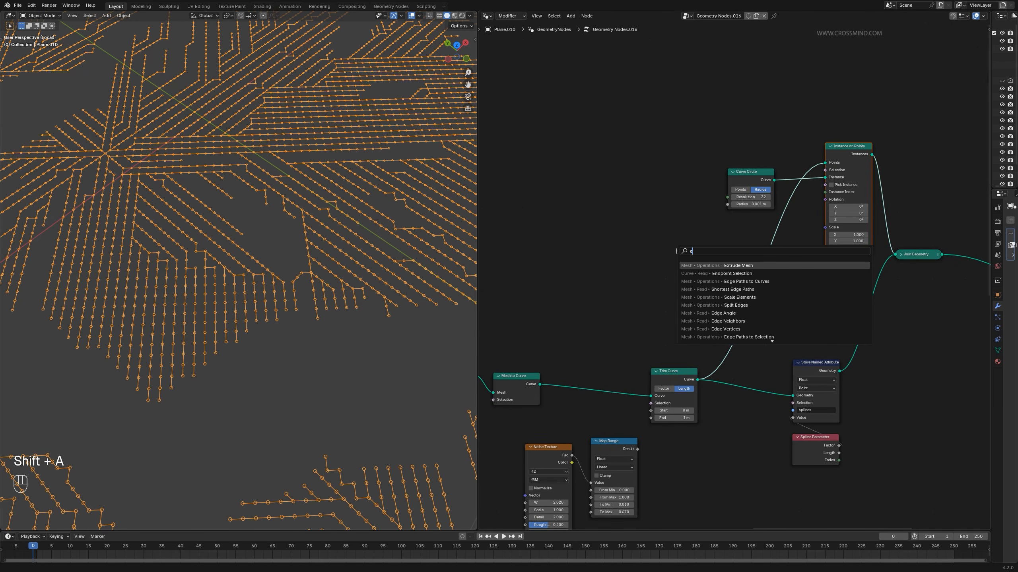
pyautogui.write('r')
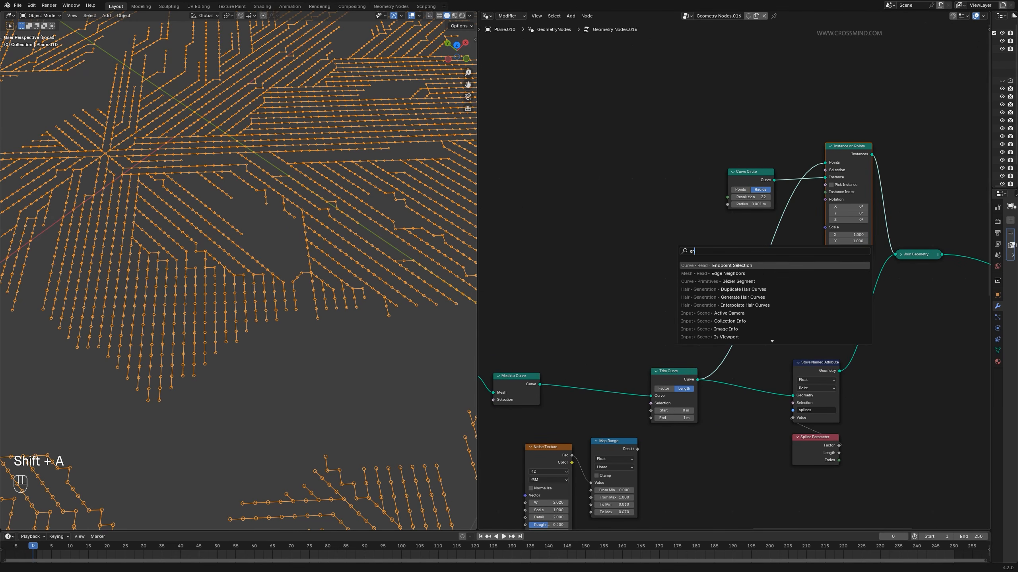
pyautogui.click(733, 266)
pyautogui.click(658, 213)
pyautogui.moveTo(681, 208); pyautogui.dragTo(825, 170)
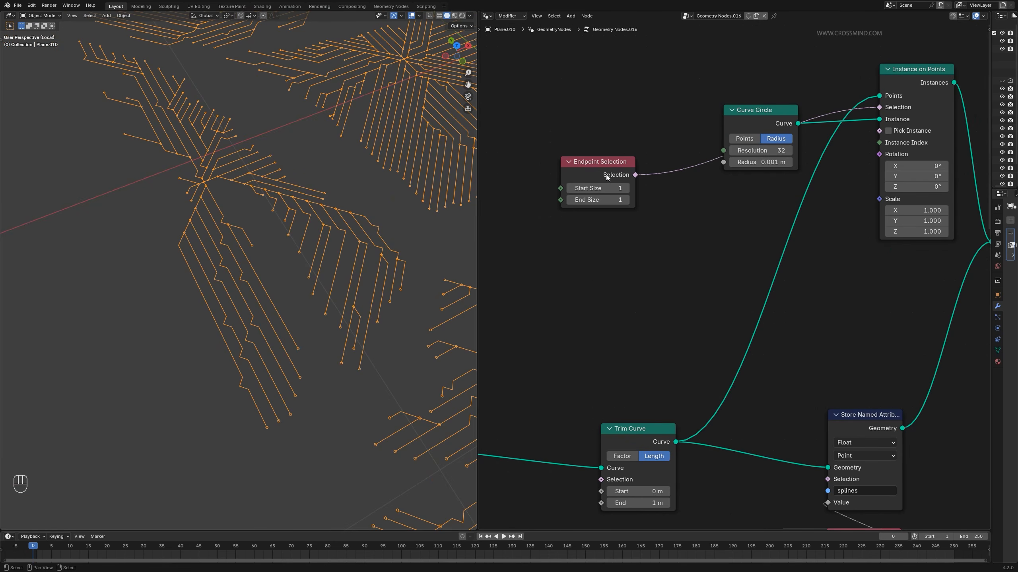
# - Move the Endpoint Selection node next to Curve Circle and set its Start Size to 0, keeping End Size at 1
pyautogui.moveTo(607, 178); pyautogui.dragTo(754, 69)
pyautogui.scroll(-3, 347, 332)
pyautogui.scroll(3, 386, 241)
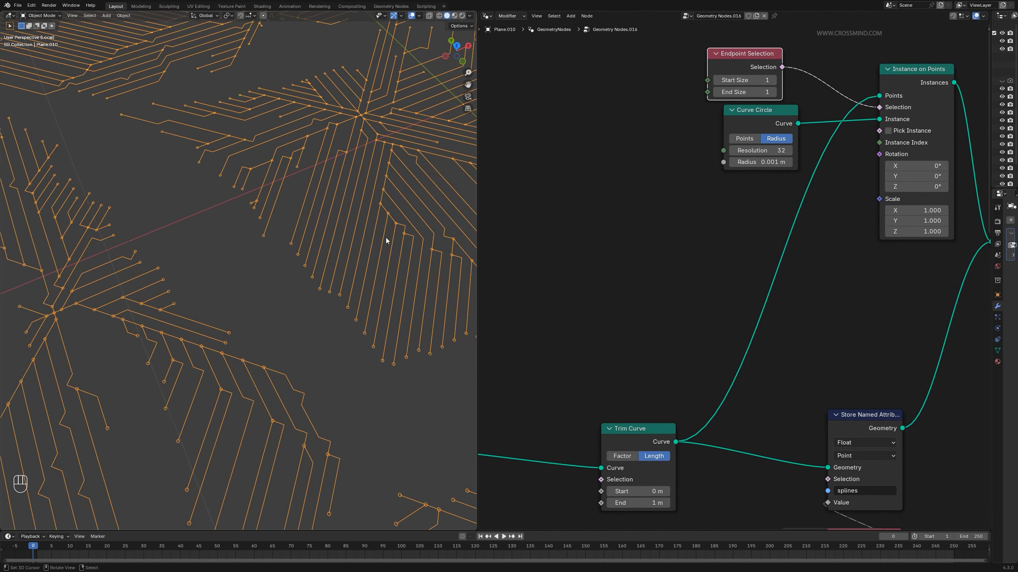
pyautogui.click(716, 93)
pyautogui.moveTo(716, 92); pyautogui.dragTo(708, 83)
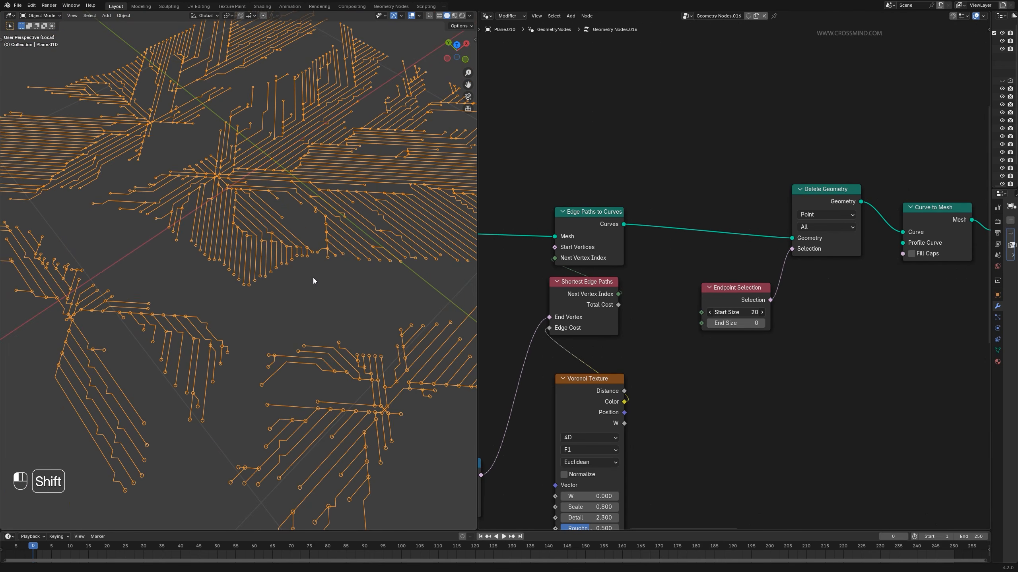
# - Set the Start Size to 14 on the Endpoint Selection node that feeds the Delete Geometry before Curve to Mesh
pyautogui.keyDown('shift'); pyautogui.moveTo(328, 280); pyautogui.dragTo(324, 277); pyautogui.keyUp('shift')
pyautogui.scroll(3, 326, 255)
pyautogui.keyDown('shift'); pyautogui.moveTo(325, 255); pyautogui.dragTo(354, 264, button='middle'); pyautogui.keyUp('shift')
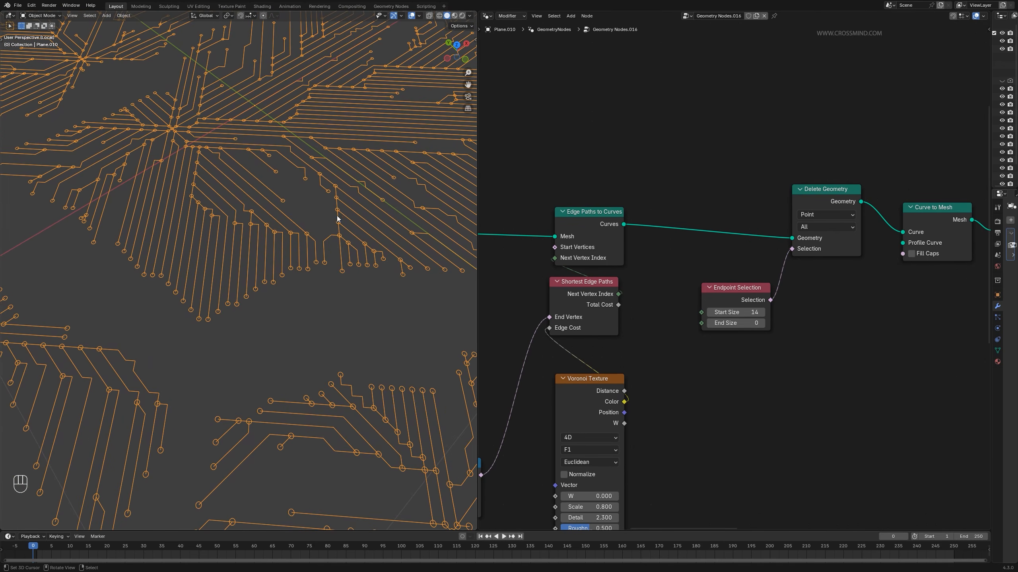
pyautogui.scroll(-10, 728, 300)
pyautogui.scroll(-3, 447, 219)
pyautogui.scroll(-4, 694, 183)
# - Set the Curve Circle's Radius to 0.002 m and arrange the Endpoint Selection node just below it
pyautogui.moveTo(694, 182); pyautogui.dragTo(481, 205, button='middle')
pyautogui.scroll(10, 663, 241)
pyautogui.moveTo(579, 194); pyautogui.dragTo(754, 339, button='middle')
pyautogui.scroll(5, 733, 276)
pyautogui.click(648, 214)
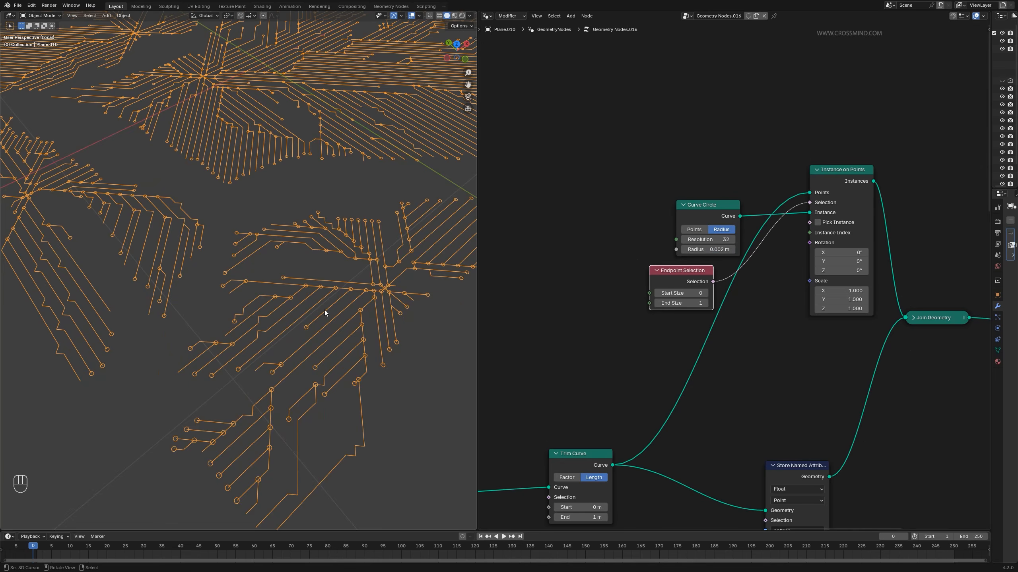
pyautogui.scroll(2, 348, 299)
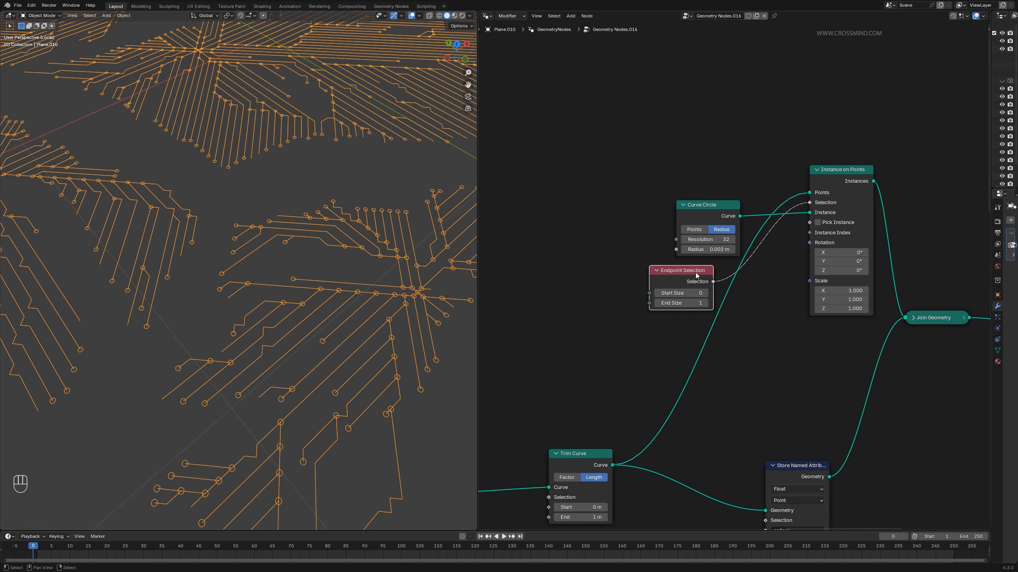
pyautogui.moveTo(682, 278); pyautogui.dragTo(695, 274)
pyautogui.moveTo(674, 186); pyautogui.dragTo(707, 284)
pyautogui.moveTo(680, 219); pyautogui.dragTo(676, 225)
# - Insert a Delete Geometry node between Trim Curve and the Points input of Instance on Points, placed ahead of Curve Circle
pyautogui.scroll(-4, 717, 300)
pyautogui.moveTo(739, 340); pyautogui.dragTo(821, 367, button='middle')
pyautogui.click(661, 309)
pyautogui.hotkey('shift', 'a')
pyautogui.click(706, 303)
pyautogui.write('de')
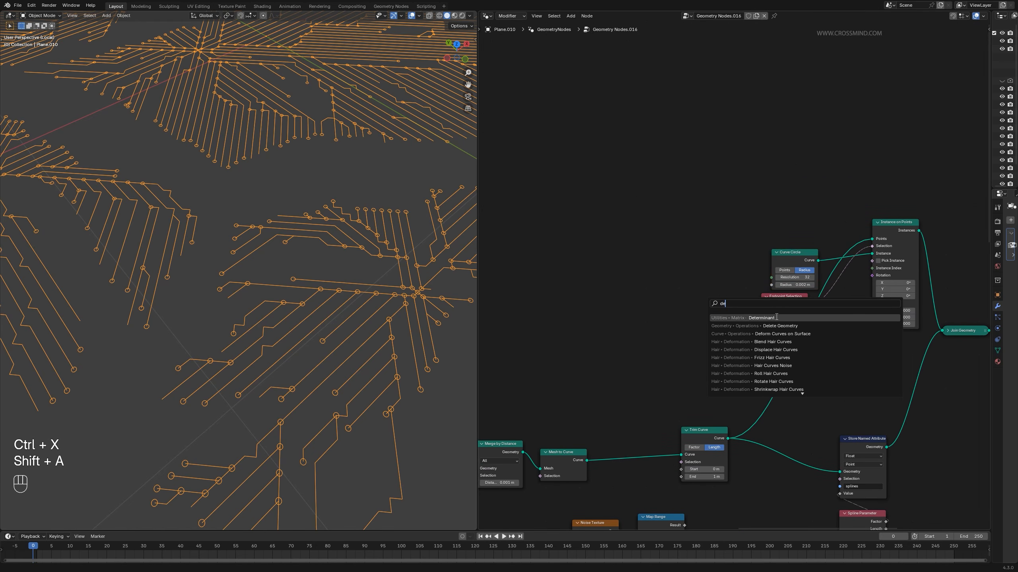
pyautogui.click(778, 325)
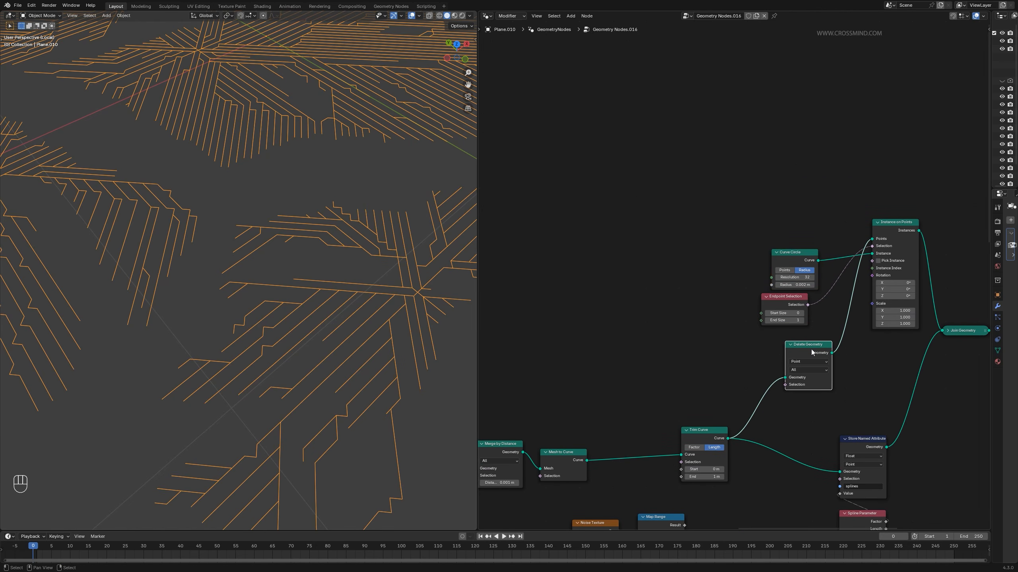
pyautogui.click(741, 233)
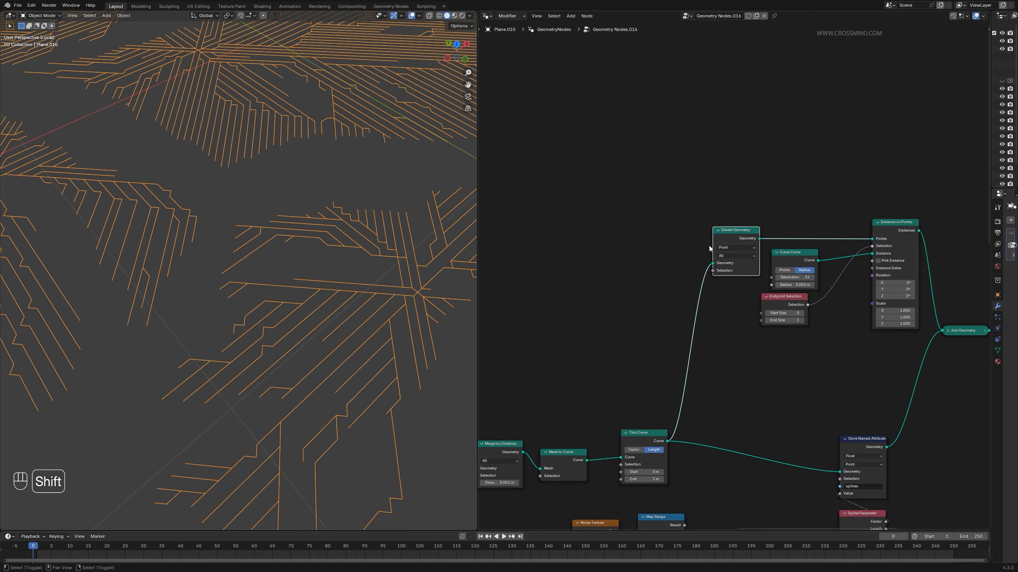
# - Add a Spline Length node and connect its Length through an Equal node to the new Delete Geometry's Selection
pyautogui.hotkey('shift', 'a')
pyautogui.write('eq')
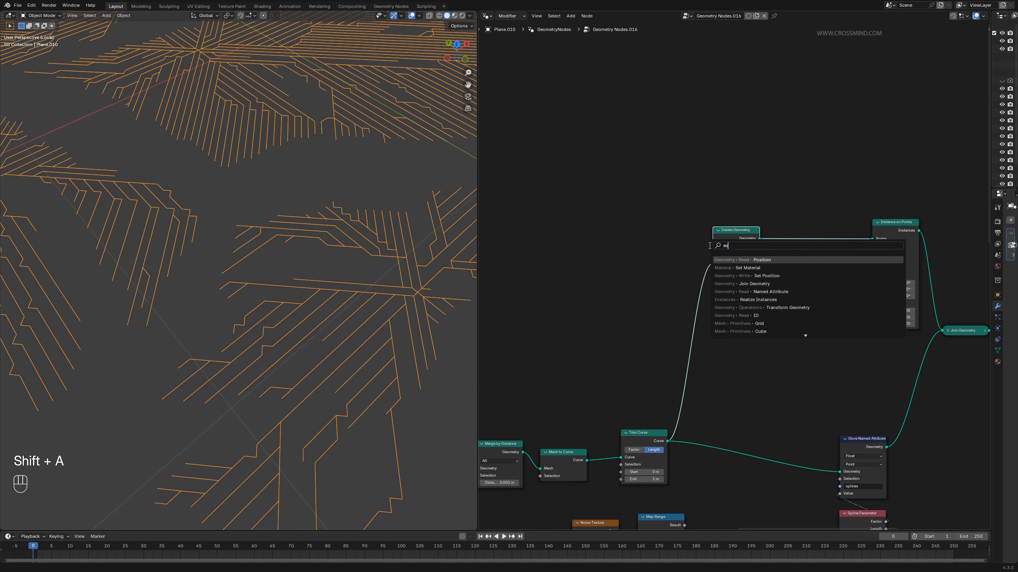
pyautogui.write('spl')
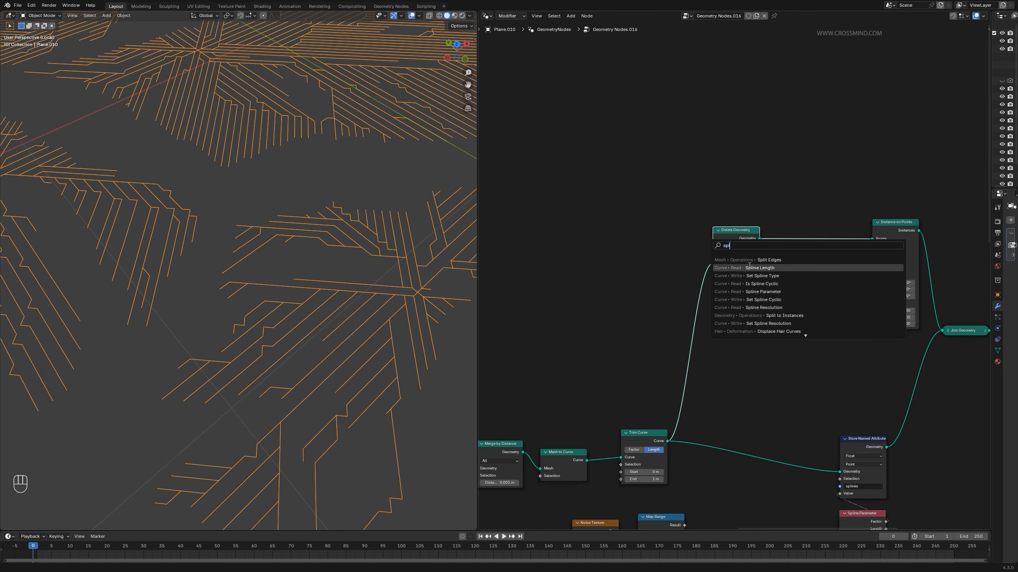
pyautogui.click(750, 267)
pyautogui.click(590, 258)
pyautogui.moveTo(635, 266); pyautogui.dragTo(713, 270)
pyautogui.write('eq')
pyautogui.press('Return')
pyautogui.click(657, 260)
# - Set the Equal node's B to 0.003 and Epsilon to 0.021, and save the file
pyautogui.scroll(2, 699, 337)
pyautogui.press('KP_0')
pyautogui.keyDown('shift'); pyautogui.moveTo(626, 287); pyautogui.dragTo(661, 299); pyautogui.keyUp('shift')
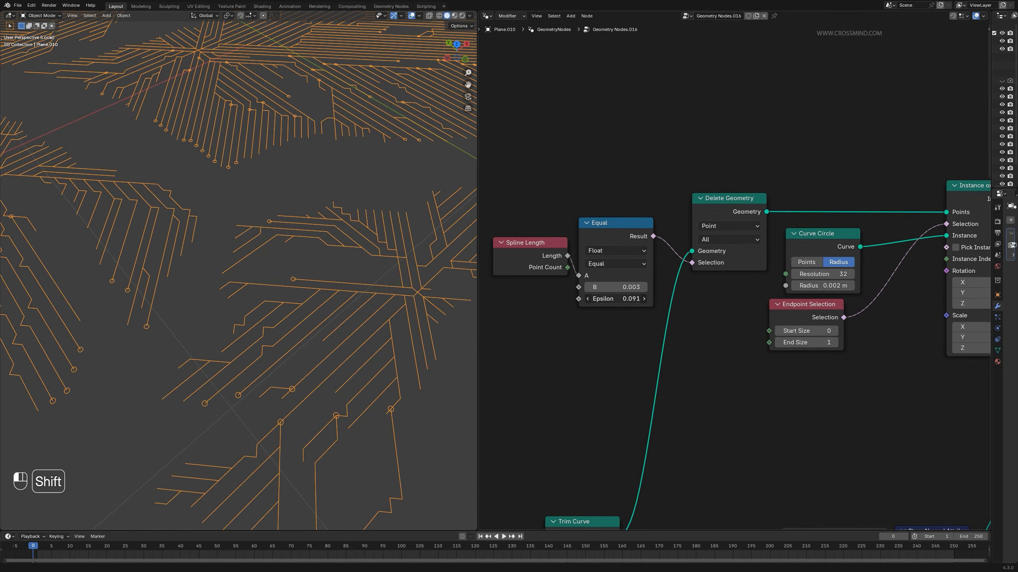
pyautogui.keyDown('shift'); pyautogui.moveTo(630, 299); pyautogui.dragTo(625, 299); pyautogui.keyUp('shift')
pyautogui.press('Home')
pyautogui.hotkey('ctrl', 's')
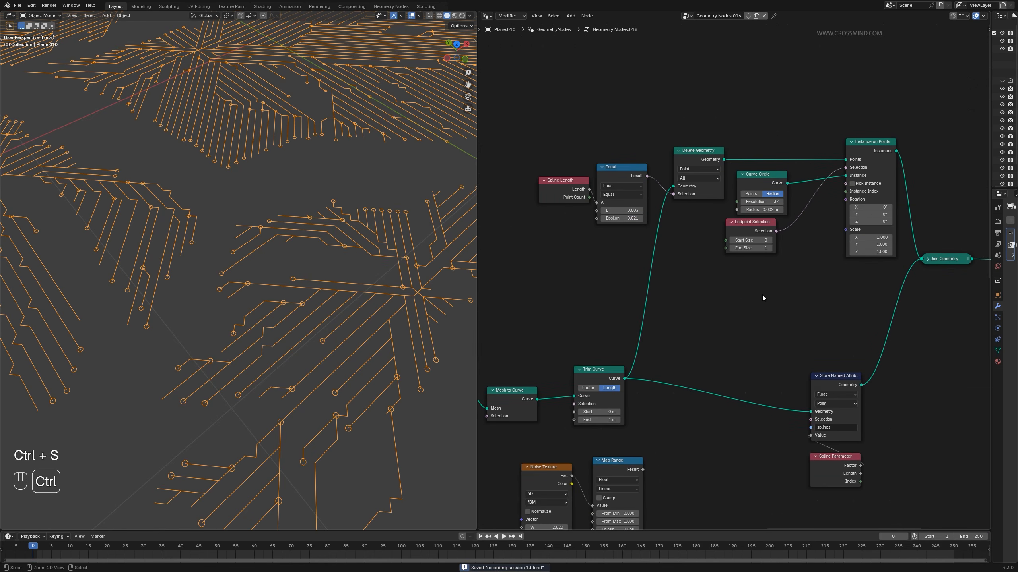
# - Preview the Trim Curve and Delete Geometry outputs in turn with a Viewer node to compare the remaining splines
pyautogui.keyDown('ctrl'); pyautogui.keyDown('shift'); pyautogui.click(612, 380); pyautogui.keyUp('shift'); pyautogui.keyUp('ctrl')
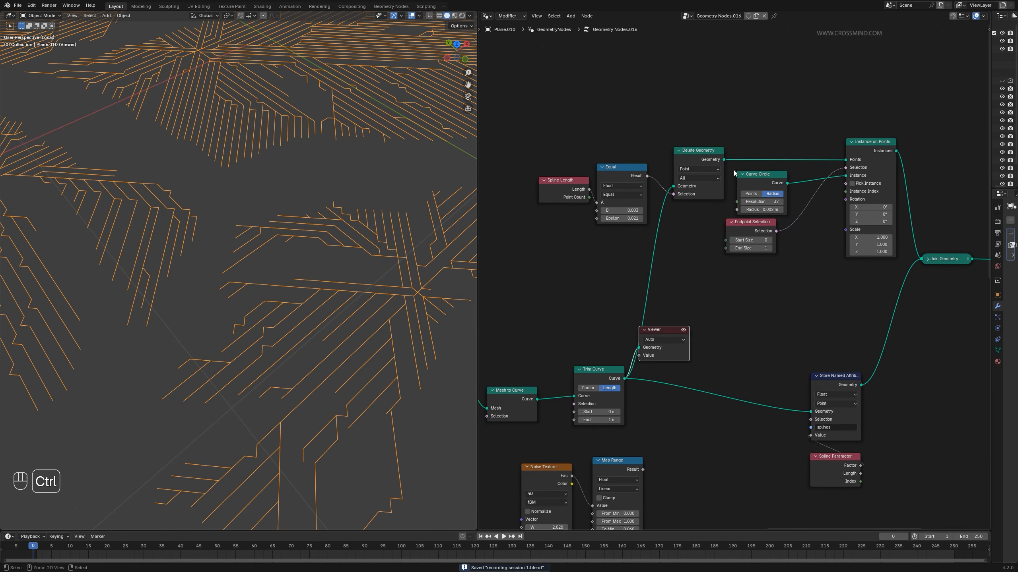
pyautogui.keyDown('ctrl'); pyautogui.keyDown('shift'); pyautogui.click(709, 159); pyautogui.keyUp('shift'); pyautogui.keyUp('ctrl')
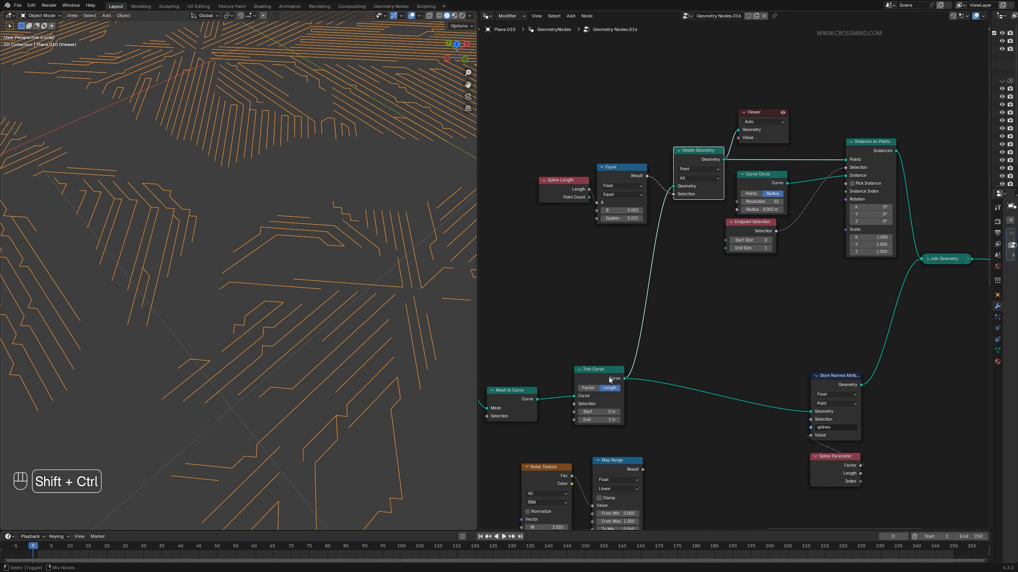
pyautogui.keyDown('ctrl'); pyautogui.keyDown('shift'); pyautogui.click(612, 379); pyautogui.keyUp('shift'); pyautogui.keyUp('ctrl')
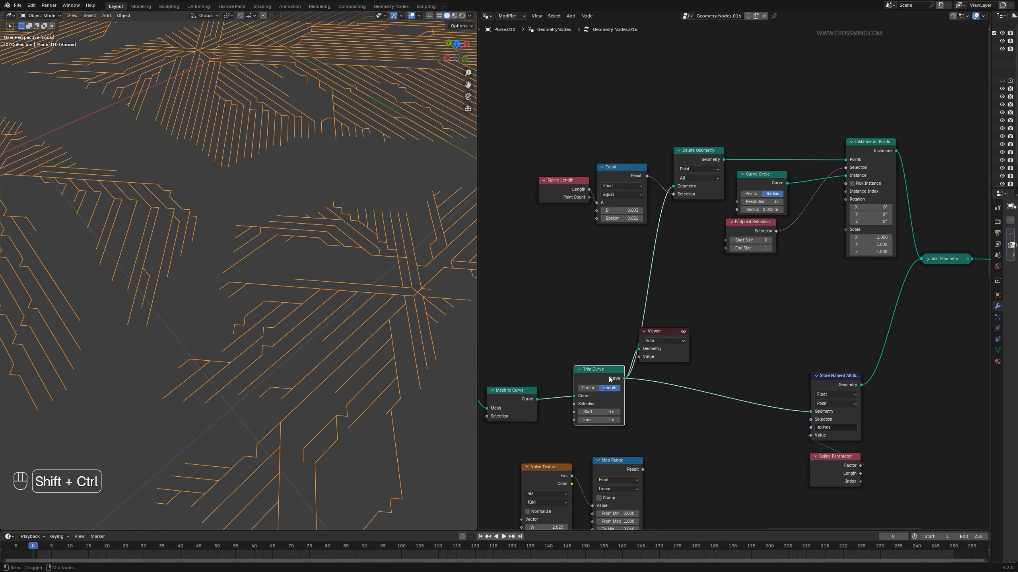
pyautogui.keyDown('ctrl'); pyautogui.keyDown('shift'); pyautogui.click(709, 159); pyautogui.keyUp('shift'); pyautogui.keyUp('ctrl')
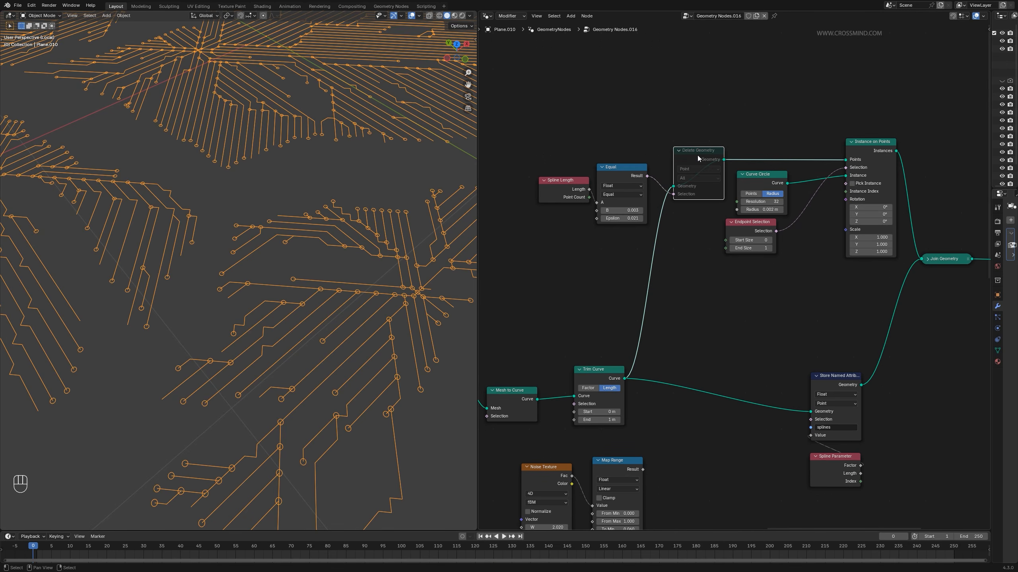
# - Compare the circles with the Delete Geometry node muted and unmuted, leave it active and save the file
pyautogui.press('m')
pyautogui.moveTo(673, 122); pyautogui.dragTo(714, 185)
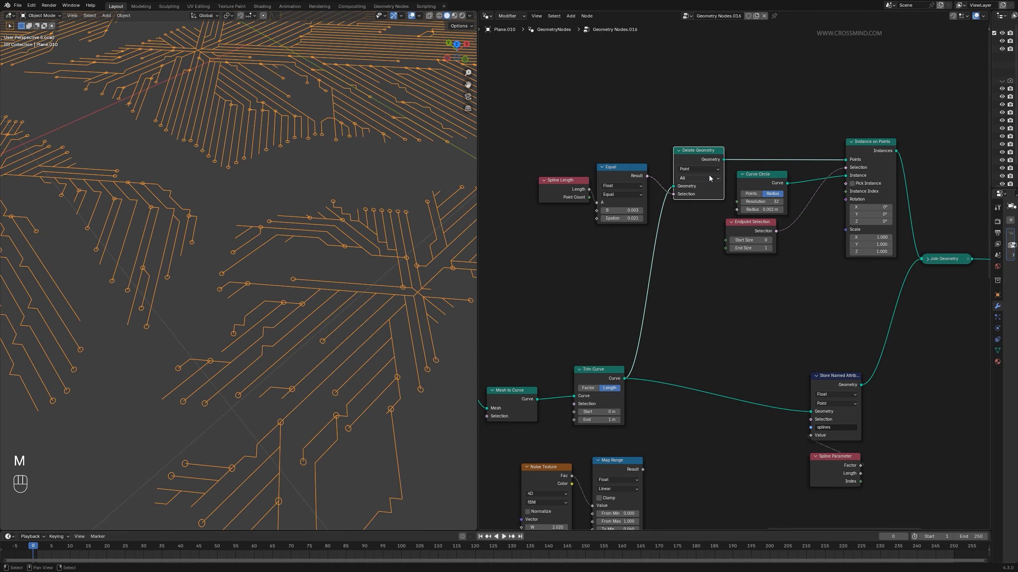
pyautogui.press('m')
pyautogui.press('m')
pyautogui.hotkey('ctrl', 's')
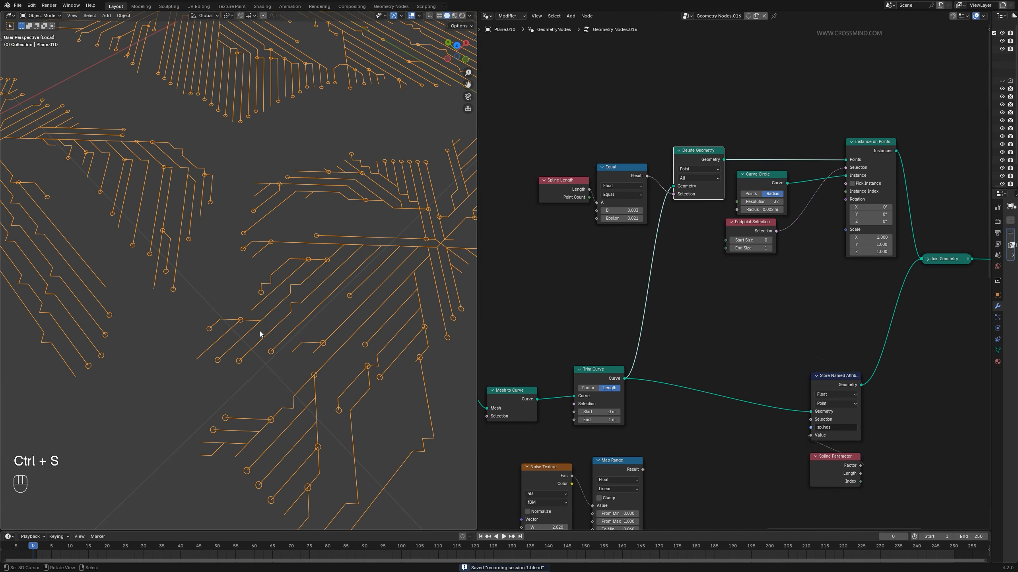
# - Widen the 3D viewport area and frame the whole circuit pattern and node tree
pyautogui.scroll(-3, 317, 314)
pyautogui.moveTo(323, 313)
pyautogui.keyDown('shift'); pyautogui.mouseDown(button='middle')
pyautogui.moveTo(332, 340)
pyautogui.moveTo(333, 329)
pyautogui.mouseUp(button='middle'); pyautogui.keyUp('shift')
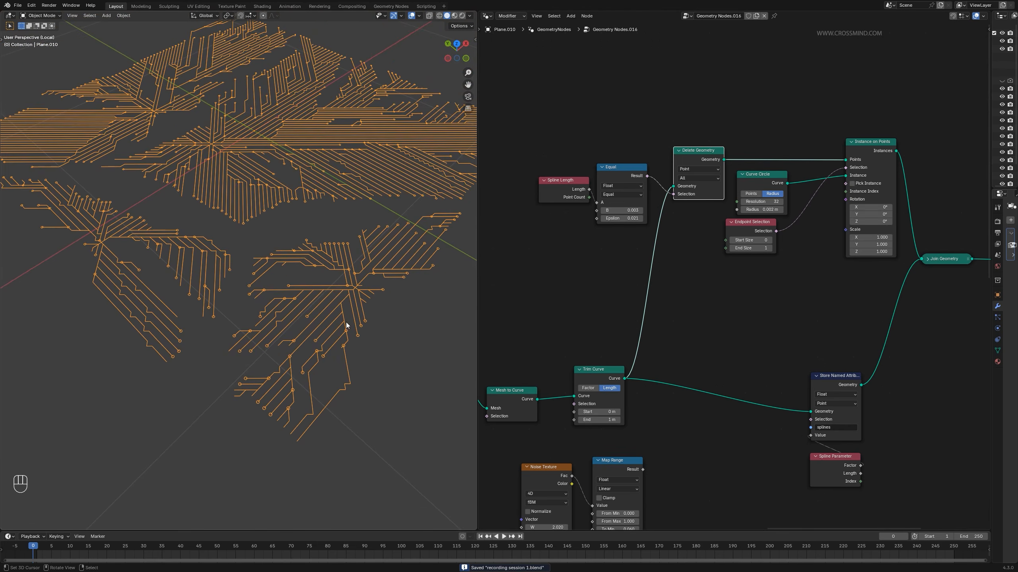
pyautogui.moveTo(477, 262); pyautogui.dragTo(559, 266)
pyautogui.scroll(-1, 470, 301)
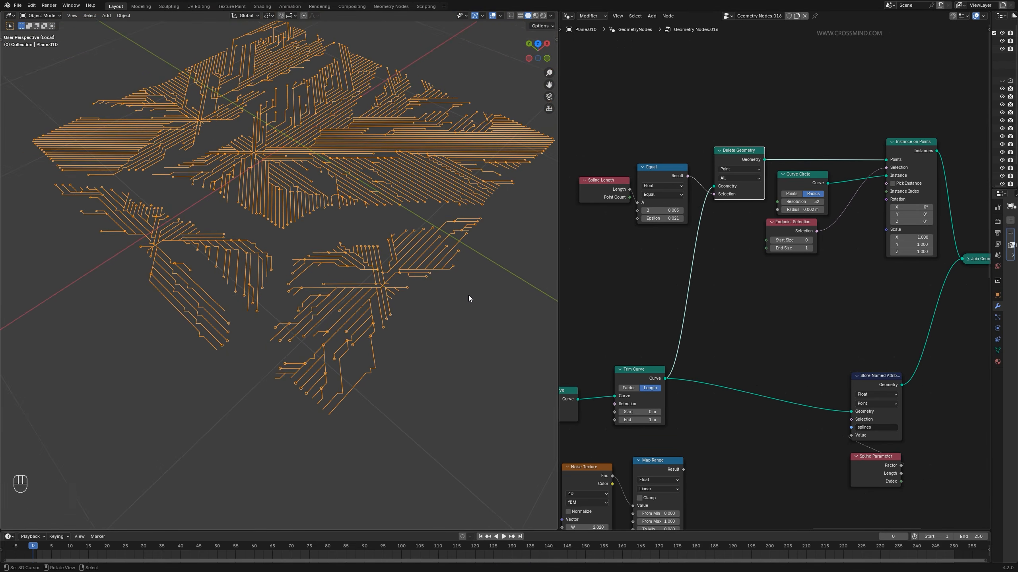
pyautogui.keyDown('shift'); pyautogui.moveTo(469, 301); pyautogui.dragTo(456, 340, button='middle'); pyautogui.keyUp('shift')
pyautogui.press('Home')
pyautogui.scroll(4, 383, 338)
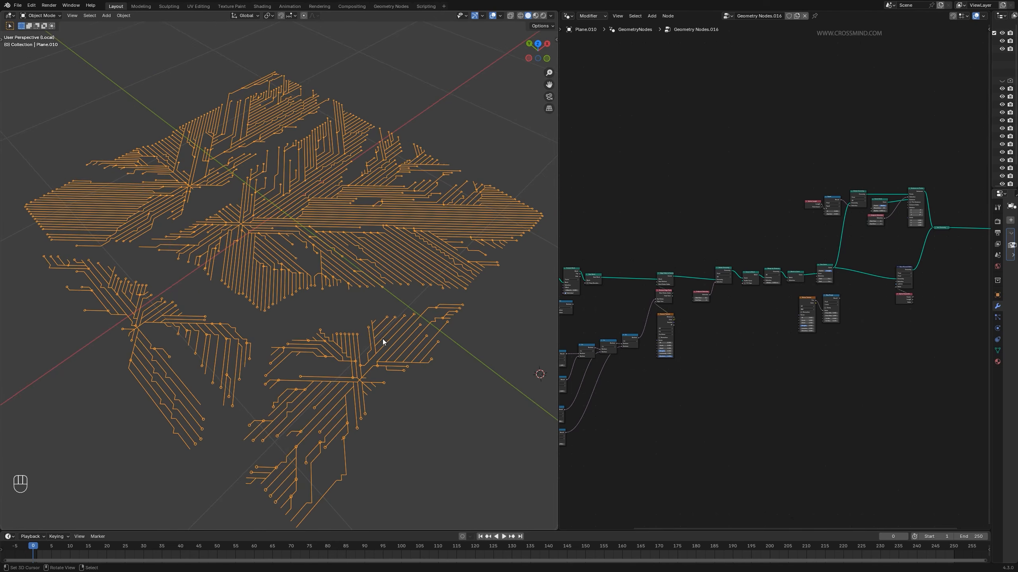
# - Try a Start Size of 2 on the Endpoint Selection node that feeds the first Delete Geometry
pyautogui.scroll(10, 808, 363)
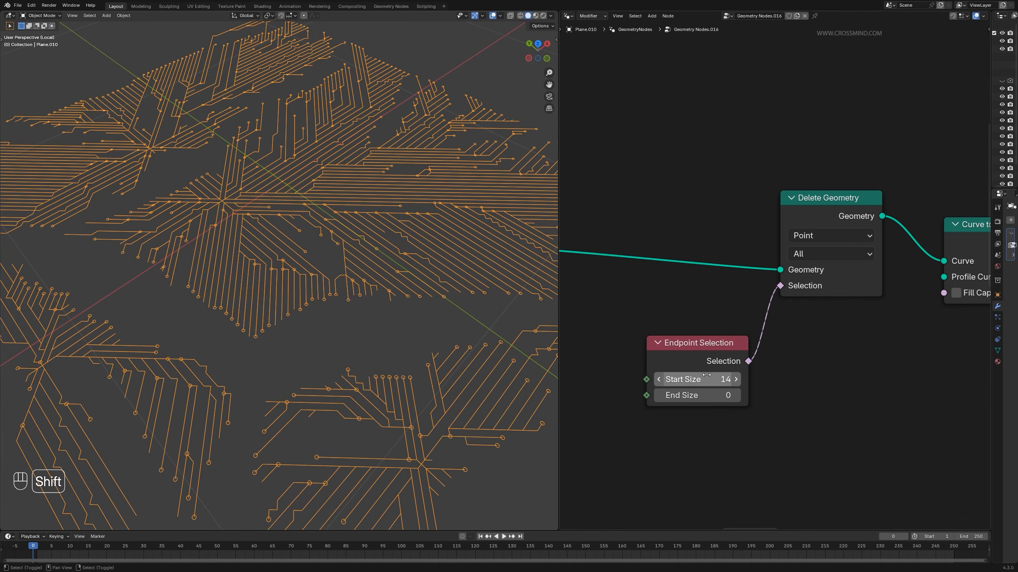
pyautogui.moveTo(697, 380)
pyautogui.keyDown('shift'); pyautogui.mouseDown()
pyautogui.moveTo(744, 380)
pyautogui.moveTo(677, 380)
pyautogui.mouseUp(); pyautogui.keyUp('shift')
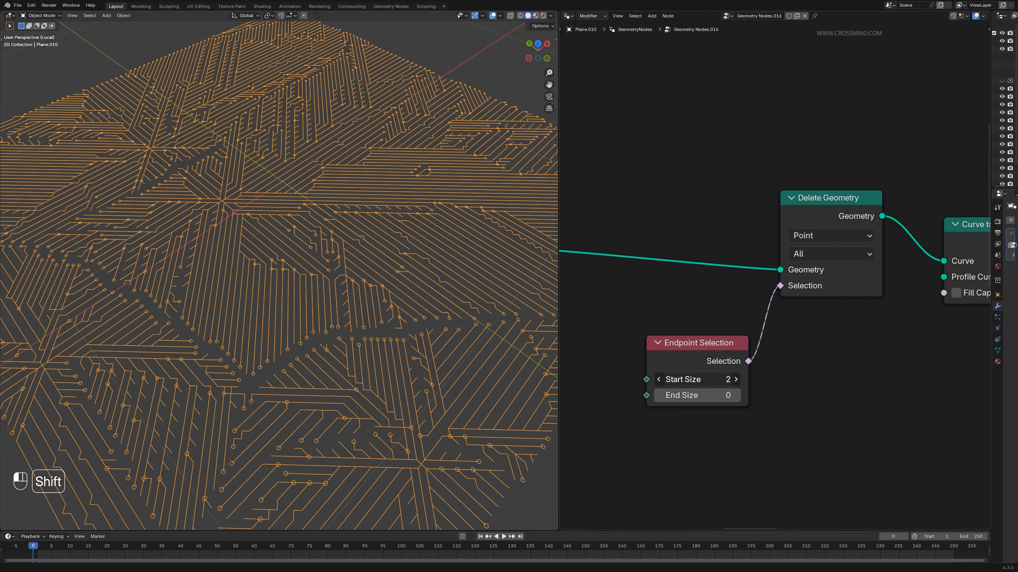
pyautogui.rightClick(678, 380)
pyautogui.scroll(-3, 405, 384)
# - Save the file and insert a Curve to Mesh node between Join Geometry and Group Output
pyautogui.hotkey('ctrl', 's')
pyautogui.moveTo(404, 384); pyautogui.dragTo(374, 381, button='middle')
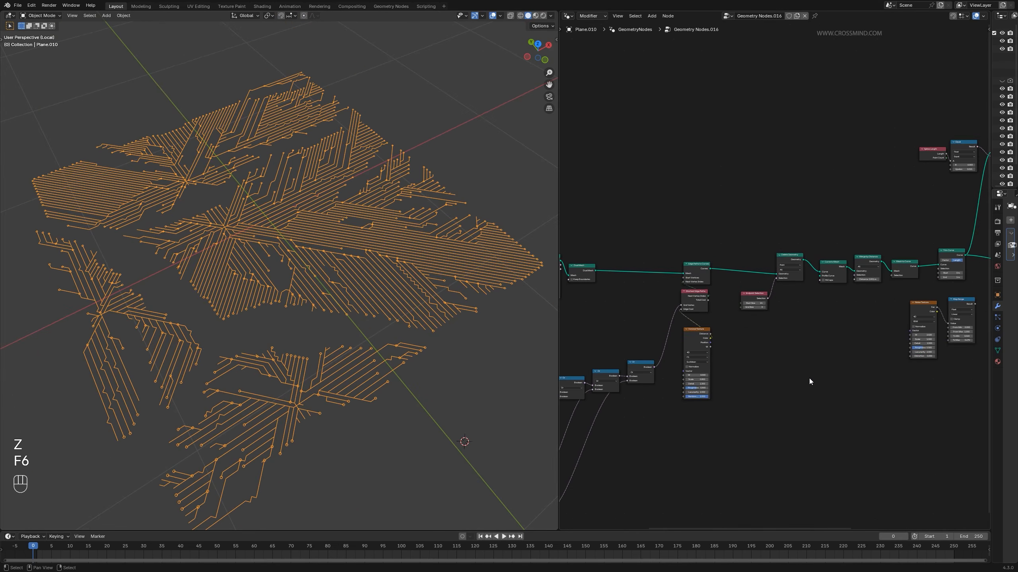
pyautogui.moveTo(809, 378); pyautogui.dragTo(711, 335, button='middle')
pyautogui.scroll(-2, 710, 335)
pyautogui.scroll(5, 786, 292)
pyautogui.hotkey('shift', 'a')
pyautogui.write('curve')
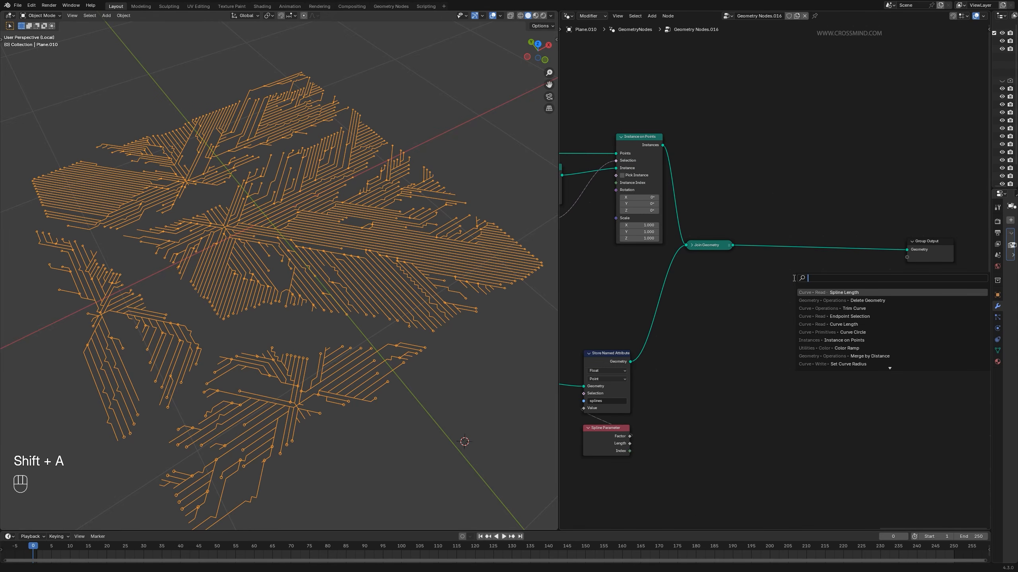
pyautogui.write('to mes')
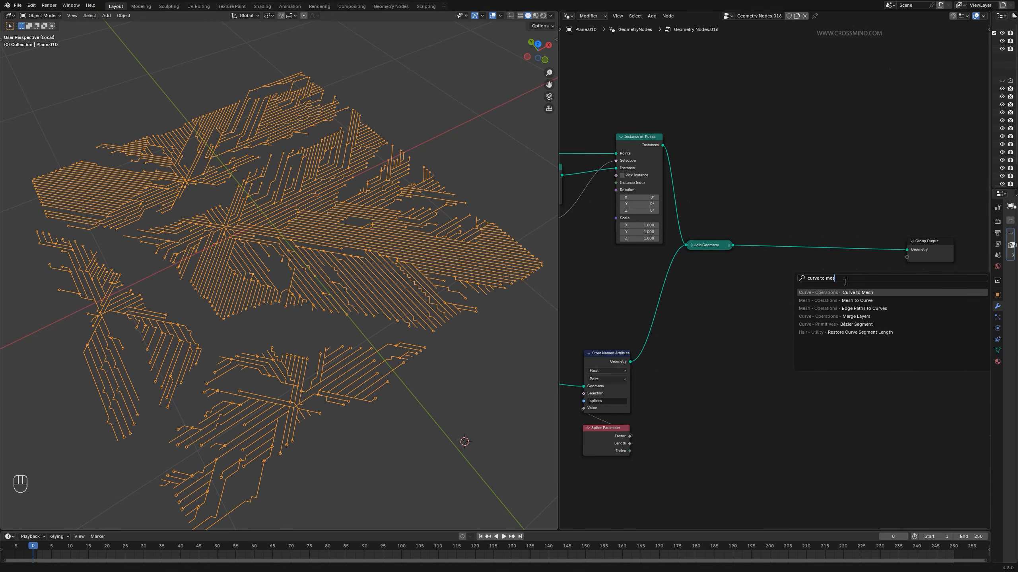
pyautogui.press('Return')
pyautogui.click(802, 283)
# - Add a Curve Line node below Curve to Mesh and connect its Curve output to the Profile Curve input
pyautogui.scroll(1, 802, 283)
pyautogui.hotkey('shift', 'a')
pyautogui.write('line')
pyautogui.click(852, 306)
pyautogui.click(838, 300)
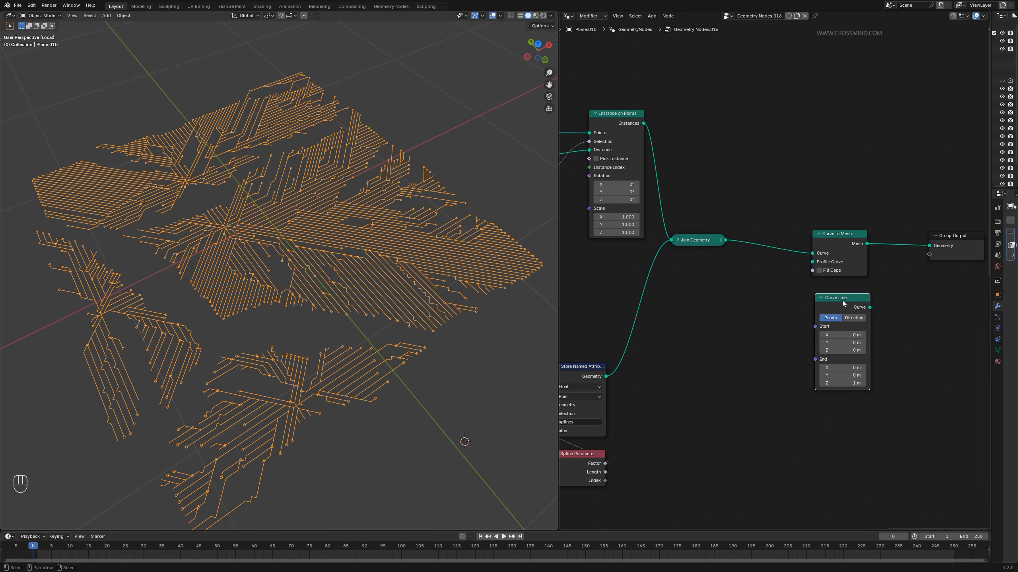
pyautogui.scroll(1, 837, 302)
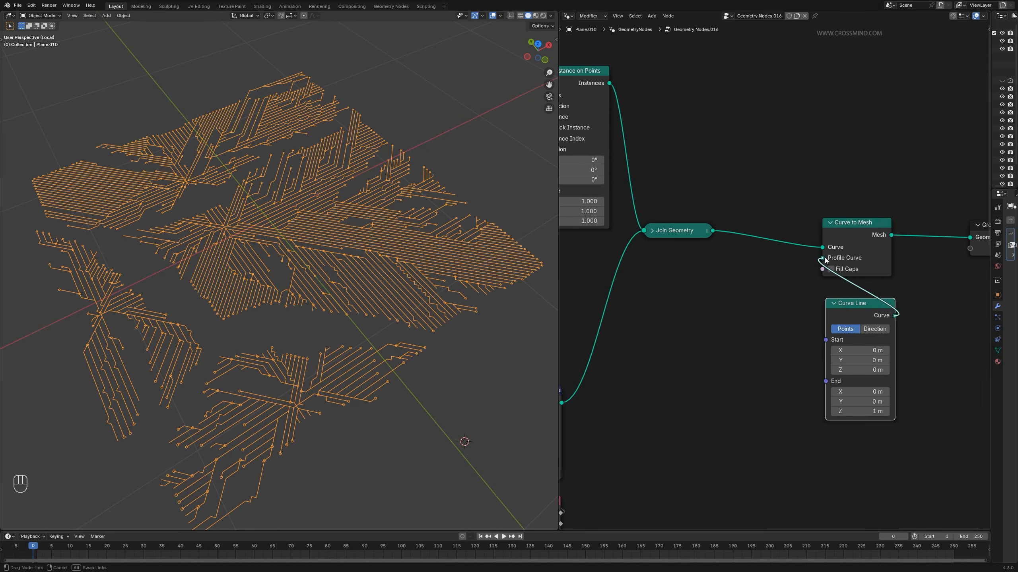
pyautogui.moveTo(824, 260); pyautogui.dragTo(823, 259)
pyautogui.scroll(1, 828, 377)
# - Try a Curve Line End Z of 0.001 m and inspect the resulting mesh up close
pyautogui.click(899, 447)
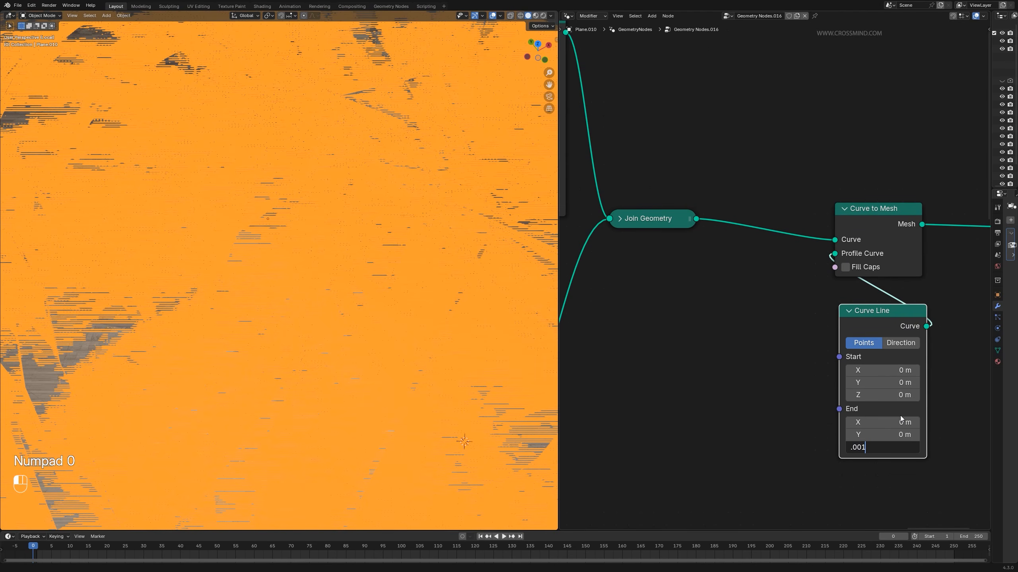
pyautogui.press('Return')
pyautogui.scroll(5, 269, 254)
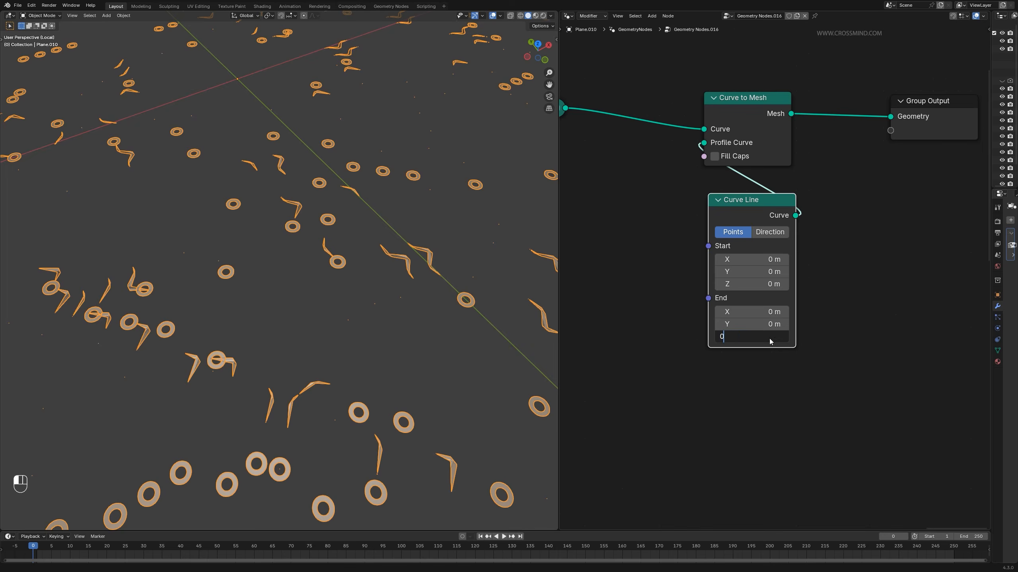
# - Set the Curve Line's End Z to 0 m and End X to 0.001 m, and check the flat strips
pyautogui.press('Return')
pyautogui.click(781, 312)
pyautogui.write('.001')
pyautogui.press('Return')
pyautogui.scroll(-3, 513, 318)
pyautogui.scroll(1, 784, 338)
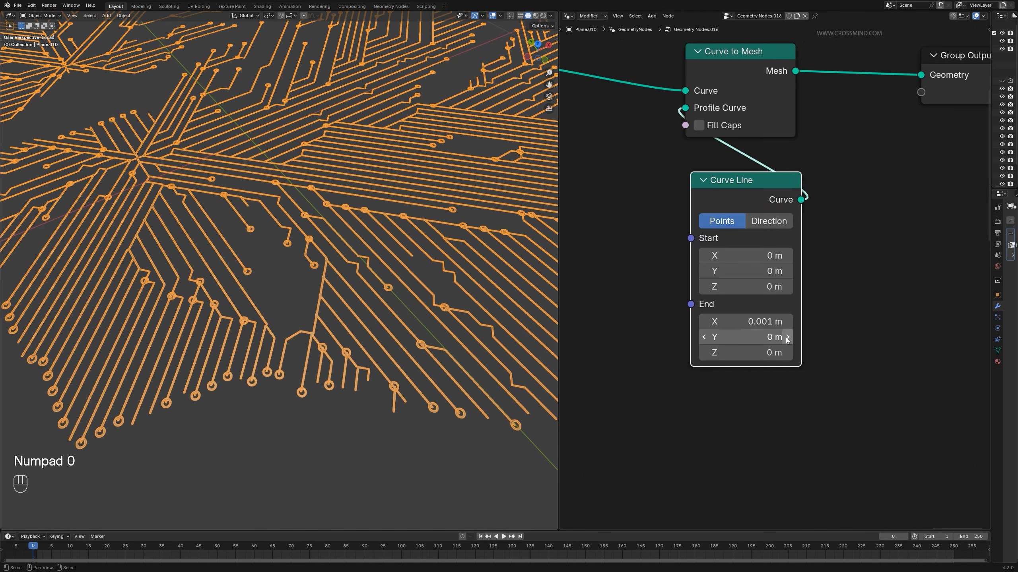
pyautogui.scroll(-3, 378, 287)
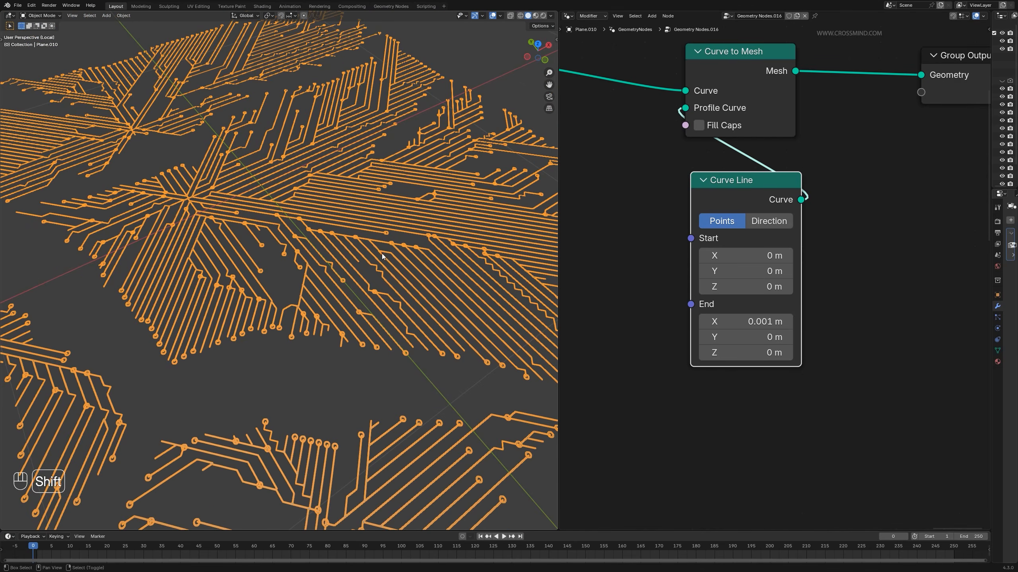
# - Save the Blender file with the current circuit line setup
pyautogui.scroll(-5, 380, 252)
pyautogui.hotkey('ctrl', 's')
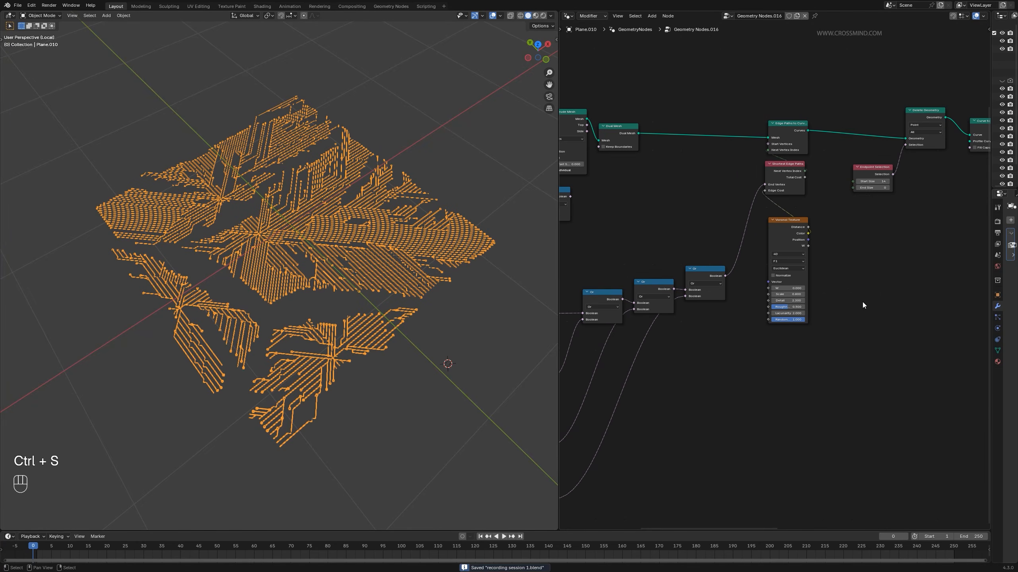
# - Move the Grid node away from the Extrude Mesh node to free space for another mesh source
pyautogui.scroll(2, 862, 302)
pyautogui.moveTo(869, 237); pyautogui.dragTo(795, 265)
pyautogui.scroll(-1, 879, 277)
pyautogui.moveTo(849, 313); pyautogui.dragTo(832, 336, button='middle')
pyautogui.scroll(-4, 833, 336)
pyautogui.moveTo(909, 316); pyautogui.dragTo(700, 295, button='middle')
pyautogui.scroll(1, 864, 278)
pyautogui.scroll(3, 729, 237)
pyautogui.moveTo(689, 169); pyautogui.dragTo(729, 208, button='middle')
pyautogui.scroll(1, 745, 201)
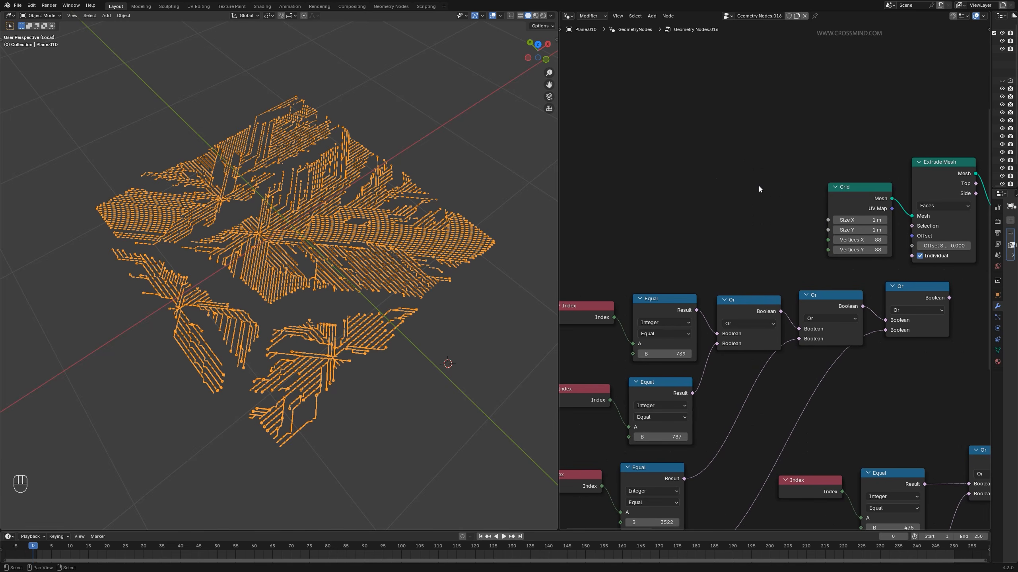
pyautogui.moveTo(849, 196); pyautogui.dragTo(755, 120)
# - Add a Cube mesh node and connect its Mesh output to Extrude Mesh in place of the grid
pyautogui.hotkey('shift', 'a')
pyautogui.write('c')
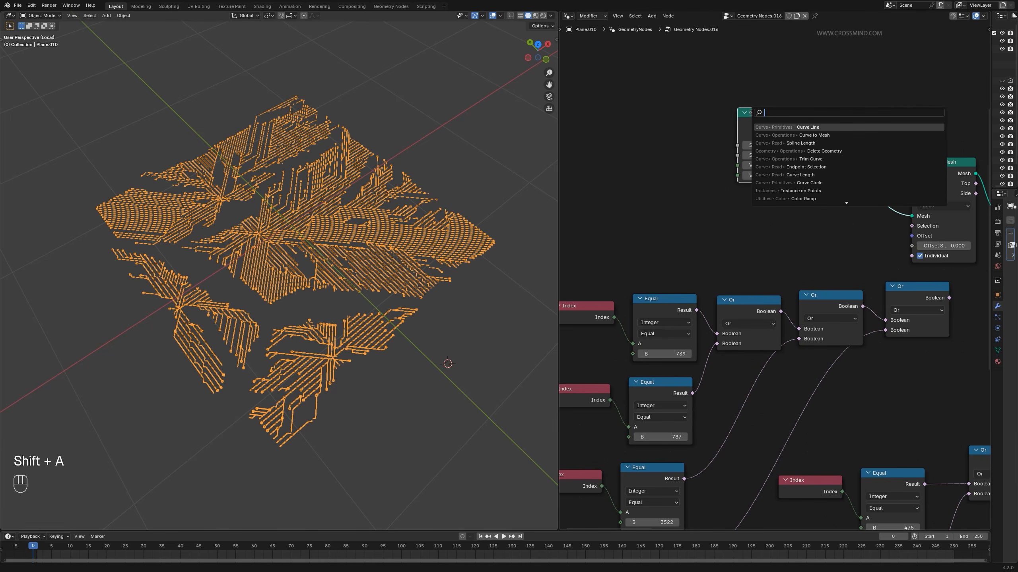
pyautogui.write('ub')
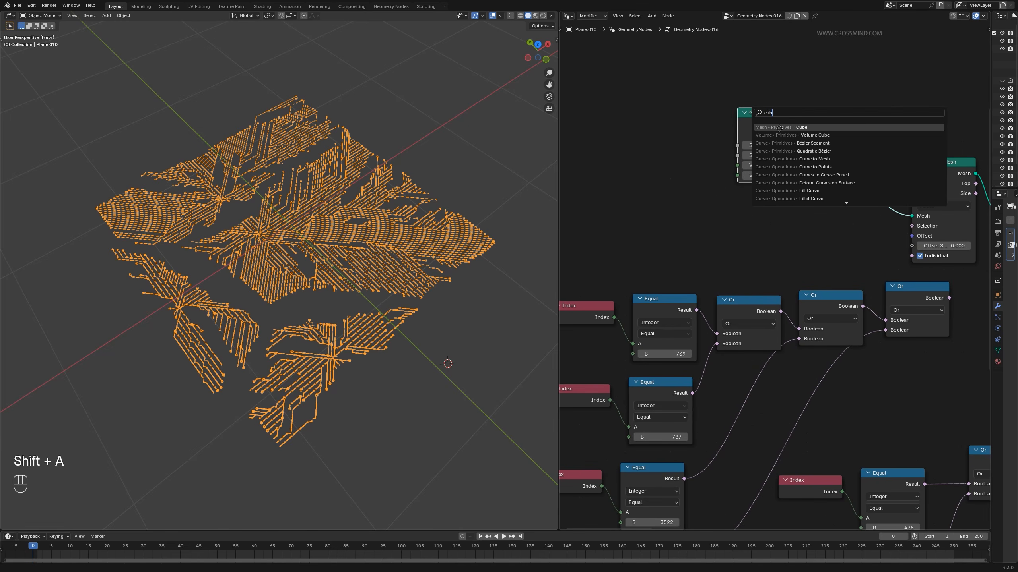
pyautogui.click(787, 127)
pyautogui.click(730, 192)
pyautogui.moveTo(886, 208); pyautogui.dragTo(907, 216)
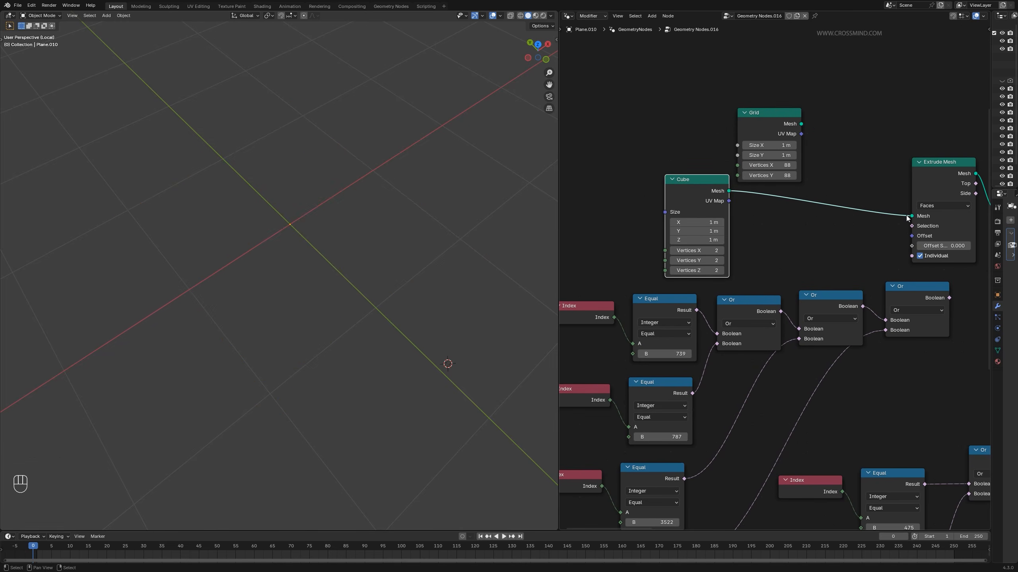
# - Set the Cube node's Vertices X, Y and Z to 50
pyautogui.moveTo(725, 250); pyautogui.dragTo(719, 270)
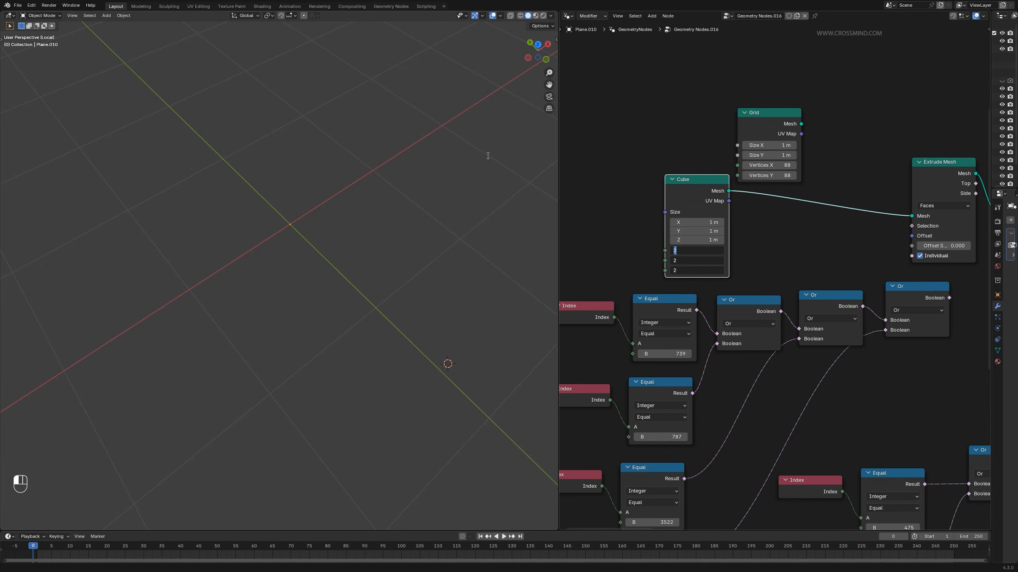
pyautogui.write('50')
pyautogui.press('Return')
pyautogui.moveTo(389, 291); pyautogui.dragTo(463, 251, button='middle')
pyautogui.scroll(-4, 368, 248)
pyautogui.scroll(-2, 311, 227)
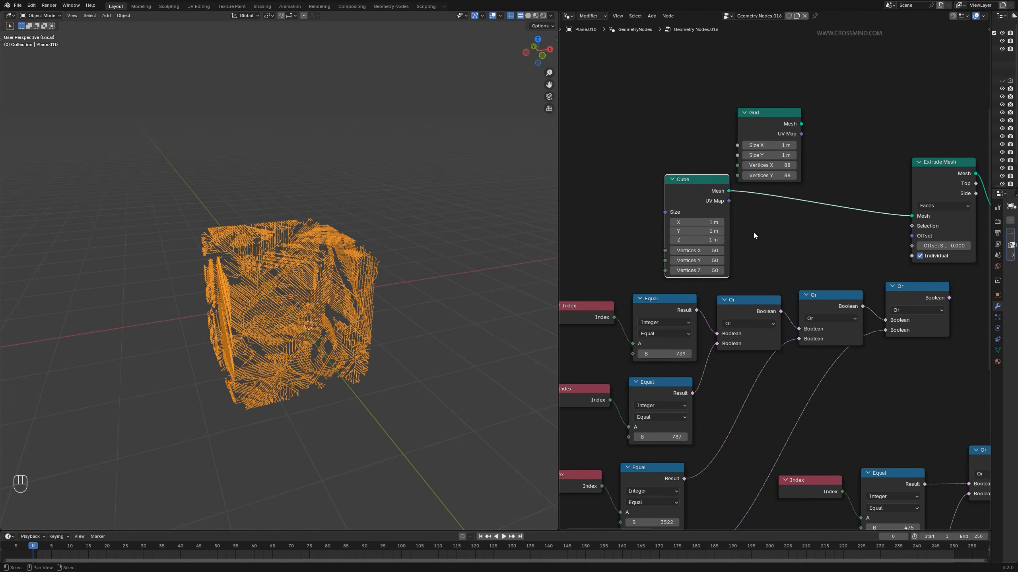
# - Add the Ch47_Face.001 object to the node tree as an Object Info node beside the Grid node
pyautogui.scroll(-1, 791, 220)
pyautogui.hotkey('shift', 'a')
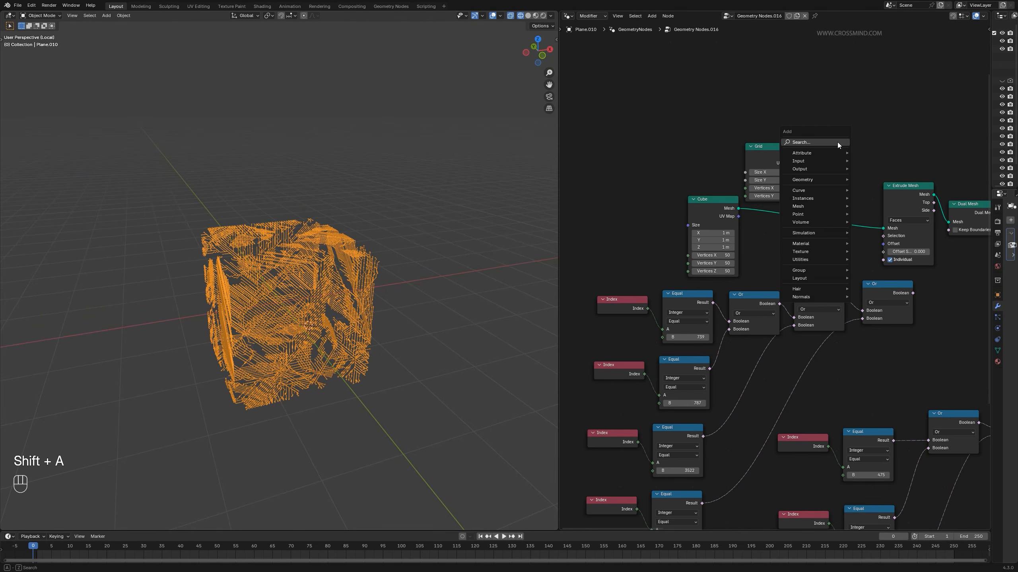
pyautogui.moveTo(990, 111); pyautogui.dragTo(868, 112)
pyautogui.moveTo(694, 164); pyautogui.dragTo(650, 123, button='middle')
pyautogui.moveTo(926, 89); pyautogui.dragTo(664, 68)
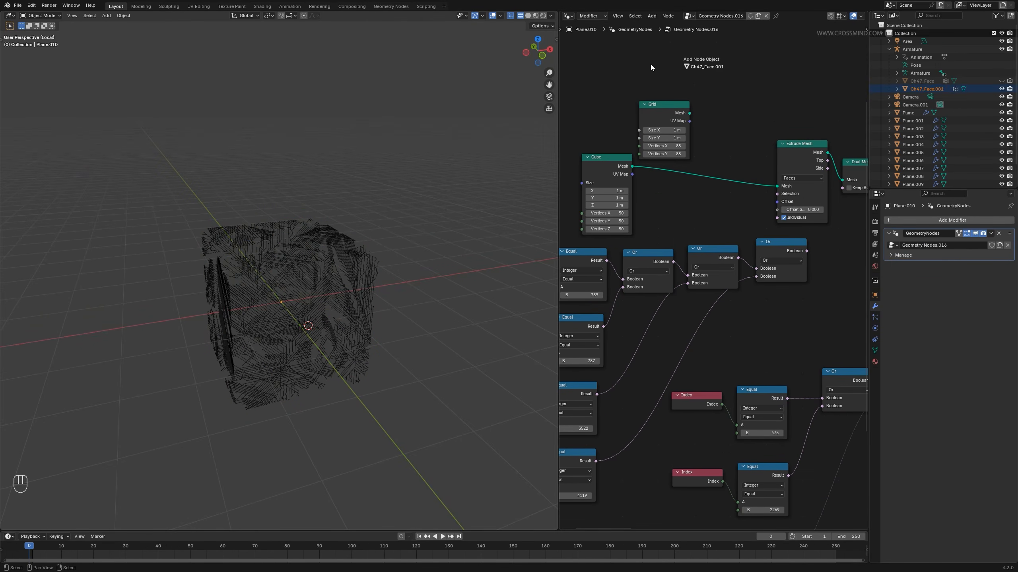
pyautogui.moveTo(595, 74); pyautogui.dragTo(596, 78)
pyautogui.press('n')
pyautogui.press('n')
pyautogui.moveTo(868, 122); pyautogui.dragTo(978, 122)
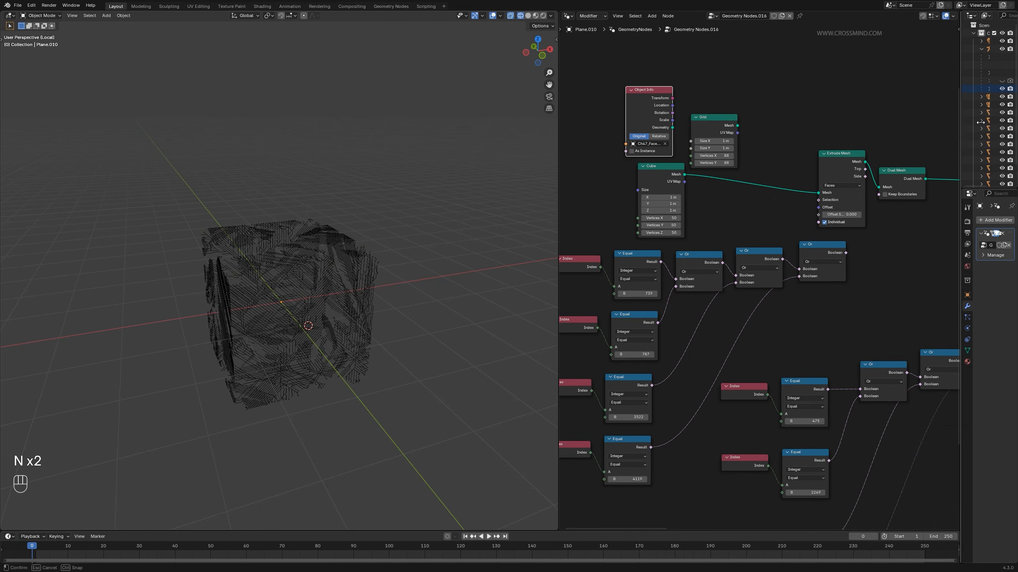
# - Undo the most recent scene changes
pyautogui.hotkey('ctrl', 'z')
pyautogui.hotkey('ctrl', 'z')
pyautogui.hotkey('ctrl', 'z')
pyautogui.hotkey('ctrl', 'z')
pyautogui.hotkey('ctrl', 'z')
pyautogui.hotkey('ctrl', 'z')
pyautogui.hotkey('ctrl', 'z')
pyautogui.hotkey('ctrl', 'z')
pyautogui.hotkey('ctrl', 'z')
pyautogui.hotkey('ctrl', 'z')
pyautogui.hotkey('ctrl', 'z')
pyautogui.hotkey('ctrl', 'z')
pyautogui.hotkey('ctrl', 'z')
# - Set the Object Info node to Relative and connect its Geometry output to the Extrude Mesh input
pyautogui.click(661, 182)
pyautogui.moveTo(670, 171); pyautogui.dragTo(685, 194)
pyautogui.moveTo(840, 248); pyautogui.dragTo(841, 247)
# - Examine the circuit lines on the face up close in wireframe shading
pyautogui.moveTo(393, 313); pyautogui.dragTo(544, 17, button='middle')
pyautogui.scroll(3, 392, 322)
pyautogui.rightClick(392, 321)
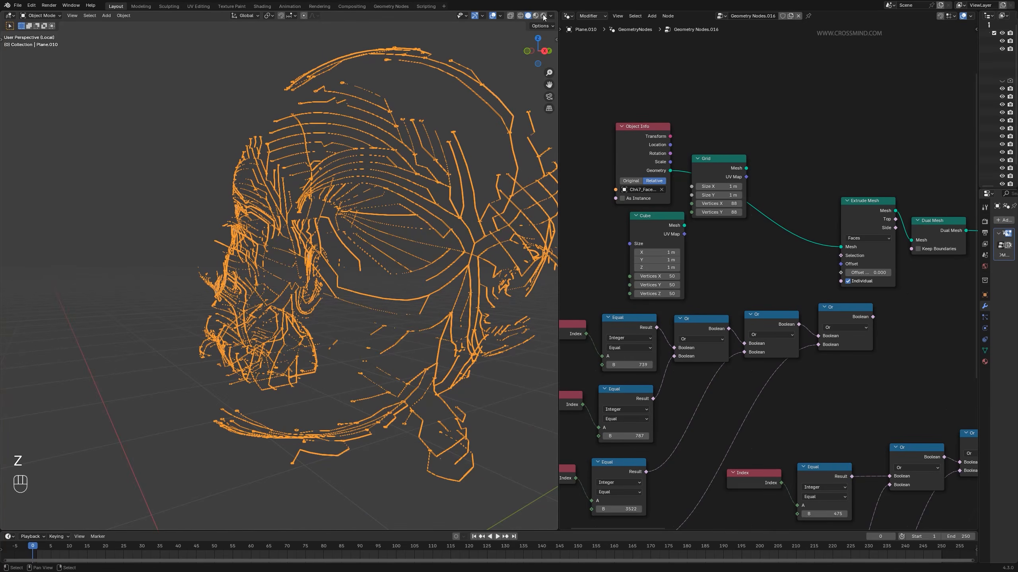
pyautogui.click(544, 15)
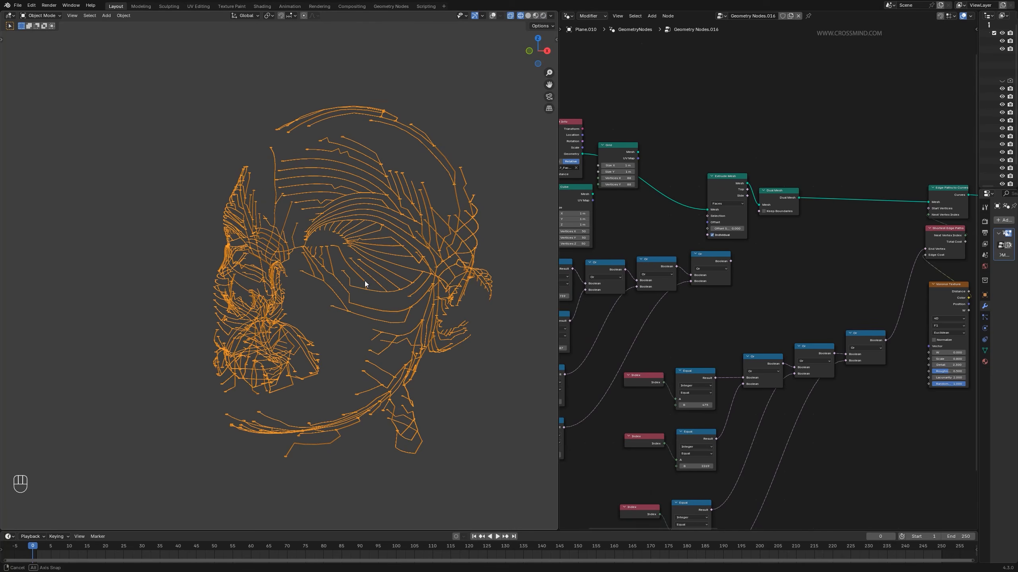
pyautogui.scroll(4, 401, 266)
pyautogui.moveTo(400, 266)
pyautogui.mouseDown(button='middle')
pyautogui.moveTo(389, 279)
pyautogui.moveTo(386, 267)
pyautogui.mouseUp(button='middle')
pyautogui.keyDown('shift'); pyautogui.moveTo(386, 267); pyautogui.dragTo(358, 268, button='middle'); pyautogui.keyUp('shift')
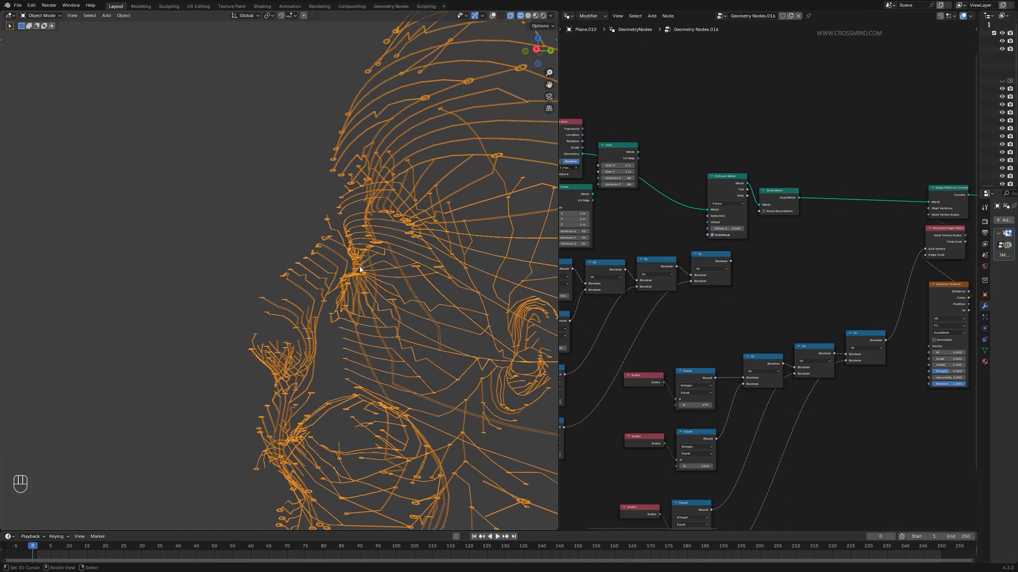
# - Duplicate the face's Object Info node and carry the copy towards the Instance on Points part of the tree
pyautogui.scroll(-3, 765, 216)
pyautogui.click(603, 164)
pyautogui.hotkey('shift', 'd')
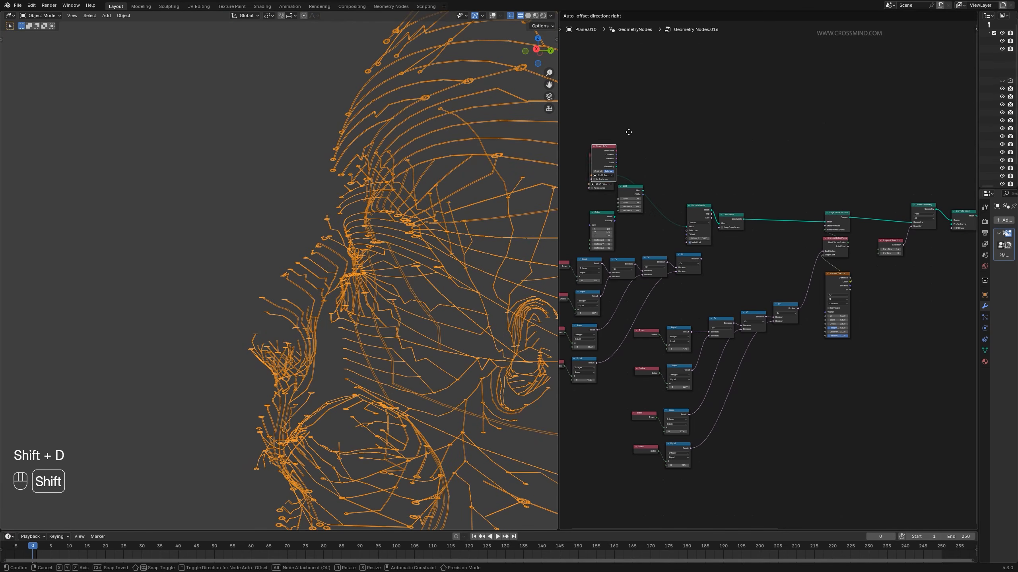
pyautogui.moveTo(900, 155); pyautogui.dragTo(644, 171, button='middle')
pyautogui.press('g')
pyautogui.click(798, 169)
pyautogui.moveTo(821, 197); pyautogui.dragTo(598, 222, button='middle')
pyautogui.scroll(5, 598, 222)
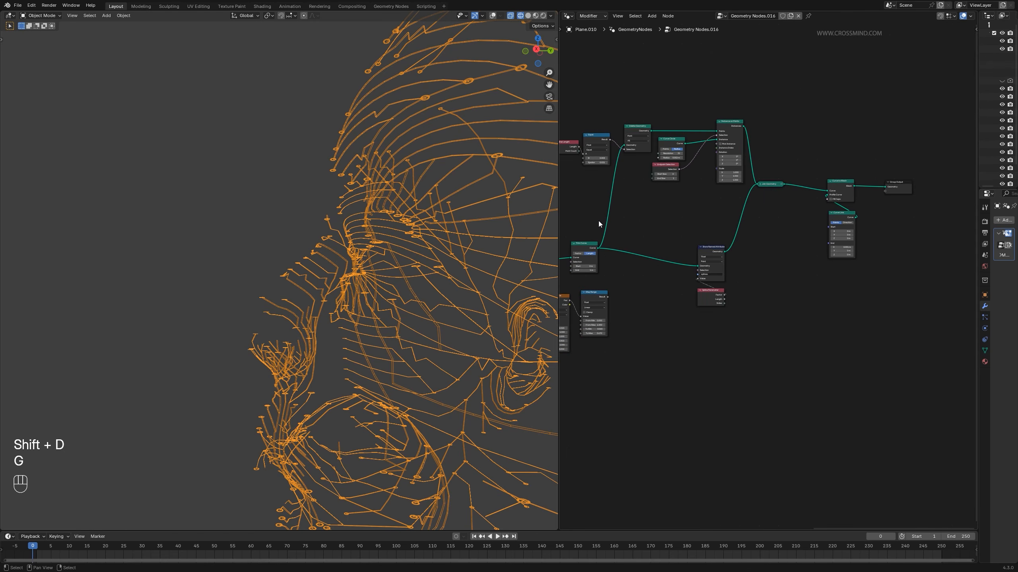
# - Place the duplicated Object Info node just above the Delete Geometry node
pyautogui.moveTo(666, 225); pyautogui.dragTo(816, 393, button='middle')
pyautogui.scroll(4, 815, 393)
pyautogui.press('g')
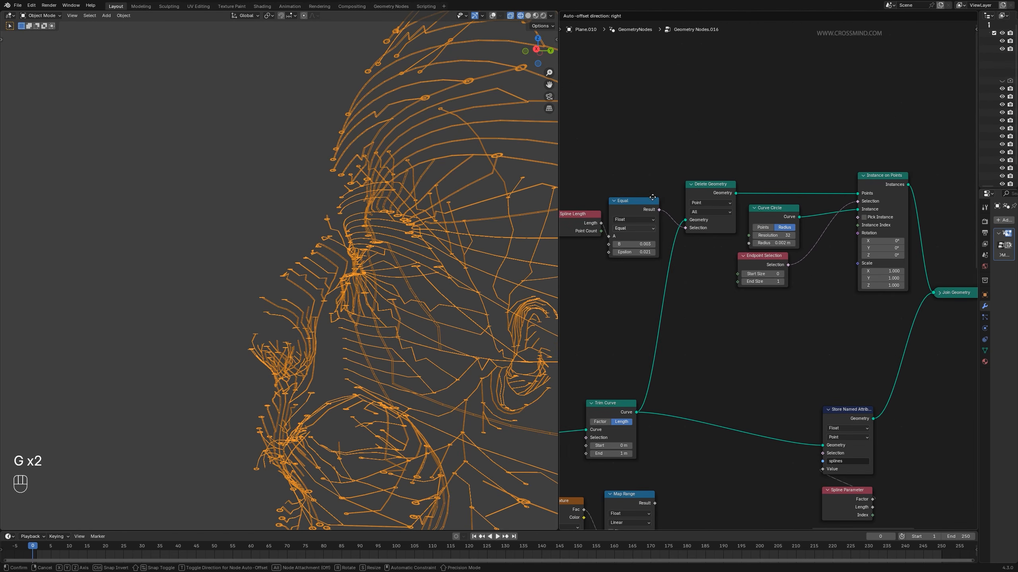
pyautogui.click(934, 100)
pyautogui.scroll(3, 771, 273)
pyautogui.moveTo(772, 272); pyautogui.dragTo(694, 300, button='middle')
pyautogui.moveTo(805, 162); pyautogui.dragTo(872, 278)
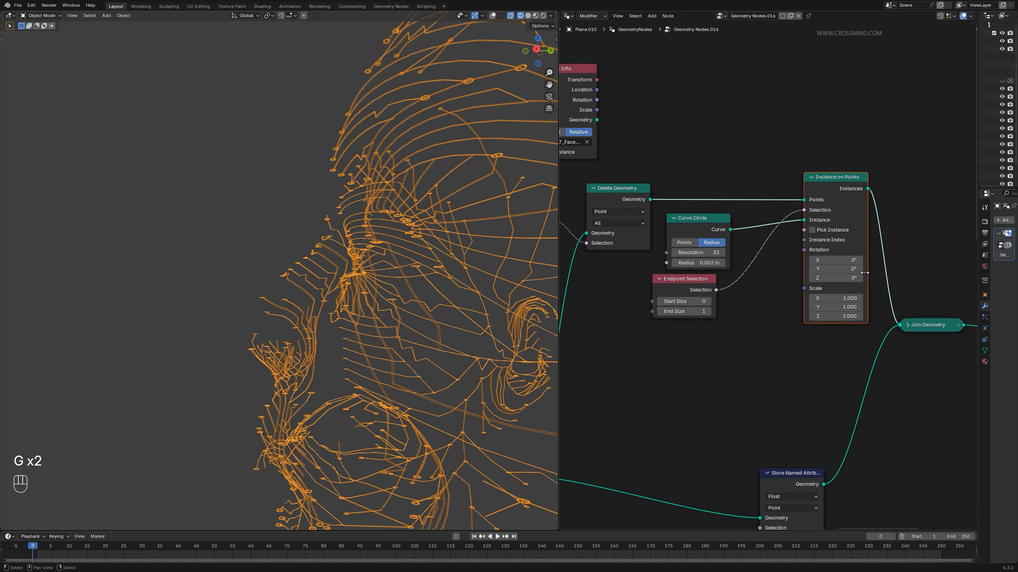
pyautogui.moveTo(580, 73); pyautogui.dragTo(632, 64)
pyautogui.moveTo(724, 165); pyautogui.dragTo(759, 177, button='middle')
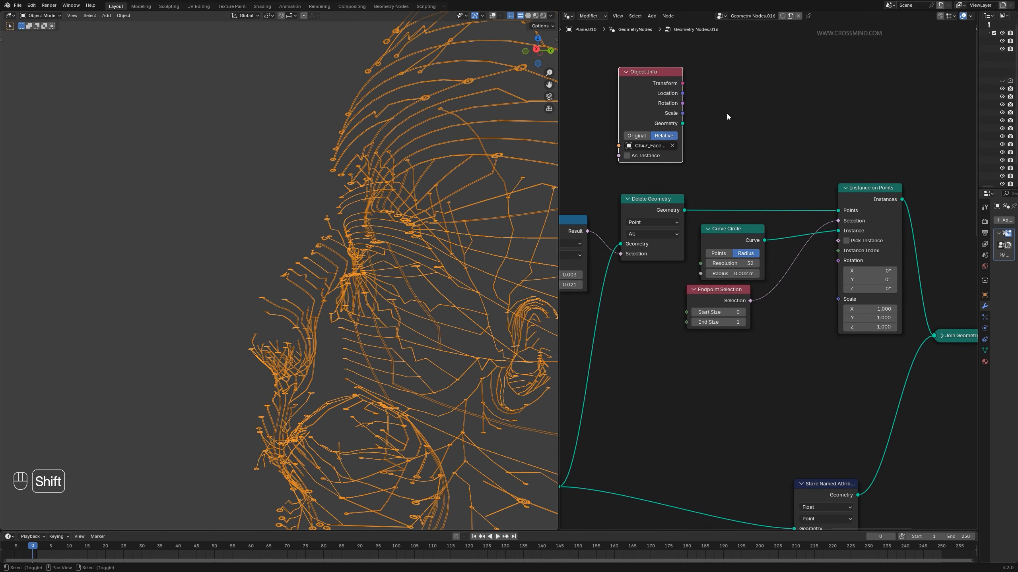
# - Add a Sample Nearest Surface node and connect the duplicated Object Info's Geometry to its Mesh input
pyautogui.hotkey('shift', 'a')
pyautogui.write('sm')
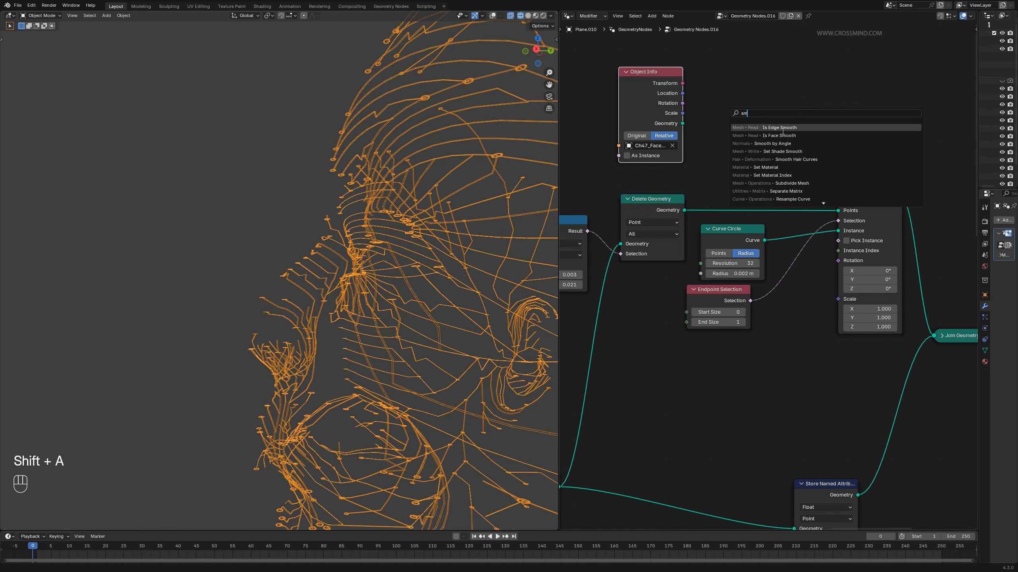
pyautogui.click(795, 166)
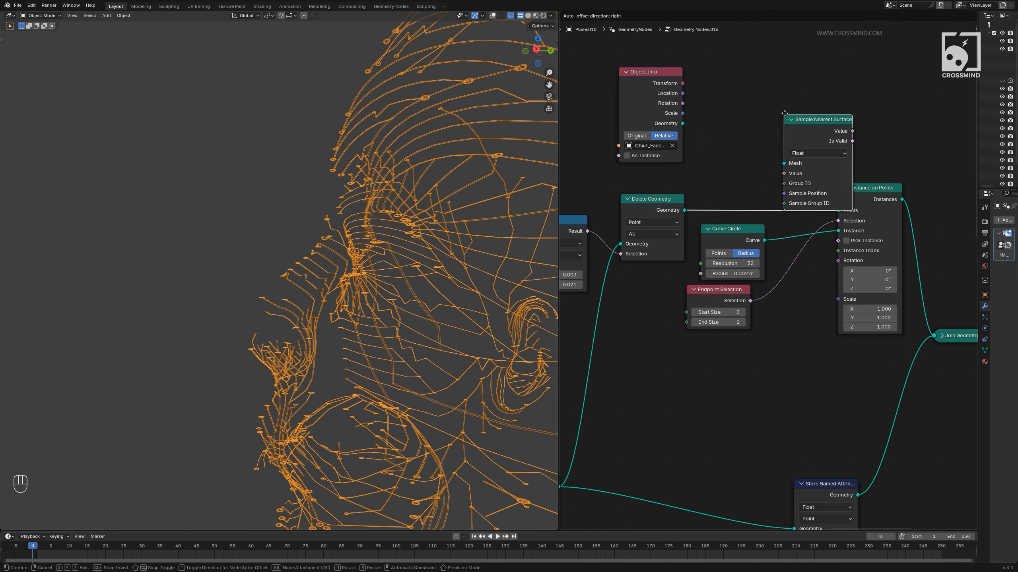
pyautogui.click(725, 66)
pyautogui.moveTo(682, 124); pyautogui.dragTo(714, 113)
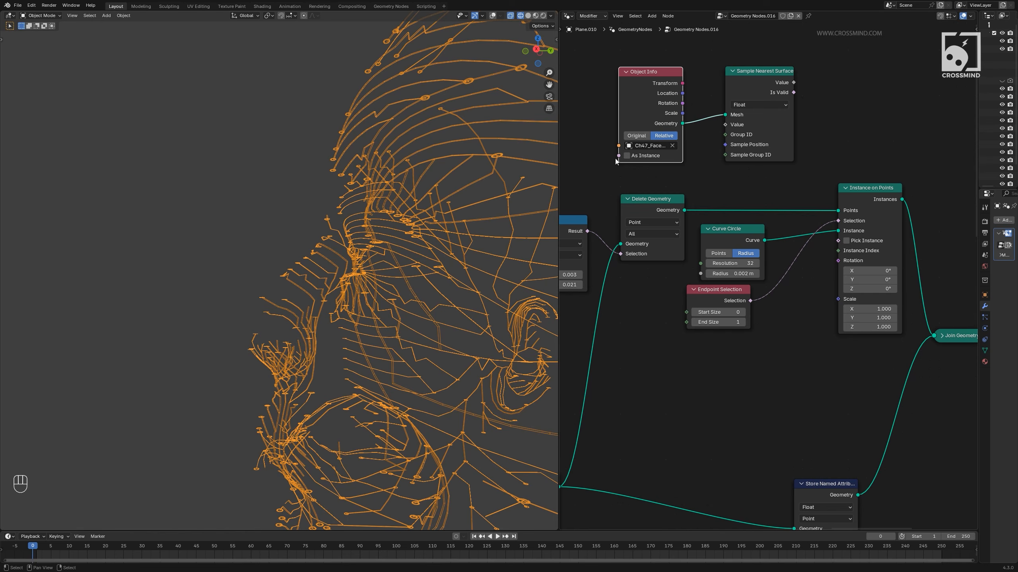
# - Add a Normal node and arrange it directly below the duplicated Object Info node
pyautogui.keyDown('ctrl'); pyautogui.scroll(-2, 824, 111); pyautogui.keyUp('ctrl')
pyautogui.hotkey('shift', 'a')
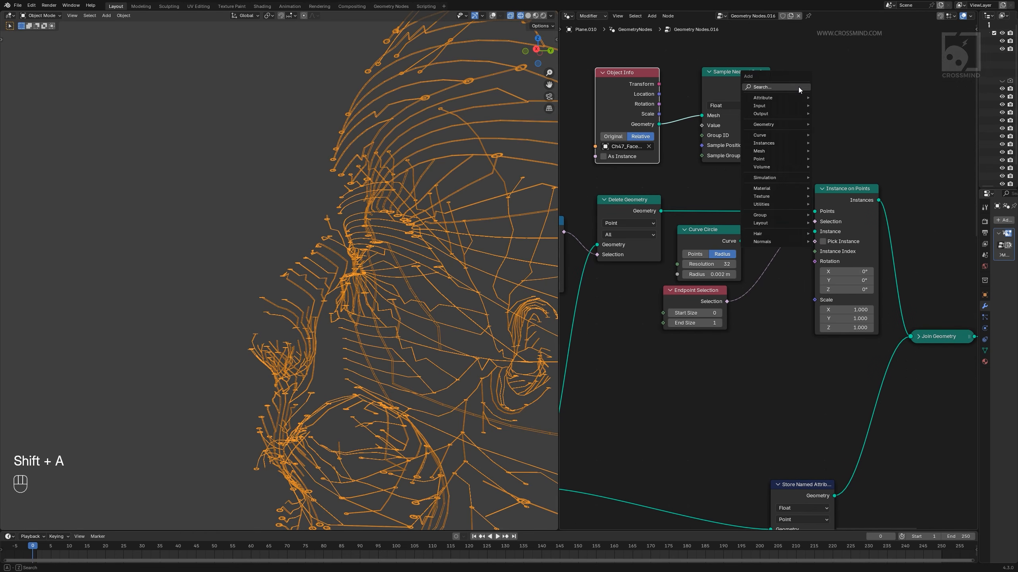
pyautogui.click(798, 87)
pyautogui.write('normal')
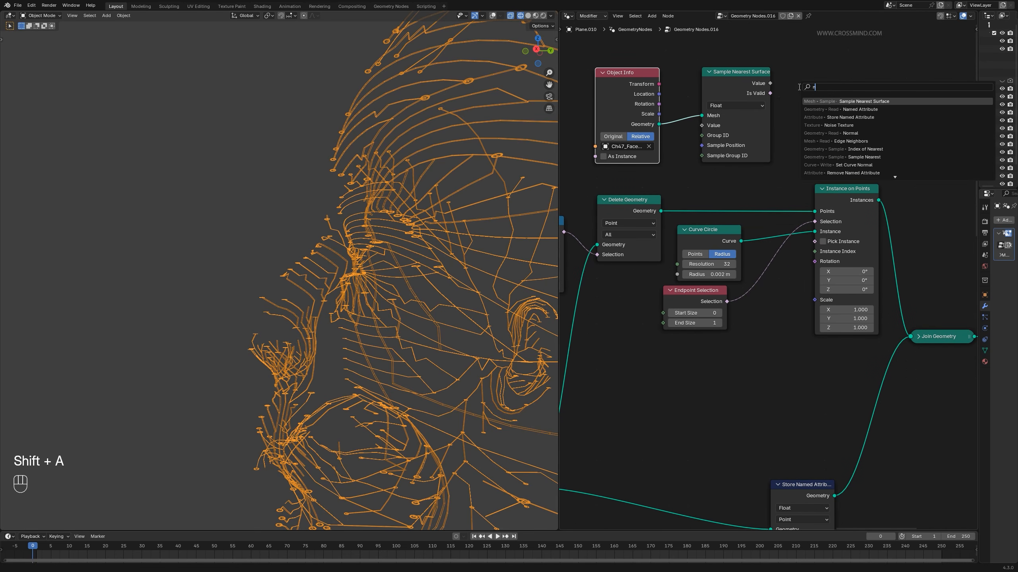
pyautogui.press('Return')
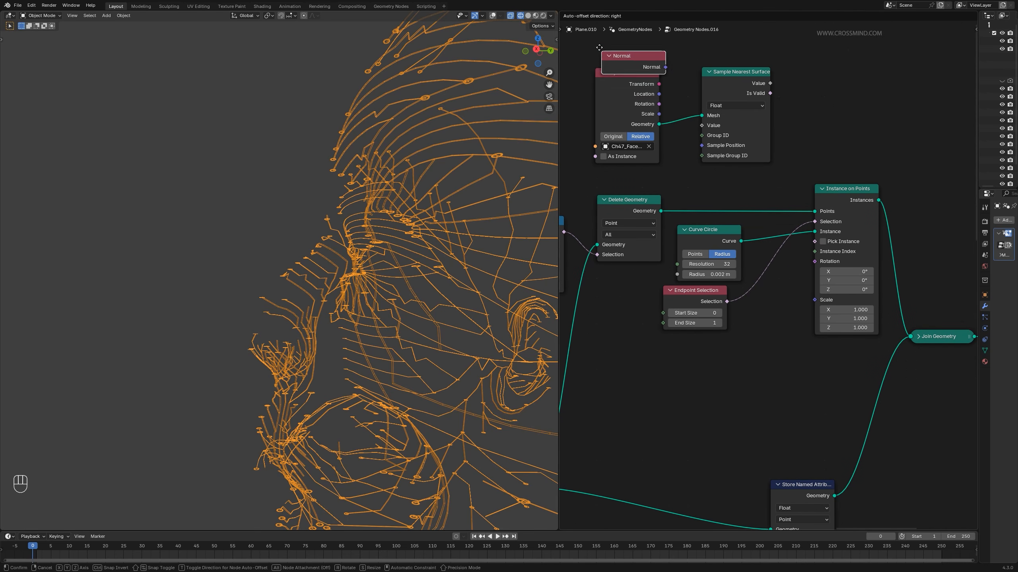
pyautogui.click(551, 86)
pyautogui.moveTo(625, 73); pyautogui.dragTo(644, 41)
pyautogui.moveTo(597, 105); pyautogui.dragTo(633, 152)
# - Feed the Normal into Sample Nearest Surface as a Vector value and connect the sampled value to Instance on Points' Rotation
pyautogui.moveTo(703, 127); pyautogui.dragTo(702, 125)
pyautogui.click(735, 106)
pyautogui.click(730, 133)
pyautogui.scroll(-1, 817, 118)
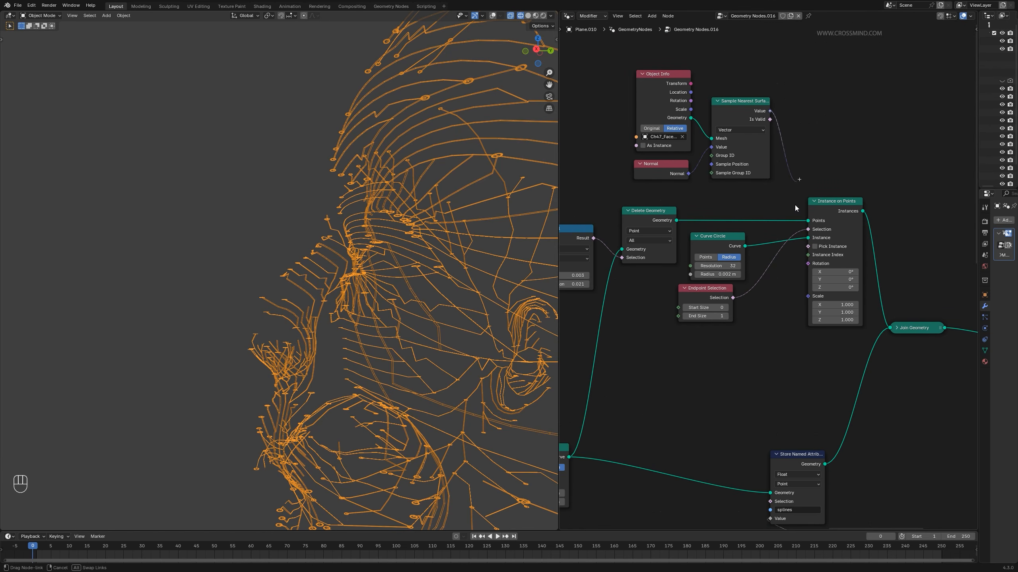
pyautogui.moveTo(800, 264); pyautogui.dragTo(799, 261)
pyautogui.moveTo(401, 224); pyautogui.dragTo(359, 235, button='middle')
# - Insert an Align Rotation to Vector node before Instance on Points' Rotation and route the sampled normal into its Vector input
pyautogui.hotkey('shift', 'a')
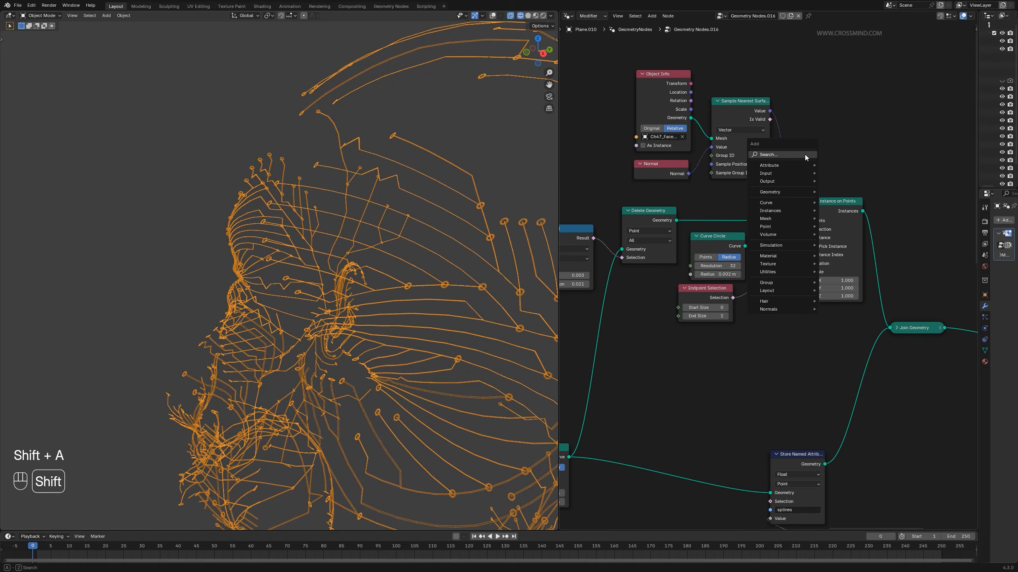
pyautogui.click(805, 154)
pyautogui.write('align rot')
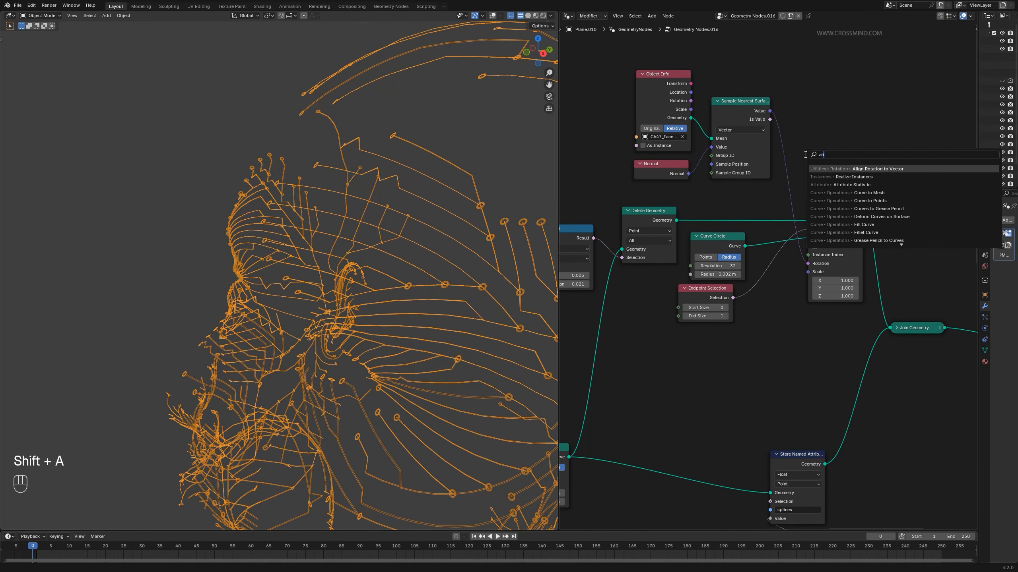
pyautogui.press('Return')
pyautogui.click(799, 112)
pyautogui.scroll(2, 784, 153)
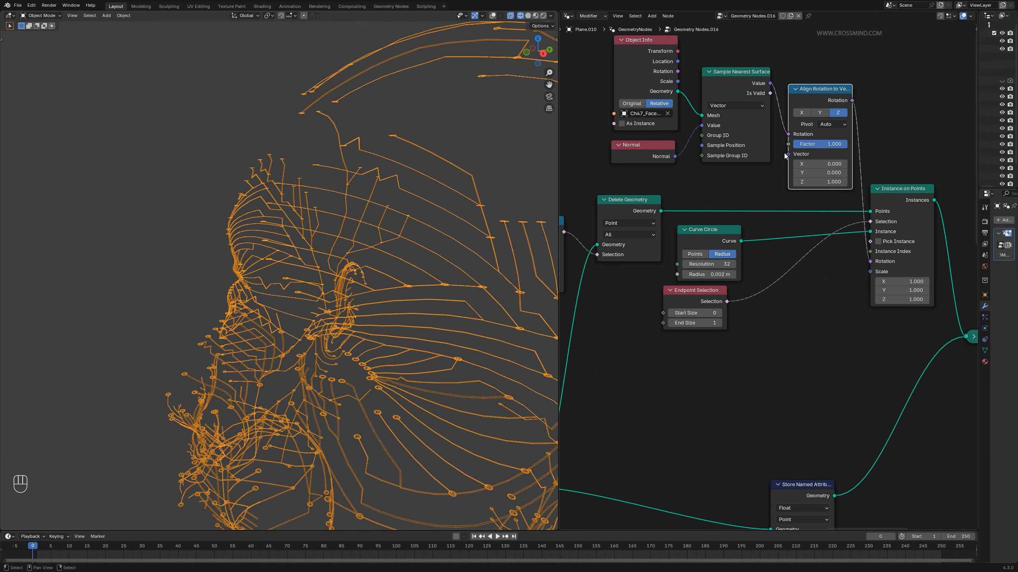
pyautogui.moveTo(772, 154); pyautogui.dragTo(767, 172)
# - Connect the Result of the Equal node comparing with 475 directly to the End Vertex of Shortest Edge Paths
pyautogui.moveTo(501, 179); pyautogui.dragTo(372, 177, button='middle')
pyautogui.scroll(-3, 253, 268)
pyautogui.moveTo(253, 267); pyautogui.dragTo(302, 277, button='middle')
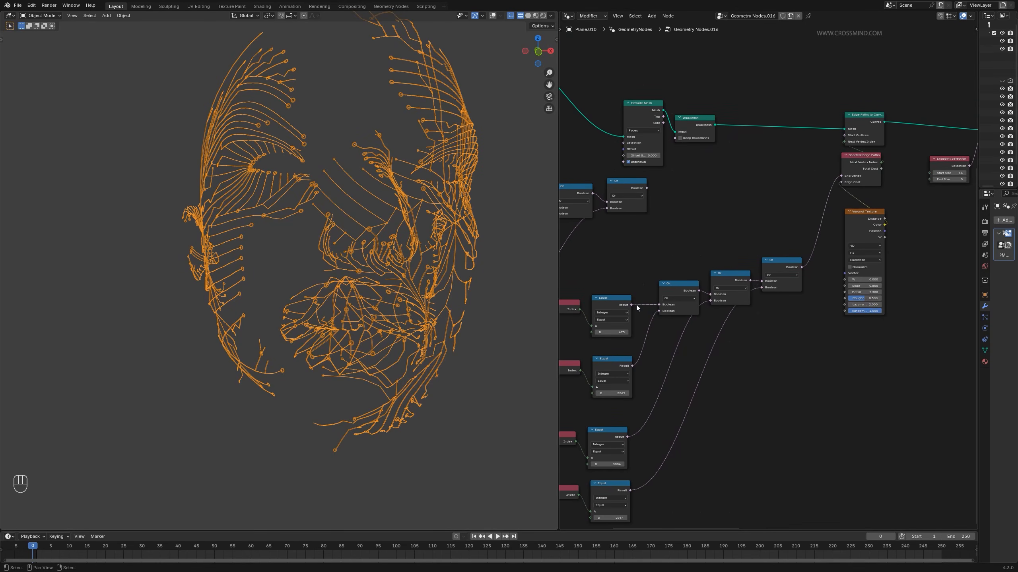
pyautogui.moveTo(631, 304); pyautogui.dragTo(841, 176)
pyautogui.moveTo(306, 299); pyautogui.dragTo(341, 301, button='middle')
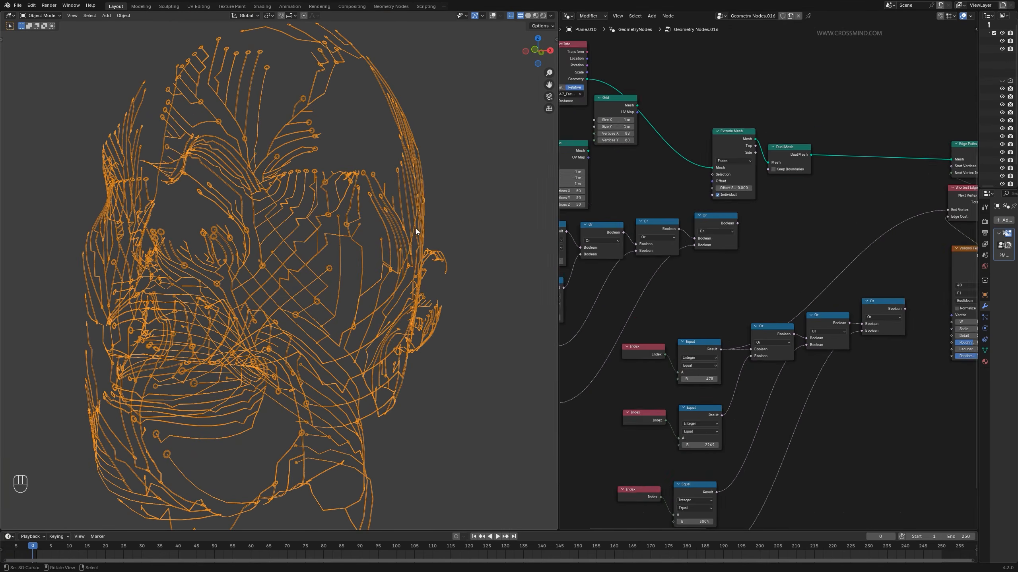
# - Insert a Subdivide Mesh node between the face's Object Info and the Extrude Mesh node
pyautogui.scroll(-4, 713, 220)
pyautogui.hotkey('shift', 'a')
pyautogui.click(857, 220)
pyautogui.write('sub')
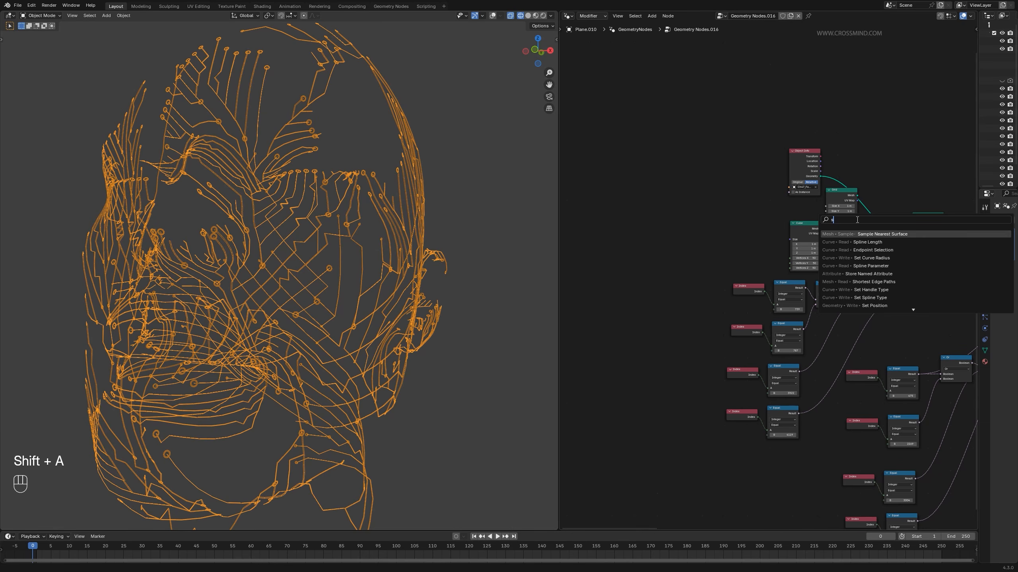
pyautogui.press('Return')
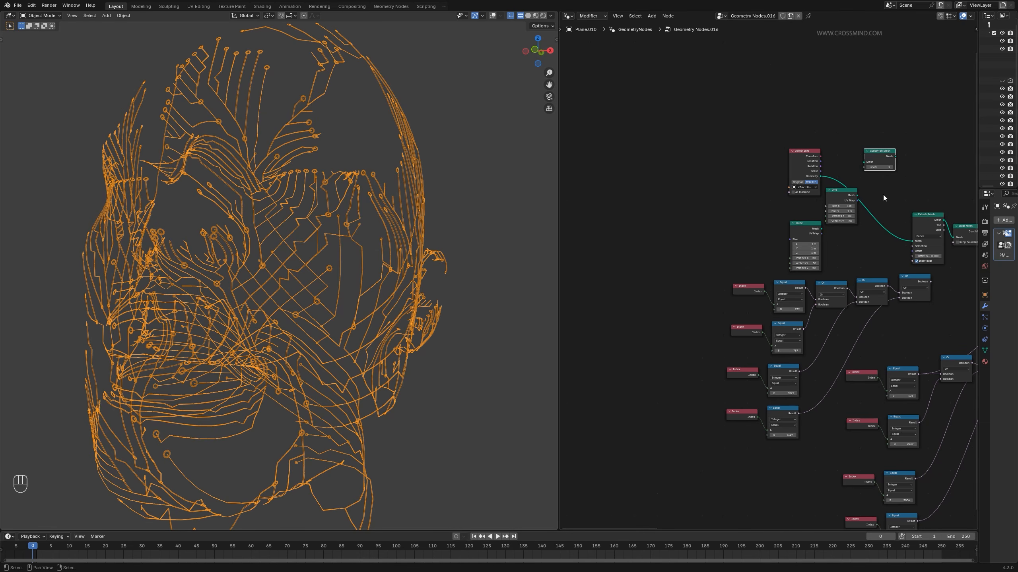
pyautogui.scroll(3, 875, 164)
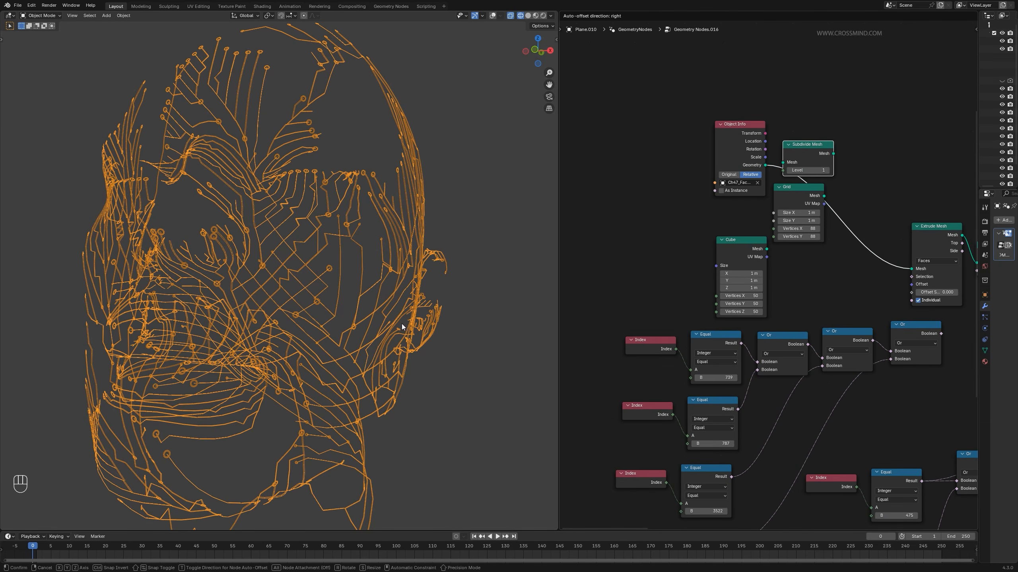
pyautogui.click(440, 304)
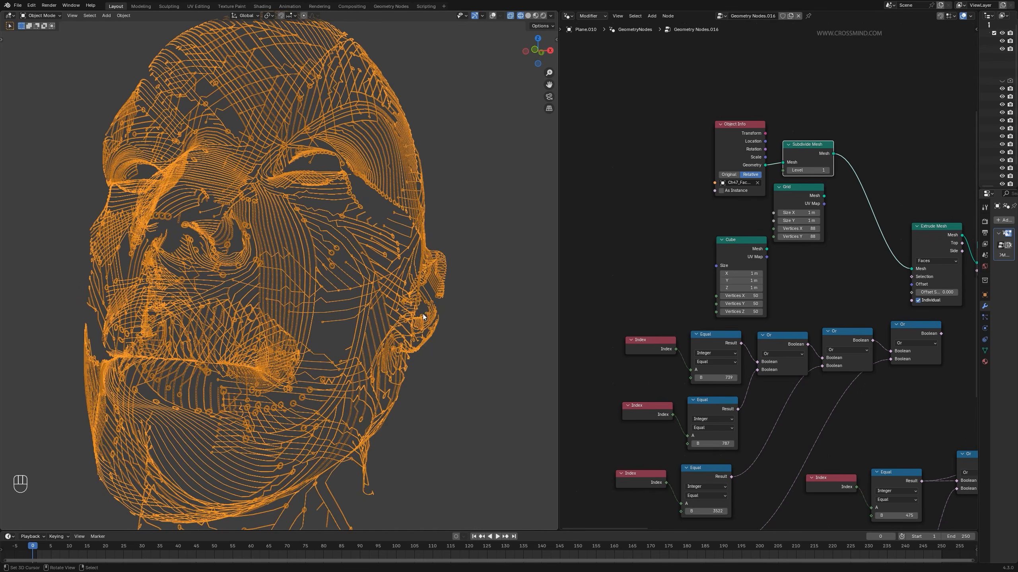
# - Switch the viewport to solid shading and view the denser circuit lines on the face
pyautogui.press('z')
pyautogui.moveTo(445, 342)
pyautogui.mouseDown(button='middle')
pyautogui.moveTo(465, 347)
pyautogui.moveTo(424, 332)
pyautogui.moveTo(384, 335)
pyautogui.mouseUp(button='middle')
pyautogui.keyDown('shift'); pyautogui.moveTo(329, 341); pyautogui.dragTo(434, 332, button='middle'); pyautogui.keyUp('shift')
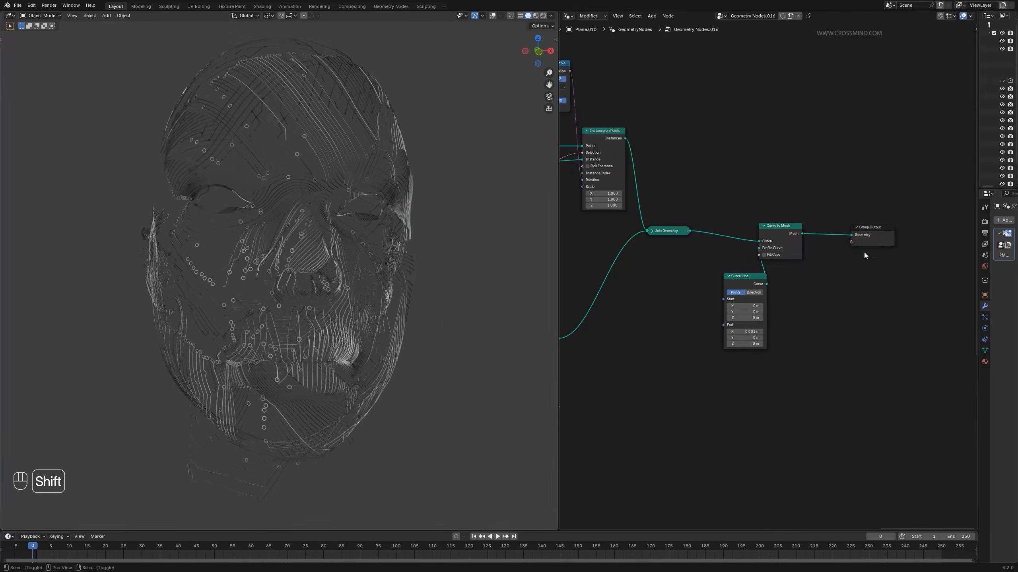
# - Insert a Set Material node between Curve to Mesh and the Group Output
pyautogui.hotkey('shift', 'a')
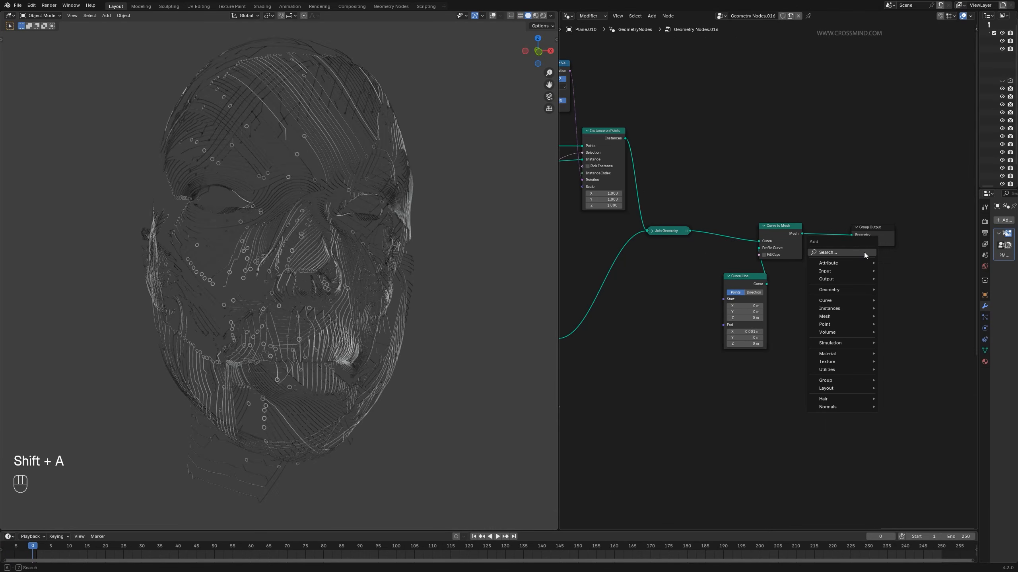
pyautogui.write('set')
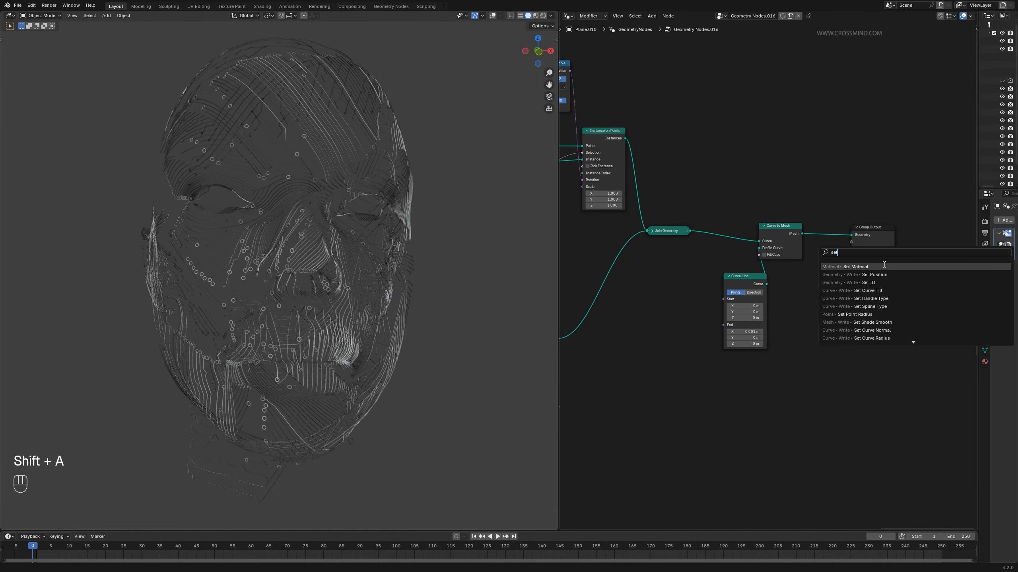
pyautogui.click(884, 265)
pyautogui.click(850, 256)
# - Widen the properties area, show the object's material settings, and assign the wires material in the Set Material node
pyautogui.moveTo(977, 292); pyautogui.dragTo(840, 292)
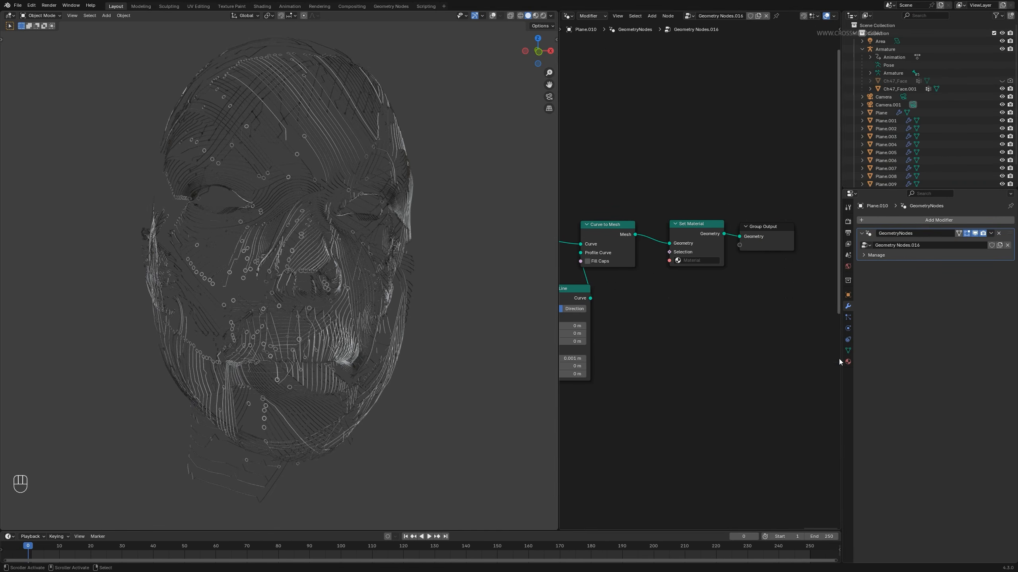
pyautogui.click(848, 362)
pyautogui.click(700, 261)
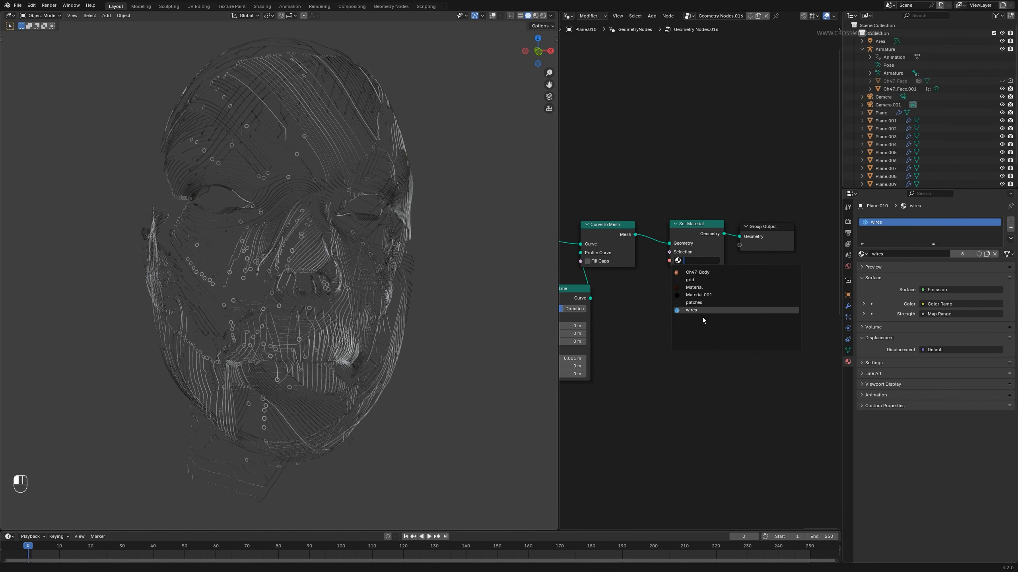
pyautogui.click(689, 311)
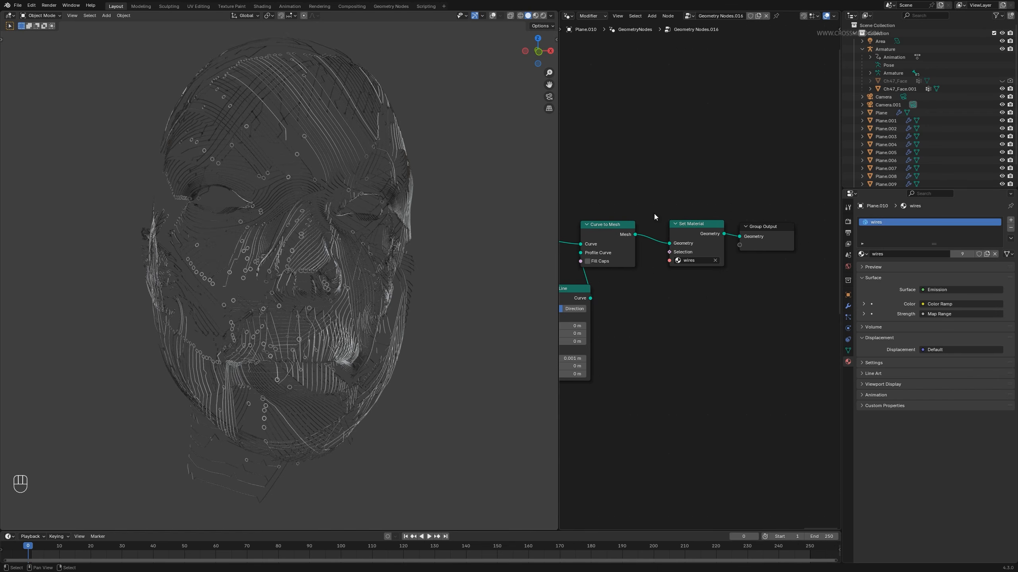
# - Switch the node area to the Shader Editor and bring the whole wires material network into view
pyautogui.click(568, 16)
pyautogui.click(589, 90)
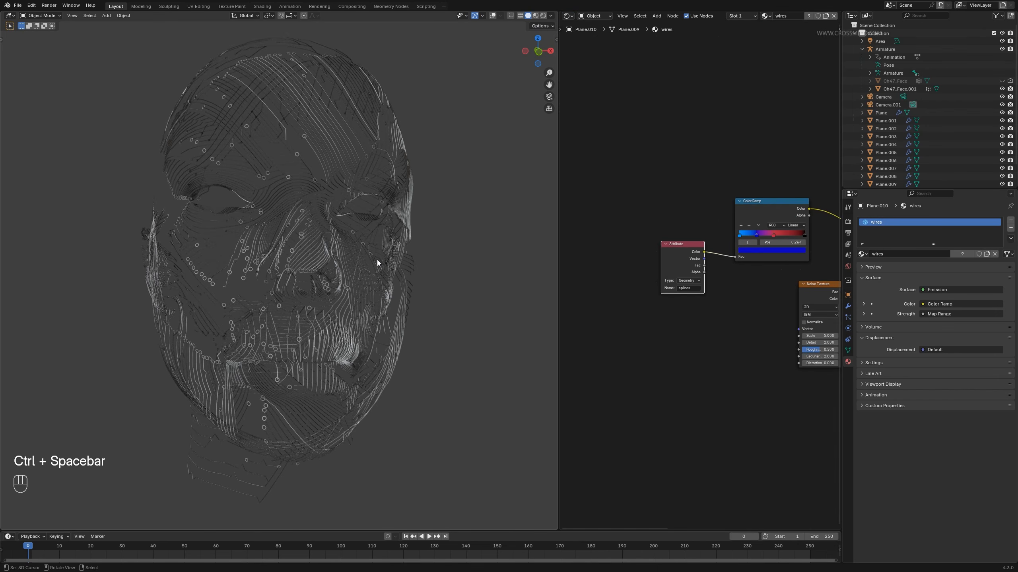
pyautogui.moveTo(682, 306); pyautogui.dragTo(571, 308, button='middle')
pyautogui.scroll(-5, 718, 354)
pyautogui.moveTo(812, 359); pyautogui.dragTo(768, 353, button='middle')
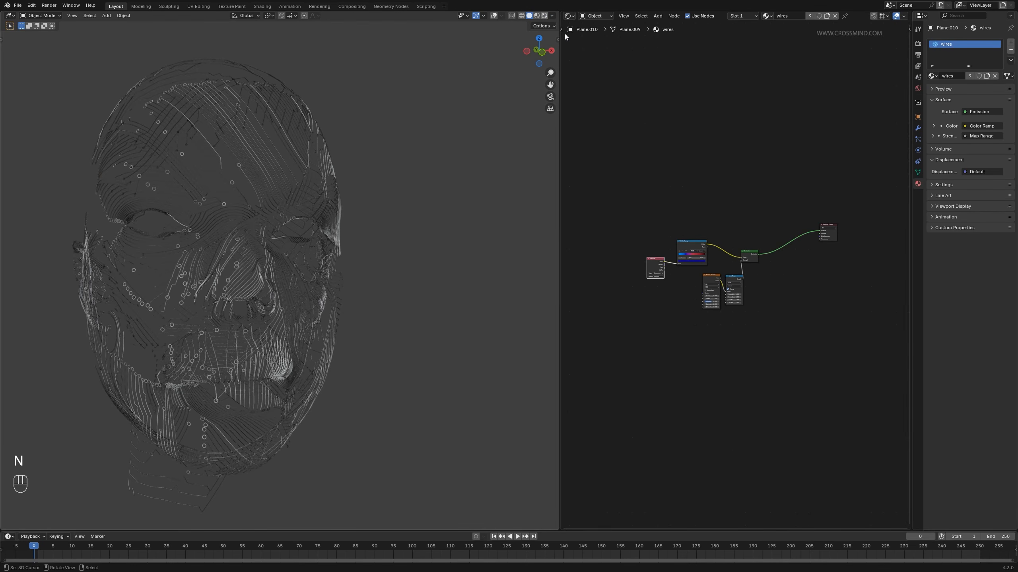
# - Switch the viewport to rendered shading and frame the face beside the material's Attribute and Color Ramp nodes
pyautogui.click(544, 16)
pyautogui.keyDown('shift'); pyautogui.moveTo(399, 127); pyautogui.dragTo(418, 129, button='middle'); pyautogui.keyUp('shift')
pyautogui.scroll(1, 323, 248)
pyautogui.moveTo(781, 313); pyautogui.dragTo(819, 301, button='middle')
pyautogui.scroll(7, 759, 306)
pyautogui.scroll(4, 808, 296)
pyautogui.moveTo(676, 181); pyautogui.dragTo(772, 139, button='middle')
pyautogui.scroll(4, 738, 185)
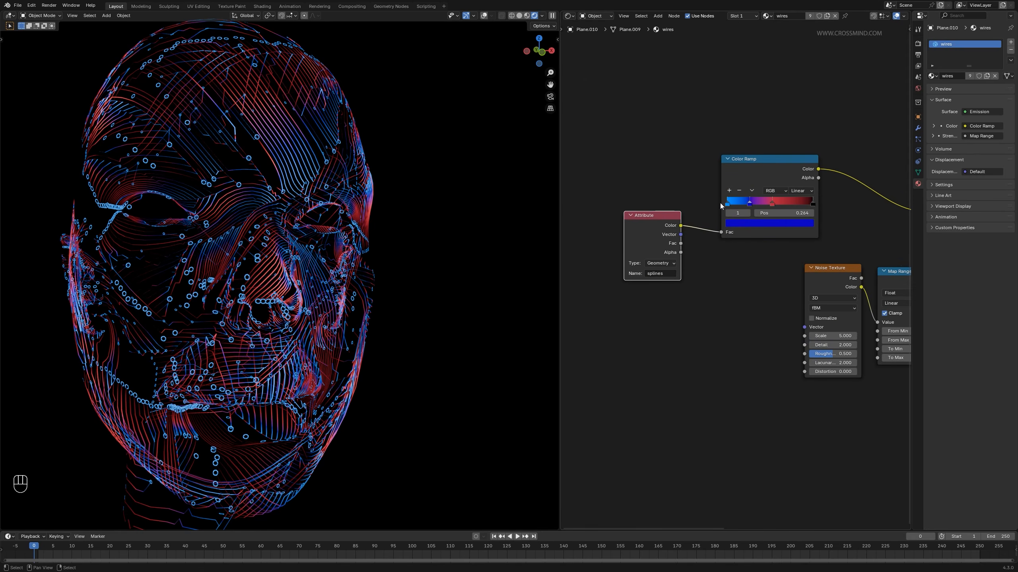
# - Add a second Attribute node above the existing one and name its attribute splines
pyautogui.moveTo(604, 185); pyautogui.dragTo(699, 349)
pyautogui.hotkey('shift', 'a')
pyautogui.press('t')
pyautogui.click(643, 108)
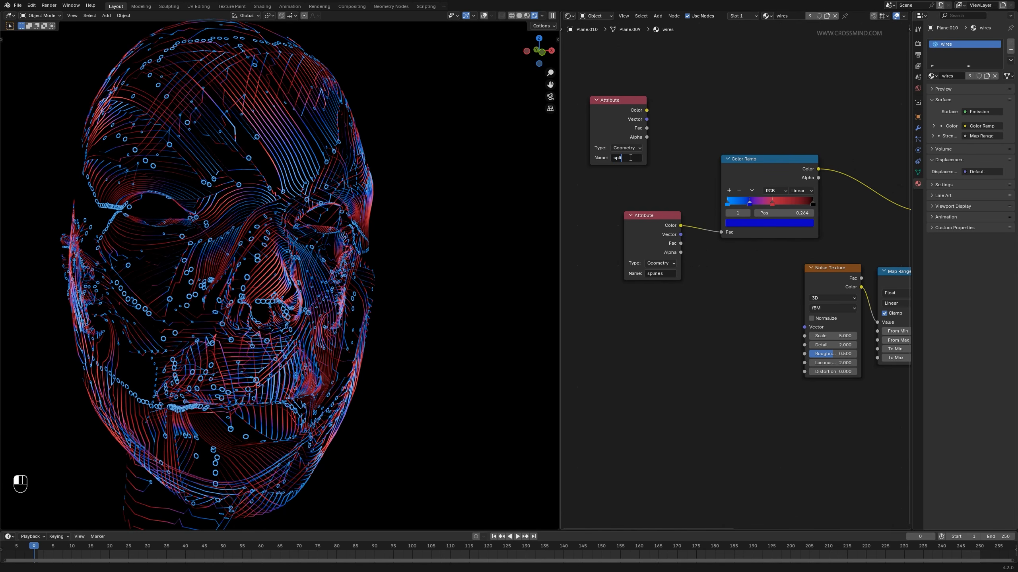
# - Split the node area in two and show the Geometry Node Editor maximized from the upper part
pyautogui.moveTo(562, 12); pyautogui.dragTo(565, 240)
pyautogui.click(569, 16)
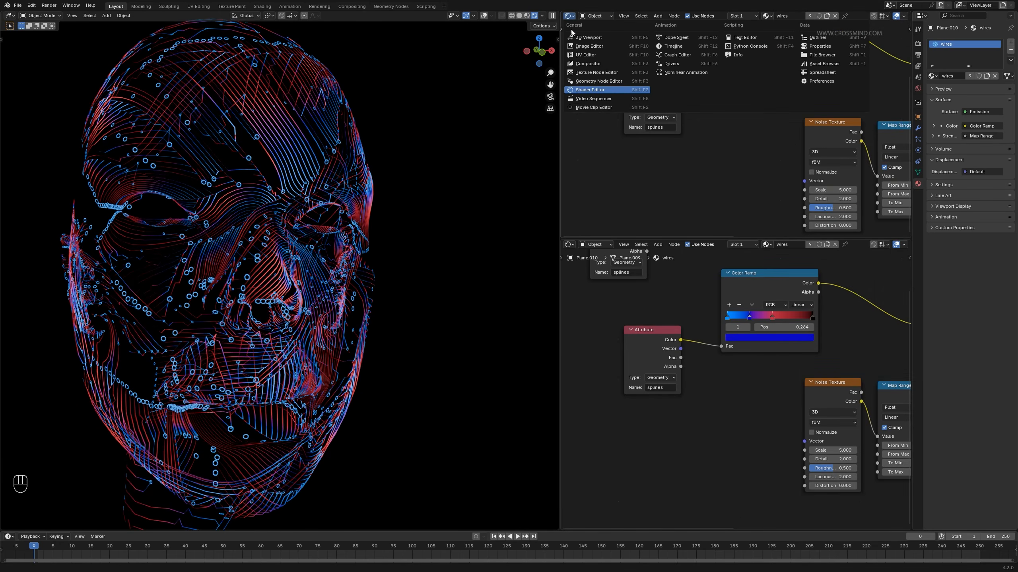
pyautogui.click(598, 81)
pyautogui.hotkey('ctrl', 'space')
# - Nudge the Store Named Attribute node for splines together with its Spline Parameter node, and restore the split layout
pyautogui.moveTo(495, 227); pyautogui.dragTo(649, 438)
pyautogui.press('g')
pyautogui.click(653, 437)
pyautogui.scroll(2, 759, 431)
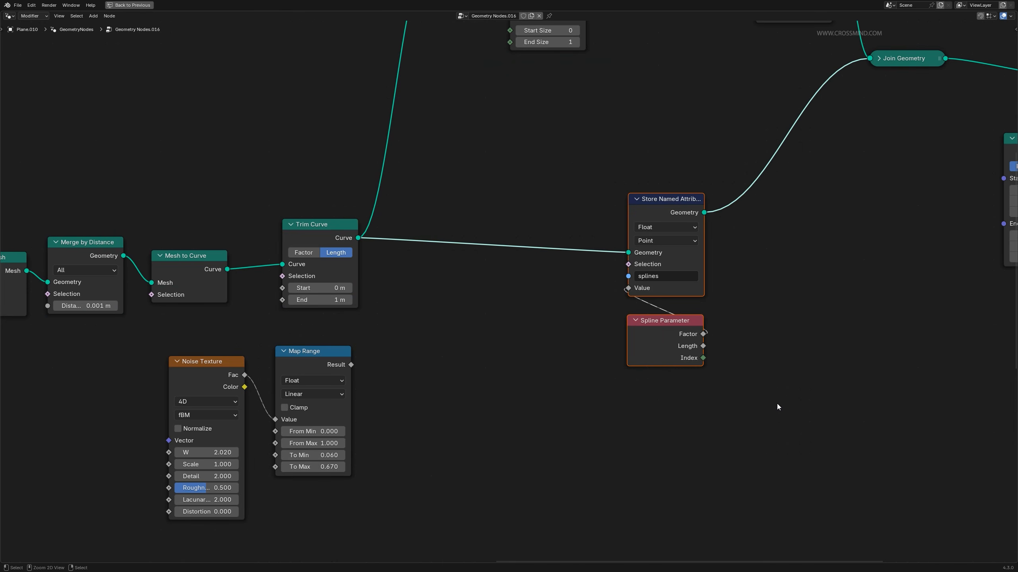
pyautogui.hotkey('ctrl', 'space')
# - Examine the colored face lines and the Noise Texture driving the wires material's emission strength
pyautogui.moveTo(231, 295); pyautogui.dragTo(269, 255, button='middle')
pyautogui.scroll(-2, 756, 305)
pyautogui.moveTo(755, 305); pyautogui.dragTo(691, 316, button='middle')
pyautogui.moveTo(661, 273); pyautogui.dragTo(755, 397)
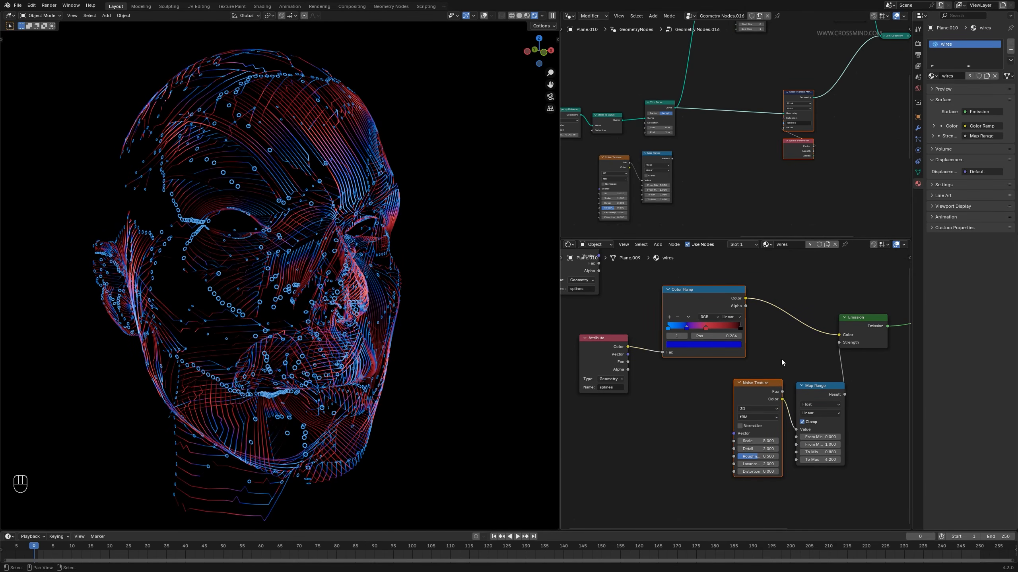
pyautogui.moveTo(404, 318); pyautogui.dragTo(361, 305, button='middle')
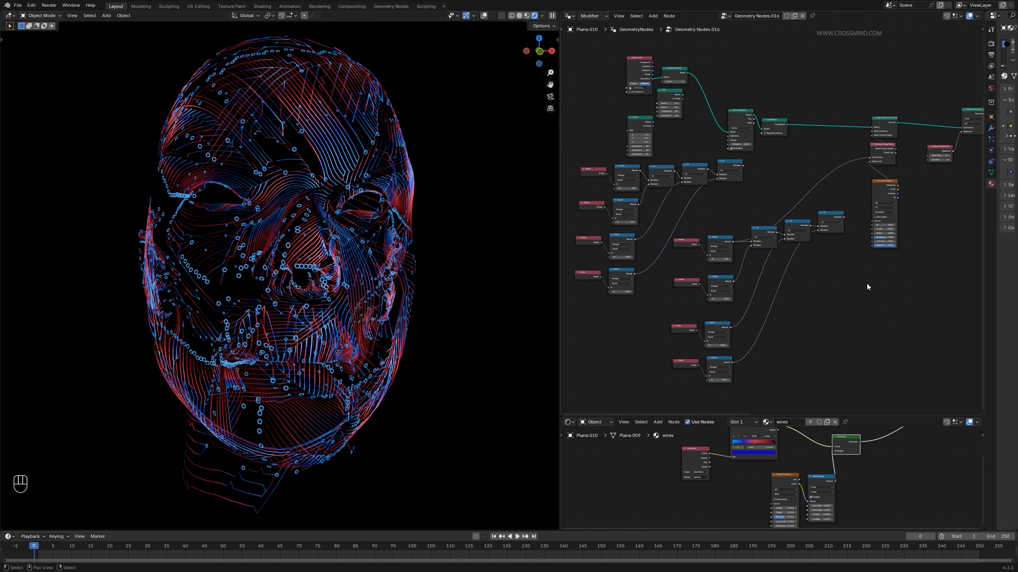
# - Try connecting the upper chain's last Or node to the Start Vertices input of Edge Paths to Curves
pyautogui.hotkey('ctrl', 'space')
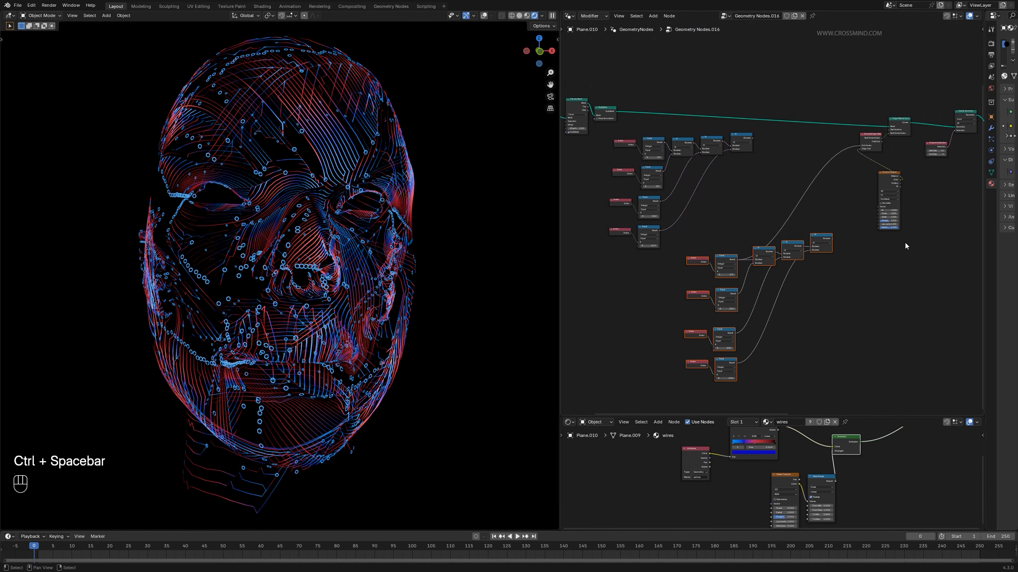
pyautogui.scroll(5, 875, 247)
pyautogui.moveTo(745, 115); pyautogui.dragTo(767, 156, button='middle')
pyautogui.moveTo(746, 144); pyautogui.dragTo(829, 141)
pyautogui.moveTo(757, 155); pyautogui.dragTo(701, 155, button='middle')
pyautogui.scroll(2, 710, 153)
pyautogui.moveTo(751, 140); pyautogui.dragTo(909, 133)
pyautogui.moveTo(353, 254); pyautogui.dragTo(306, 239, button='middle')
pyautogui.scroll(-1, 696, 240)
pyautogui.scroll(-1, 696, 239)
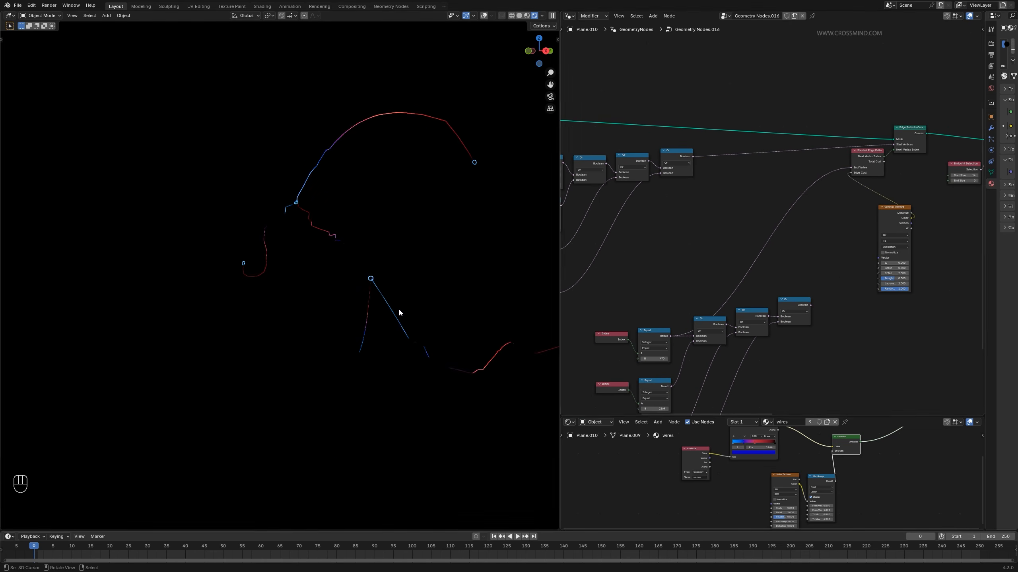
# - Connect the lower chain's last Or node to Shortest Edge Paths' End Vertex and try other Voronoi Texture W values
pyautogui.moveTo(399, 308); pyautogui.dragTo(431, 312, button='middle')
pyautogui.moveTo(695, 198); pyautogui.dragTo(640, 181, button='middle')
pyautogui.scroll(2, 640, 179)
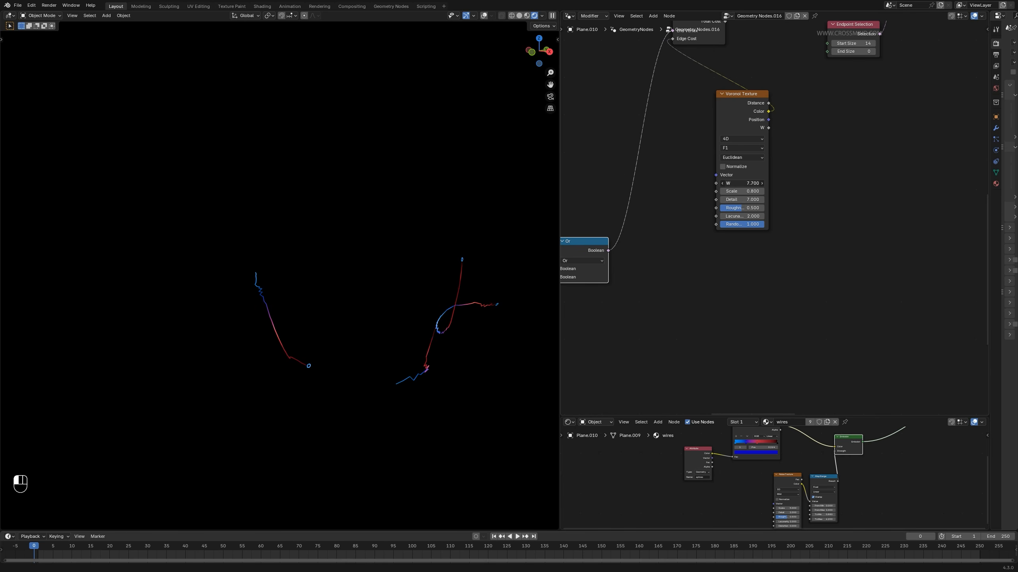
pyautogui.moveTo(741, 183); pyautogui.dragTo(1015, 184)
# - Set the Voronoi Texture's Scale to 5 and its Detail, Roughness and Randomness to 0
pyautogui.moveTo(479, 296); pyautogui.dragTo(451, 268, button='middle')
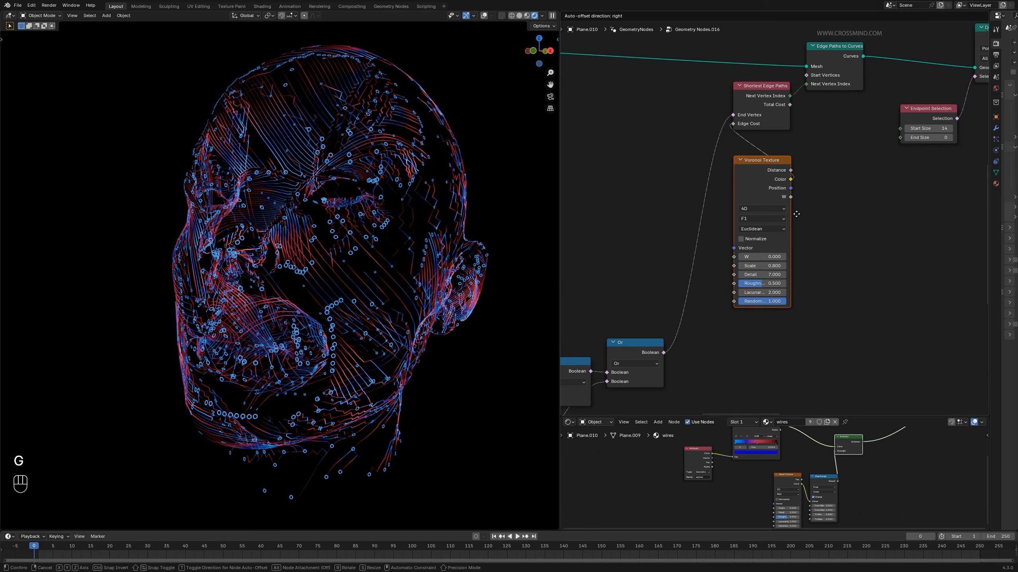
pyautogui.moveTo(450, 271); pyautogui.dragTo(380, 271, button='middle')
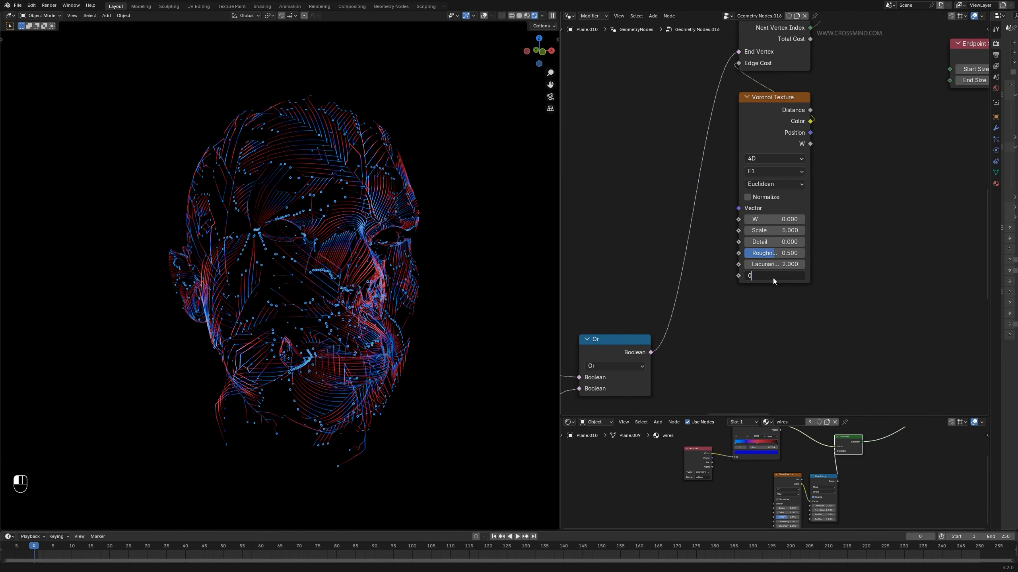
pyautogui.press('Return')
pyautogui.click(779, 242)
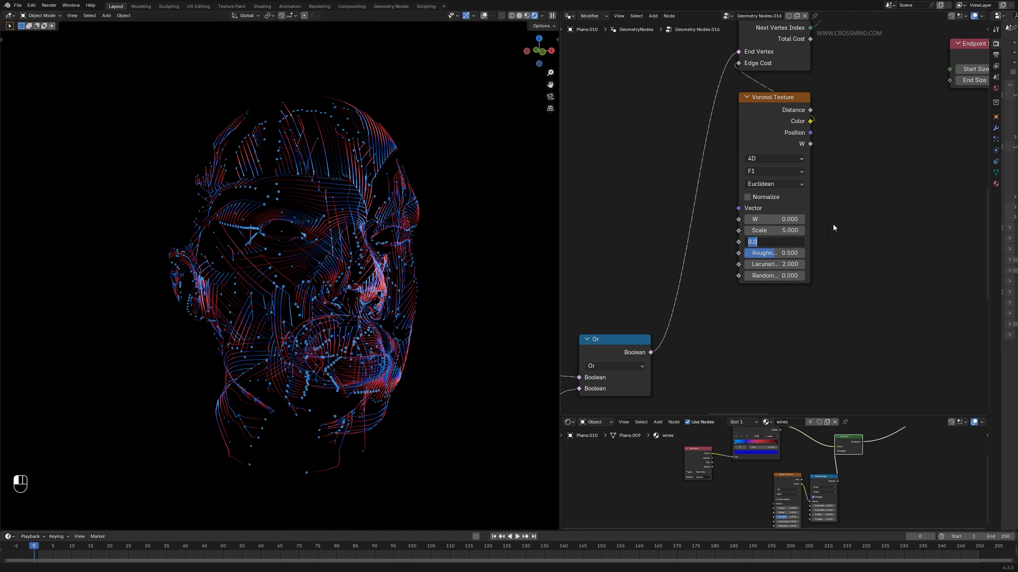
pyautogui.press('Return')
pyautogui.click(780, 255)
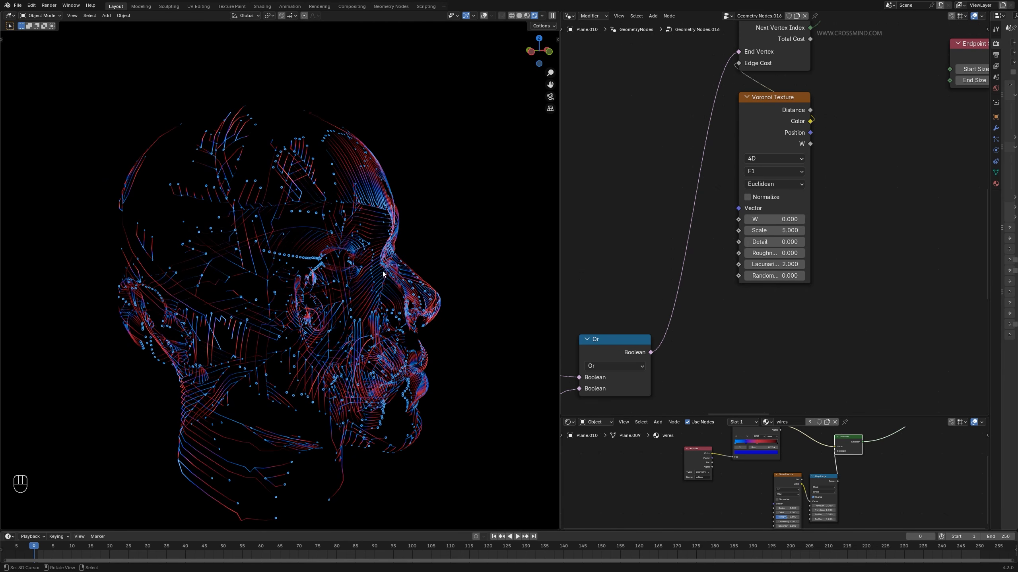
# - Check the circuit lines from the side and front of the head, and save the file
pyautogui.moveTo(362, 266); pyautogui.dragTo(188, 217, button='middle')
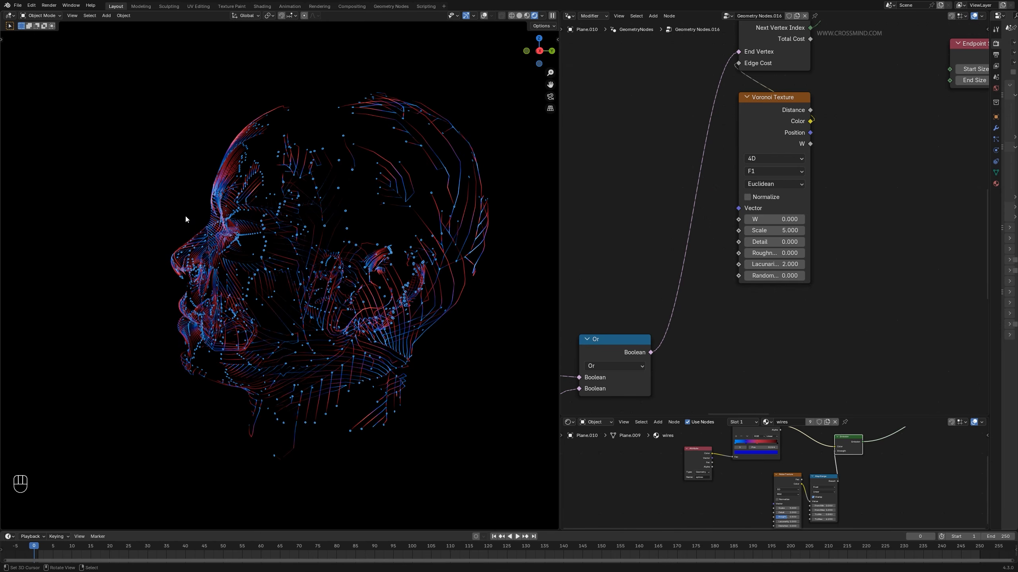
pyautogui.moveTo(246, 278); pyautogui.dragTo(256, 272, button='middle')
pyautogui.scroll(-4, 767, 246)
pyautogui.hotkey('ctrl', 's')
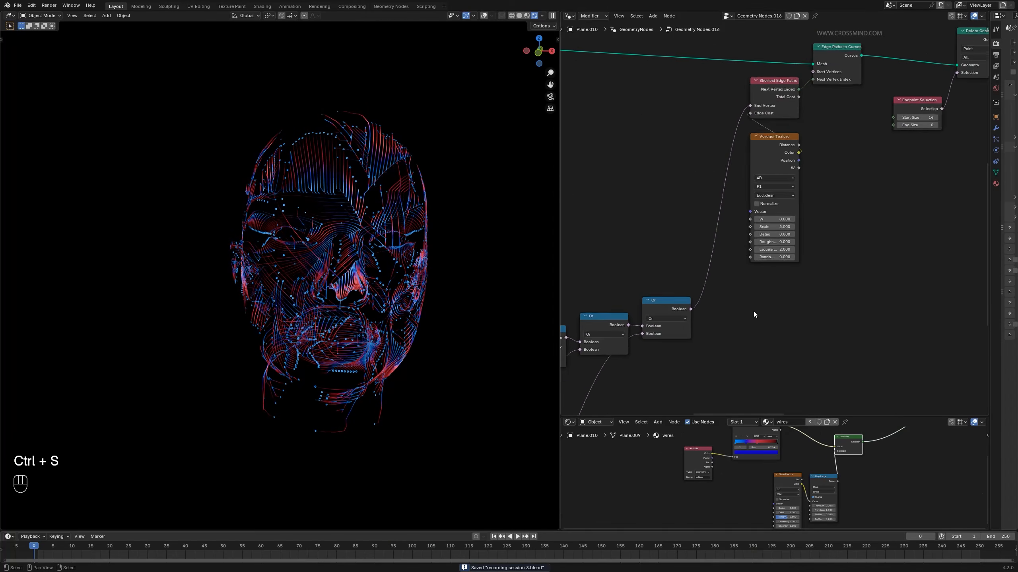
# - Raise the Start Size of the Endpoint Selection feeding Delete Geometry to 57 and view the remaining lines
pyautogui.scroll(5, 879, 261)
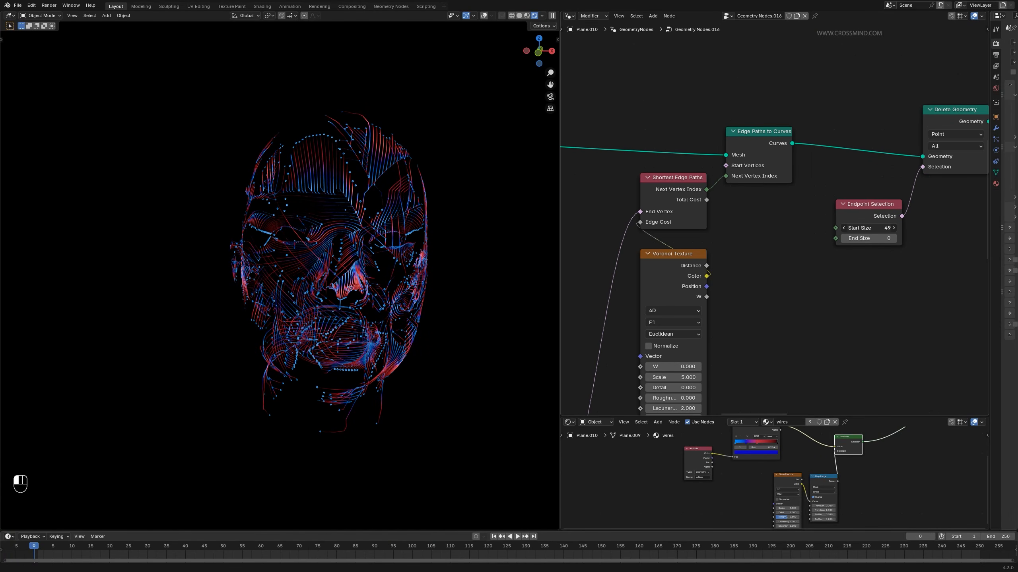
pyautogui.moveTo(870, 228); pyautogui.dragTo(897, 227)
pyautogui.moveTo(453, 284); pyautogui.dragTo(442, 284)
pyautogui.scroll(2, 776, 221)
pyautogui.scroll(2, 412, 290)
pyautogui.moveTo(412, 290)
pyautogui.mouseDown(button='middle')
pyautogui.moveTo(438, 290)
pyautogui.moveTo(411, 289)
pyautogui.mouseUp(button='middle')
pyautogui.moveTo(792, 277); pyautogui.dragTo(693, 289, button='middle')
pyautogui.moveTo(415, 299); pyautogui.dragTo(510, 291, button='middle')
pyautogui.scroll(1, 841, 183)
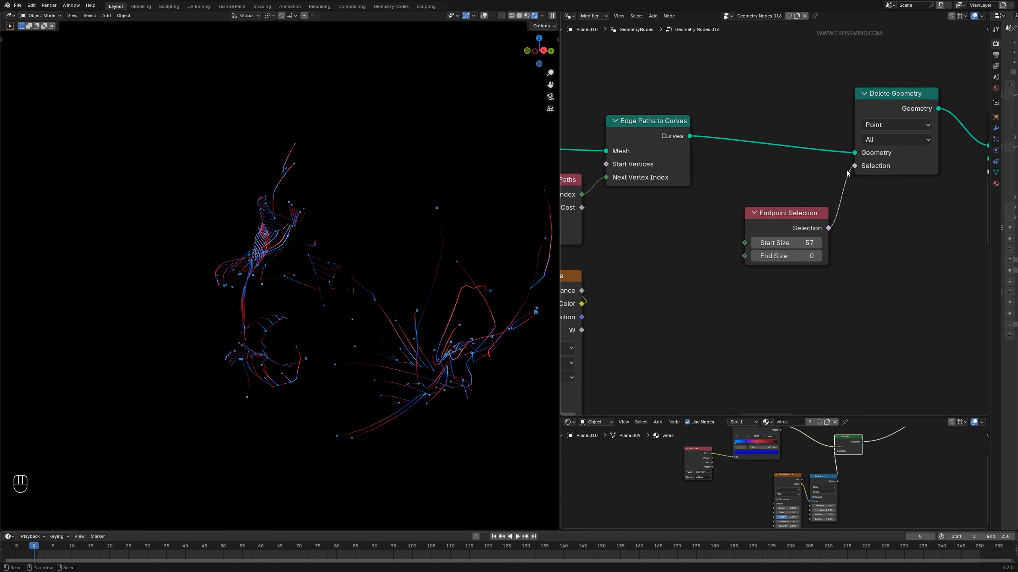
# - Examine the Endpoint Selection and Delete Geometry nodes and the thinned lines from several sides of the head
pyautogui.scroll(-2, 820, 120)
pyautogui.moveTo(810, 100); pyautogui.dragTo(894, 178)
pyautogui.scroll(2, 805, 256)
pyautogui.click(762, 199)
pyautogui.moveTo(375, 280)
pyautogui.mouseDown(button='middle')
pyautogui.moveTo(402, 292)
pyautogui.moveTo(372, 297)
pyautogui.mouseUp(button='middle')
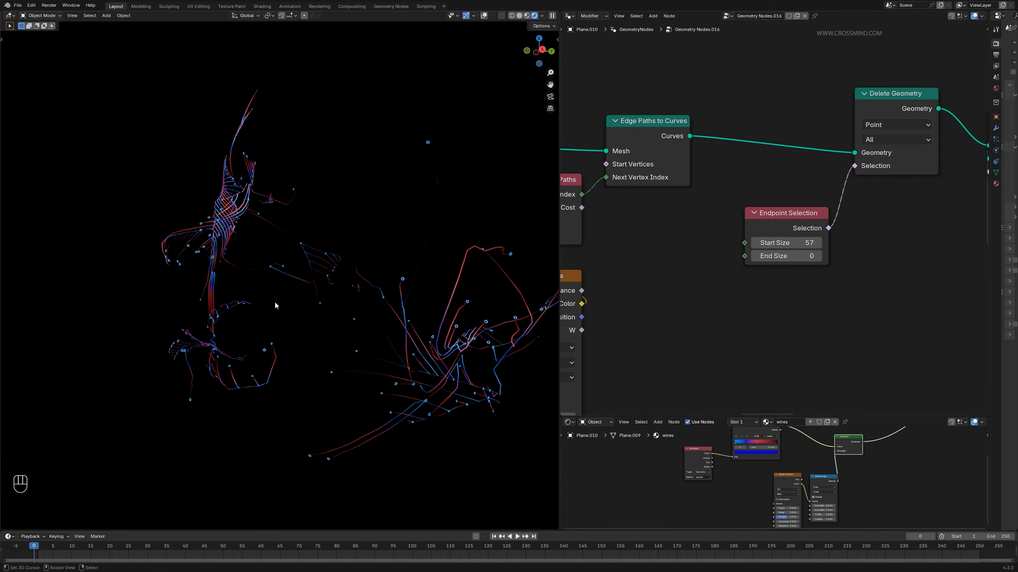
pyautogui.moveTo(273, 301); pyautogui.dragTo(412, 308, button='middle')
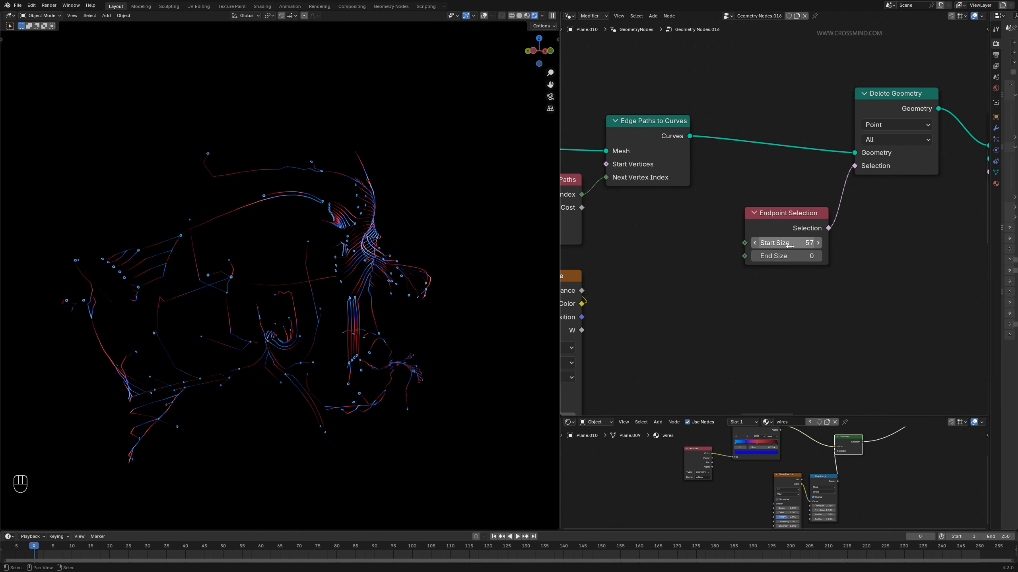
pyautogui.moveTo(511, 281); pyautogui.dragTo(357, 308, button='middle')
# - Try lower Start Size values such as 26 and 31 while checking the lines in wireframe shading
pyautogui.keyDown('shift'); pyautogui.moveTo(786, 243); pyautogui.dragTo(787, 244); pyautogui.keyUp('shift')
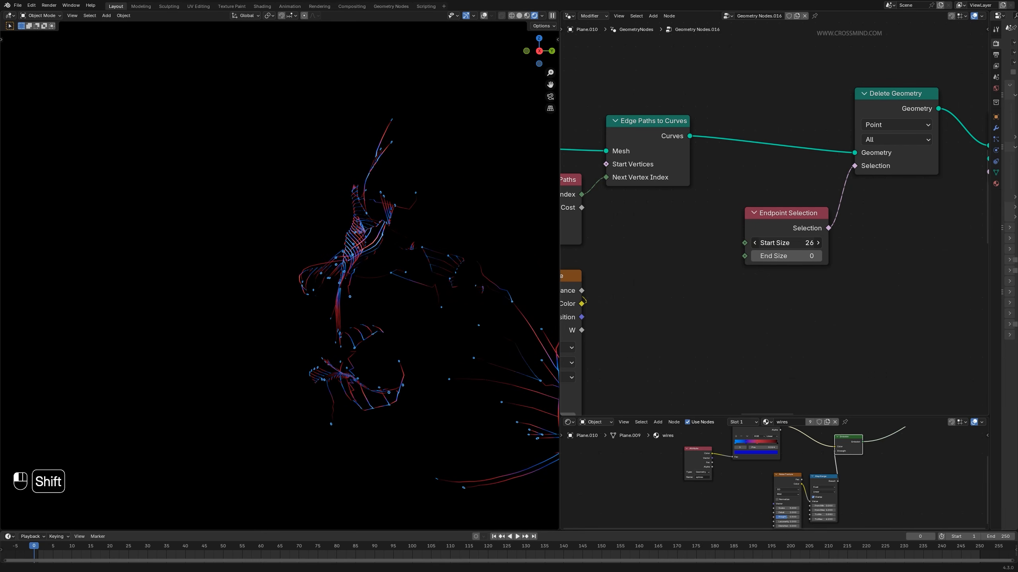
pyautogui.keyDown('shift'); pyautogui.moveTo(787, 243); pyautogui.dragTo(793, 243); pyautogui.keyUp('shift')
pyautogui.hotkey('shift', 'z')
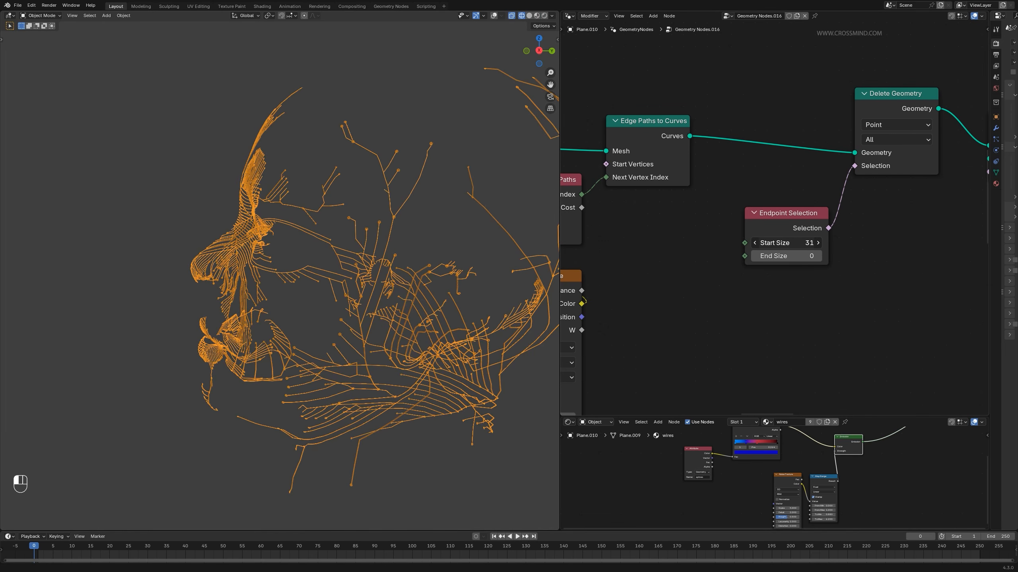
pyautogui.moveTo(787, 244)
pyautogui.mouseDown()
pyautogui.moveTo(761, 243)
pyautogui.moveTo(781, 243)
pyautogui.mouseUp()
pyautogui.moveTo(526, 273); pyautogui.dragTo(556, 273, button='middle')
pyautogui.hotkey('shift', 'z')
# - Set the Start Size of the Endpoint Selection feeding Delete Geometry to 50
pyautogui.moveTo(246, 228); pyautogui.dragTo(392, 234, button='middle')
pyautogui.doubleClick(784, 243)
pyautogui.write('50')
pyautogui.press('Return')
# - Try a higher value on the Gamma node between Map Range and Emission, and dissolve the node
pyautogui.scroll(-7, 832, 296)
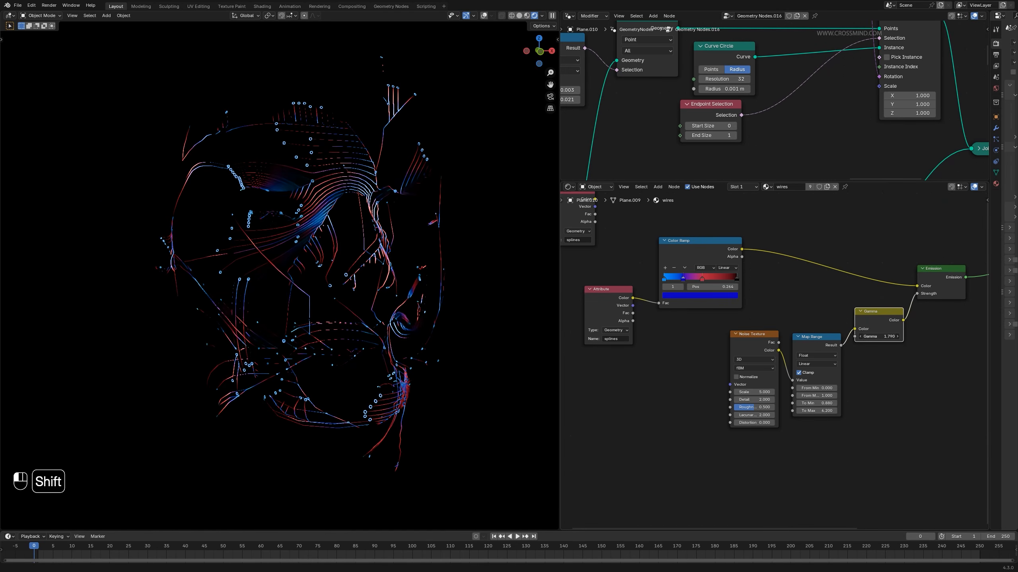
pyautogui.moveTo(879, 336)
pyautogui.keyDown('shift'); pyautogui.mouseDown()
pyautogui.moveTo(900, 337)
pyautogui.moveTo(886, 336)
pyautogui.mouseUp(); pyautogui.keyUp('shift')
pyautogui.hotkey('ctrl', 'x')
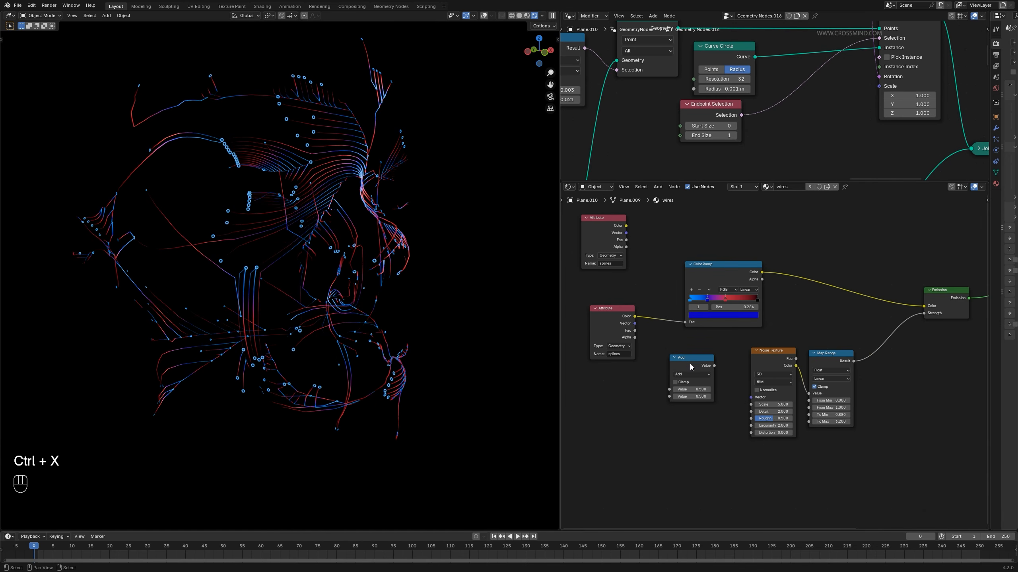
# - Insert a Math node between the splines Attribute and the Color Ramp and set it to Truncated Modulo
pyautogui.hotkey('shift', 'a')
pyautogui.write('math')
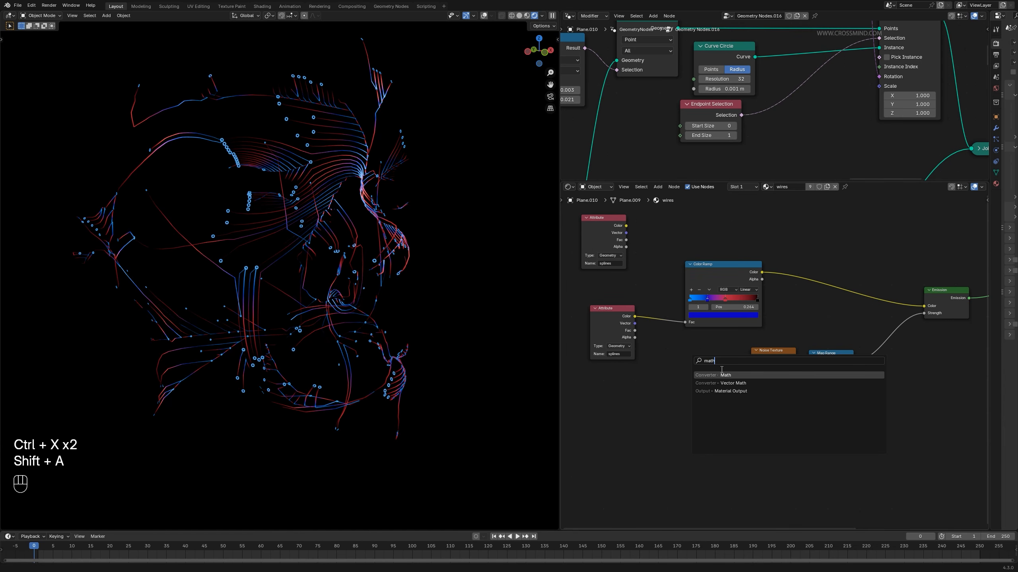
pyautogui.press('Return')
pyautogui.click(661, 319)
pyautogui.click(668, 324)
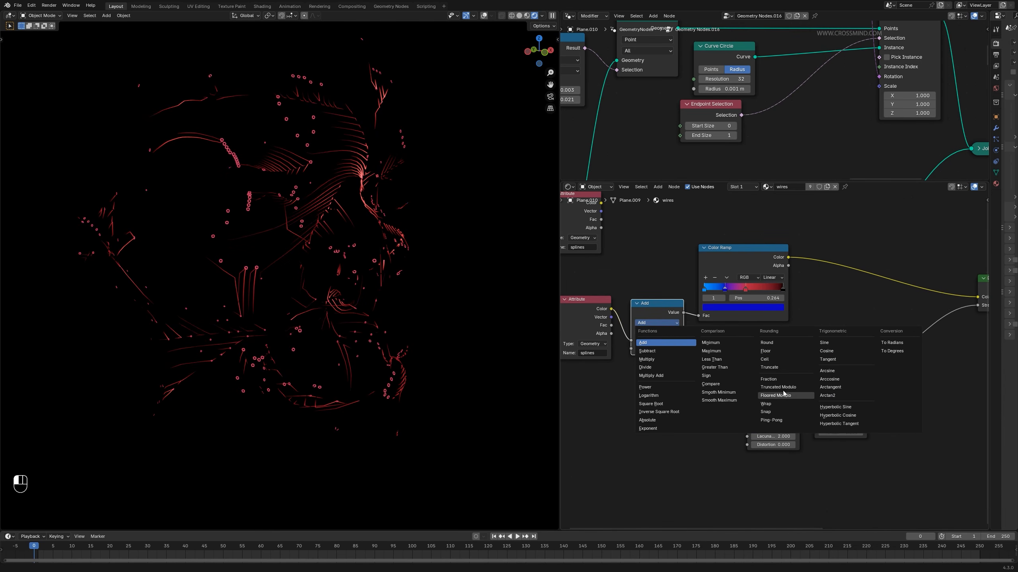
pyautogui.click(777, 388)
# - Adjust the Truncated Modulo's second value, preview its output on the lines, and return the material output to Emission
pyautogui.moveTo(669, 350)
pyautogui.keyDown('shift'); pyautogui.mouseDown()
pyautogui.moveTo(683, 348)
pyautogui.moveTo(654, 349)
pyautogui.mouseUp(); pyautogui.keyUp('shift')
pyautogui.keyDown('ctrl'); pyautogui.keyDown('shift'); pyautogui.click(656, 317); pyautogui.keyUp('shift'); pyautogui.keyUp('ctrl')
pyautogui.scroll(5, 497, 315)
pyautogui.scroll(-7, 861, 389)
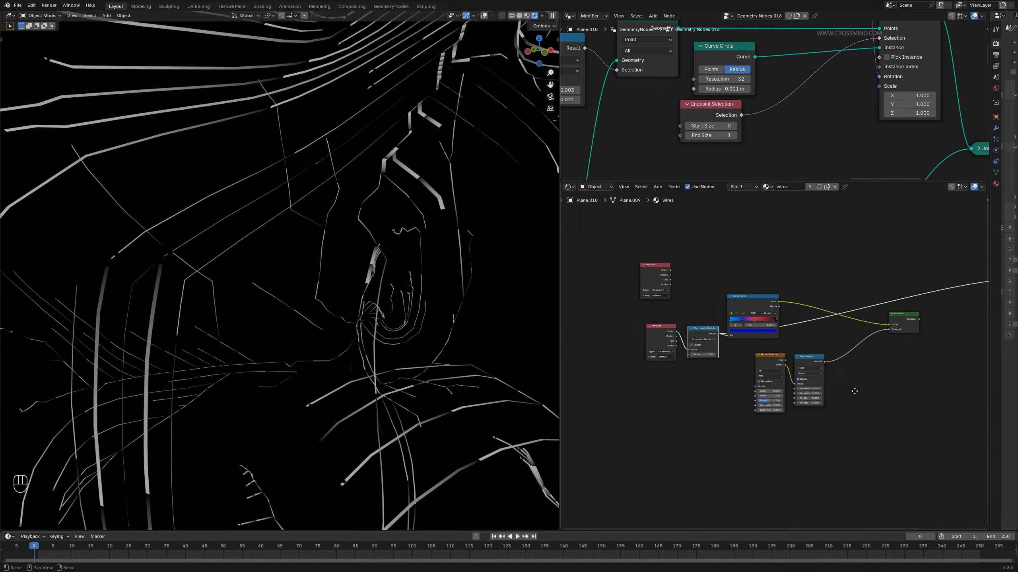
pyautogui.moveTo(861, 390); pyautogui.dragTo(792, 393, button='middle')
pyautogui.keyDown('ctrl'); pyautogui.keyDown('shift'); pyautogui.click(833, 331); pyautogui.keyUp('shift'); pyautogui.keyUp('ctrl')
pyautogui.scroll(-10, 451, 331)
# - Insert a Gamma node between Map Range and the Emission Strength input
pyautogui.hotkey('shift', 'a')
pyautogui.click(833, 319)
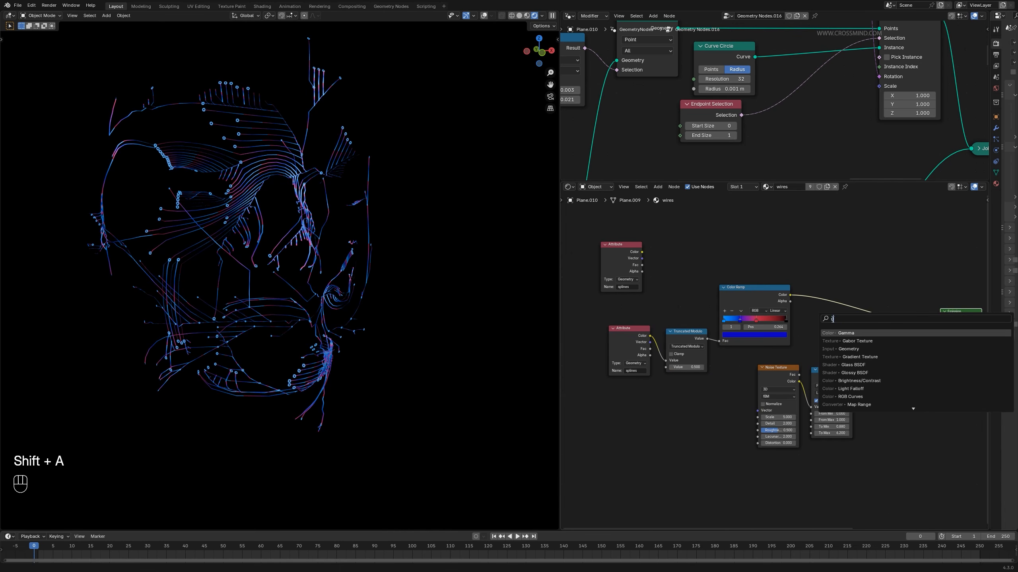
pyautogui.click(850, 332)
pyautogui.click(878, 398)
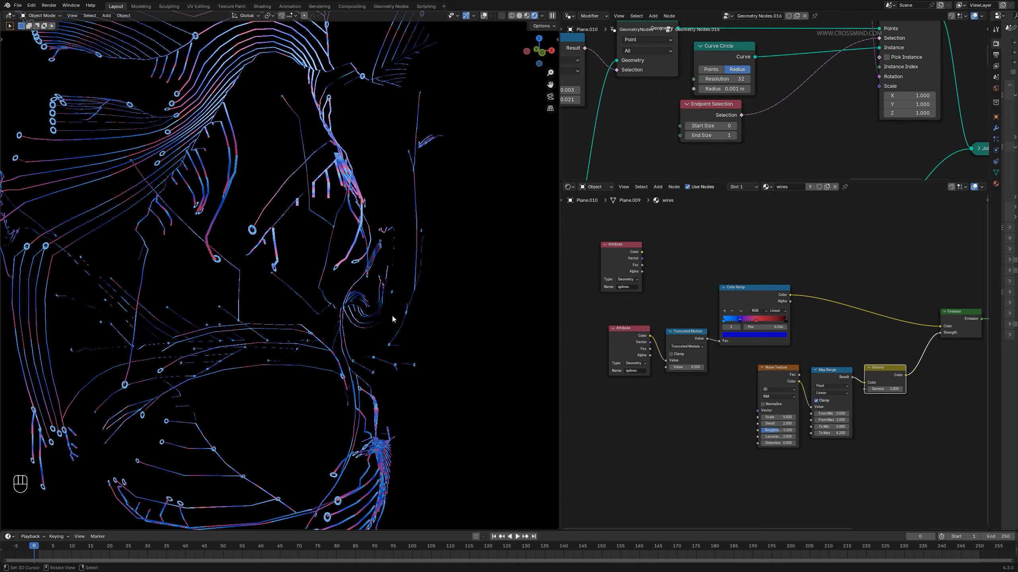
# - Adjust the Gamma value and the Hue of the Hue/Saturation/Value node between Color Ramp and Emission, and save the file
pyautogui.keyDown('shift'); pyautogui.moveTo(885, 389); pyautogui.dragTo(892, 389); pyautogui.keyUp('shift')
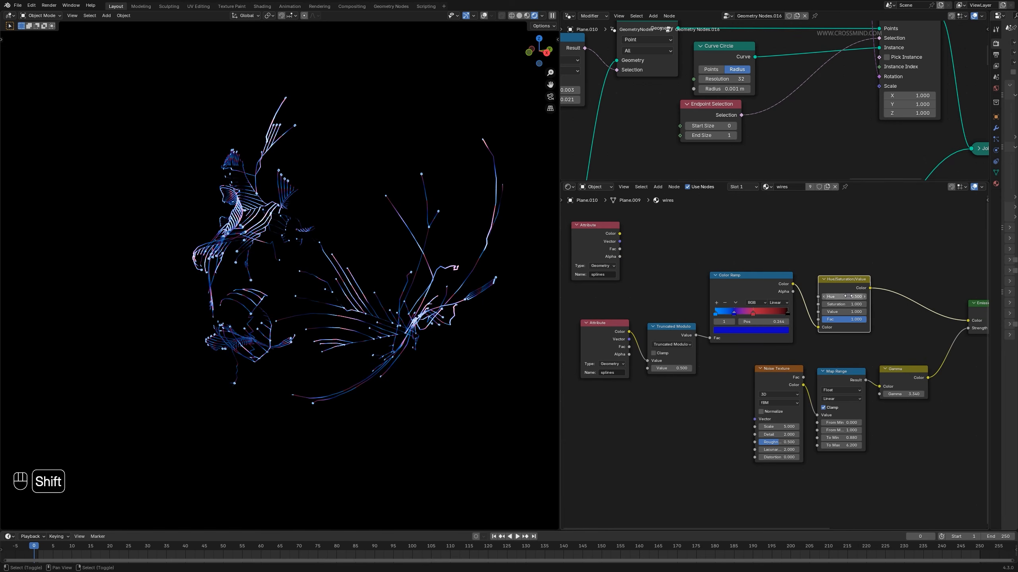
pyautogui.keyDown('shift'); pyautogui.moveTo(844, 296); pyautogui.dragTo(861, 297); pyautogui.keyUp('shift')
pyautogui.moveTo(464, 357)
pyautogui.mouseDown(button='middle')
pyautogui.moveTo(356, 354)
pyautogui.moveTo(255, 315)
pyautogui.mouseUp(button='middle')
pyautogui.hotkey('ctrl', 's')
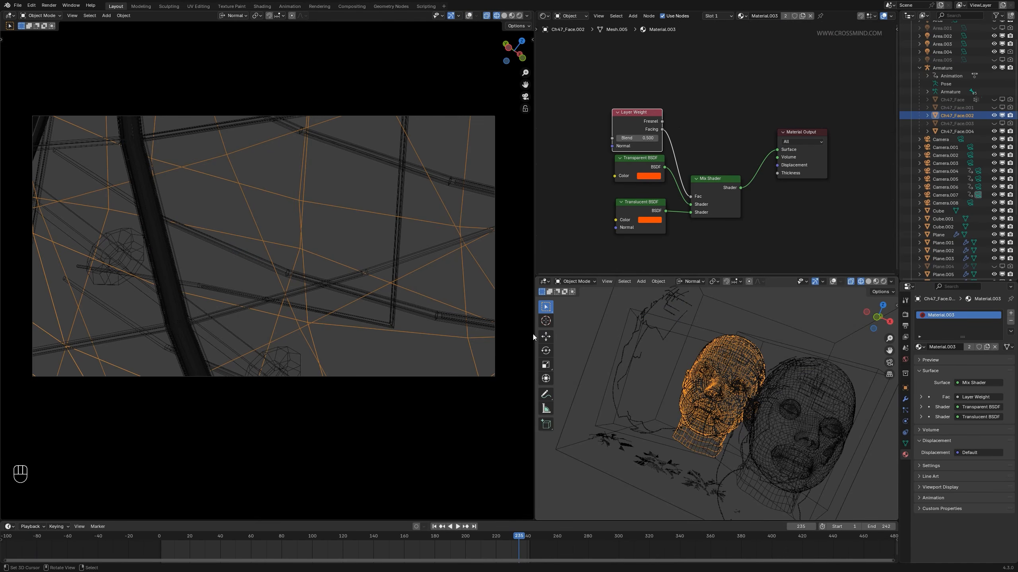
# - Inspect the finished two-head scene and its active panoramic camera, showing the camera view in rendered shading
pyautogui.moveTo(681, 360); pyautogui.dragTo(723, 362, button='middle')
pyautogui.moveTo(723, 362); pyautogui.dragTo(777, 397, button='middle')
pyautogui.scroll(-2, 711, 382)
pyautogui.keyDown('shift'); pyautogui.moveTo(713, 430); pyautogui.dragTo(688, 403, button='middle'); pyautogui.keyUp('shift')
pyautogui.scroll(2, 741, 387)
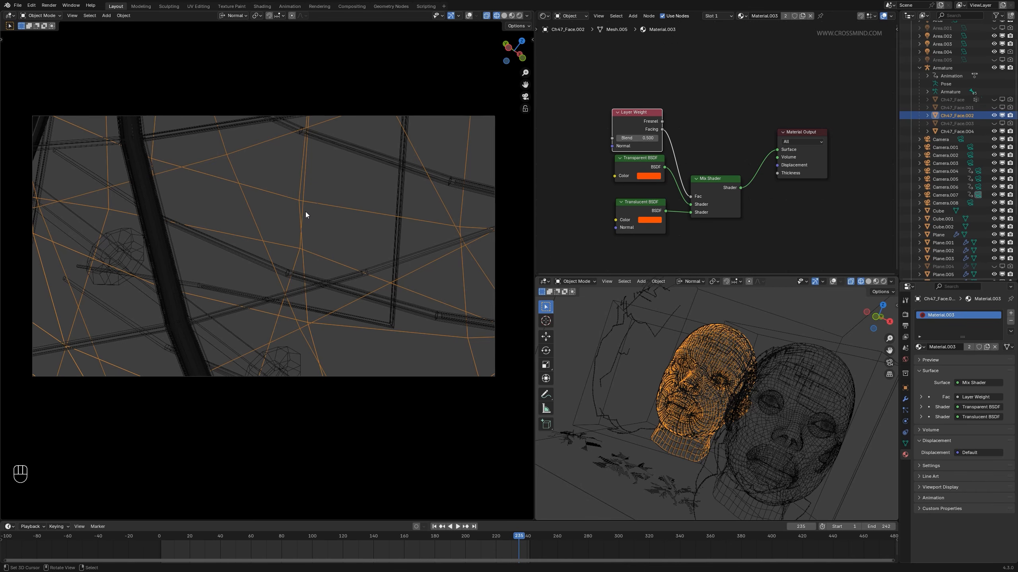
pyautogui.click(520, 15)
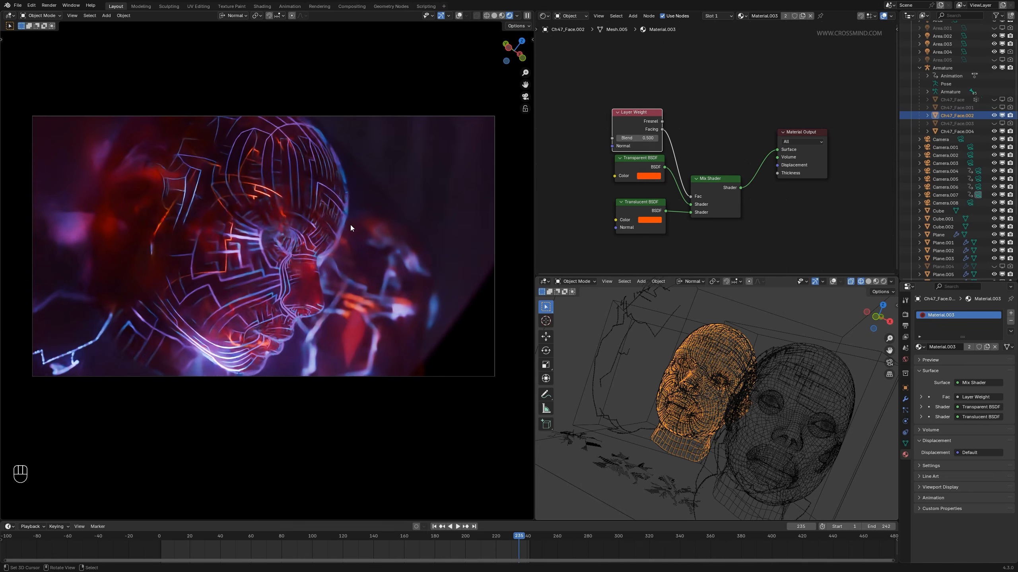
pyautogui.click(463, 117)
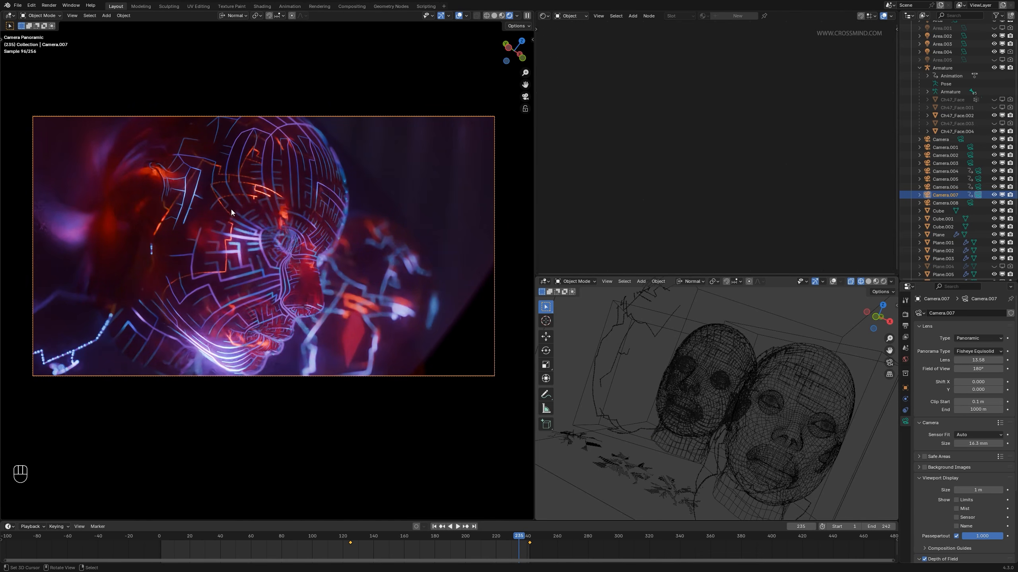
pyautogui.click(496, 15)
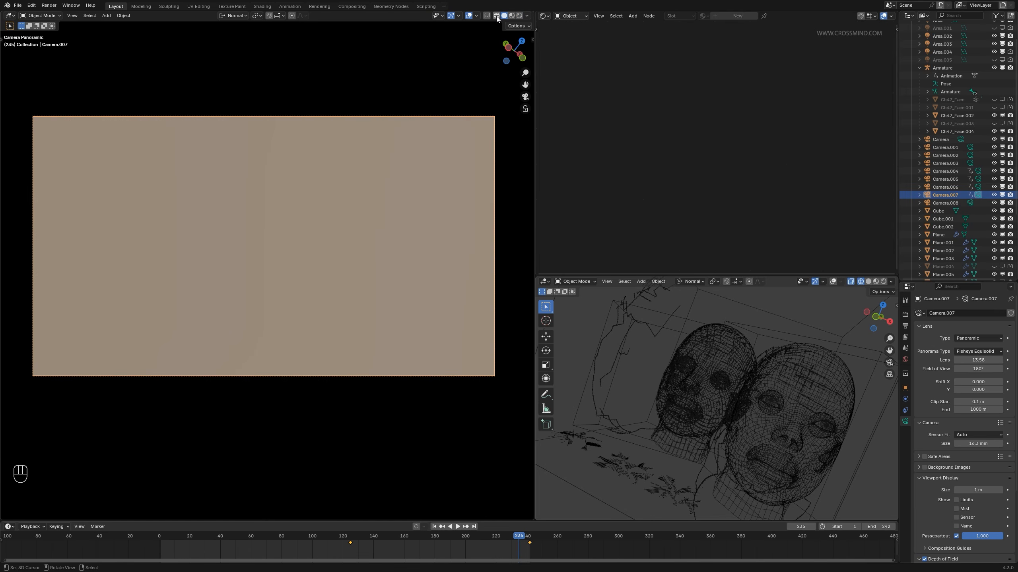
pyautogui.hotkey('shift', 'z')
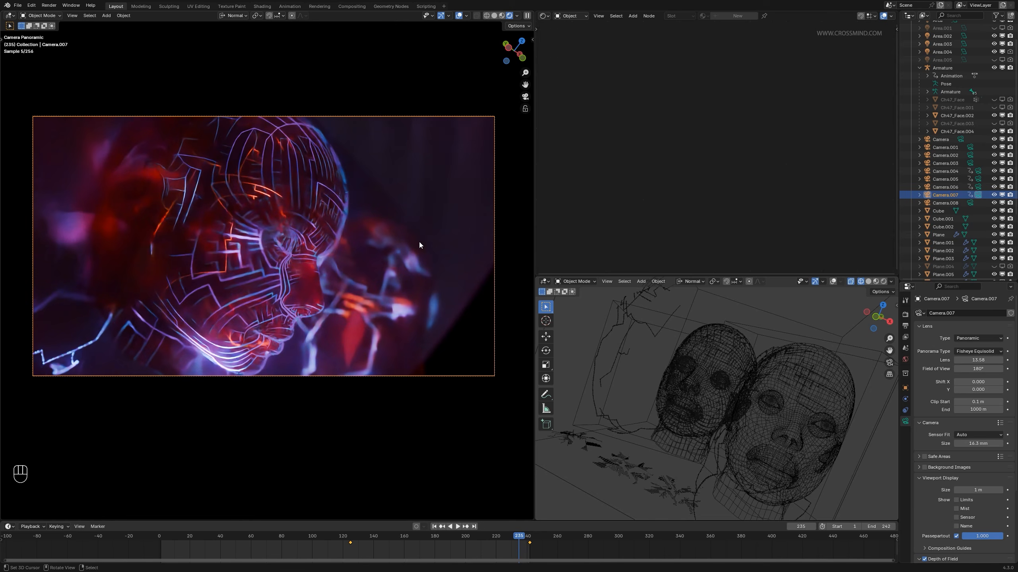
# - Isolate the circuit line object on the smaller head in local view and hide the viewport overlays
pyautogui.click(714, 359)
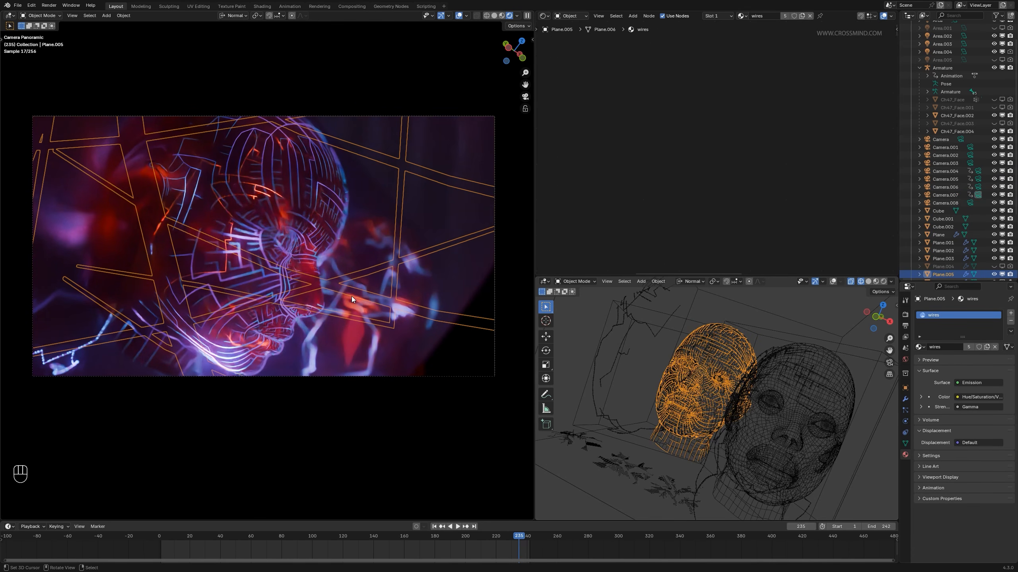
pyautogui.press('KP_Divide')
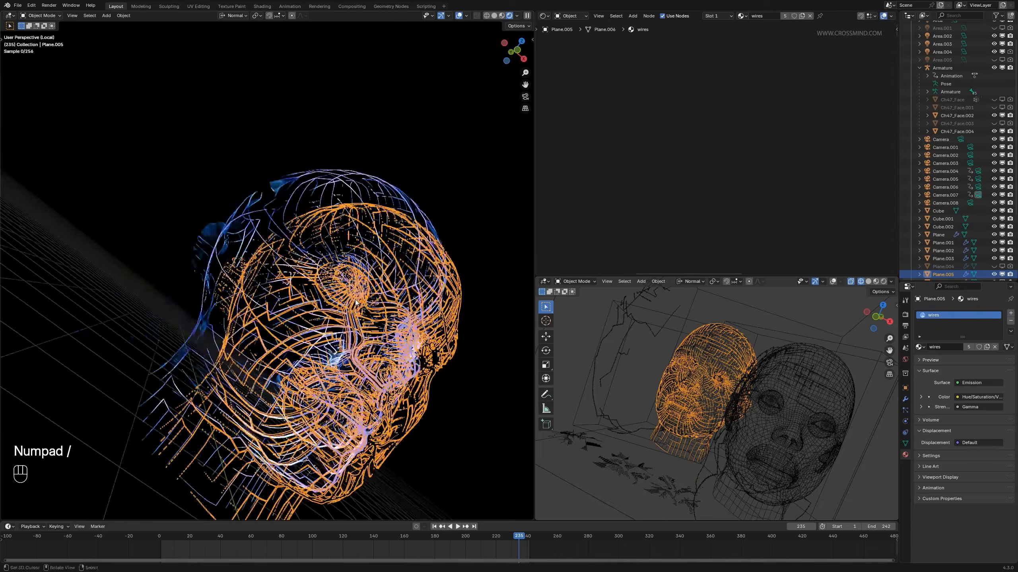
pyautogui.click(459, 16)
pyautogui.keyDown('shift'); pyautogui.moveTo(408, 317); pyautogui.dragTo(325, 252, button='middle'); pyautogui.keyUp('shift')
pyautogui.moveTo(324, 253); pyautogui.dragTo(380, 240, button='middle')
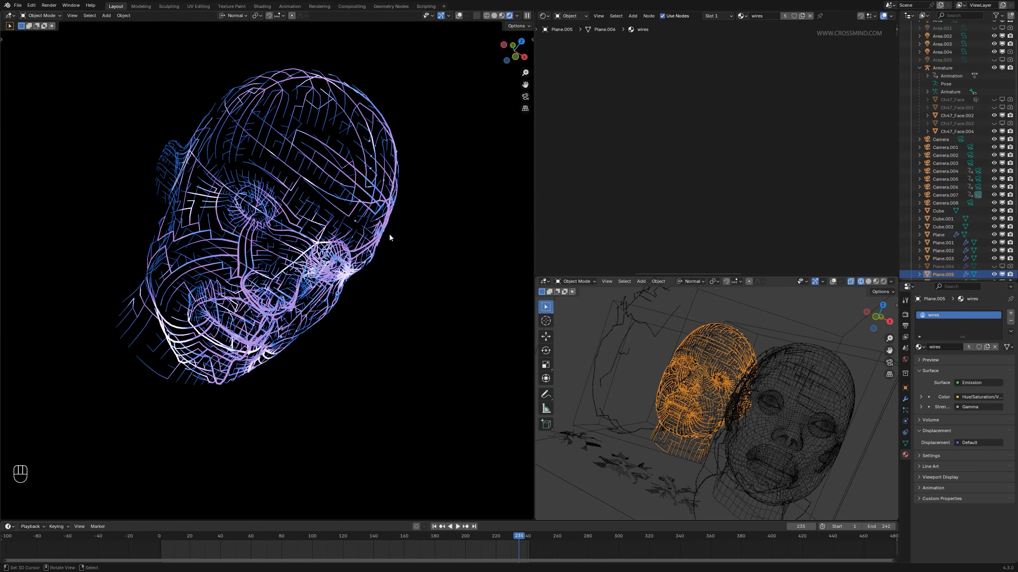
# - Check the growth of the head's lines at frames 120, 170 and 206, and view frame 206 through the camera
pyautogui.moveTo(255, 540); pyautogui.dragTo(343, 540)
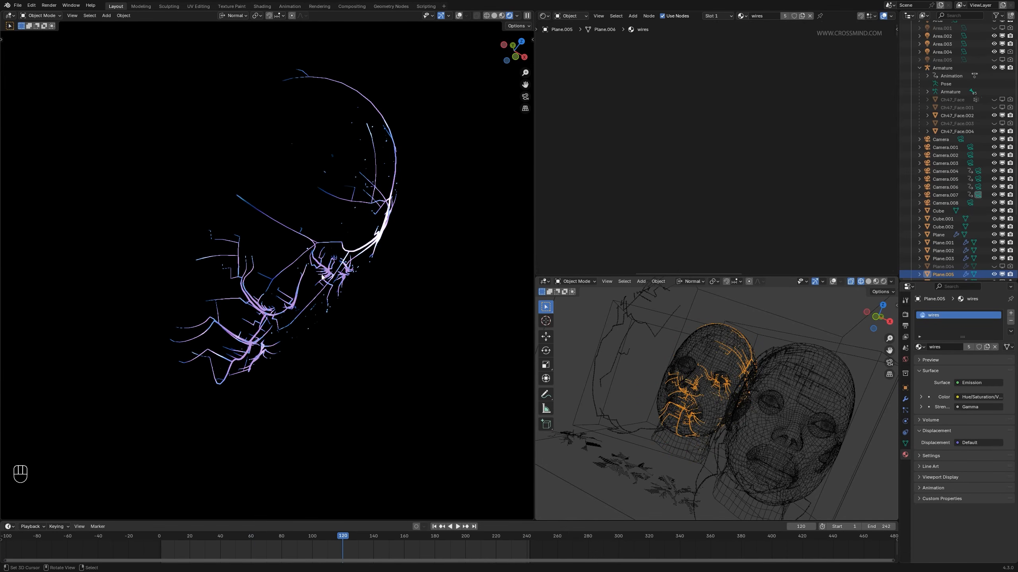
pyautogui.click(418, 540)
pyautogui.press('space')
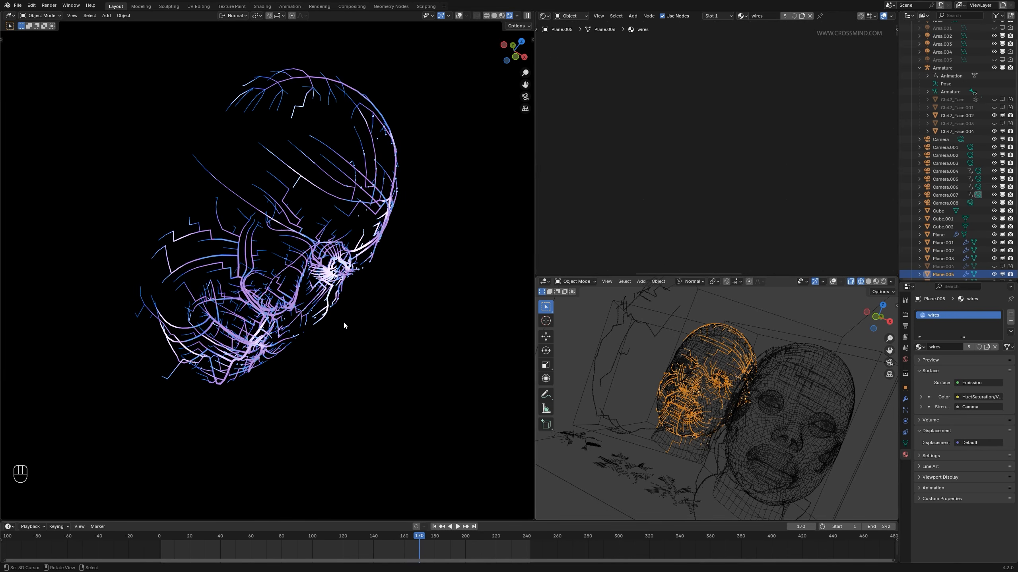
pyautogui.moveTo(346, 327); pyautogui.dragTo(337, 321, button='middle')
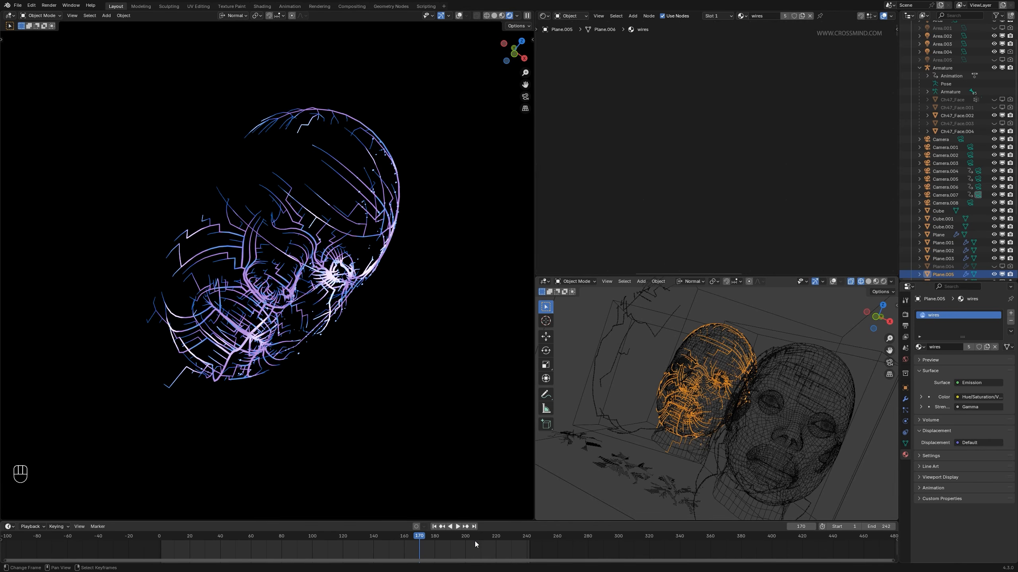
pyautogui.click(474, 541)
pyautogui.press('KP_0')
# - Frame the wires material's nodes, isolate the head lines again and examine the Attribute node that reads curves
pyautogui.press('a')
pyautogui.press('KP_Decimal')
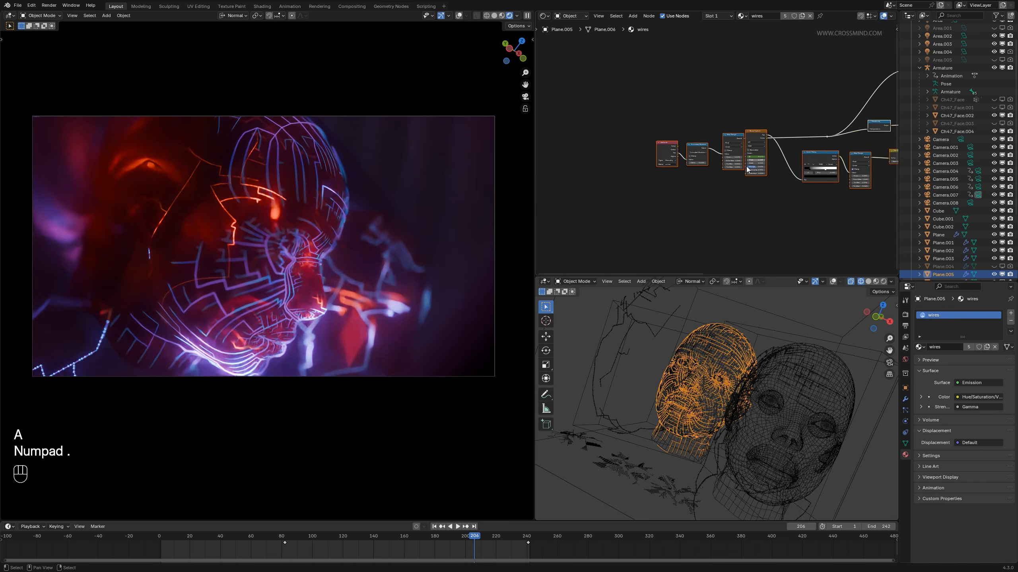
pyautogui.press('KP_Divide')
pyautogui.scroll(5, 698, 186)
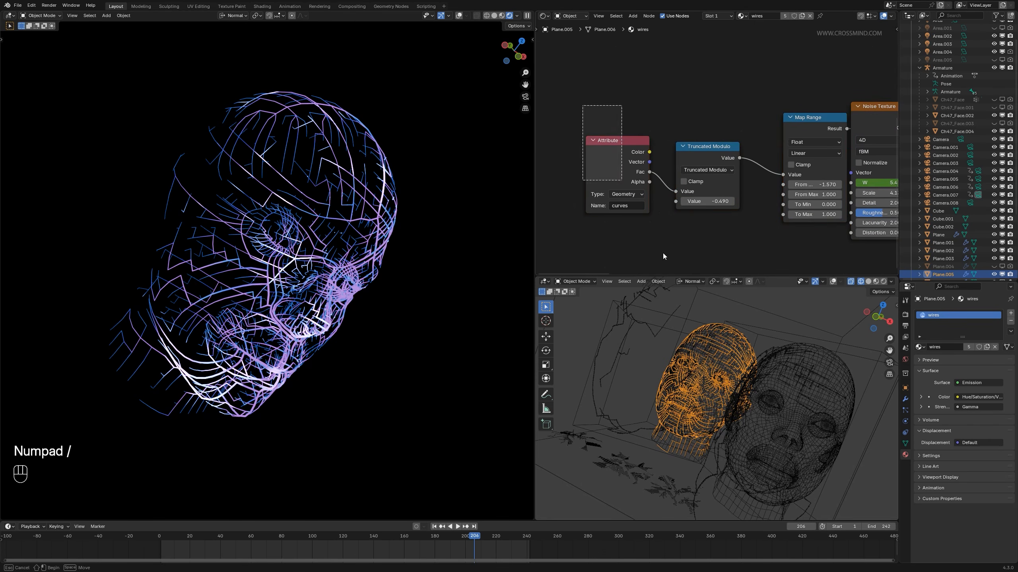
pyautogui.moveTo(582, 105); pyautogui.dragTo(653, 239)
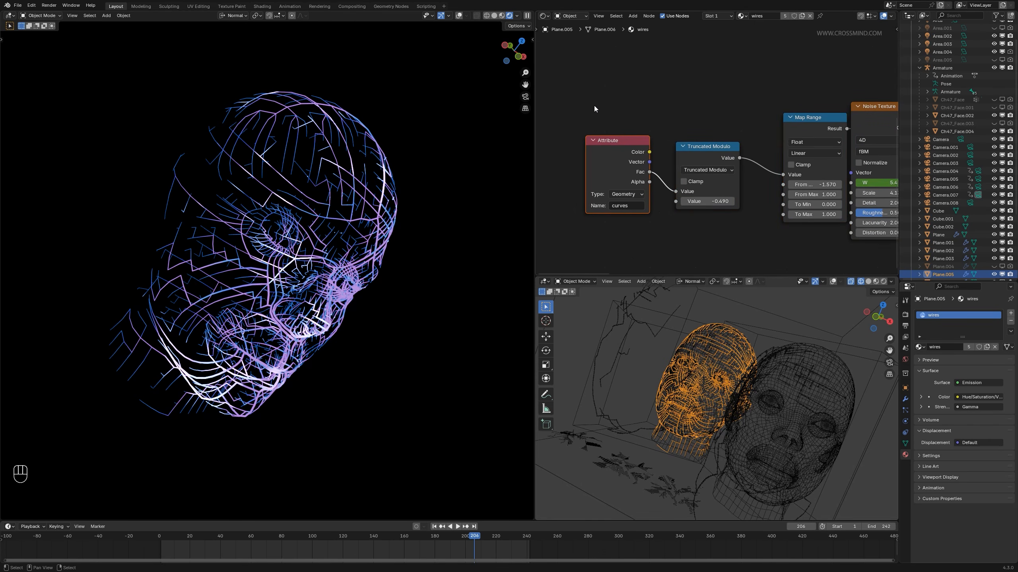
pyautogui.moveTo(580, 108); pyautogui.dragTo(650, 243)
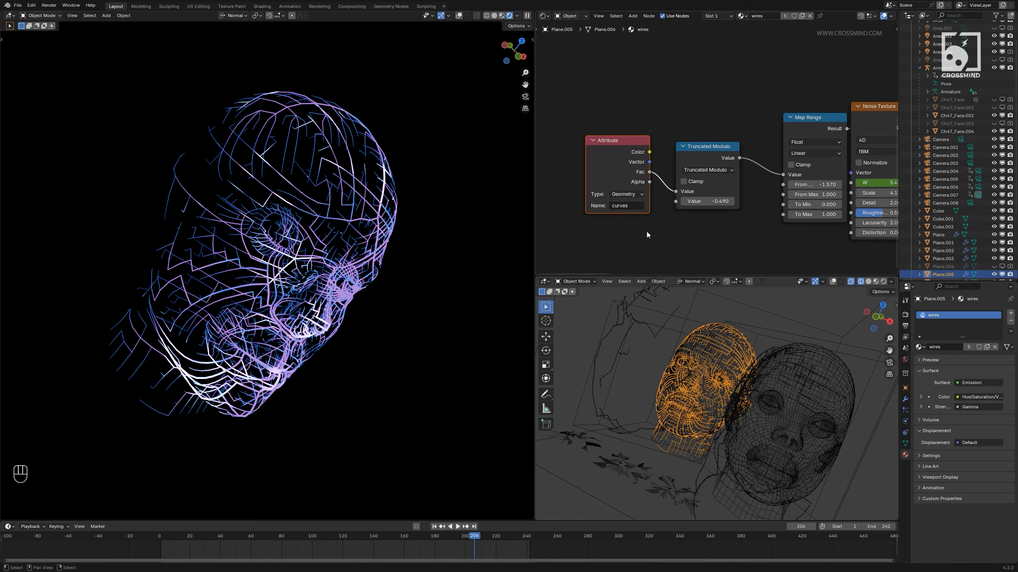
pyautogui.moveTo(592, 106); pyautogui.dragTo(659, 236)
pyautogui.moveTo(663, 237); pyautogui.dragTo(647, 206, button='middle')
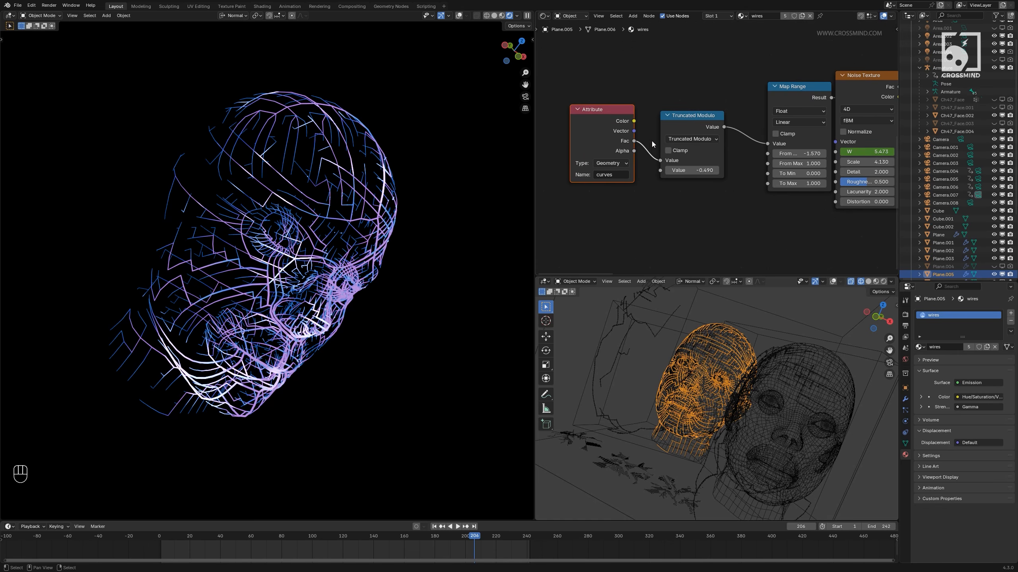
# - Preview the Truncated Modulo, Map Range and Noise Texture outputs on the head lines in turn
pyautogui.keyDown('ctrl'); pyautogui.keyDown('shift'); pyautogui.click(680, 118); pyautogui.keyUp('shift'); pyautogui.keyUp('ctrl')
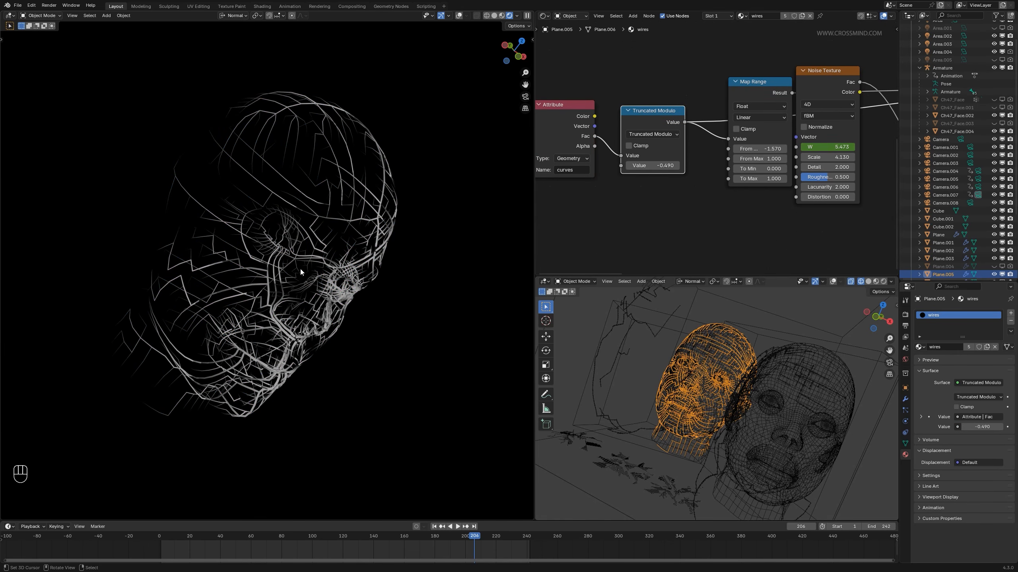
pyautogui.moveTo(652, 165)
pyautogui.keyDown('shift'); pyautogui.mouseDown()
pyautogui.moveTo(696, 165)
pyautogui.moveTo(652, 165)
pyautogui.mouseUp(); pyautogui.keyUp('shift')
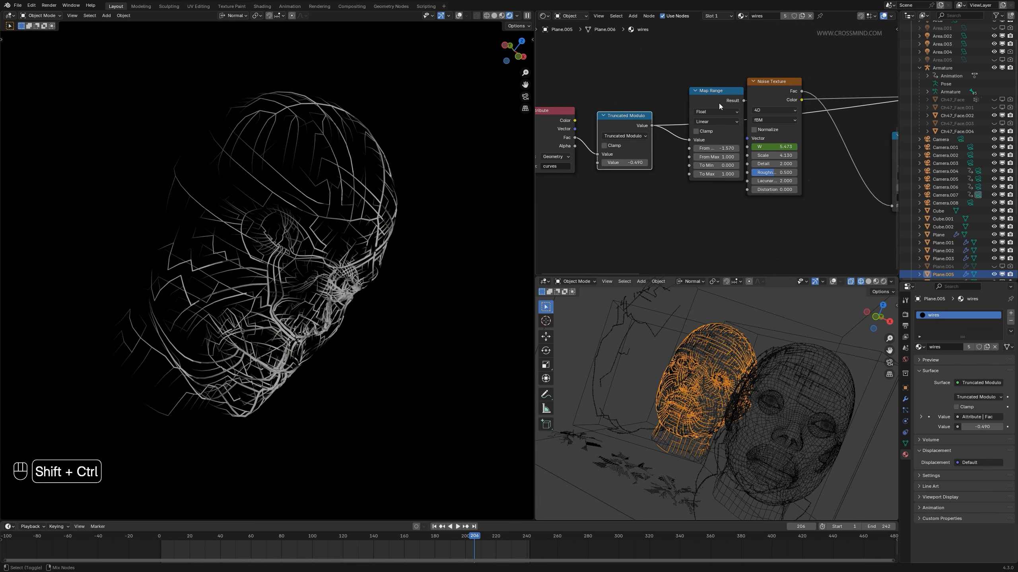
pyautogui.keyDown('ctrl'); pyautogui.keyDown('shift'); pyautogui.click(718, 104); pyautogui.keyUp('shift'); pyautogui.keyUp('ctrl')
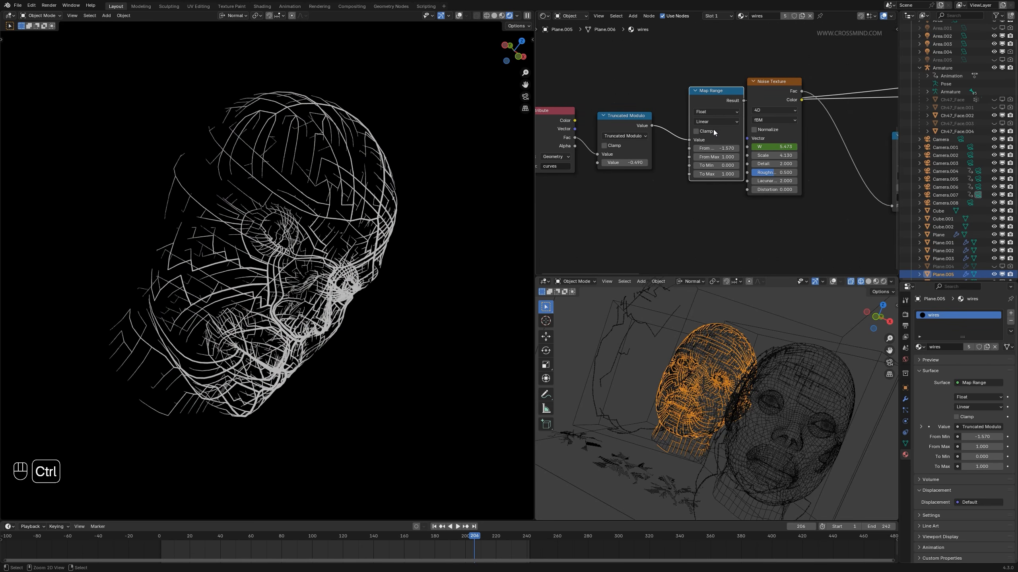
pyautogui.moveTo(714, 121); pyautogui.dragTo(671, 129, button='middle')
pyautogui.keyDown('ctrl'); pyautogui.keyDown('shift'); pyautogui.click(720, 91); pyautogui.keyUp('shift'); pyautogui.keyUp('ctrl')
pyautogui.moveTo(803, 217); pyautogui.dragTo(772, 218, button='middle')
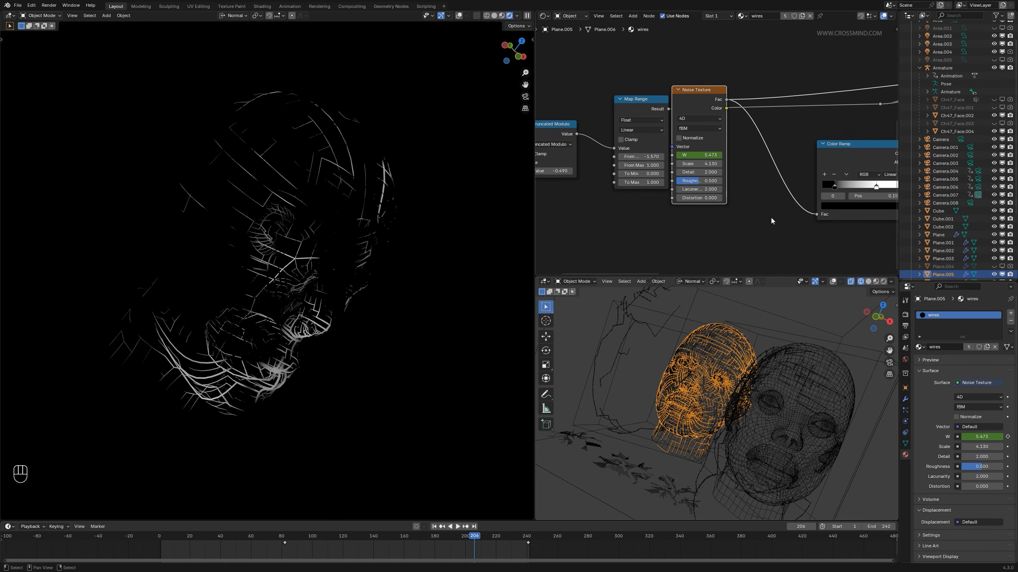
# - Preview the Blackbody, Color Ramp and Hue/Saturation/Value outputs of the color branch on the head lines
pyautogui.scroll(-4, 724, 171)
pyautogui.keyDown('ctrl'); pyautogui.keyDown('shift'); pyautogui.click(584, 147); pyautogui.keyUp('shift'); pyautogui.keyUp('ctrl')
pyautogui.moveTo(757, 183); pyautogui.dragTo(619, 213, button='middle')
pyautogui.keyDown('ctrl'); pyautogui.keyDown('shift'); pyautogui.click(815, 105); pyautogui.keyUp('shift'); pyautogui.keyUp('ctrl')
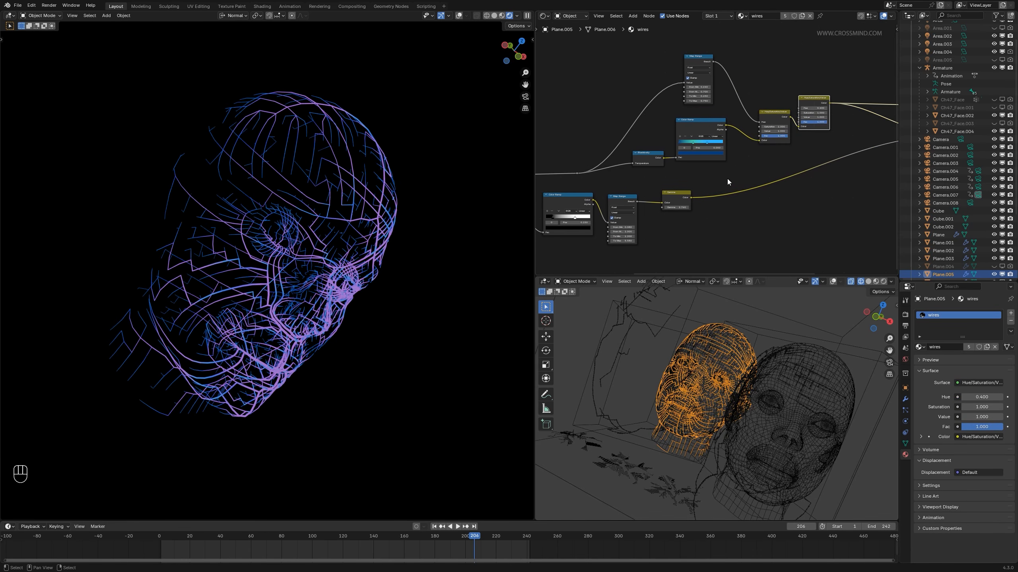
pyautogui.moveTo(618, 173); pyautogui.dragTo(699, 156, button='middle')
pyautogui.keyDown('ctrl'); pyautogui.keyDown('shift'); pyautogui.click(728, 139); pyautogui.keyUp('shift'); pyautogui.keyUp('ctrl')
pyautogui.keyDown('ctrl'); pyautogui.keyDown('shift'); pyautogui.click(777, 109); pyautogui.keyUp('shift'); pyautogui.keyUp('ctrl')
pyautogui.keyDown('ctrl'); pyautogui.keyDown('shift'); pyautogui.click(853, 100); pyautogui.keyUp('shift'); pyautogui.keyUp('ctrl')
pyautogui.moveTo(857, 174); pyautogui.dragTo(772, 222, button='middle')
pyautogui.scroll(7, 771, 221)
pyautogui.hotkey('ctrl', 'z')
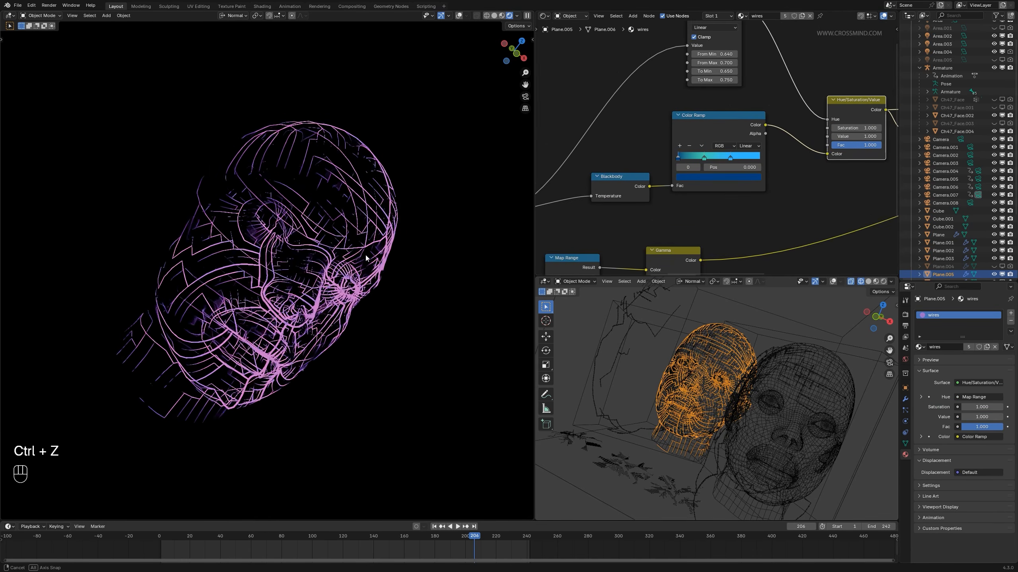
# - Maximize the node editor and spread the nodes so the attribute color branch sits above the noise strength branch
pyautogui.scroll(-9, 690, 180)
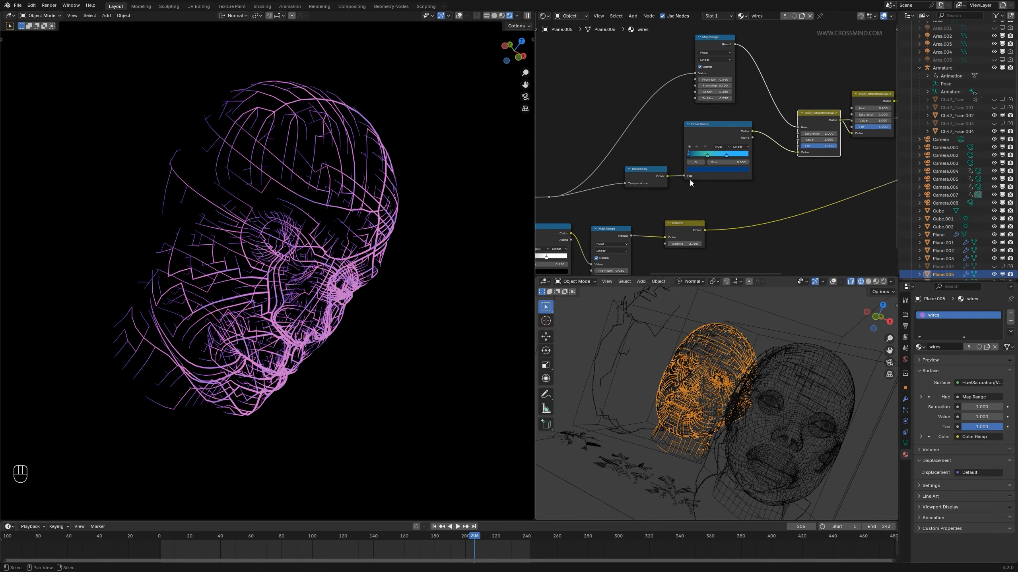
pyautogui.moveTo(643, 180); pyautogui.dragTo(880, 130, button='middle')
pyautogui.scroll(8, 603, 90)
pyautogui.moveTo(581, 79); pyautogui.dragTo(744, 214)
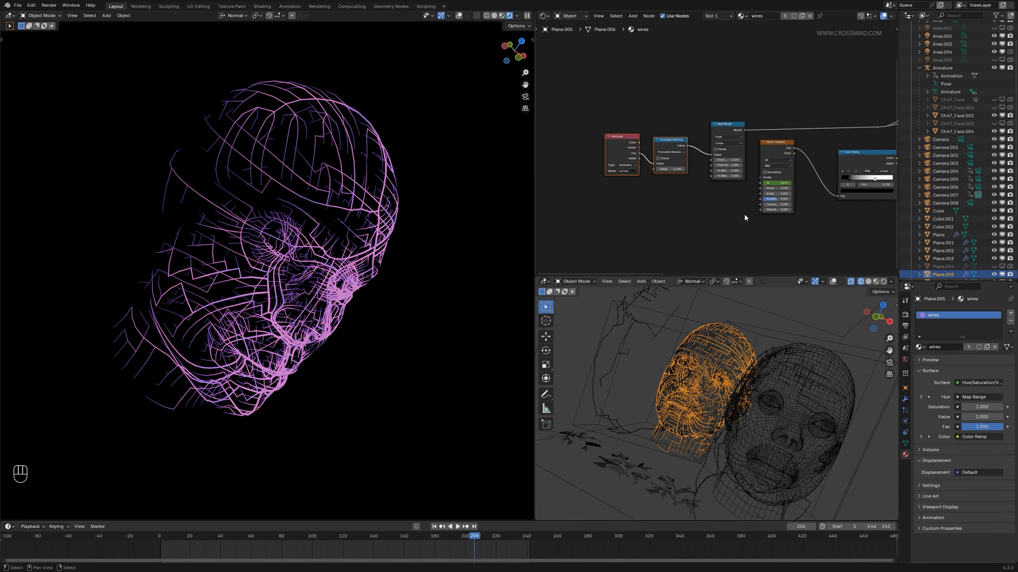
pyautogui.hotkey('ctrl', 'space')
pyautogui.moveTo(84, 230); pyautogui.dragTo(315, 361)
pyautogui.press('g')
pyautogui.click(395, 179)
pyautogui.moveTo(502, 147); pyautogui.dragTo(674, 288)
pyautogui.press('g')
pyautogui.click(658, 202)
# - Reconnect the Emission shader to the Material Output's surface
pyautogui.scroll(-3, 658, 203)
pyautogui.moveTo(962, 257); pyautogui.dragTo(640, 313, button='middle')
pyautogui.keyDown('ctrl'); pyautogui.keyDown('shift'); pyautogui.click(803, 268); pyautogui.keyUp('shift'); pyautogui.keyUp('ctrl')
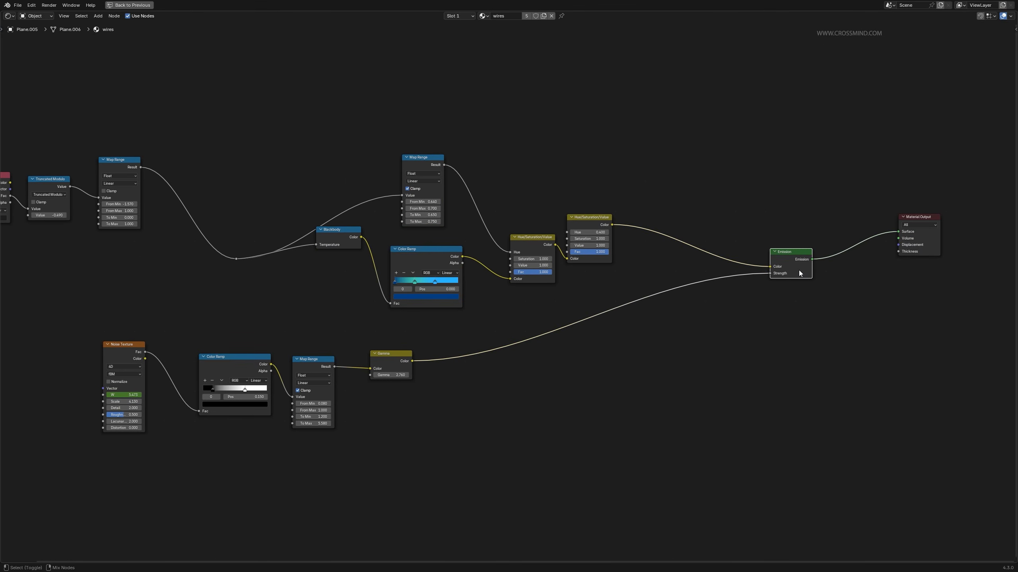
pyautogui.scroll(2, 801, 296)
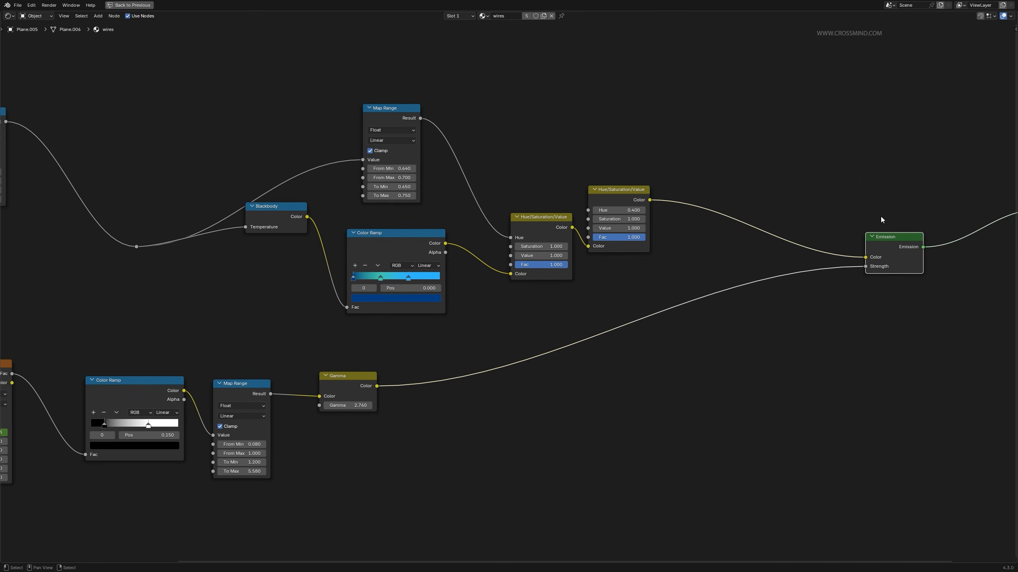
pyautogui.hotkey('ctrl', 'space')
pyautogui.hotkey('ctrl', 'space')
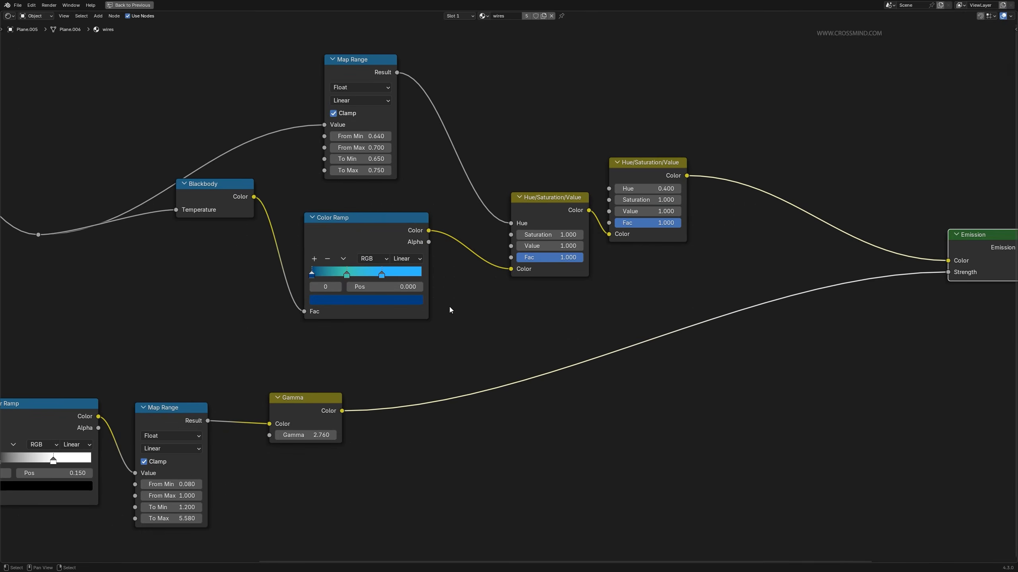
# - Examine the color branch from the curves Attribute through Map Range, Blackbody and Color Ramp to the Hue/Saturation/Value nodes
pyautogui.moveTo(252, 326); pyautogui.dragTo(614, 309, button='middle')
pyautogui.scroll(-2, 614, 308)
pyautogui.moveTo(90, 221); pyautogui.dragTo(269, 136)
pyautogui.moveTo(818, 273); pyautogui.dragTo(760, 295, button='middle')
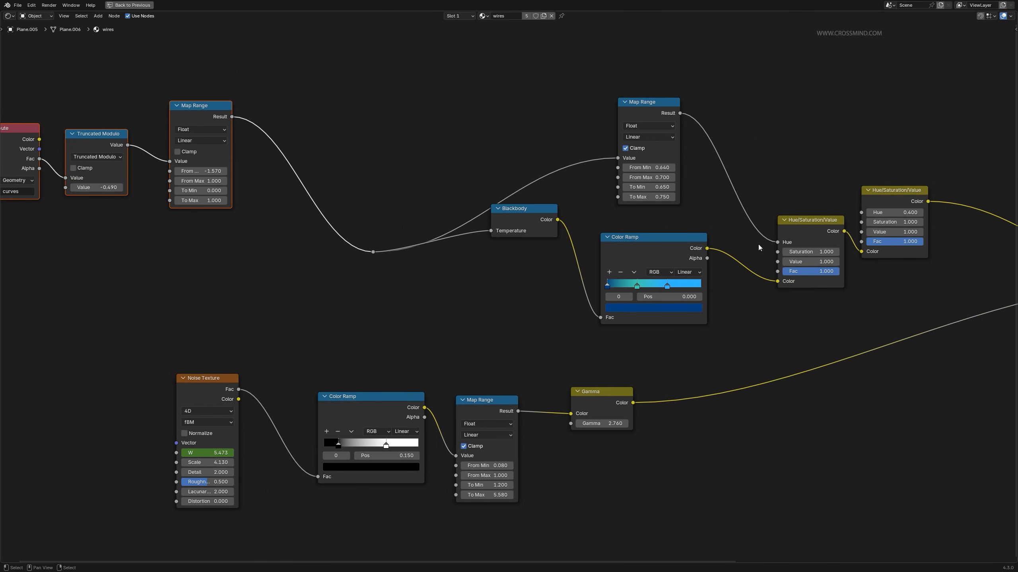
pyautogui.scroll(-1, 745, 295)
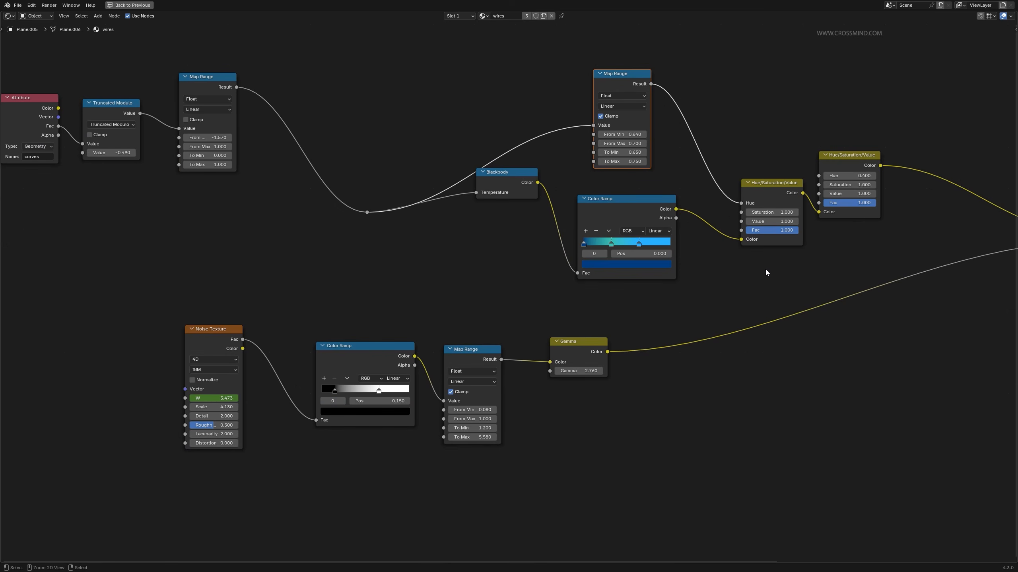
pyautogui.hotkey('ctrl', 'space')
# - Examine the branch driving Emission Strength, from the 4D Noise Texture with animated W through Color Ramp and Map Range to Gamma
pyautogui.moveTo(781, 228); pyautogui.dragTo(813, 186, button='middle')
pyautogui.scroll(1, 813, 186)
pyautogui.moveTo(581, 95); pyautogui.dragTo(633, 187)
pyautogui.scroll(1, 663, 209)
pyautogui.moveTo(651, 216); pyautogui.dragTo(761, 221, button='middle')
pyautogui.scroll(4, 776, 220)
pyautogui.scroll(1, 717, 150)
pyautogui.scroll(-4, 792, 233)
pyautogui.moveTo(389, 338); pyautogui.dragTo(372, 323, button='middle')
pyautogui.scroll(1, 372, 322)
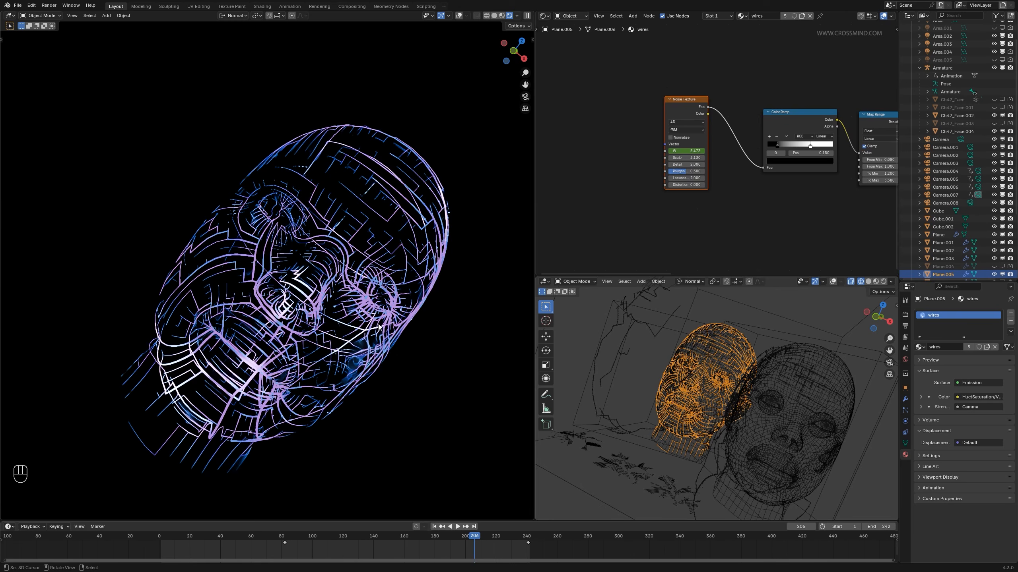
pyautogui.scroll(3, 681, 142)
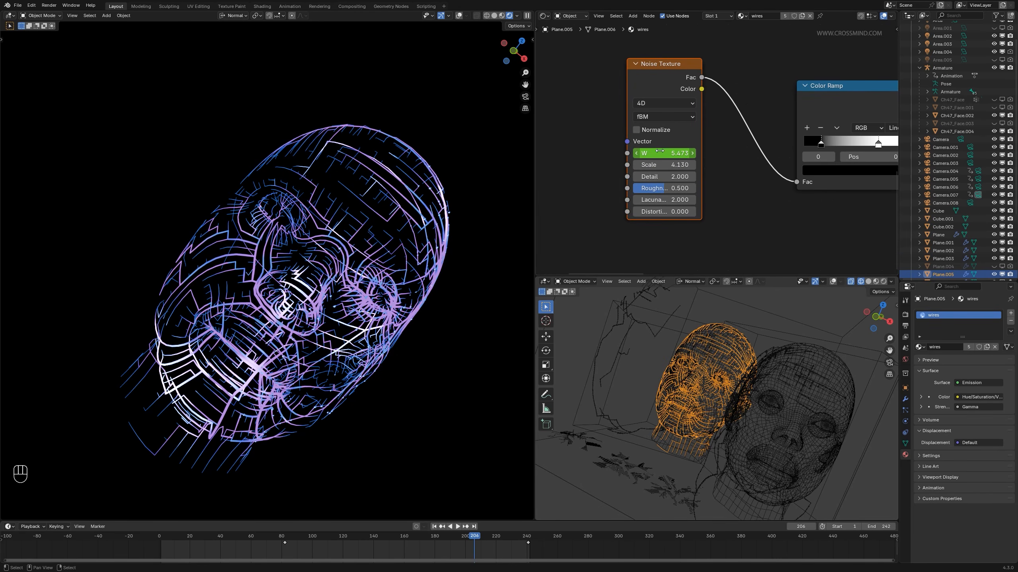
pyautogui.press('g')
pyautogui.click(728, 148)
pyautogui.scroll(-6, 779, 218)
pyautogui.moveTo(779, 218); pyautogui.dragTo(716, 228, button='middle')
pyautogui.scroll(3, 832, 155)
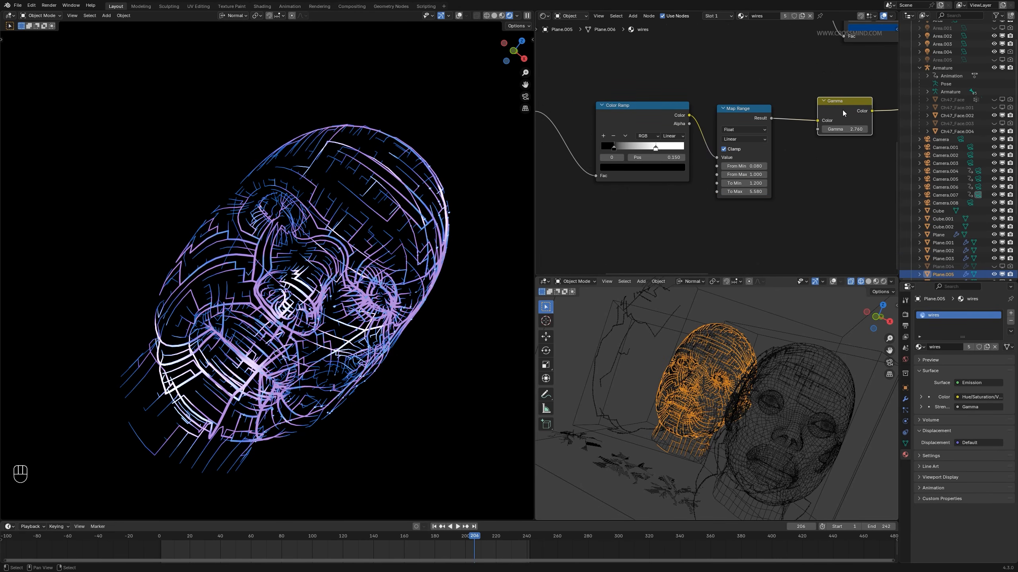
pyautogui.scroll(-1, 843, 109)
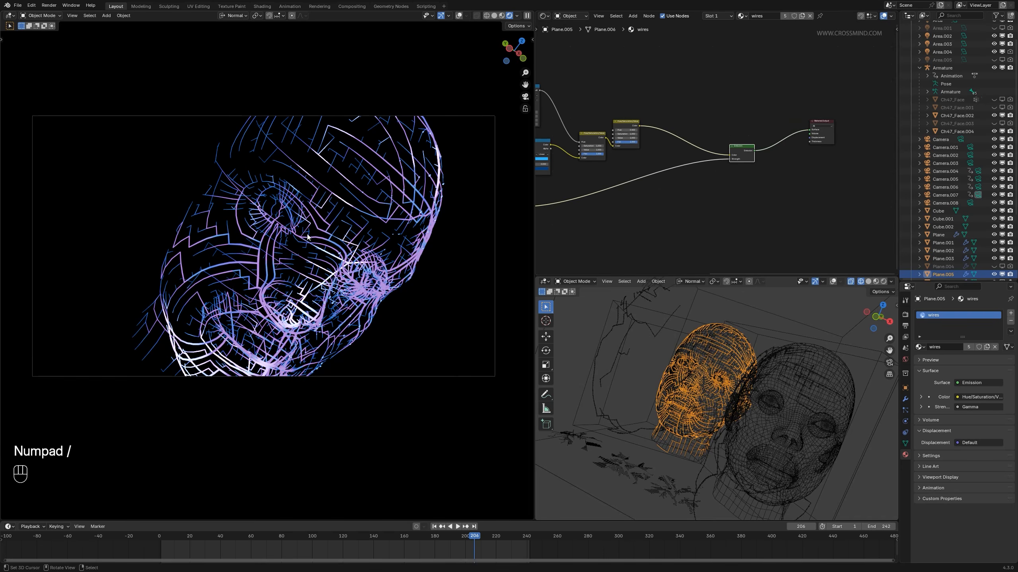
# - Select the large cube enclosing both heads and frame its Volume Scatter and Material Output nodes, repositioning the nodes
pyautogui.scroll(-3, 804, 349)
pyautogui.click(841, 338)
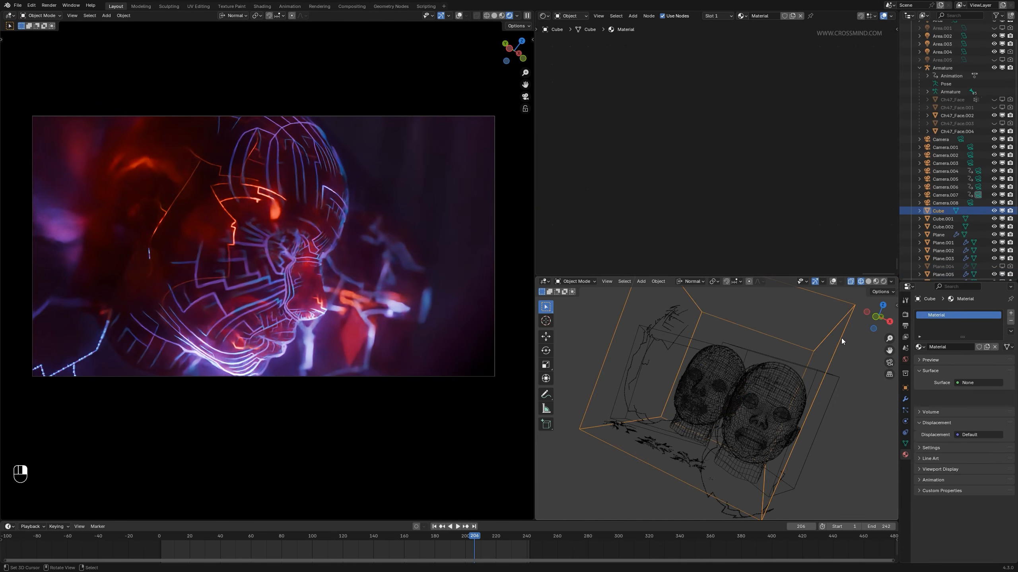
pyautogui.scroll(-3, 697, 356)
pyautogui.keyDown('shift'); pyautogui.moveTo(697, 356); pyautogui.dragTo(656, 455, button='middle'); pyautogui.keyUp('shift')
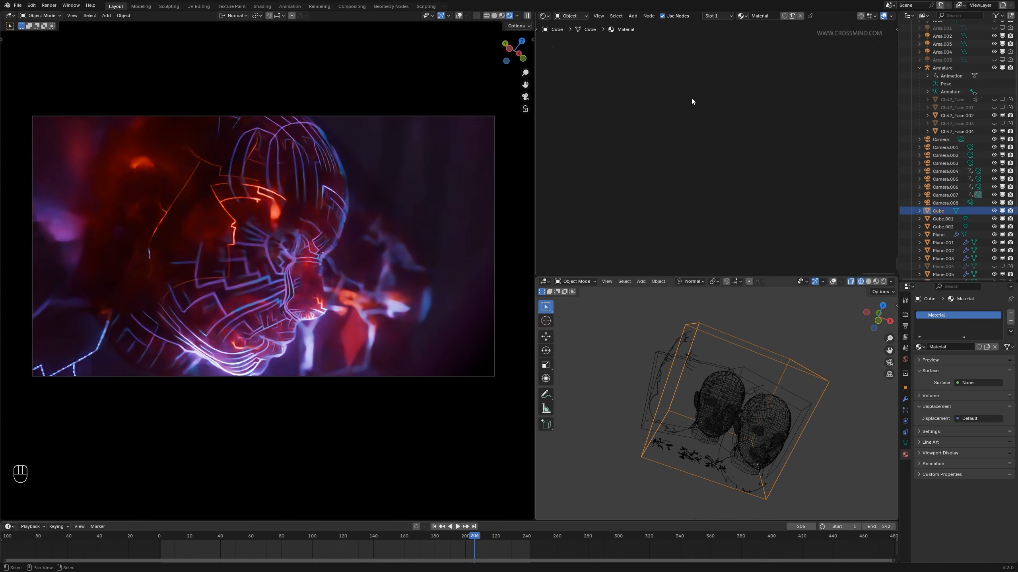
pyautogui.press('a')
pyautogui.press('KP_Decimal')
pyautogui.scroll(4, 691, 98)
pyautogui.click(628, 125)
pyautogui.press('g')
pyautogui.click(726, 175)
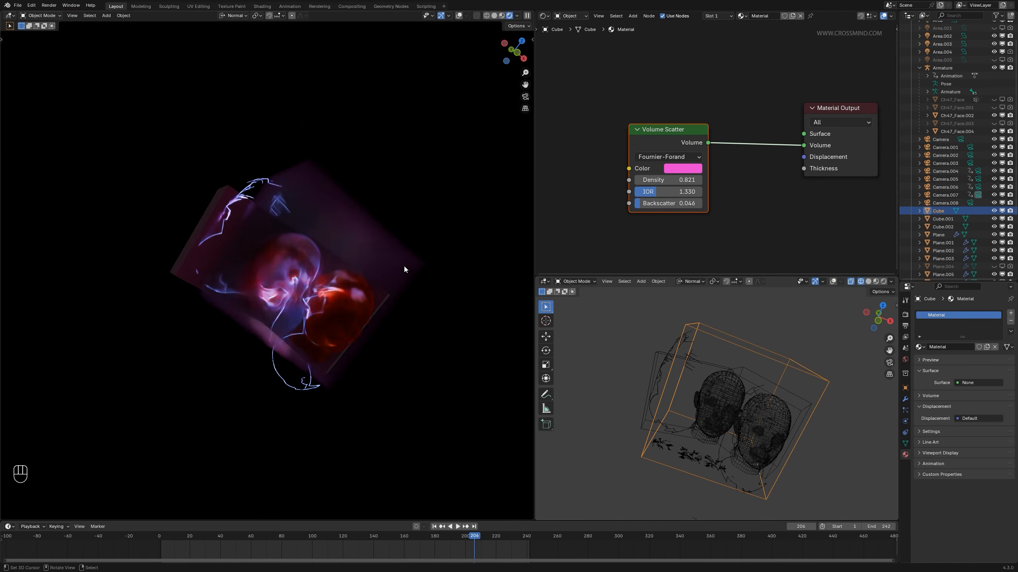
# - Examine the rendered volume box with the glowing heads from outside the camera
pyautogui.scroll(3, 404, 270)
pyautogui.moveTo(407, 269)
pyautogui.mouseDown(button='middle')
pyautogui.moveTo(399, 249)
pyautogui.moveTo(431, 287)
pyautogui.moveTo(408, 286)
pyautogui.mouseUp(button='middle')
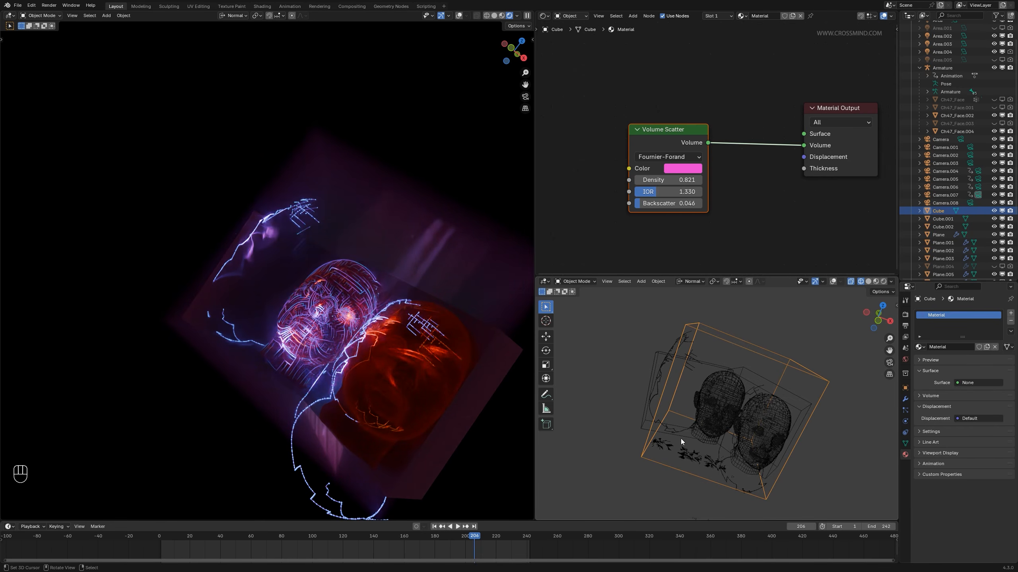
pyautogui.moveTo(362, 349); pyautogui.dragTo(355, 344, button='middle')
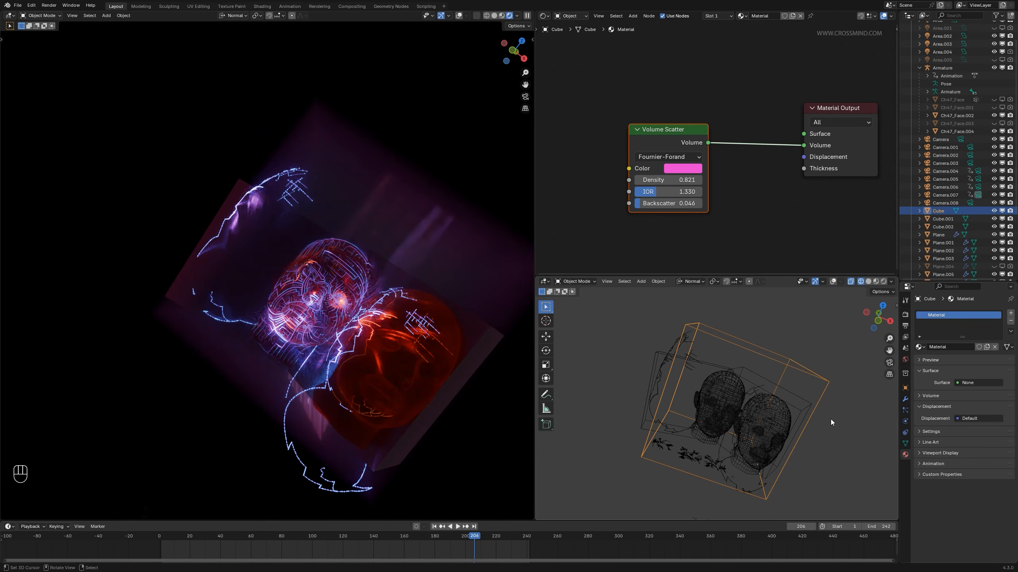
# - Isolate the smaller head's circuit objects together with the boxes Cube.001 and Cube.002 in the rendered view
pyautogui.moveTo(745, 395); pyautogui.dragTo(736, 371, button='middle')
pyautogui.moveTo(736, 371)
pyautogui.keyDown('shift'); pyautogui.mouseDown(button='middle')
pyautogui.moveTo(739, 393)
pyautogui.moveTo(730, 378)
pyautogui.mouseUp(button='middle'); pyautogui.keyUp('shift')
pyautogui.click(747, 384)
pyautogui.keyDown('shift'); pyautogui.click(718, 373); pyautogui.keyUp('shift')
pyautogui.keyDown('shift'); pyautogui.click(727, 382); pyautogui.keyUp('shift')
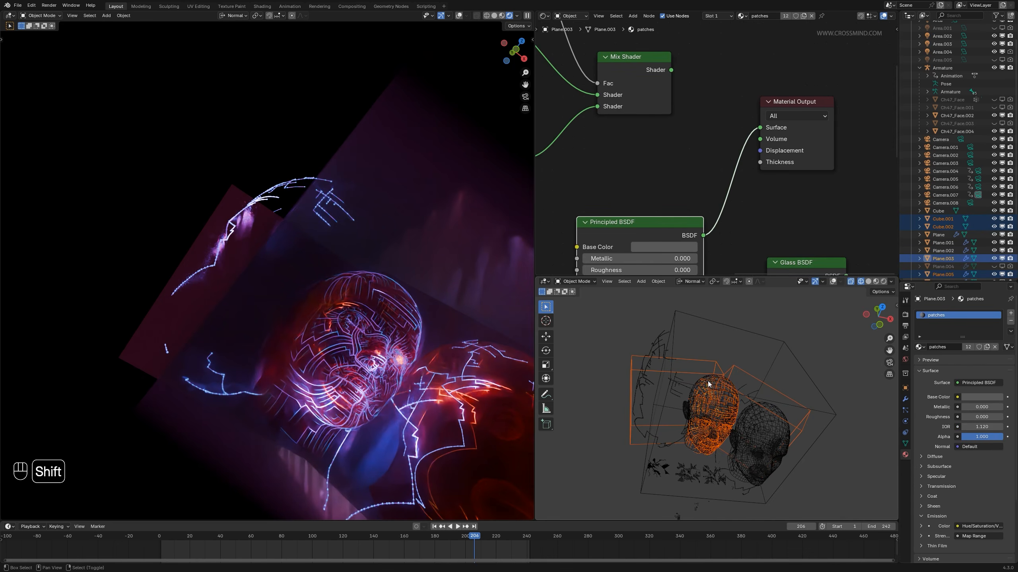
pyautogui.moveTo(368, 299); pyautogui.dragTo(362, 312, button='middle')
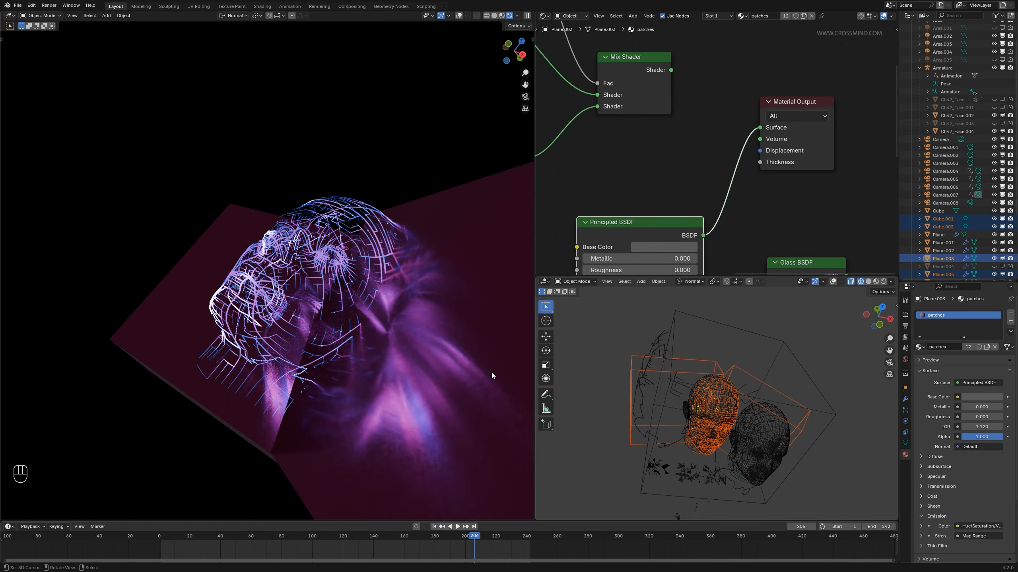
# - Select the box Cube.001 to inspect its Metallic BSDF material and reflections, and return to the camera view
pyautogui.click(441, 126)
pyautogui.click(486, 239)
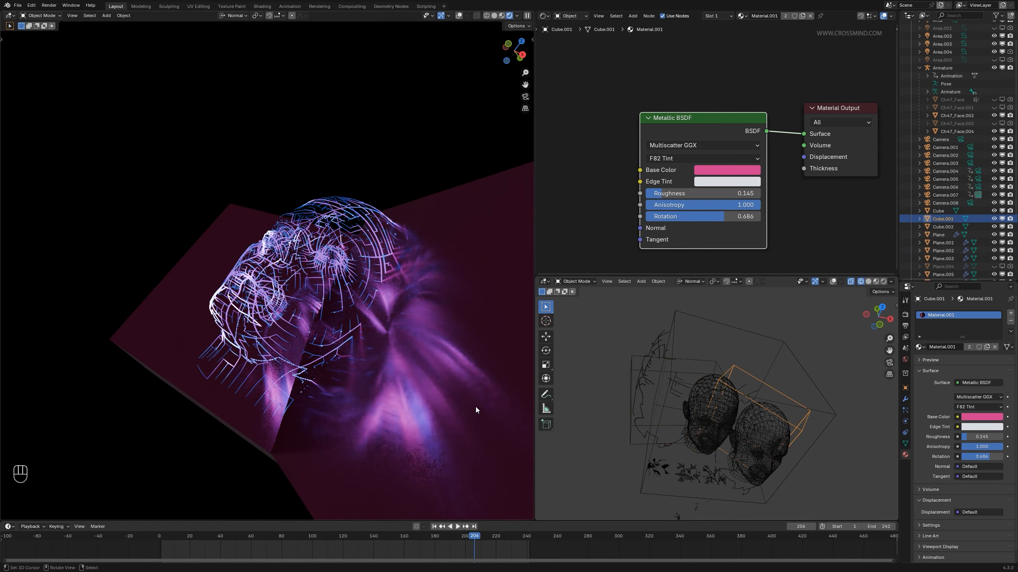
pyautogui.moveTo(376, 340)
pyautogui.mouseDown(button='middle')
pyautogui.moveTo(380, 318)
pyautogui.moveTo(418, 321)
pyautogui.moveTo(383, 325)
pyautogui.mouseUp(button='middle')
pyautogui.press('KP_0')
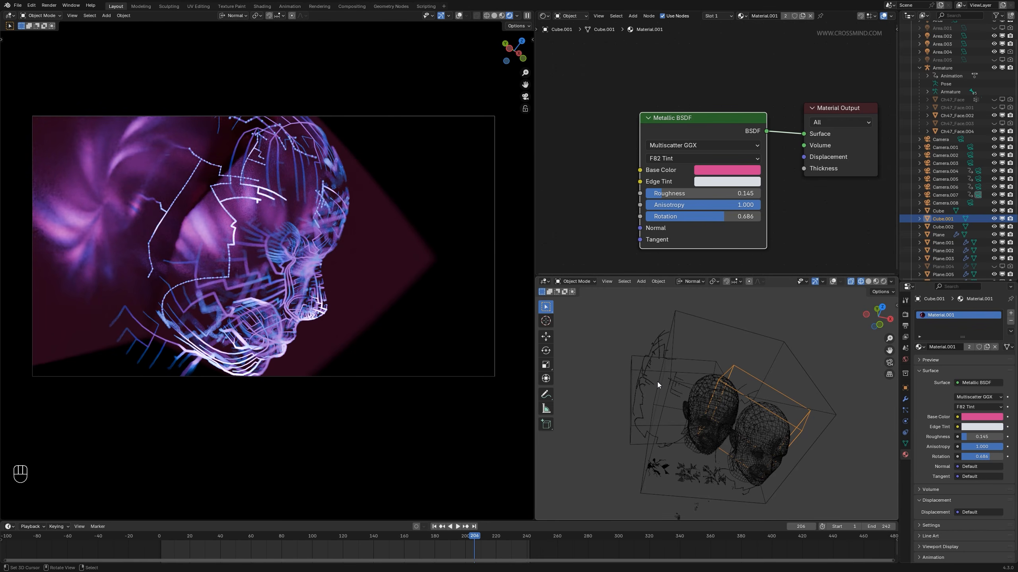
# - Delete the duplicate wires object overlapping the smaller head
pyautogui.click(727, 429)
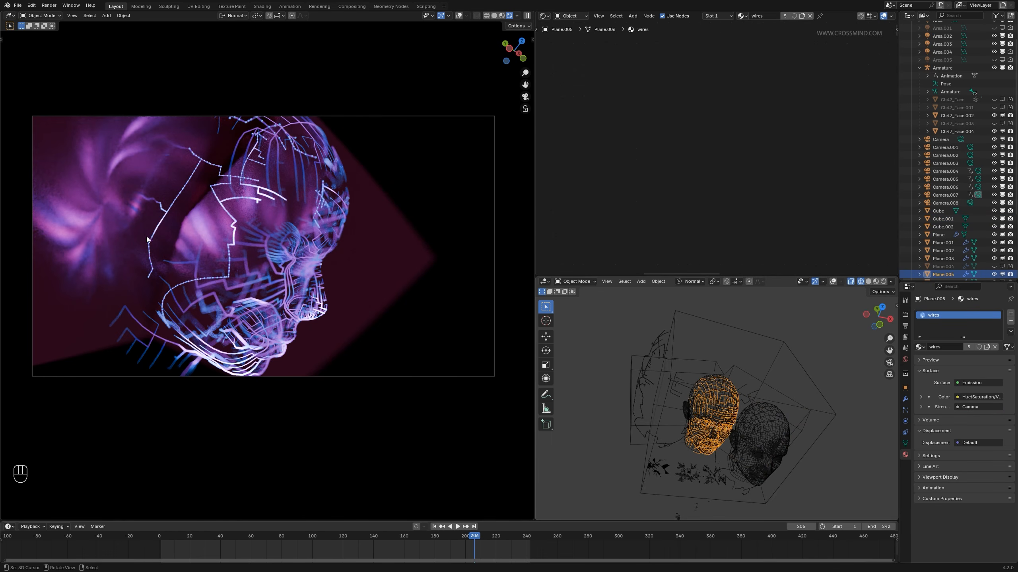
pyautogui.moveTo(706, 373); pyautogui.dragTo(694, 354, button='middle')
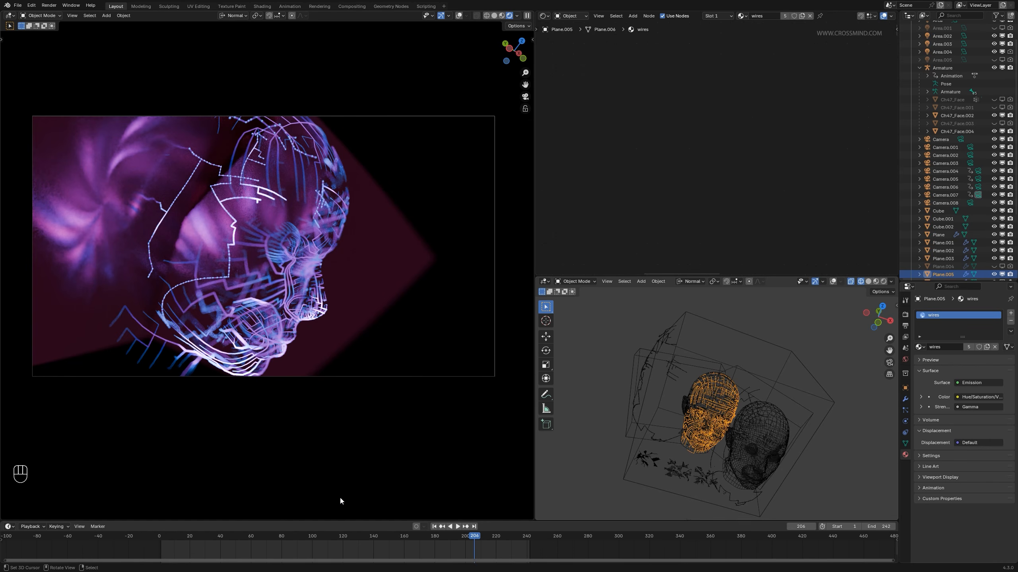
pyautogui.moveTo(714, 413); pyautogui.dragTo(721, 341, button='middle')
pyautogui.scroll(3, 721, 385)
pyautogui.press('Delete')
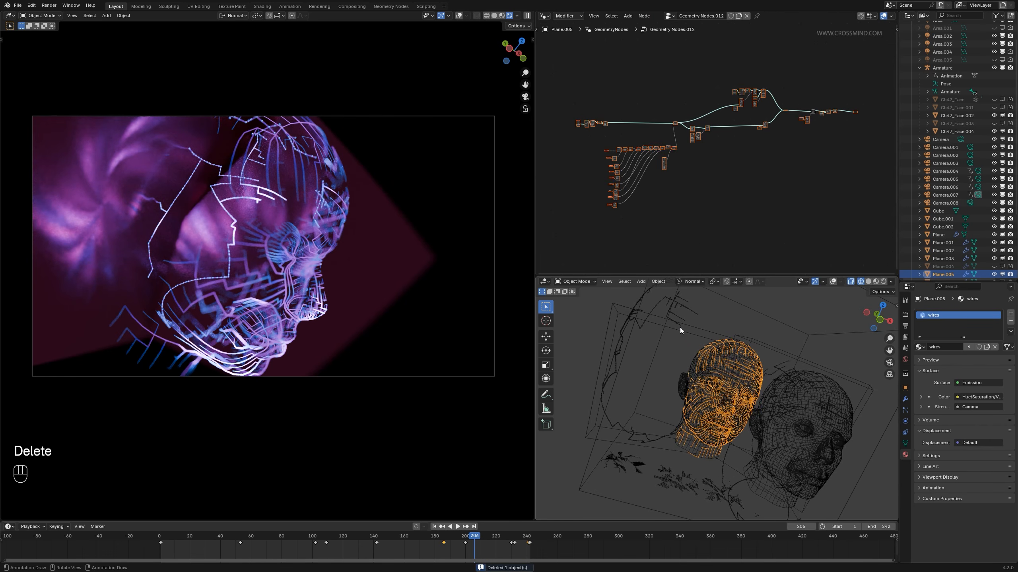
# - Select the circuit strands Plane.011 and Plane.013 and scrub the animation to frame 221 to review their growth
pyautogui.click(659, 303)
pyautogui.moveTo(668, 327); pyautogui.dragTo(671, 344, button='middle')
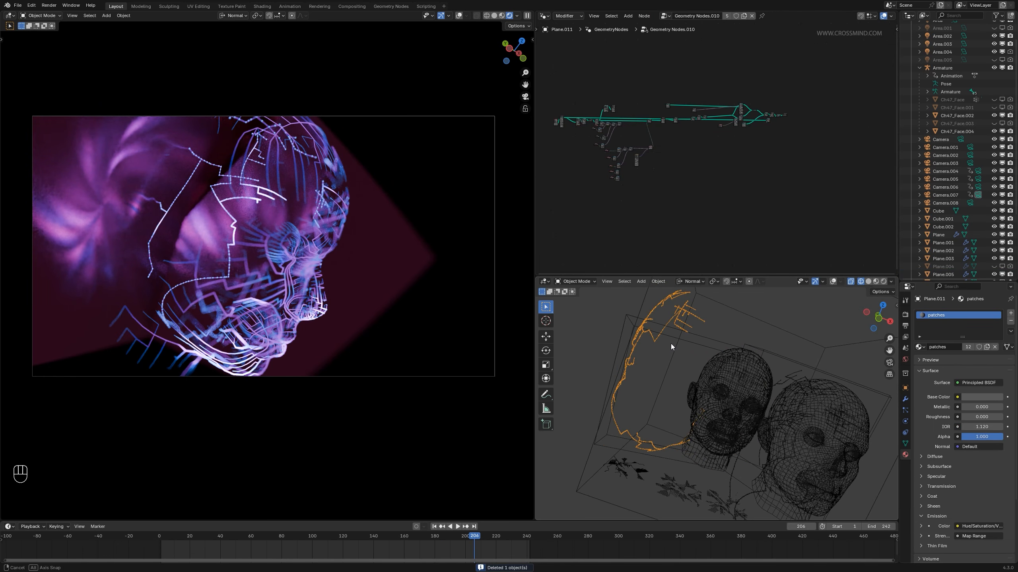
pyautogui.click(840, 422)
pyautogui.click(236, 537)
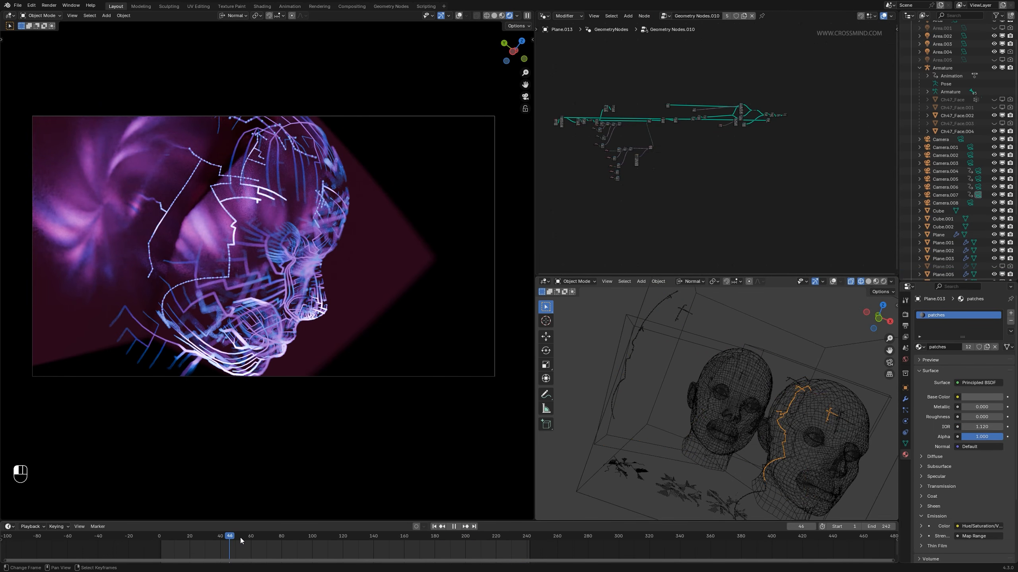
pyautogui.click(442, 538)
pyautogui.click(498, 537)
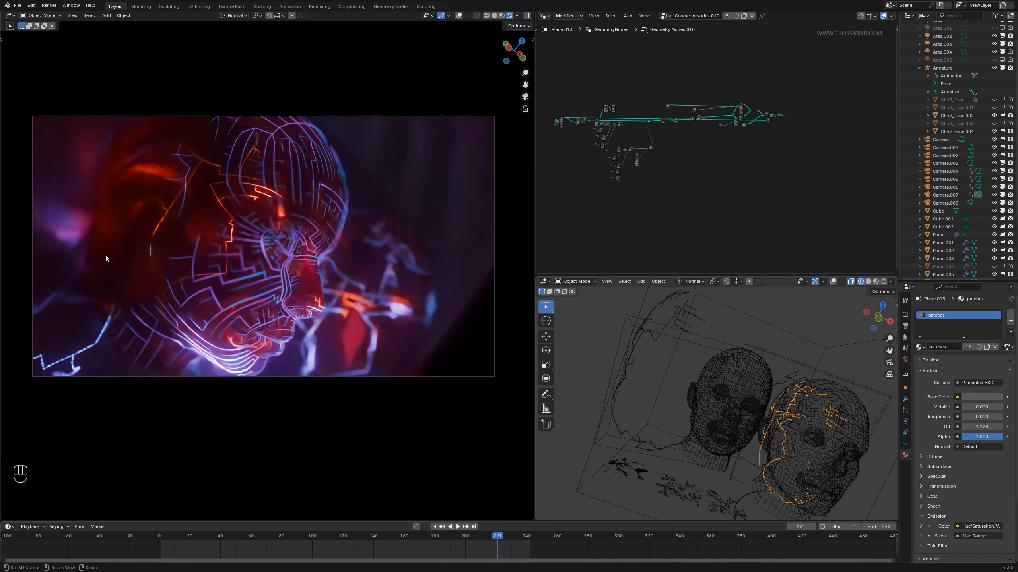
# - Examine the Geometry Nodes.010 tree on the floating strand Plane.011 and the facial strand Plane.013 around the heads
pyautogui.rightClick(655, 343)
pyautogui.keyDown('shift'); pyautogui.moveTo(761, 417); pyautogui.dragTo(685, 375, button='middle'); pyautogui.keyUp('shift')
pyautogui.keyDown('shift'); pyautogui.moveTo(787, 421); pyautogui.dragTo(634, 326, button='middle'); pyautogui.keyUp('shift')
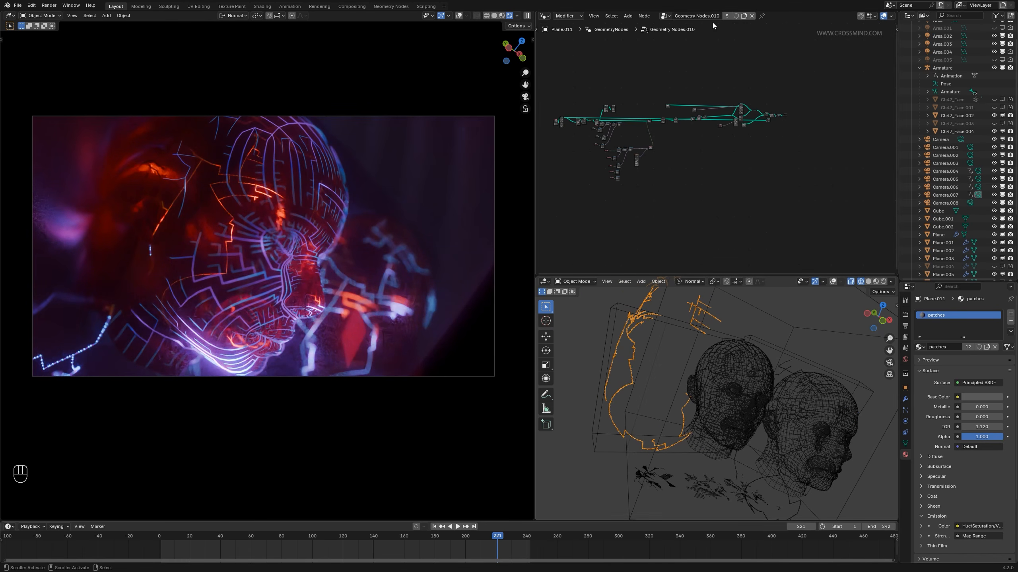
pyautogui.scroll(3, 715, 133)
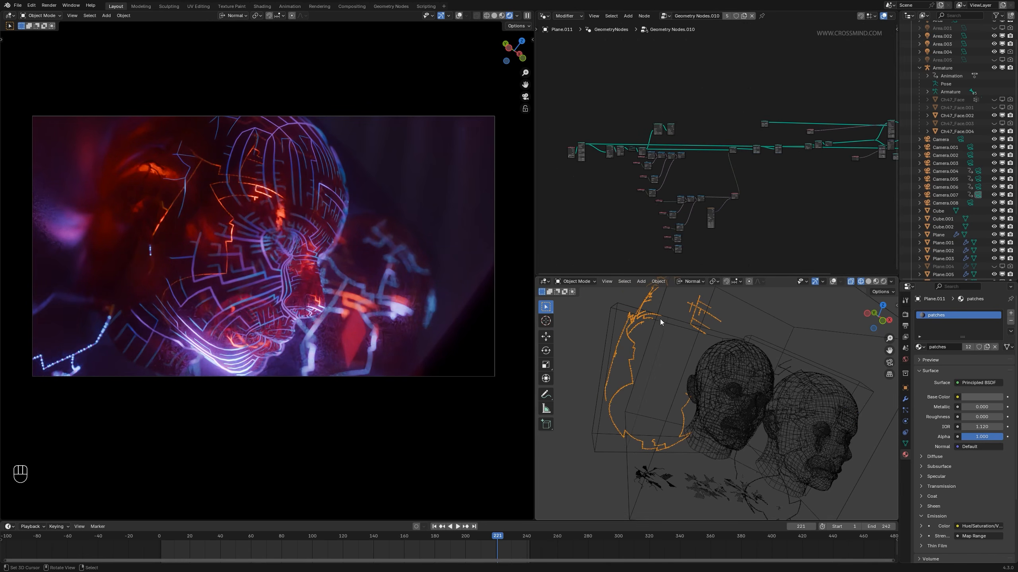
pyautogui.moveTo(656, 399); pyautogui.dragTo(771, 372, button='middle')
pyautogui.rightClick(740, 363)
pyautogui.scroll(3, 739, 372)
pyautogui.moveTo(764, 423); pyautogui.dragTo(752, 369, button='middle')
pyautogui.moveTo(740, 429); pyautogui.dragTo(759, 401, button='middle')
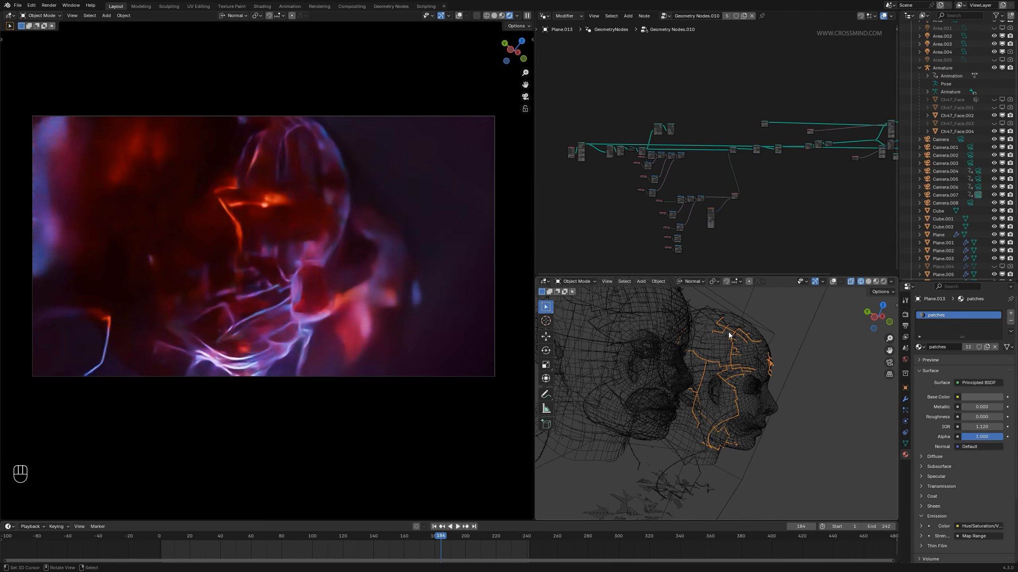
# - Switch the node editor to shader nodes and display the material of the cube enclosing both heads
pyautogui.rightClick(721, 299)
pyautogui.scroll(-1, 734, 297)
pyautogui.press('a')
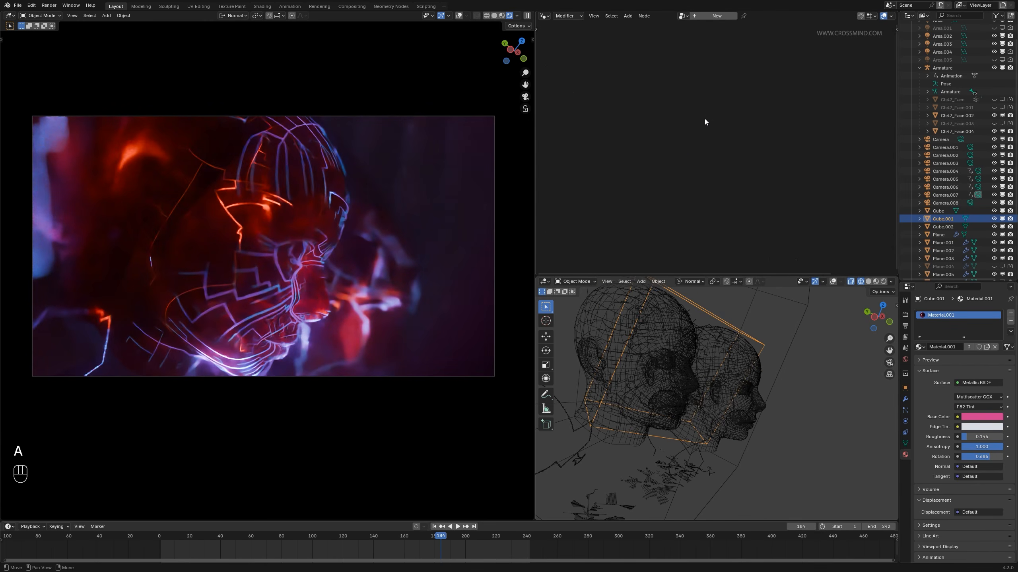
pyautogui.press('KP_Decimal')
pyautogui.click(546, 19)
pyautogui.click(571, 97)
pyautogui.press('a')
pyautogui.press('KP_Decimal')
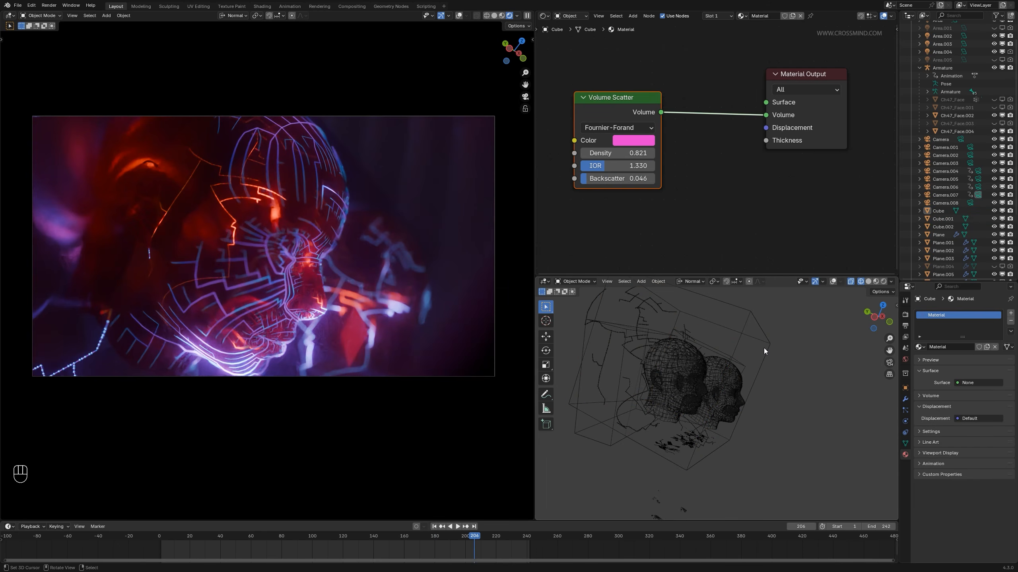
pyautogui.click(763, 349)
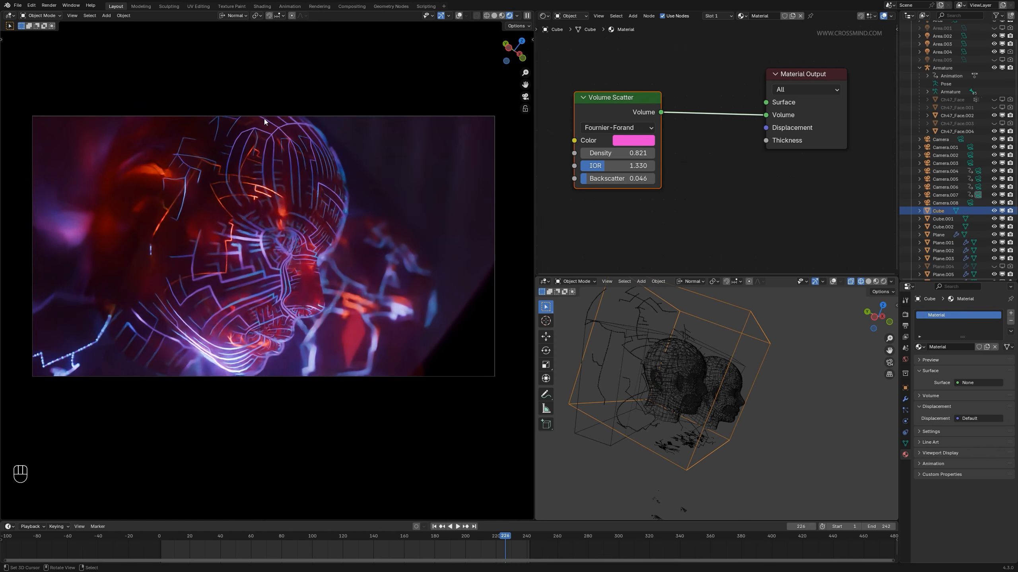
# - Temporarily hide the head mesh Ch47_Face.002 to compare the render without it, and show it again
pyautogui.click(661, 361)
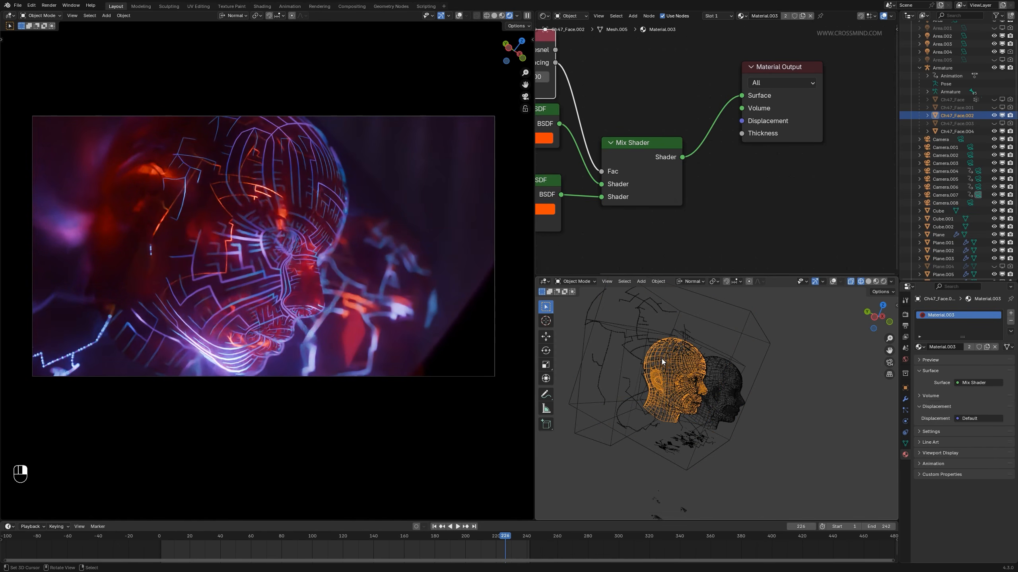
pyautogui.click(994, 115)
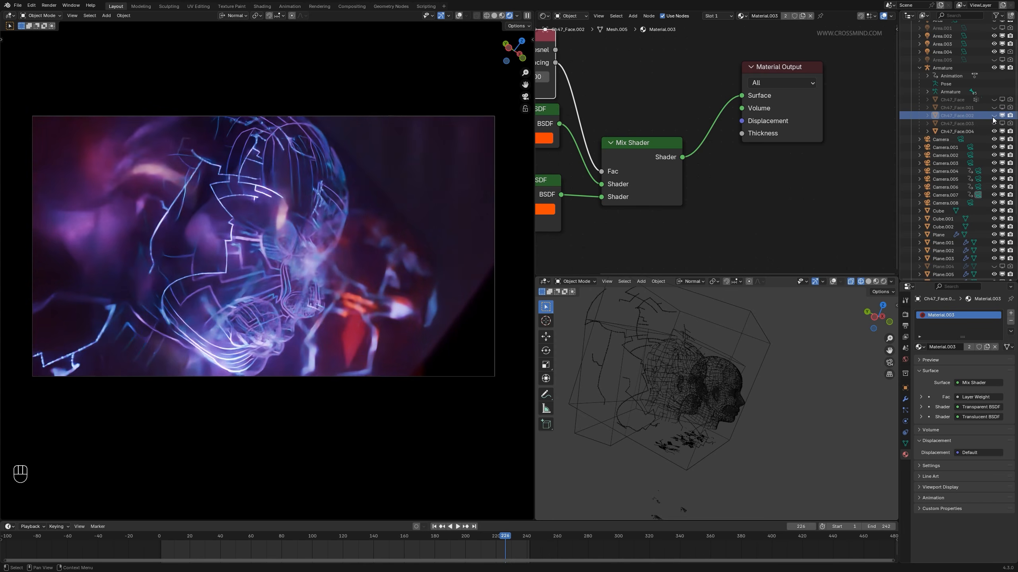
pyautogui.scroll(2, 340, 269)
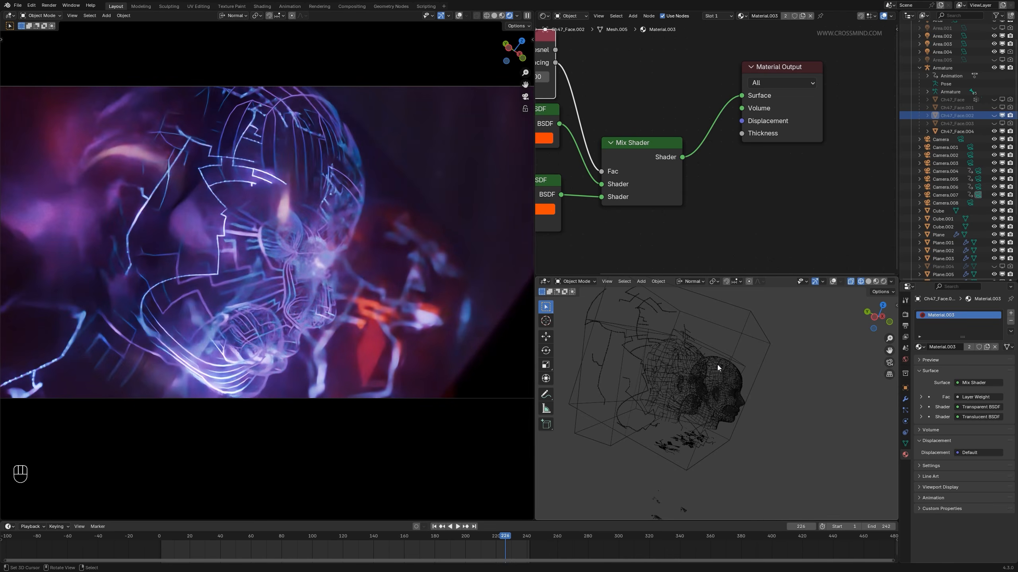
pyautogui.moveTo(719, 365); pyautogui.dragTo(684, 363, button='middle')
pyautogui.click(993, 115)
# - Isolate the head mesh Ch47_Face.002 and inspect its Layer Weight, Transparent BSDF and Translucent BSDF mix
pyautogui.click(971, 115)
pyautogui.press('KP_Divide')
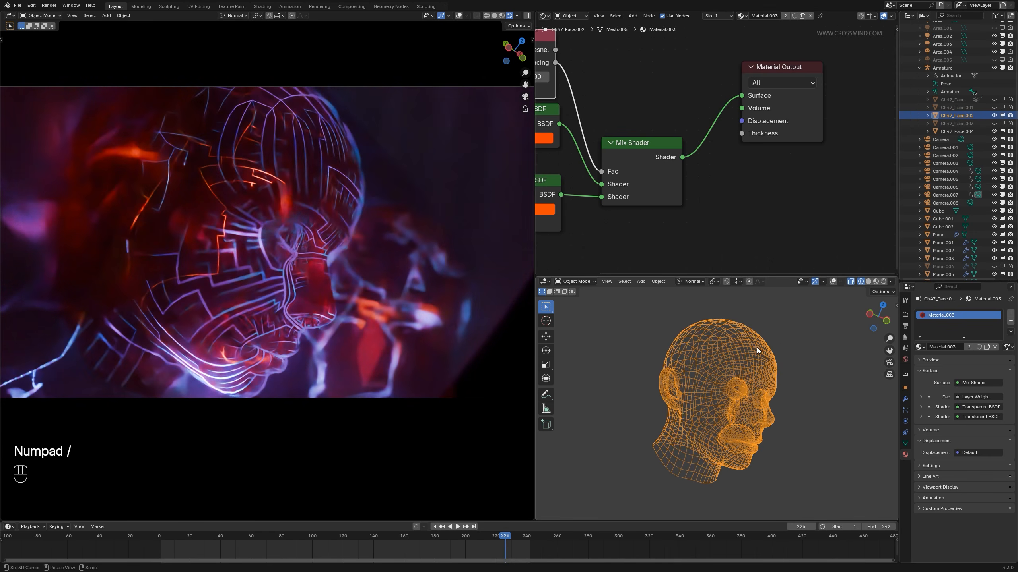
pyautogui.moveTo(752, 375); pyautogui.dragTo(702, 375, button='middle')
pyautogui.scroll(-2, 671, 182)
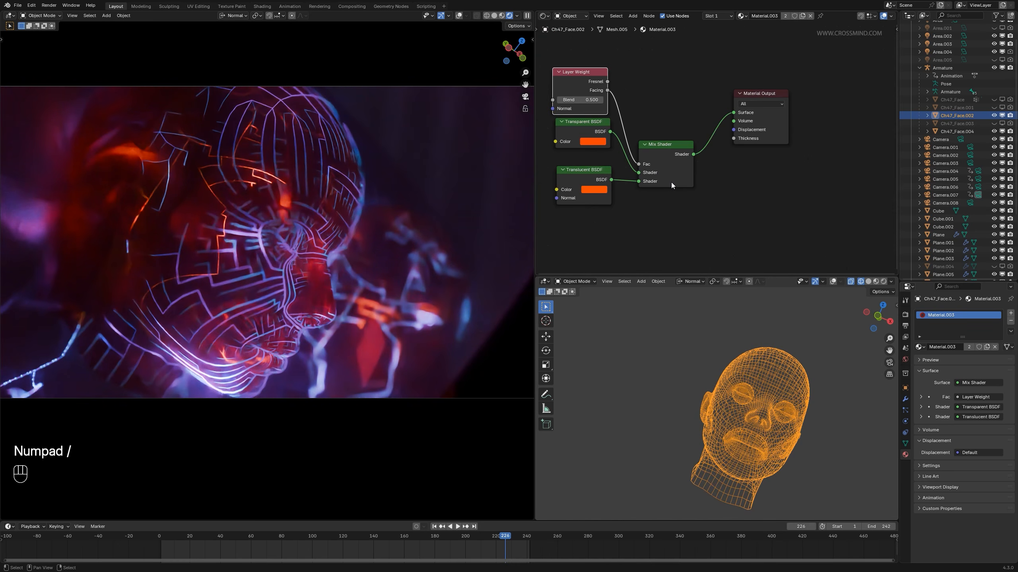
pyautogui.moveTo(671, 182); pyautogui.dragTo(719, 189, button='middle')
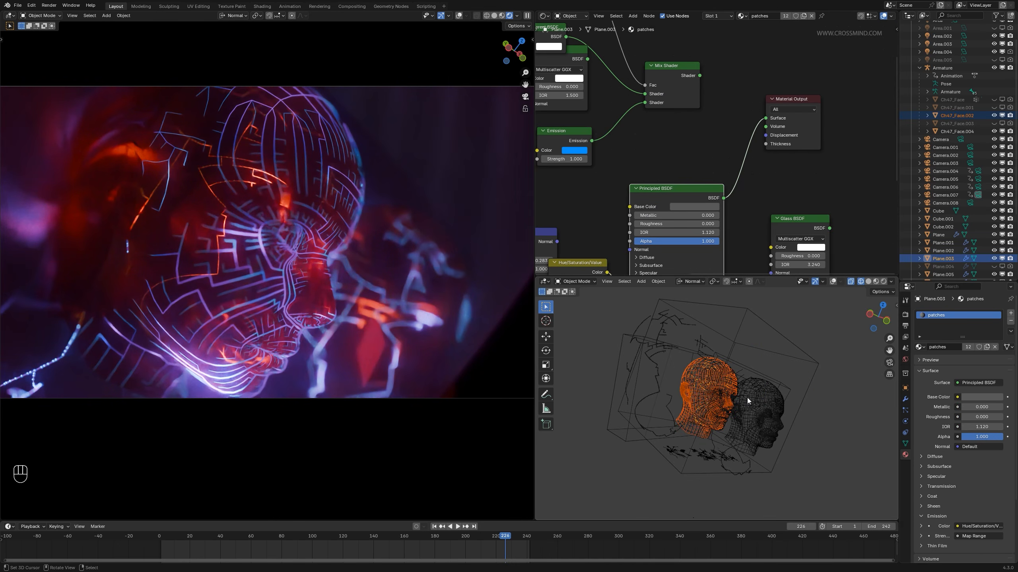
# - Isolate Ch47_Face.002 with the Plane.005 wires in the rendered view, and select the head mesh
pyautogui.moveTo(747, 397)
pyautogui.mouseDown(button='middle')
pyautogui.moveTo(733, 389)
pyautogui.moveTo(779, 416)
pyautogui.moveTo(753, 415)
pyautogui.mouseUp(button='middle')
pyautogui.scroll(3, 754, 416)
pyautogui.click(753, 415)
pyautogui.keyDown('shift'); pyautogui.click(741, 441); pyautogui.keyUp('shift')
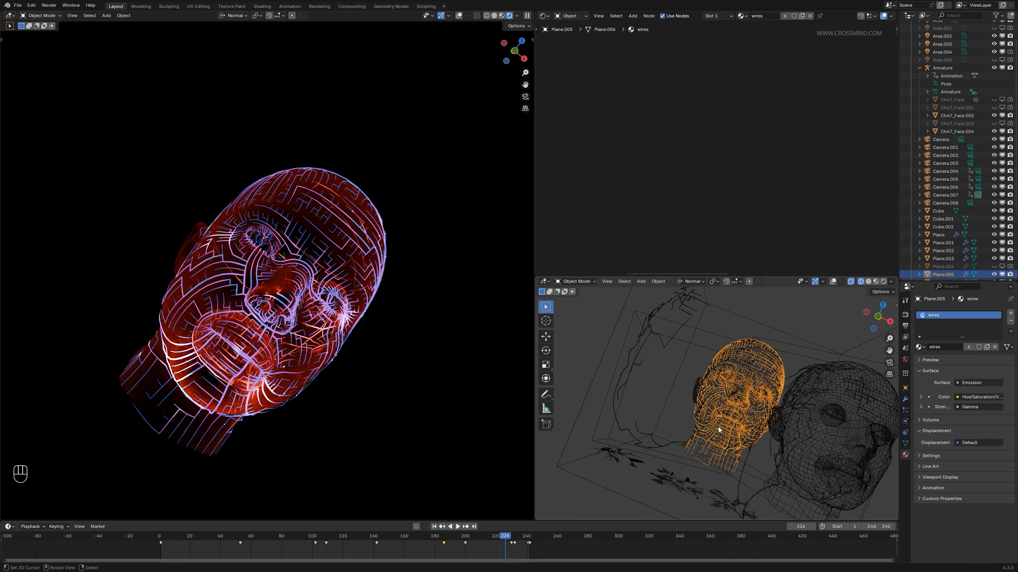
pyautogui.click(718, 427)
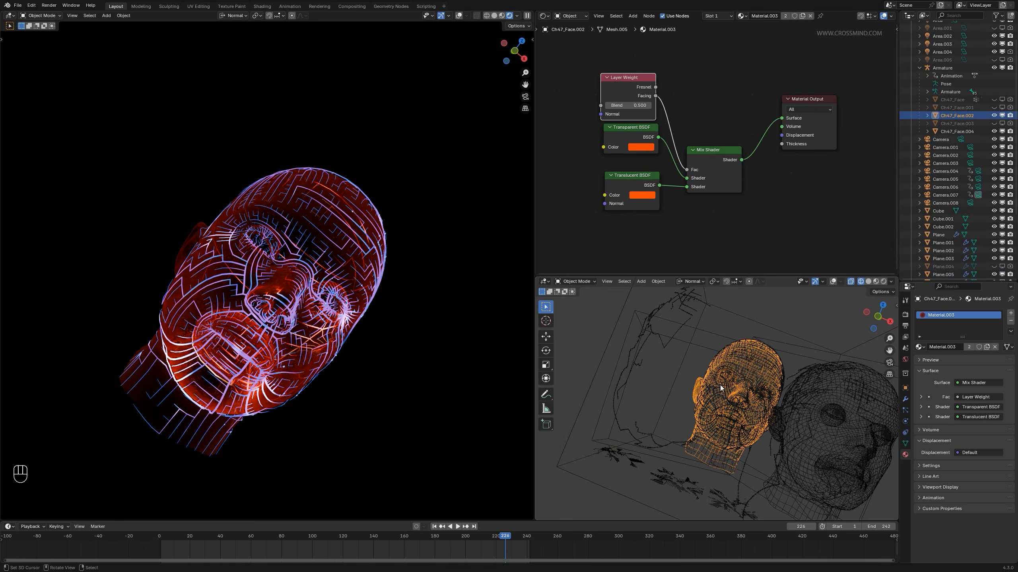
# - Preview Material.003's Transparent BSDF, Translucent BSDF and Layer Weight outputs in turn, and reconnect the Mix Shader to the surface output
pyautogui.scroll(2, 718, 183)
pyautogui.keyDown('ctrl'); pyautogui.keyDown('shift'); pyautogui.click(689, 129); pyautogui.keyUp('shift'); pyautogui.keyUp('ctrl')
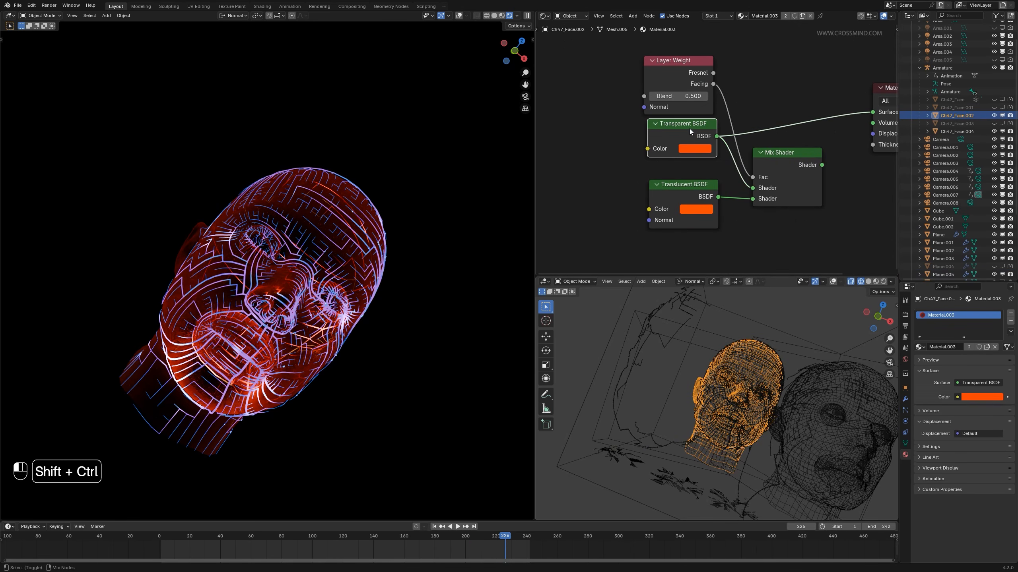
pyautogui.moveTo(692, 153); pyautogui.dragTo(657, 166, button='middle')
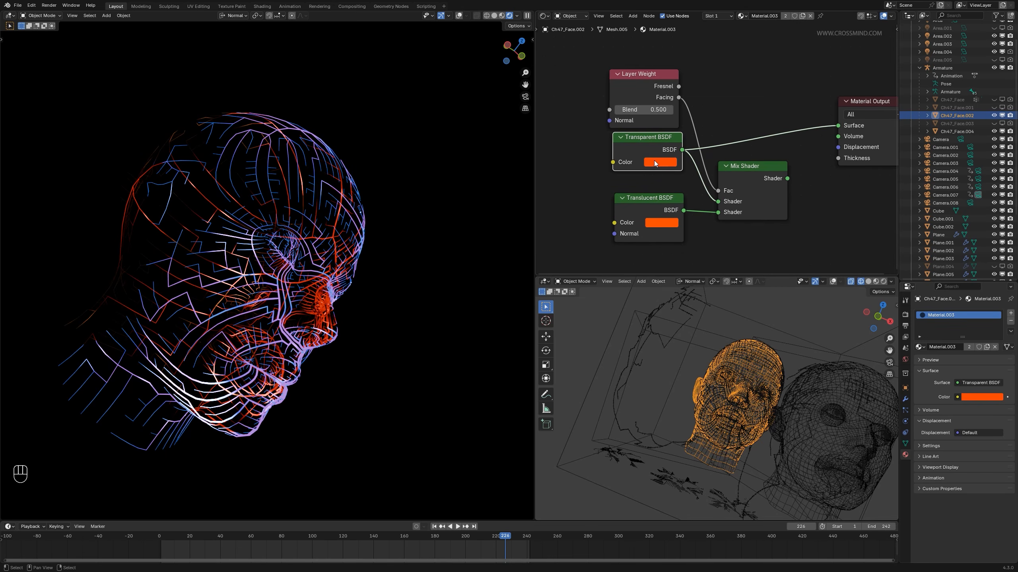
pyautogui.keyDown('ctrl'); pyautogui.keyDown('shift'); pyautogui.click(663, 203); pyautogui.keyUp('shift'); pyautogui.keyUp('ctrl')
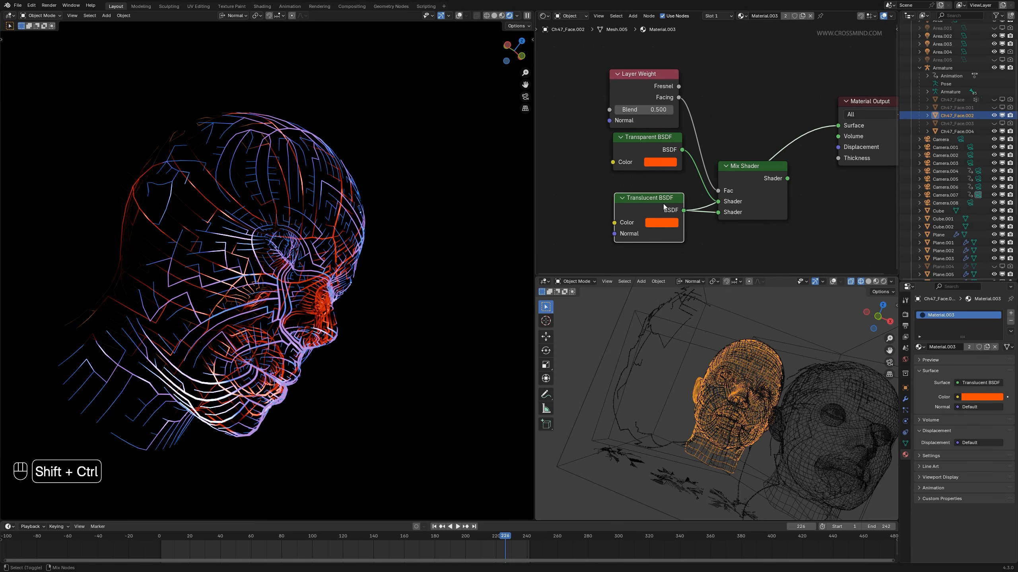
pyautogui.keyDown('ctrl'); pyautogui.keyDown('shift'); pyautogui.click(644, 79); pyautogui.keyUp('shift'); pyautogui.keyUp('ctrl')
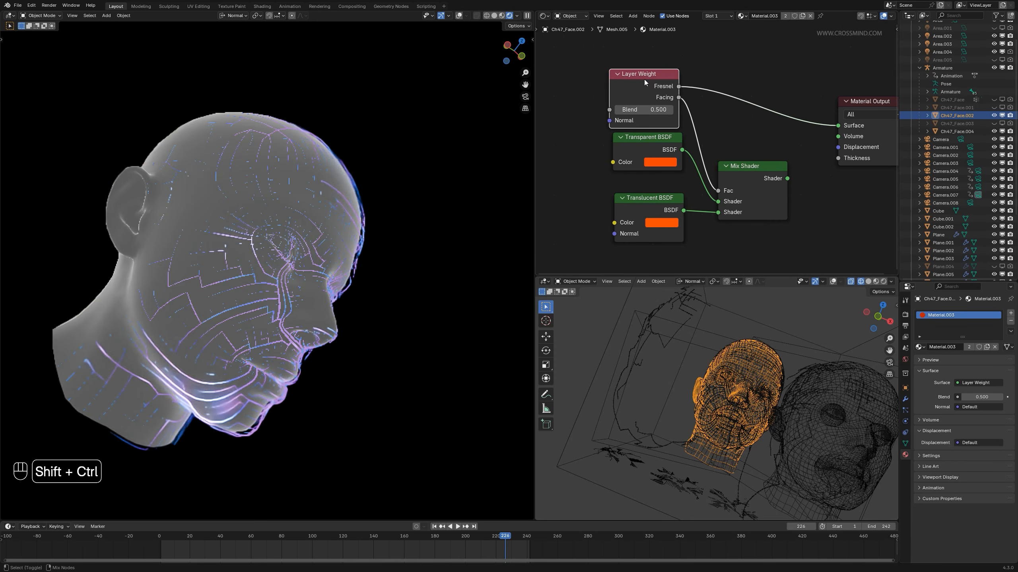
pyautogui.keyDown('ctrl'); pyautogui.keyDown('shift'); pyautogui.click(746, 178); pyautogui.keyUp('shift'); pyautogui.keyUp('ctrl')
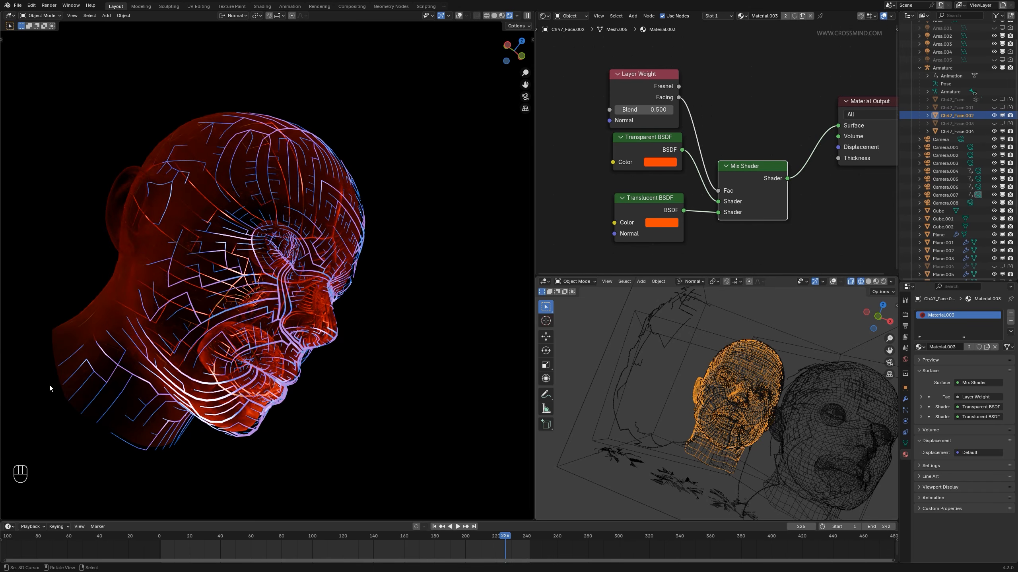
pyautogui.moveTo(199, 342); pyautogui.dragTo(260, 200, button='middle')
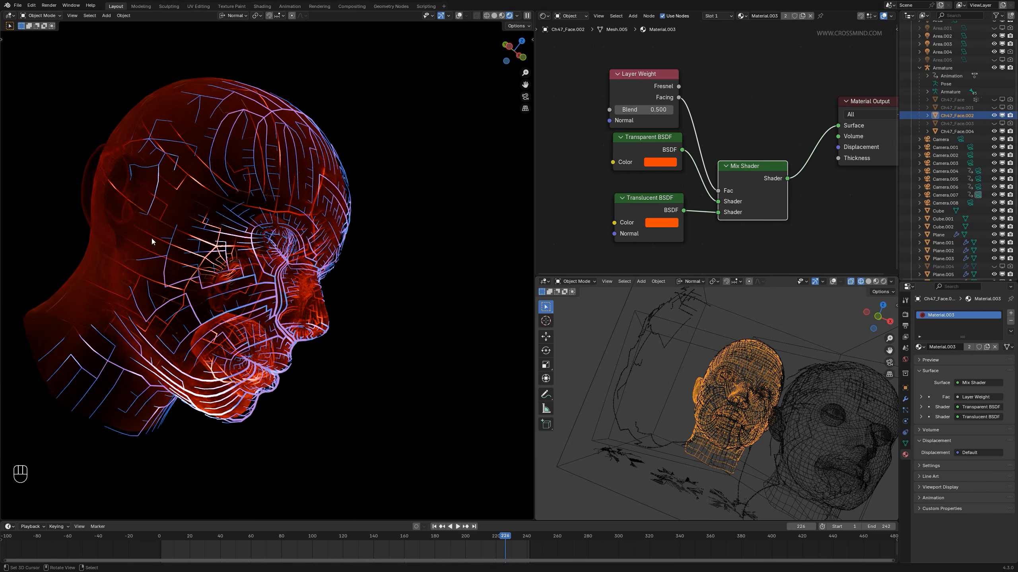
pyautogui.moveTo(340, 242)
pyautogui.mouseDown(button='middle')
pyautogui.moveTo(311, 228)
pyautogui.moveTo(338, 237)
pyautogui.mouseUp(button='middle')
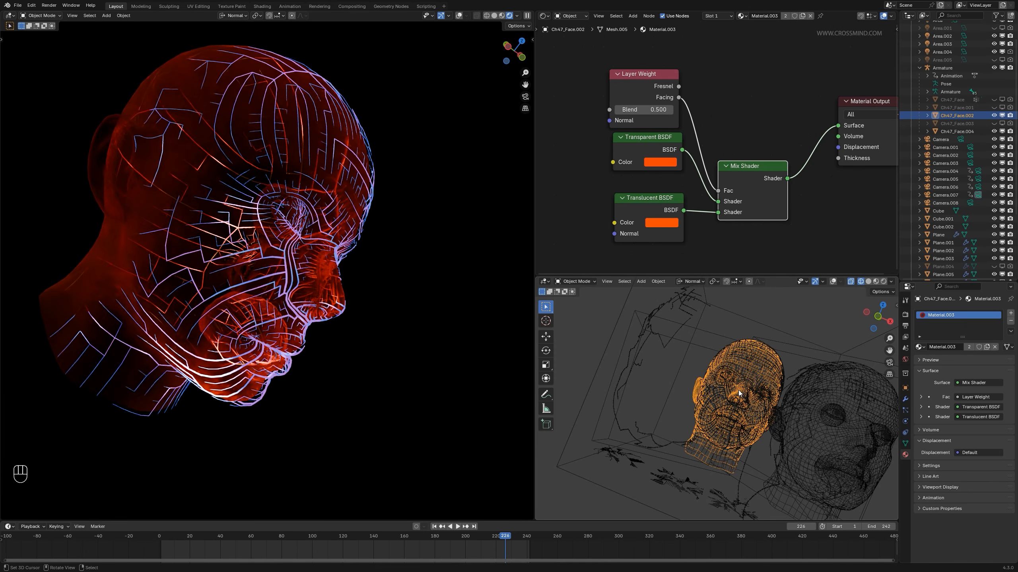
pyautogui.scroll(2, 739, 390)
pyautogui.scroll(5, 738, 389)
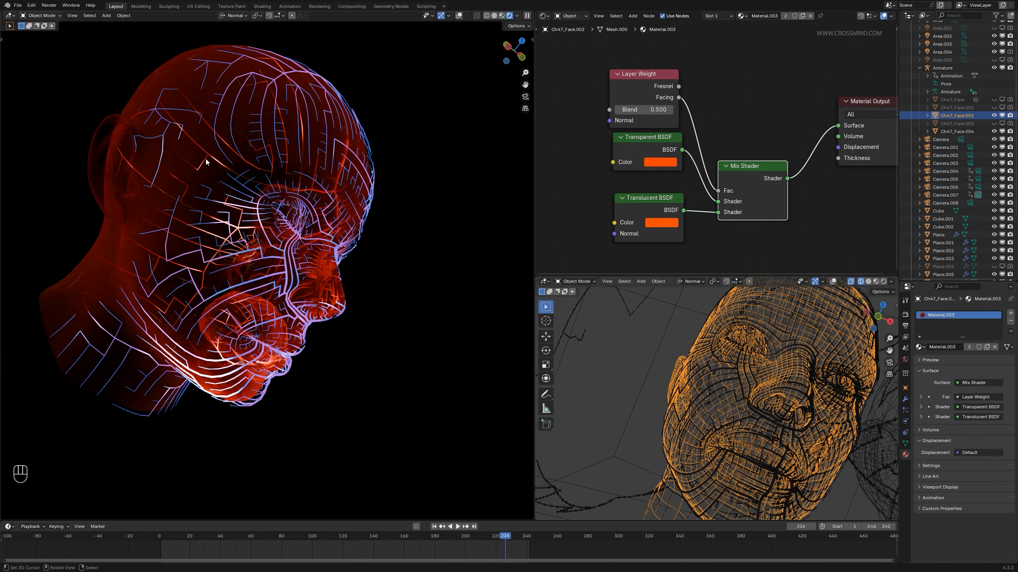
pyautogui.moveTo(727, 395); pyautogui.dragTo(741, 394, button='middle')
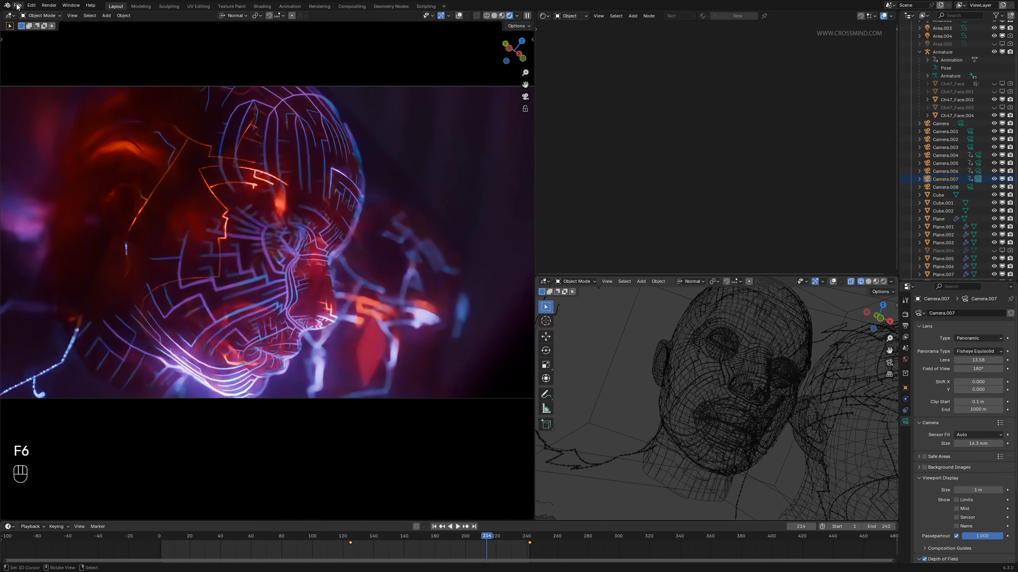
# - Open the recent file final 2.blend
pyautogui.click(17, 6)
pyautogui.moveTo(37, 30)
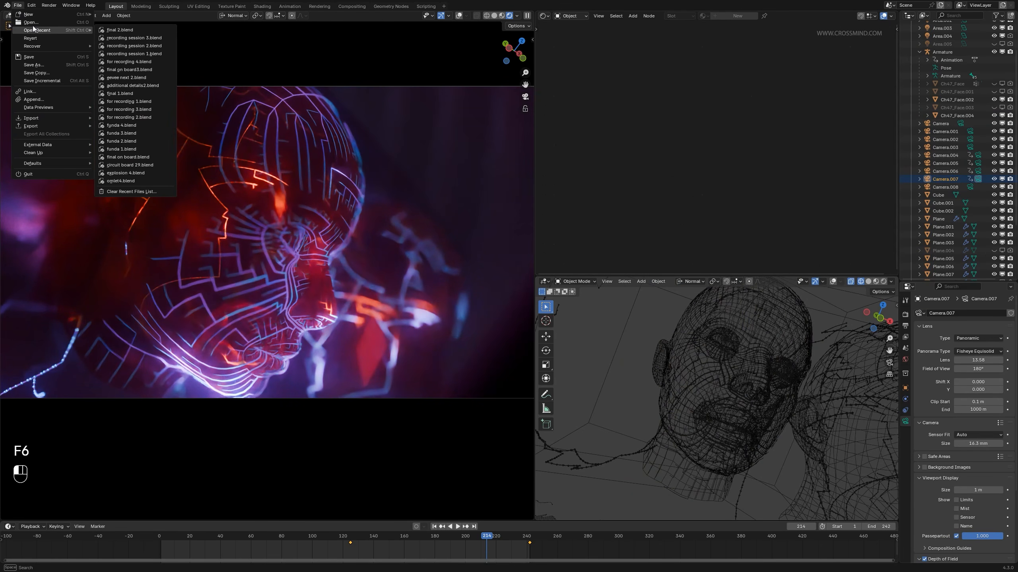
pyautogui.click(120, 31)
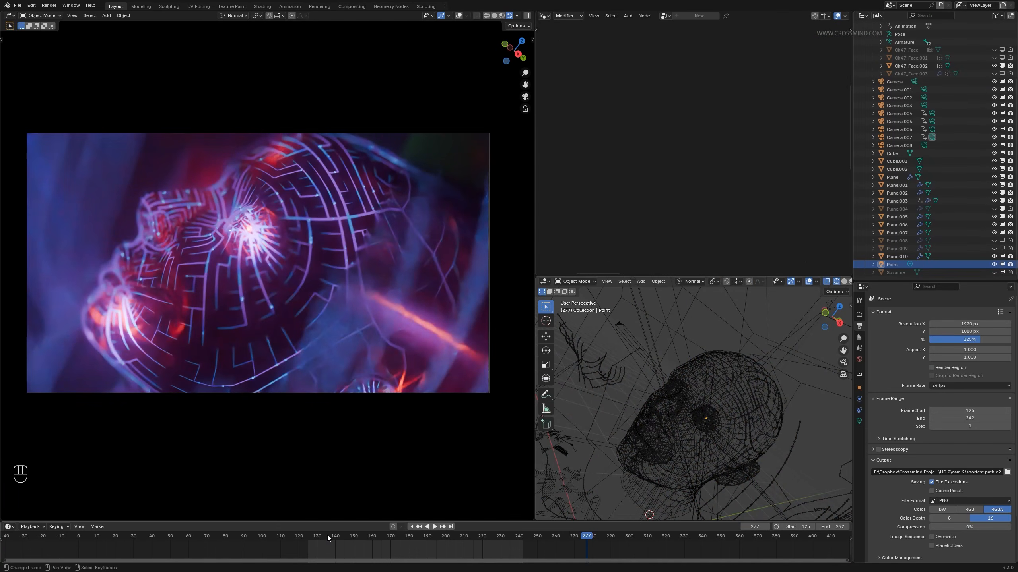
# - Step the timeline through frames 162, 183, 211 and 225 to compare how the wires grow in the rendered camera view
pyautogui.click(340, 536)
pyautogui.click(376, 537)
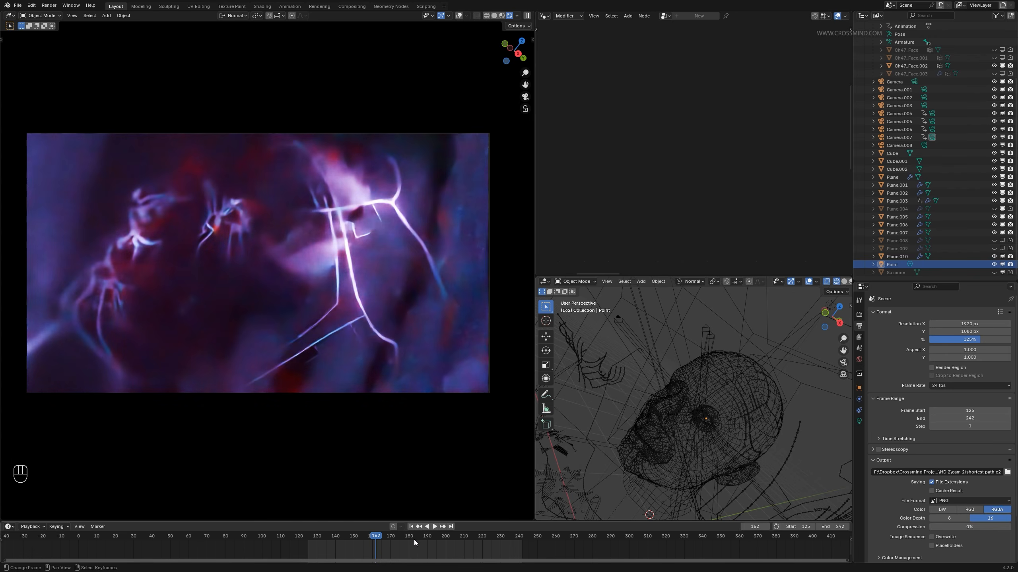
pyautogui.click(414, 539)
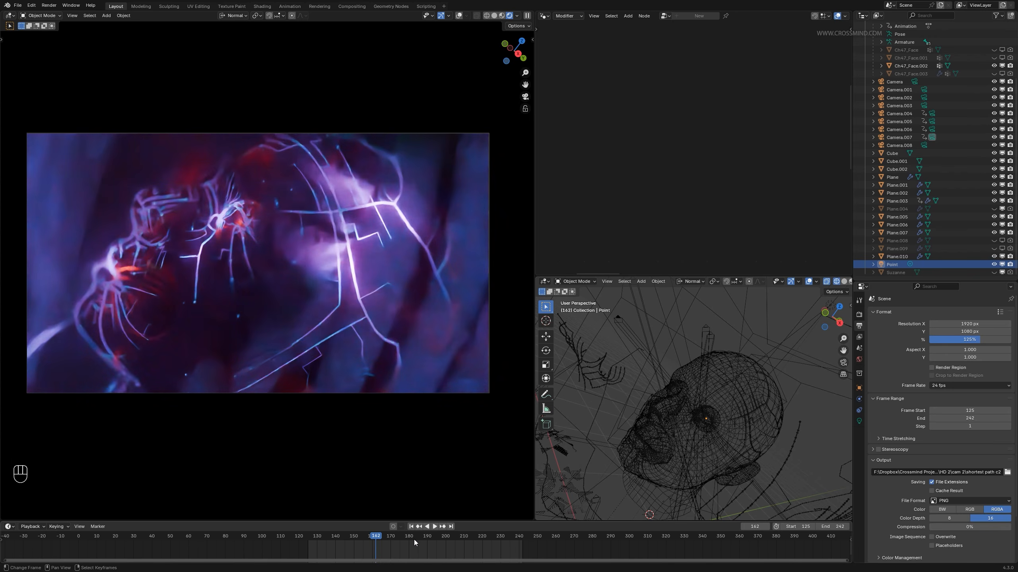
pyautogui.click(464, 538)
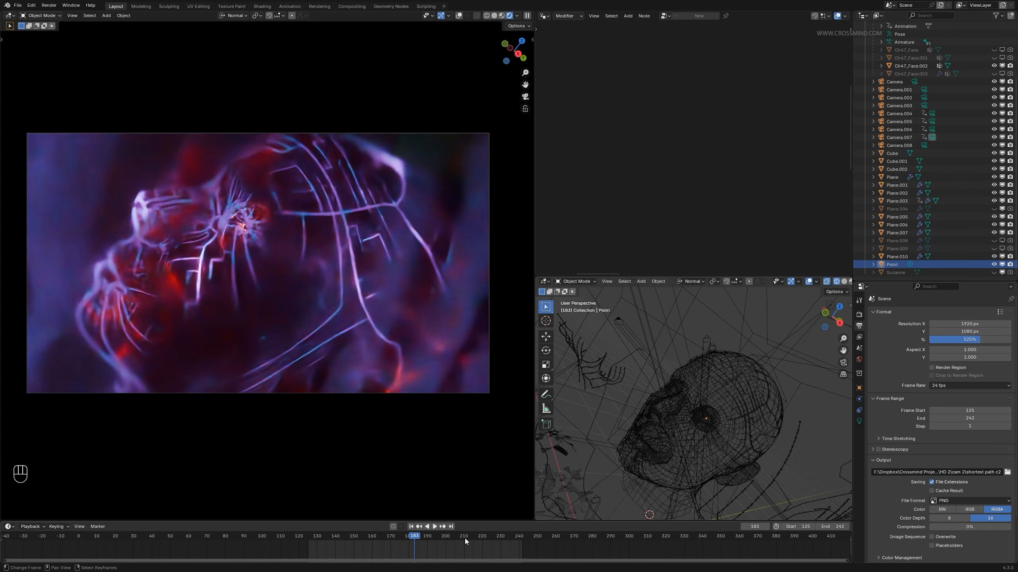
pyautogui.click(491, 538)
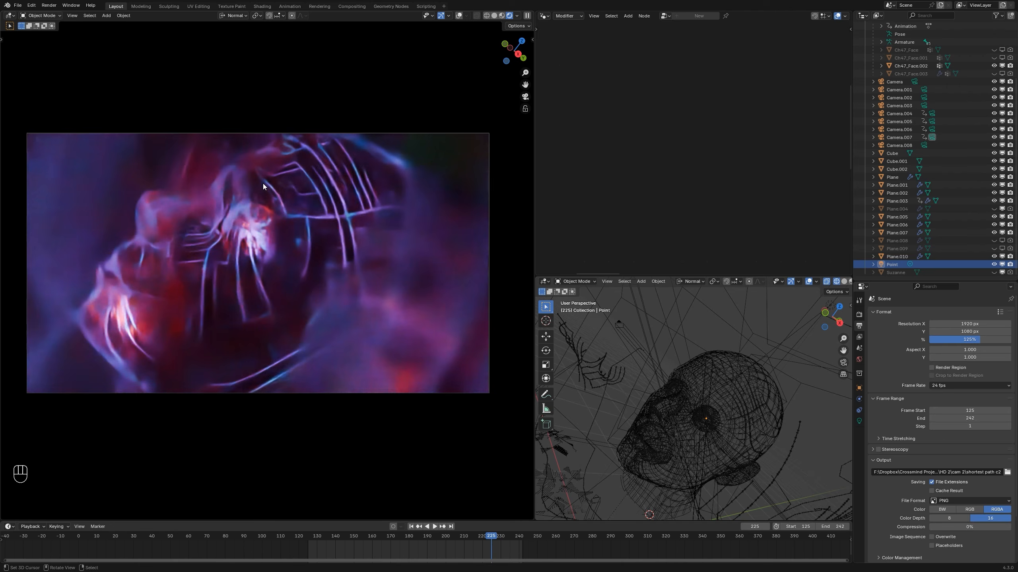
# - Clear the render region, examine the glowing head at frame 225 from outside the camera, and return to the camera view
pyautogui.moveTo(291, 271); pyautogui.dragTo(299, 288, button='middle')
pyautogui.hotkey('ctrl', 'alt', 'b')
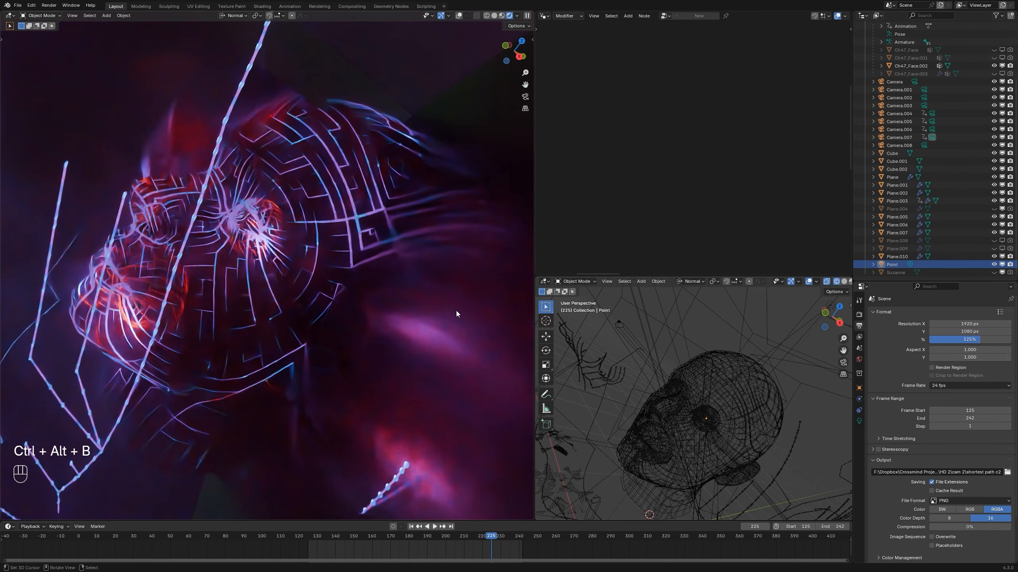
pyautogui.moveTo(745, 385); pyautogui.dragTo(780, 398, button='middle')
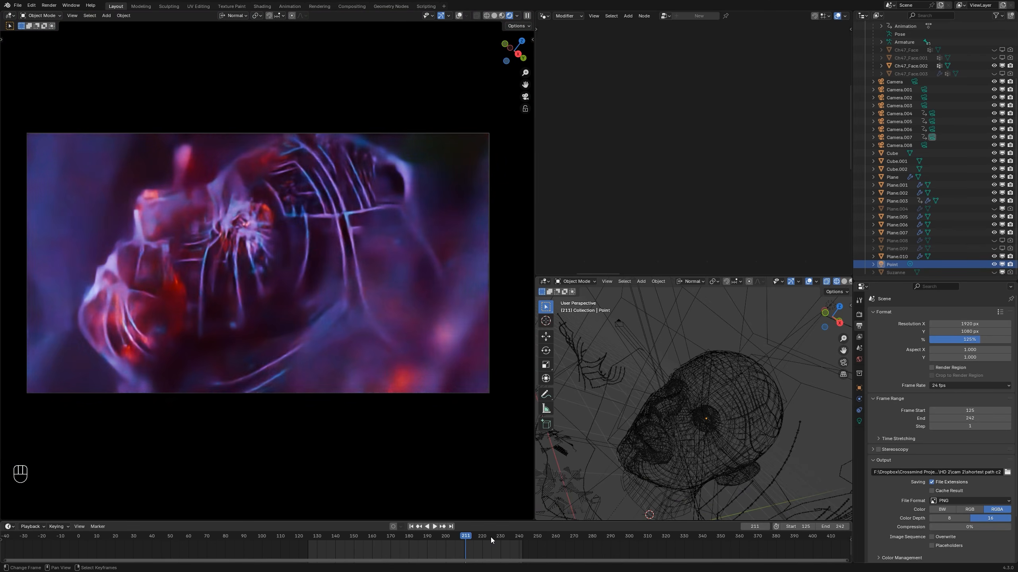
pyautogui.click(490, 537)
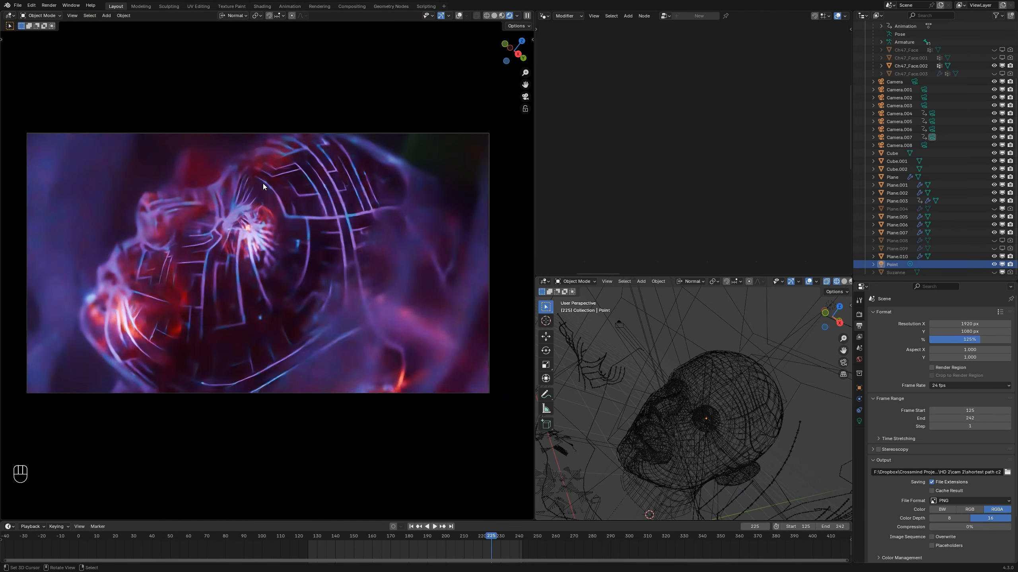
pyautogui.moveTo(286, 277); pyautogui.dragTo(298, 284, button='middle')
pyautogui.hotkey('ctrl', 'alt', 'b')
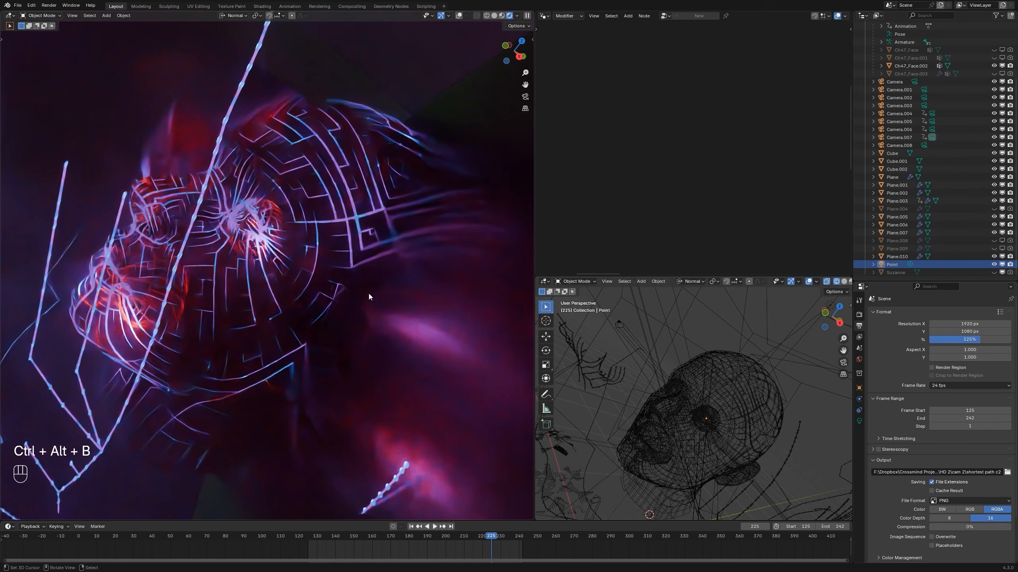
pyautogui.scroll(-2, 791, 406)
pyautogui.scroll(-2, 361, 293)
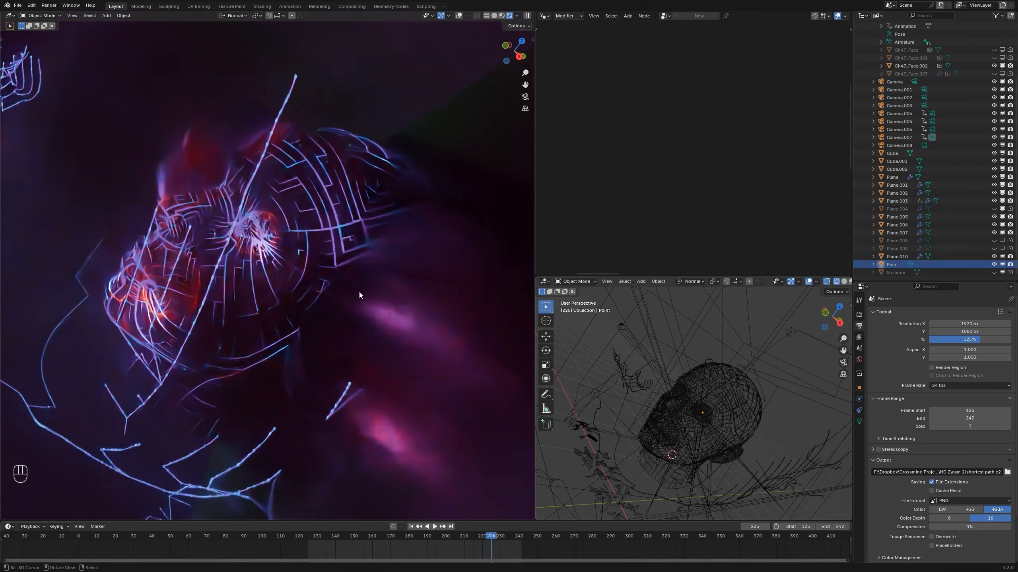
pyautogui.moveTo(246, 317); pyautogui.dragTo(230, 315, button='middle')
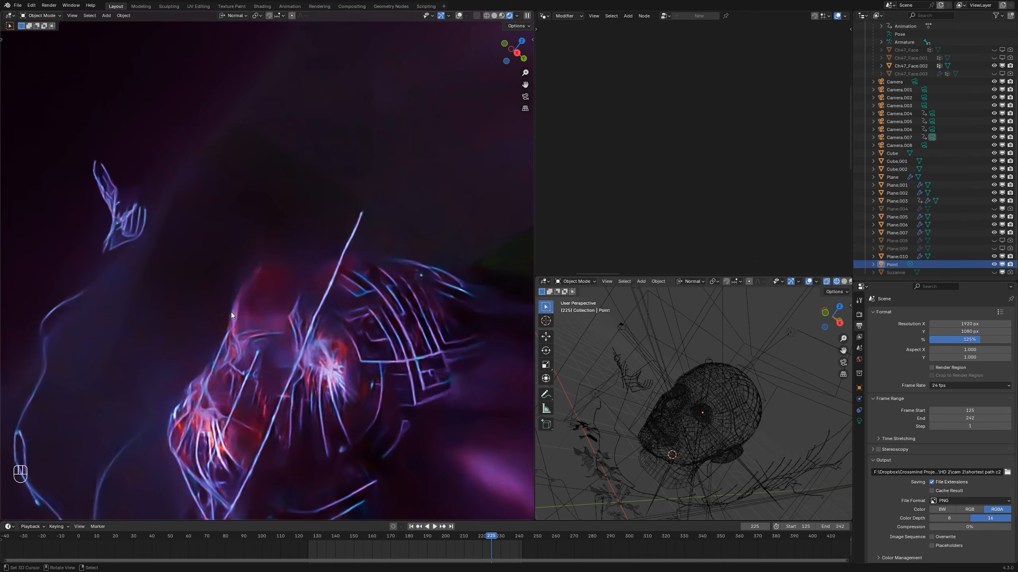
pyautogui.press('shift')
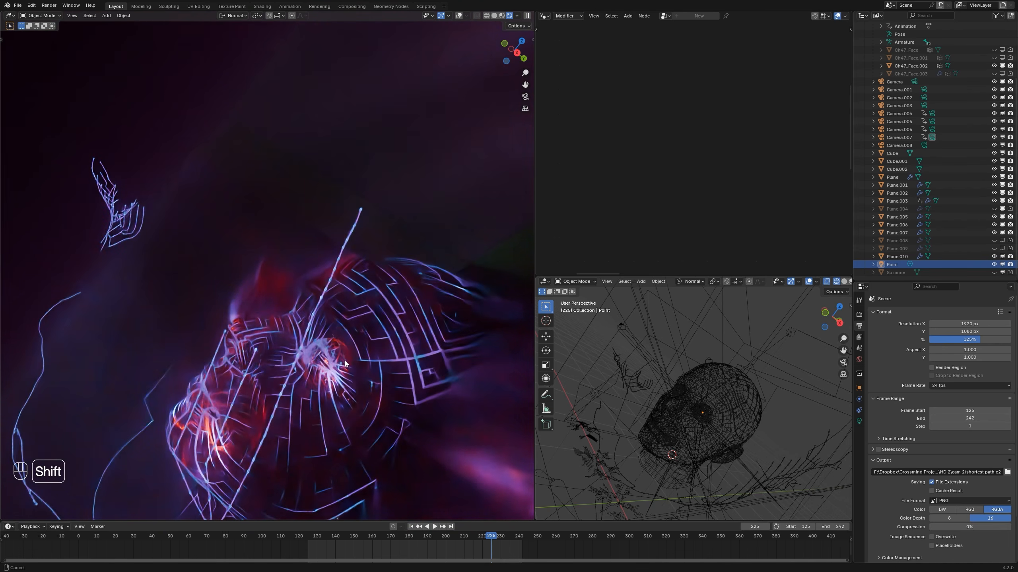
pyautogui.press('KP_0')
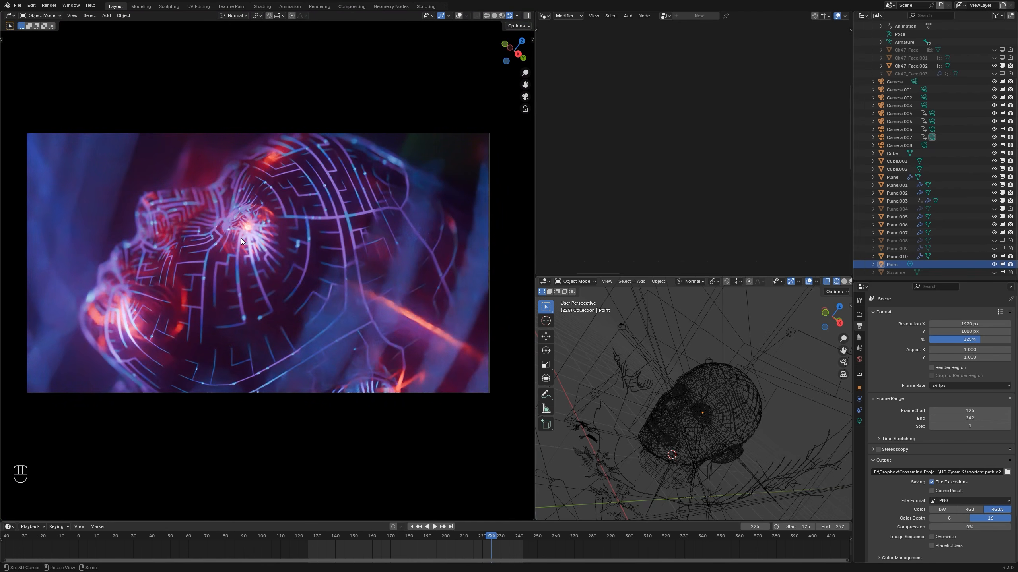
pyautogui.keyDown('shift'); pyautogui.moveTo(253, 256); pyautogui.dragTo(264, 264, button='middle'); pyautogui.keyUp('shift')
pyautogui.scroll(1, 264, 265)
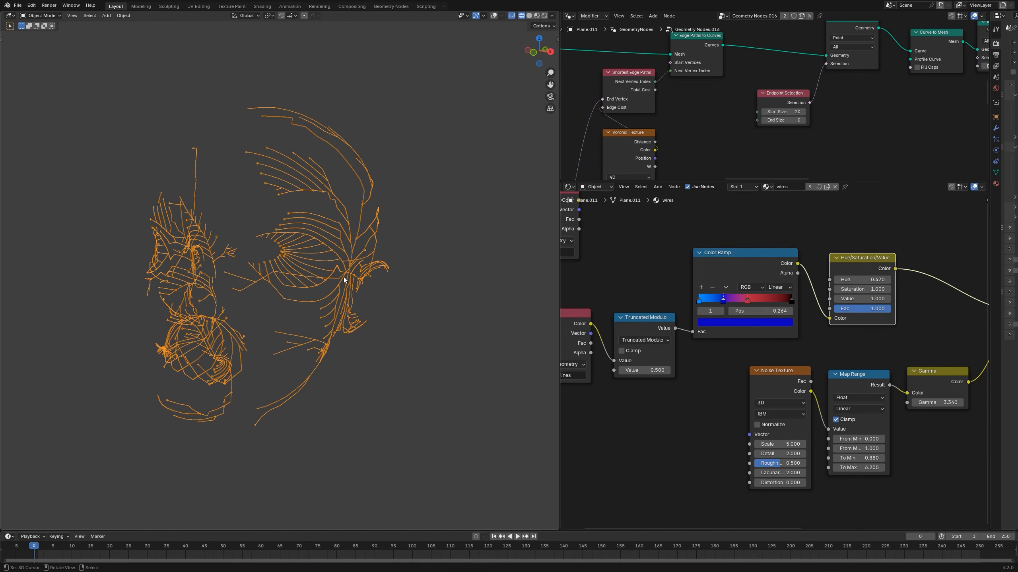
# - Examine the Plane.011 wires with the small circles at their endpoints, along with the geometry nodes that build them
pyautogui.moveTo(444, 331); pyautogui.dragTo(369, 296, button='middle')
pyautogui.scroll(6, 367, 296)
pyautogui.moveTo(413, 265); pyautogui.dragTo(294, 239, button='middle')
pyautogui.scroll(-8, 334, 285)
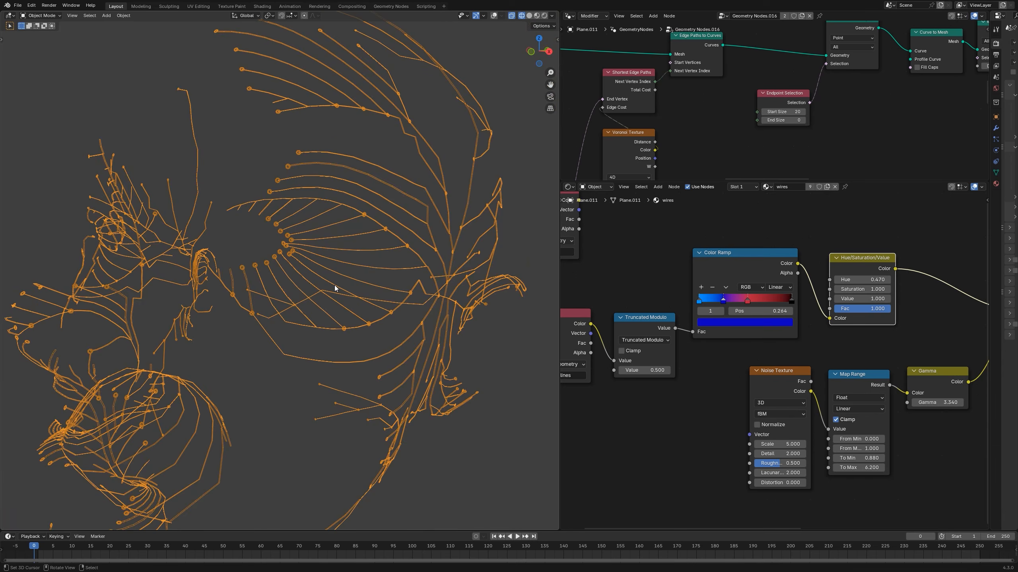
pyautogui.moveTo(319, 285); pyautogui.dragTo(336, 279, button='middle')
pyautogui.scroll(-10, 833, 128)
pyautogui.moveTo(833, 128); pyautogui.dragTo(712, 153, button='middle')
pyautogui.moveTo(819, 106); pyautogui.dragTo(776, 145, button='middle')
pyautogui.scroll(1, 776, 145)
pyautogui.scroll(3, 372, 275)
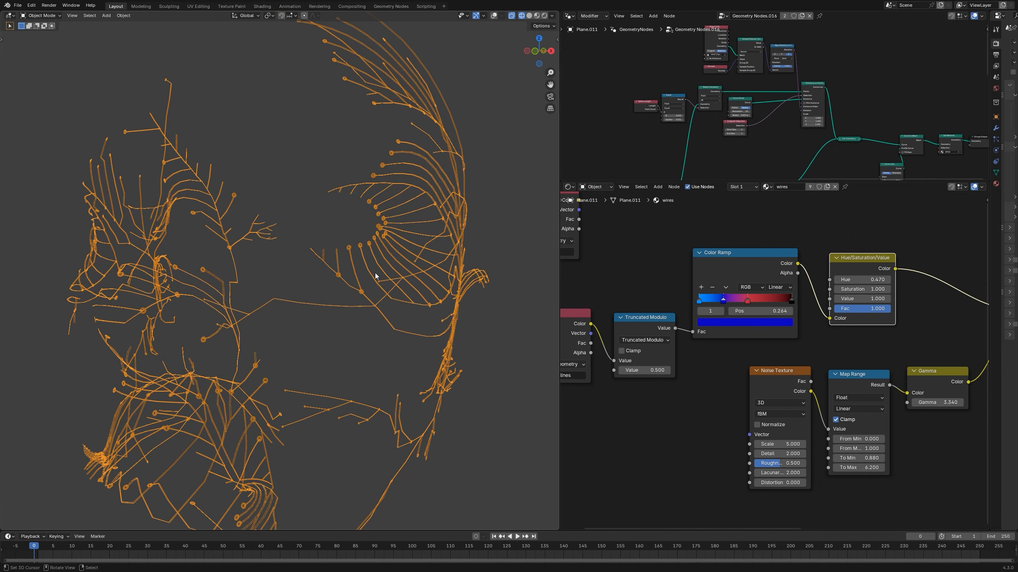
pyautogui.moveTo(449, 296); pyautogui.dragTo(314, 234, button='middle')
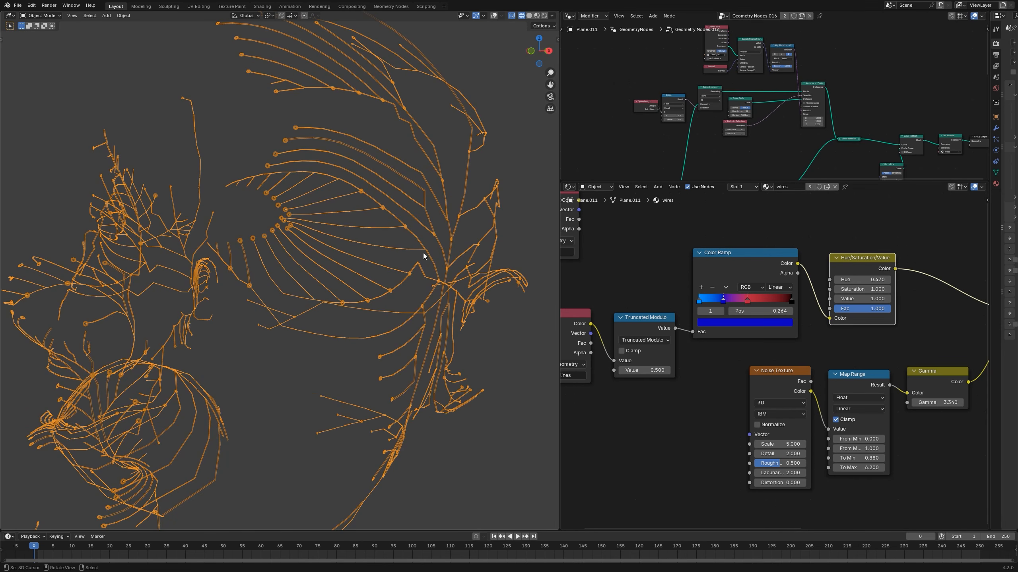
# - Maximize the geometry node editor and dissolve the endpoint-circle nodes, from Object Info and Spline Length through Instance on Points
pyautogui.scroll(-2, 739, 84)
pyautogui.moveTo(849, 106)
pyautogui.mouseDown(button='middle')
pyautogui.moveTo(841, 98)
pyautogui.moveTo(856, 100)
pyautogui.mouseUp(button='middle')
pyautogui.scroll(3, 857, 100)
pyautogui.scroll(-1, 856, 100)
pyautogui.hotkey('ctrl', 'space')
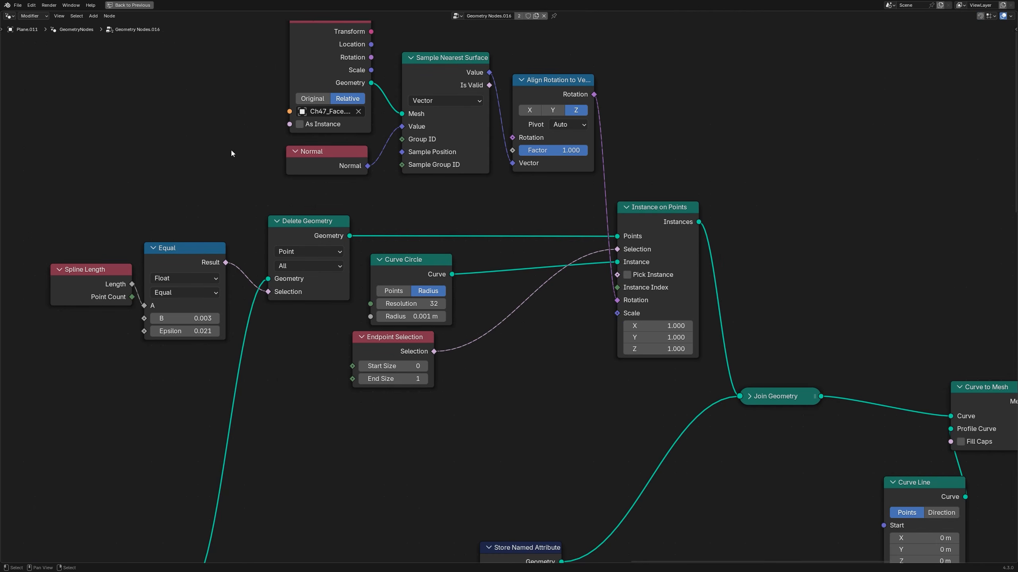
pyautogui.scroll(-2, 248, 156)
pyautogui.moveTo(219, 113); pyautogui.dragTo(598, 352)
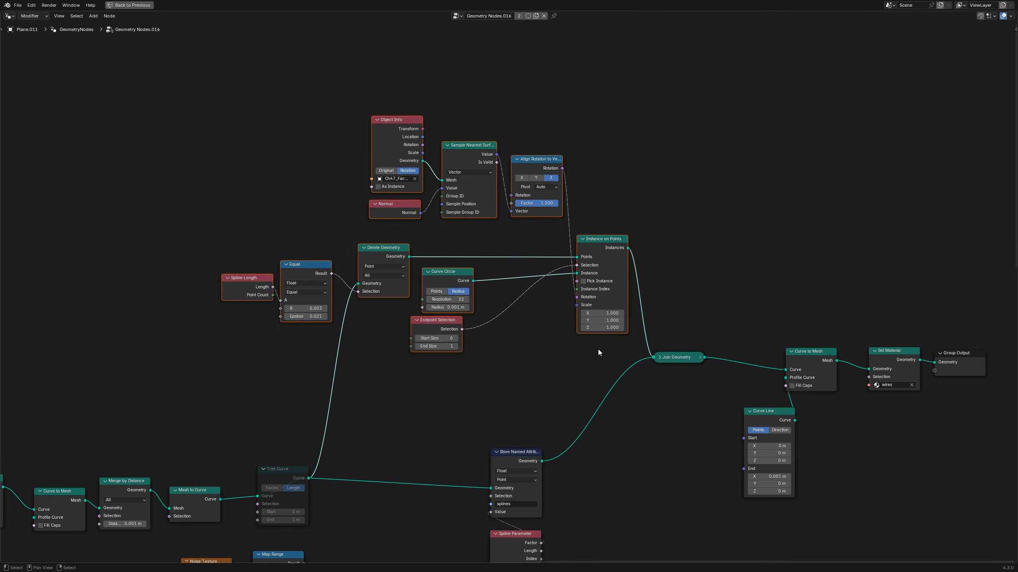
pyautogui.hotkey('ctrl', 'x')
# - Add a Grid feeding a Distribute Points on Faces node, with the density set to 1000
pyautogui.hotkey('shift', 'a')
pyautogui.write('gr')
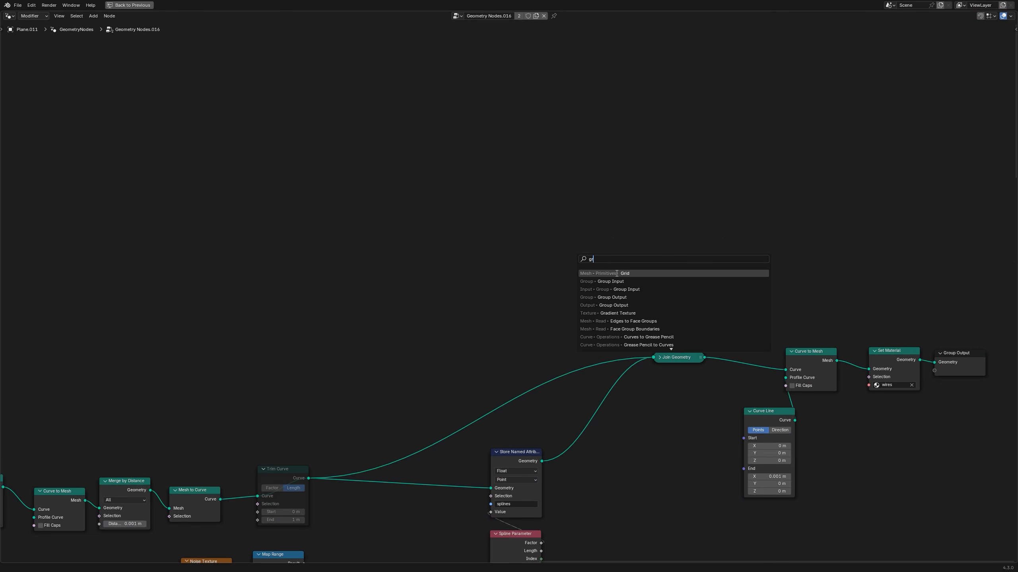
pyautogui.press('Return')
pyautogui.click(461, 241)
pyautogui.hotkey('shift', 'a')
pyautogui.write('di')
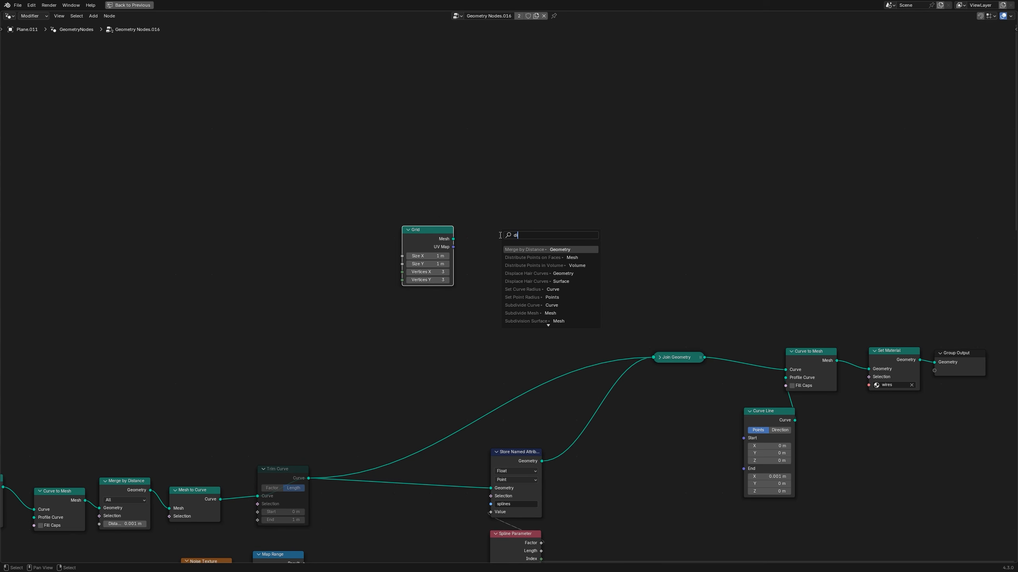
pyautogui.click(520, 257)
pyautogui.click(501, 262)
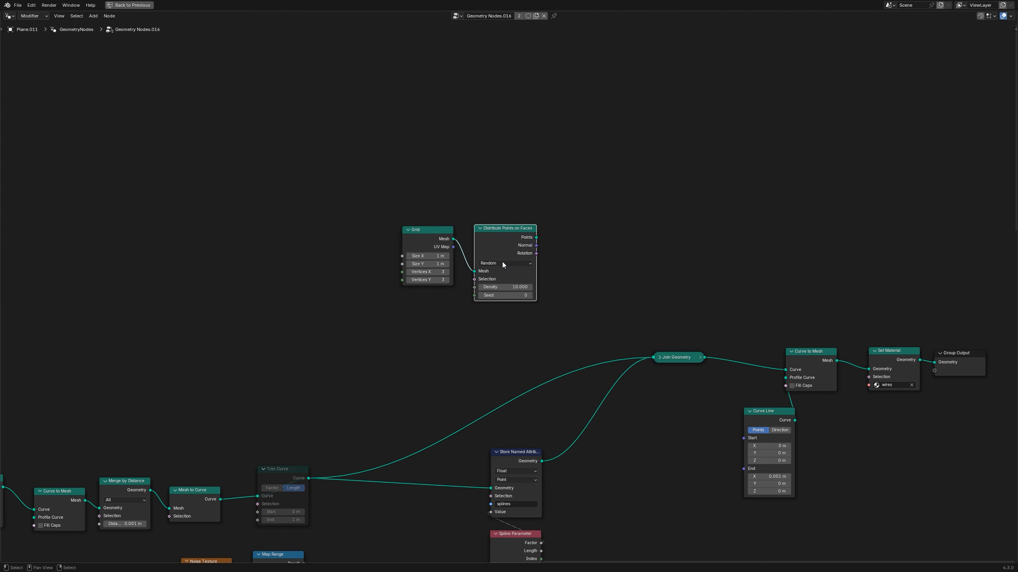
pyautogui.write('1000')
pyautogui.press('Return')
# - Duplicate the Join Geometry node and insert the copy between Curve to Mesh and Set Material
pyautogui.scroll(3, 513, 268)
pyautogui.scroll(-4, 695, 281)
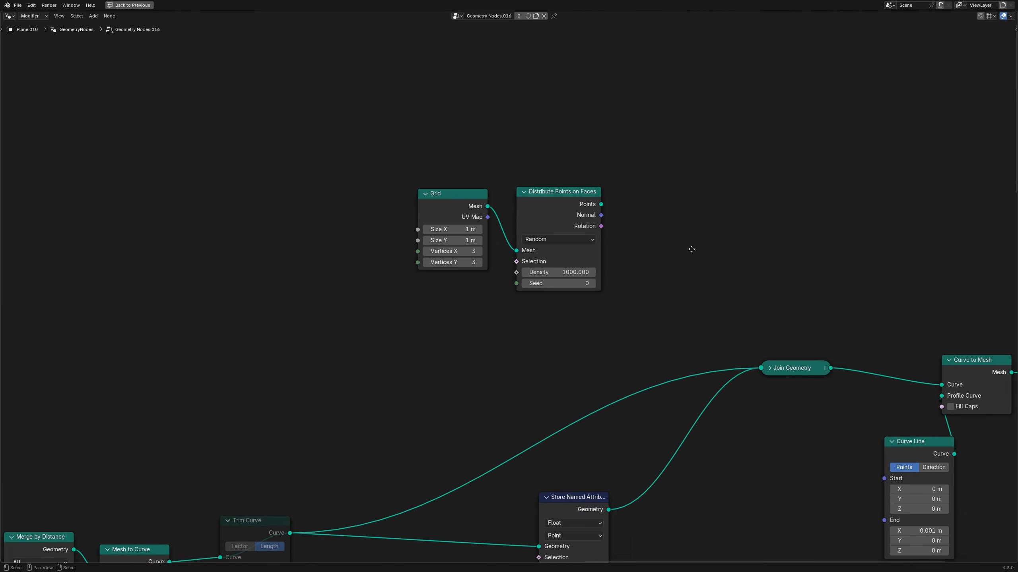
pyautogui.click(585, 339)
pyautogui.hotkey('shift', 'd')
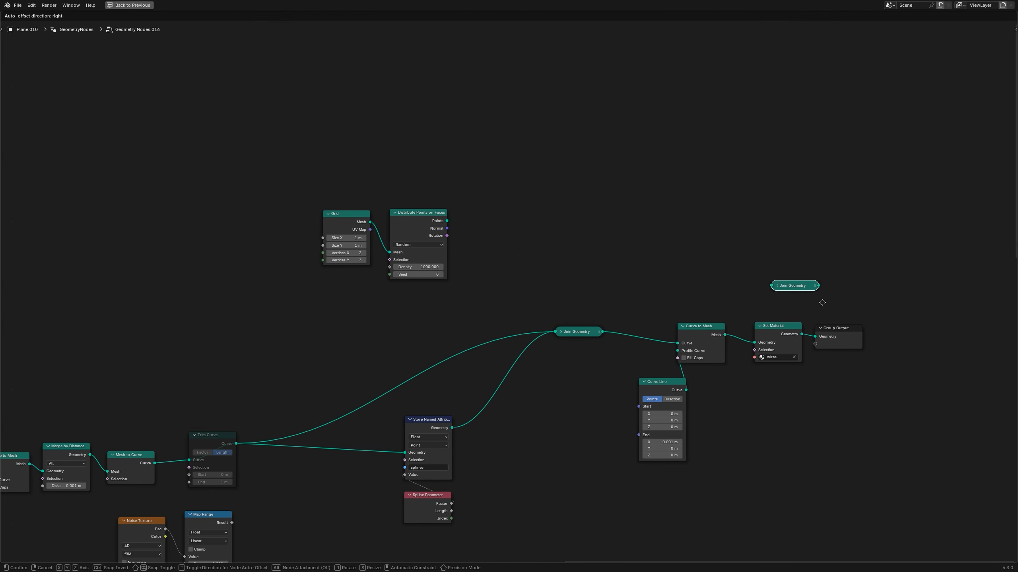
pyautogui.click(829, 341)
pyautogui.scroll(2, 918, 343)
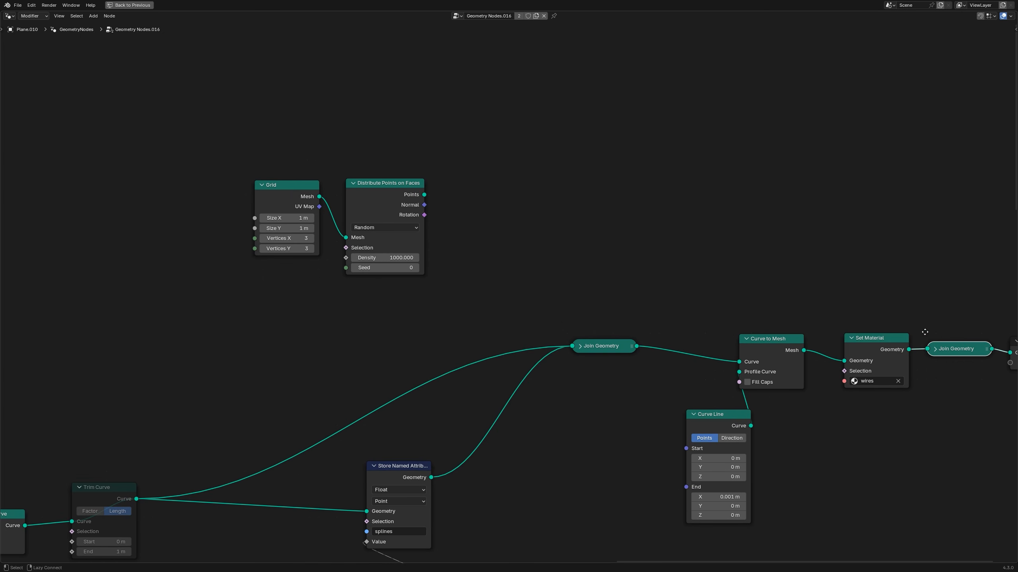
pyautogui.press('g')
pyautogui.click(826, 340)
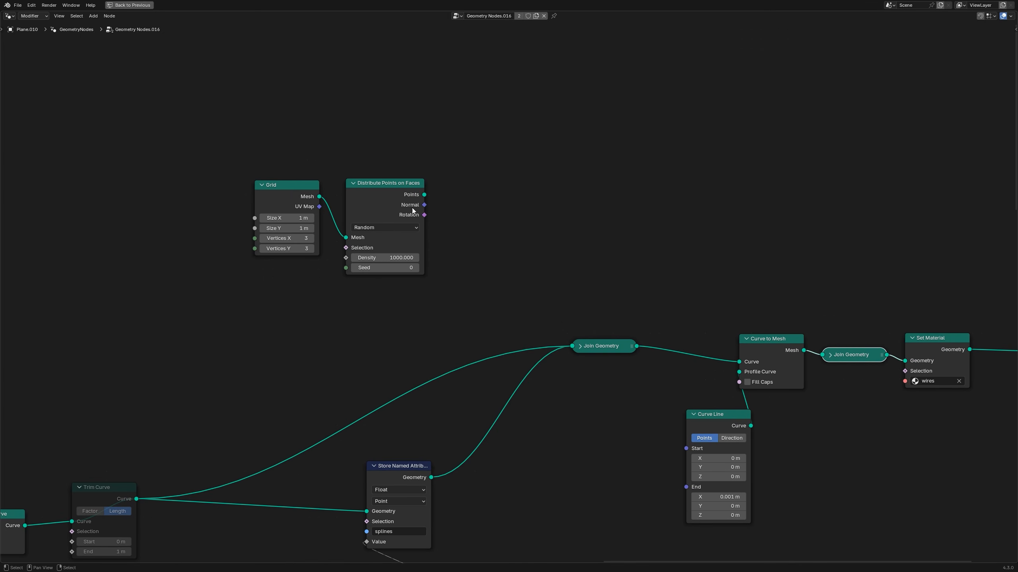
# - Connect the distributed points to the new Join Geometry through a raised reroute, and restore the full layout to check the viewport
pyautogui.moveTo(443, 197); pyautogui.dragTo(739, 371)
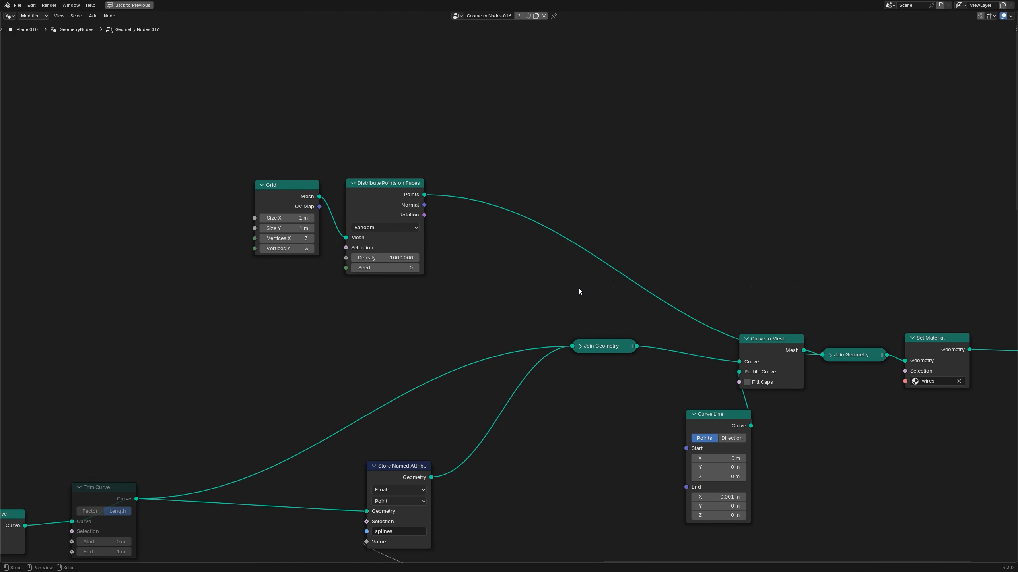
pyautogui.keyDown('shift'); pyautogui.moveTo(587, 281); pyautogui.dragTo(618, 247, button='right'); pyautogui.keyUp('shift')
pyautogui.press('g')
pyautogui.click(795, 223)
pyautogui.hotkey('ctrl', 'space')
pyautogui.moveTo(397, 279); pyautogui.dragTo(380, 280, button='middle')
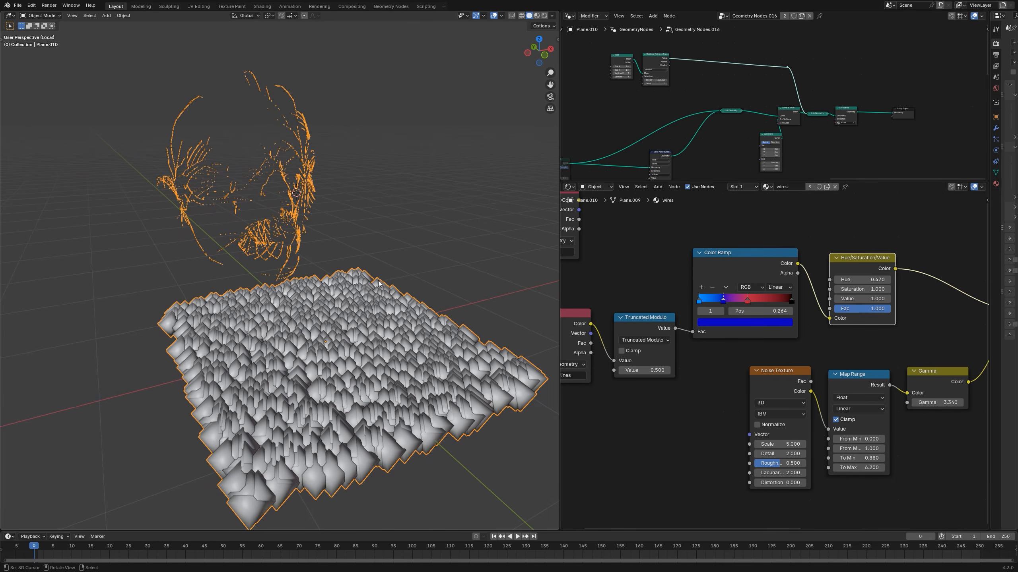
pyautogui.moveTo(371, 376); pyautogui.dragTo(391, 387, button='middle')
# - Insert a Set Point Radius node directly after Distribute Points on Faces
pyautogui.scroll(5, 670, 77)
pyautogui.moveTo(670, 78); pyautogui.dragTo(790, 103, button='middle')
pyautogui.hotkey('shift', 'a')
pyautogui.write('se')
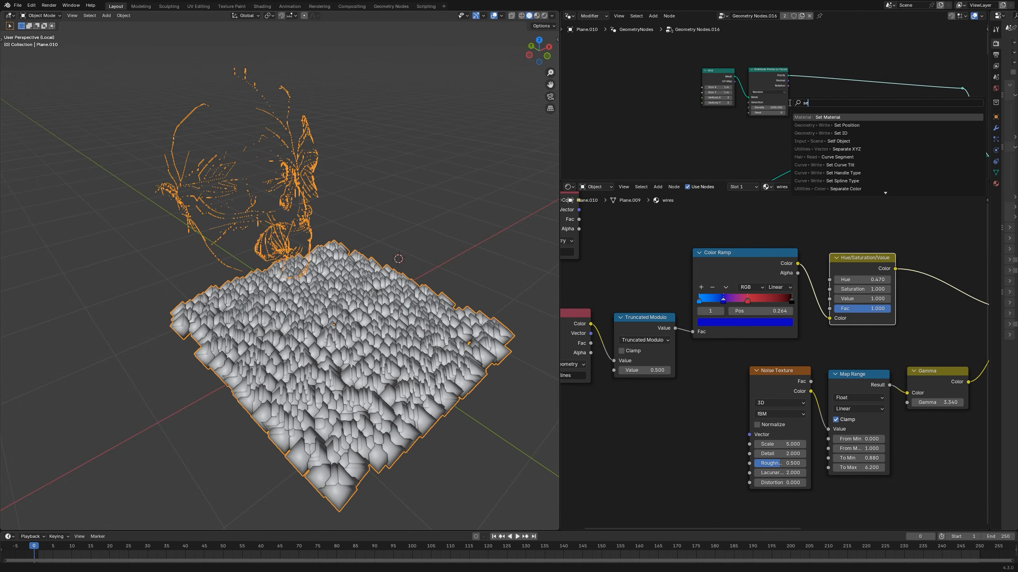
pyautogui.write('t po')
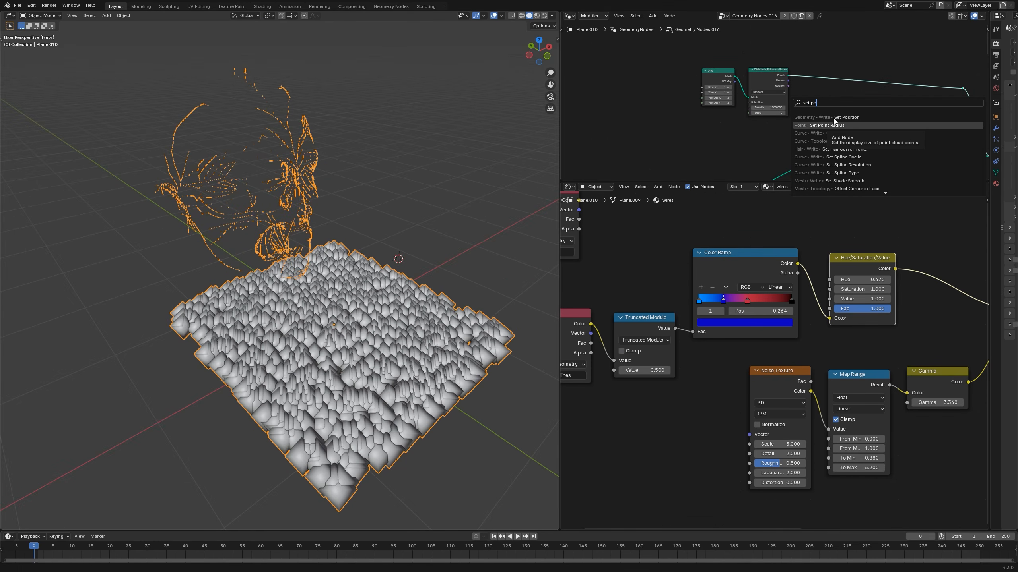
pyautogui.click(834, 126)
pyautogui.click(823, 100)
pyautogui.scroll(3, 792, 129)
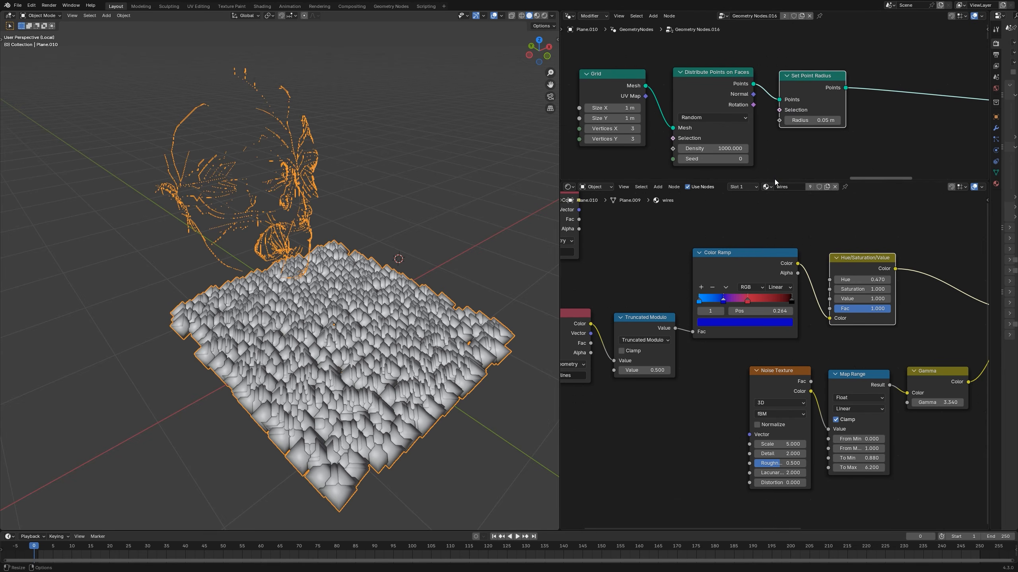
# - Set the point radius to 0.001 m, enlarging the geometry node editor, and inspect the small points around the face
pyautogui.moveTo(774, 179); pyautogui.dragTo(772, 432)
pyautogui.scroll(2, 774, 227)
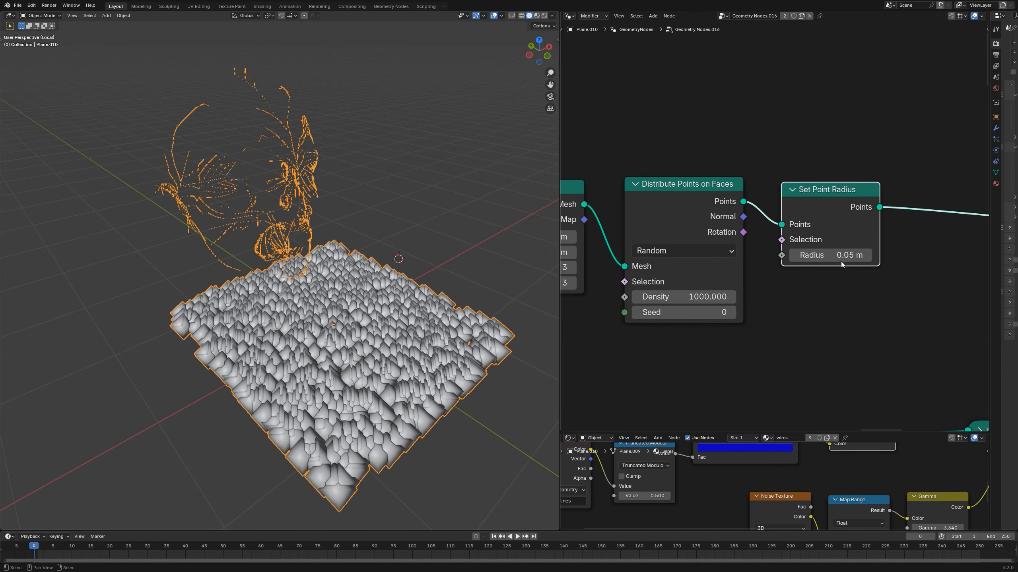
pyautogui.press('Return')
pyautogui.scroll(-3, 829, 253)
pyautogui.click(511, 315)
pyautogui.moveTo(511, 315); pyautogui.dragTo(487, 300, button='middle')
pyautogui.moveTo(353, 285); pyautogui.dragTo(332, 286, button='middle')
pyautogui.keyDown('shift'); pyautogui.moveTo(377, 361); pyautogui.dragTo(365, 293, button='middle'); pyautogui.keyUp('shift')
pyautogui.scroll(3, 366, 296)
pyautogui.click(378, 345)
pyautogui.moveTo(379, 347); pyautogui.dragTo(364, 318, button='middle')
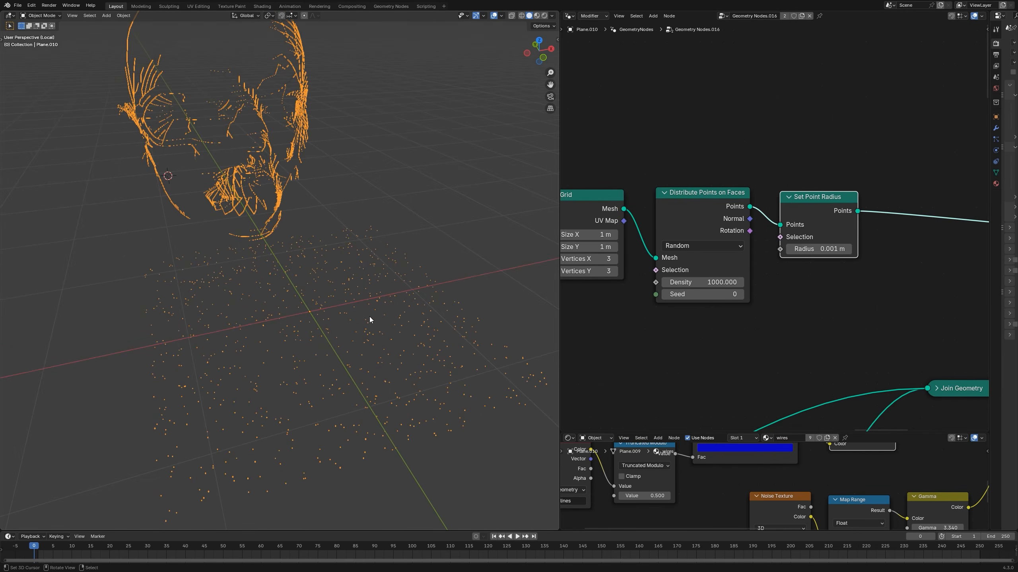
pyautogui.keyDown('shift'); pyautogui.moveTo(312, 140); pyautogui.dragTo(299, 254, button='middle'); pyautogui.keyUp('shift')
pyautogui.scroll(4, 299, 255)
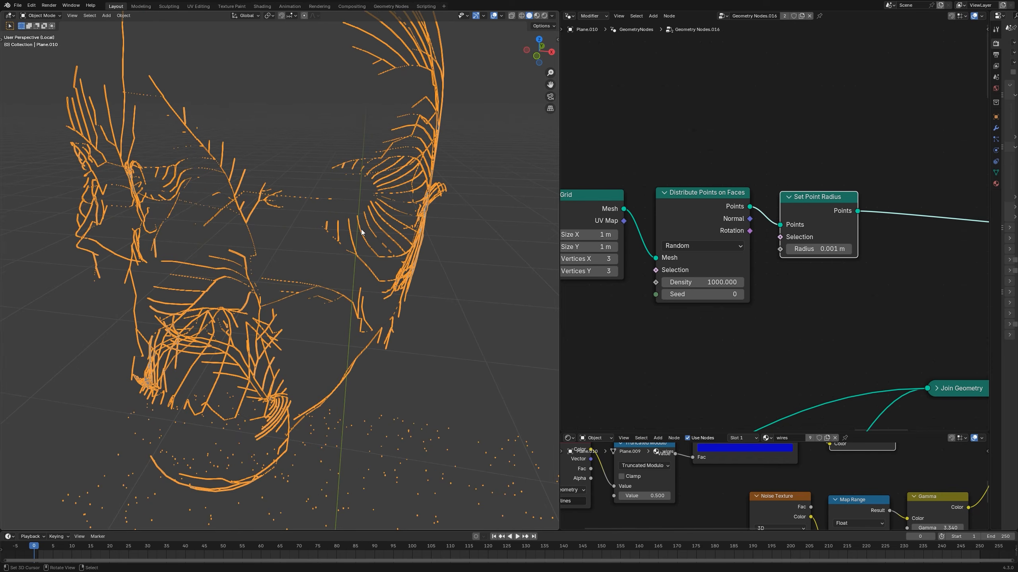
# - Add a Sample Curve node beside the Grid node, with the geometry node editor maximized
pyautogui.scroll(-4, 771, 227)
pyautogui.scroll(-2, 757, 226)
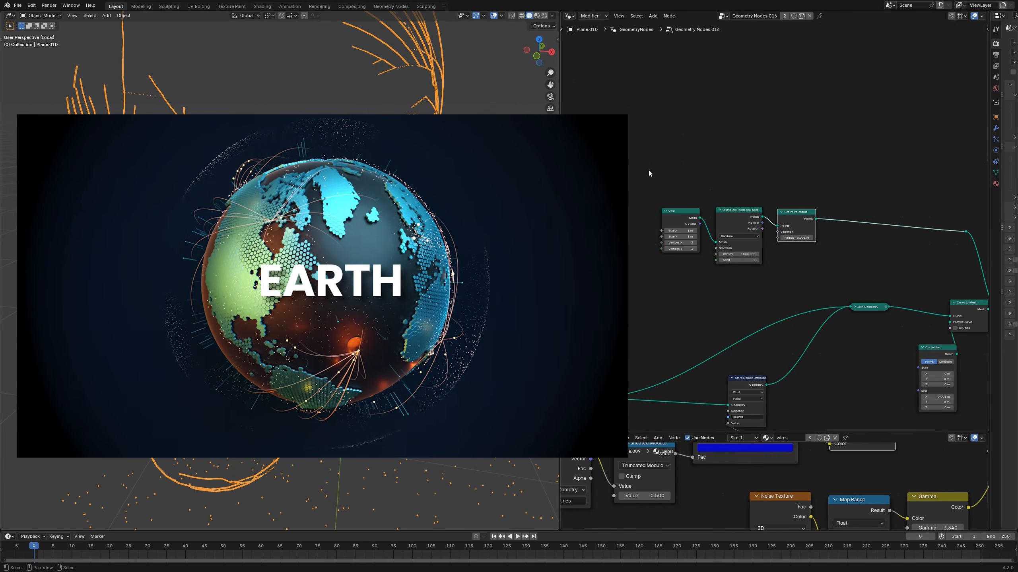
pyautogui.moveTo(649, 171); pyautogui.dragTo(831, 247)
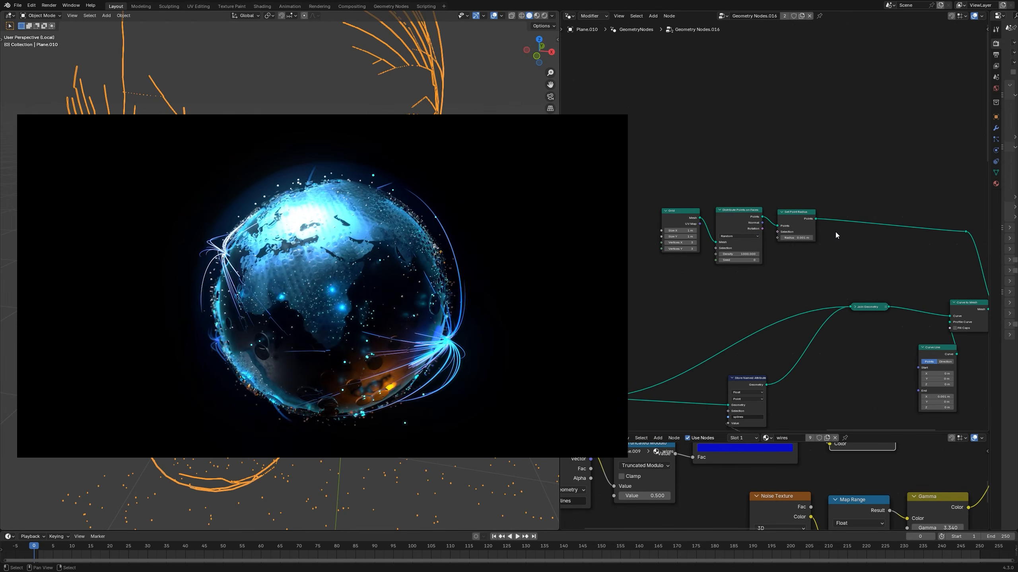
pyautogui.hotkey('ctrl', 'space')
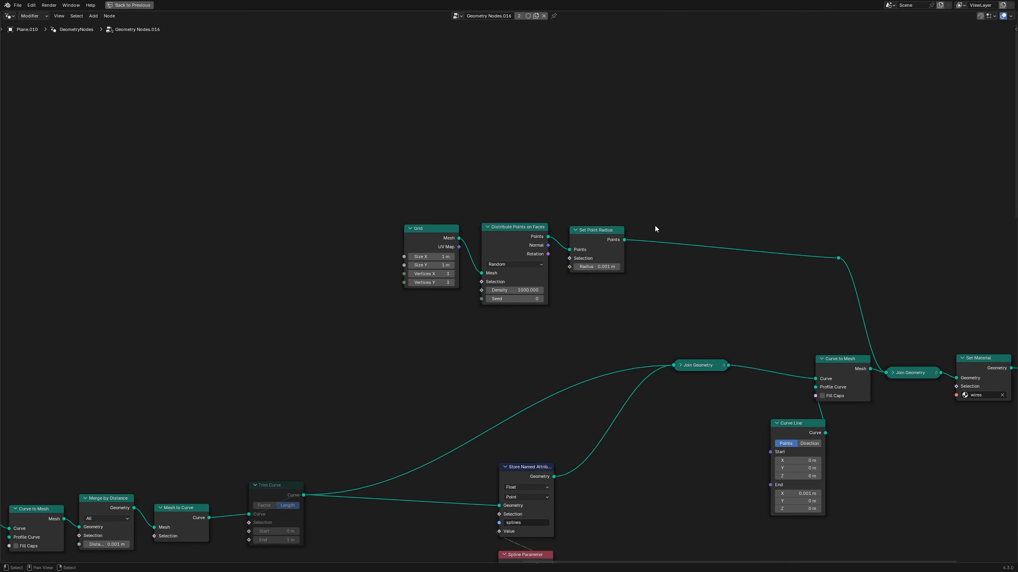
pyautogui.hotkey('shift', 'a')
pyautogui.write('samp')
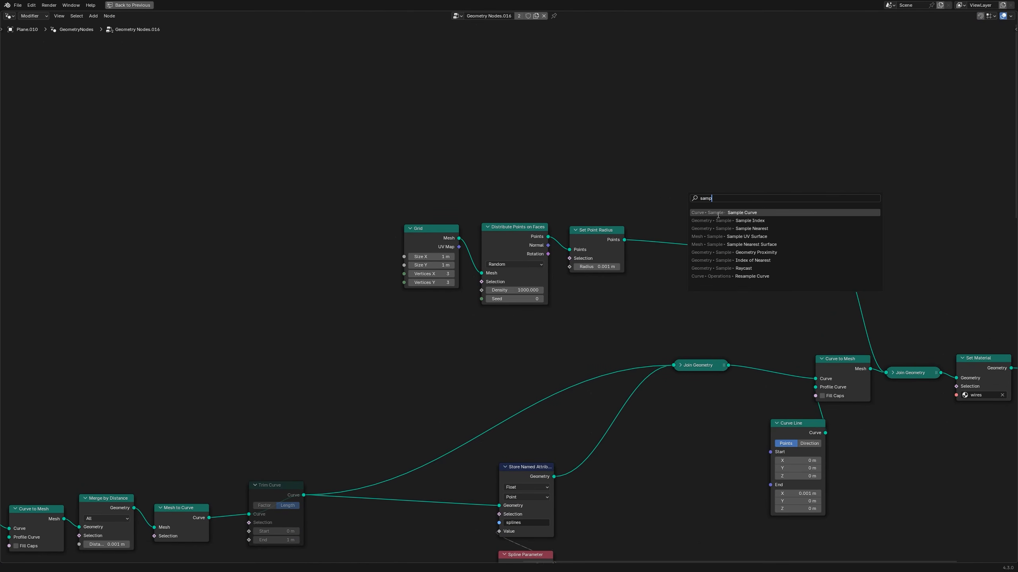
pyautogui.press('Return')
pyautogui.click(326, 228)
pyautogui.moveTo(314, 271); pyautogui.dragTo(538, 179, button='middle')
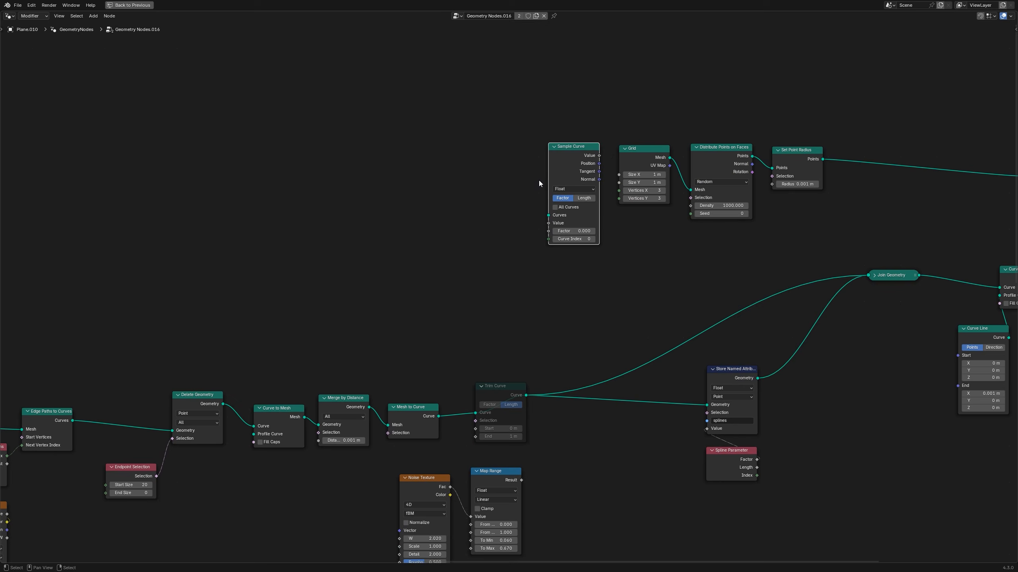
# - Feed the Trim Curve output into the Curves input of Sample Curve, and place Sample Curve below the Grid node
pyautogui.scroll(1, 506, 346)
pyautogui.moveTo(353, 342); pyautogui.dragTo(518, 498)
pyautogui.click(467, 322)
pyautogui.moveTo(455, 409); pyautogui.dragTo(468, 357, button='middle')
pyautogui.scroll(-1, 472, 350)
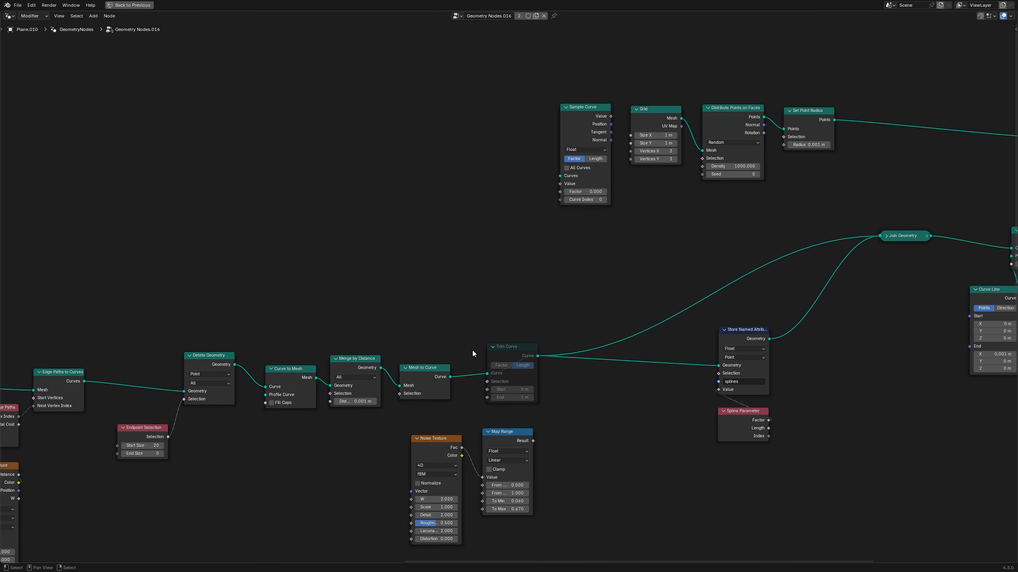
pyautogui.moveTo(537, 356); pyautogui.dragTo(584, 253)
pyautogui.scroll(2, 589, 256)
pyautogui.click(551, 151)
pyautogui.click(442, 312)
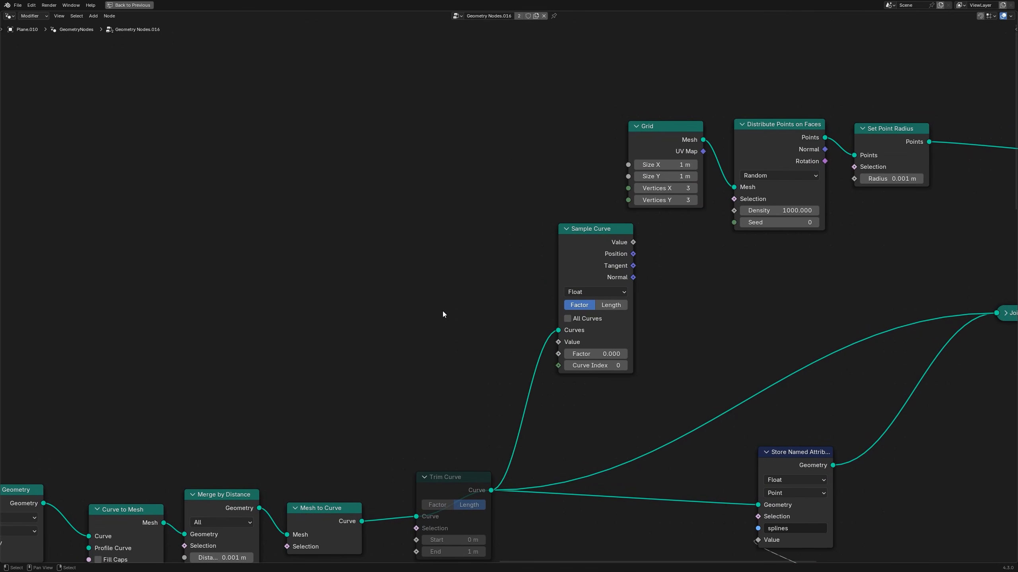
pyautogui.moveTo(442, 310); pyautogui.dragTo(451, 301, button='middle')
pyautogui.moveTo(622, 283); pyautogui.dragTo(630, 241, button='middle')
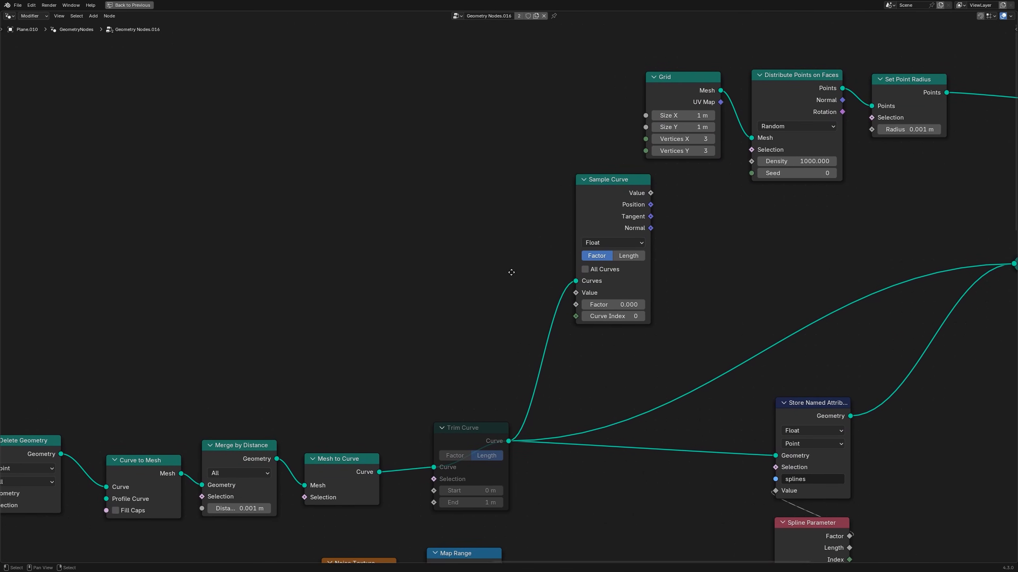
# - Change the Sample Curve data type to Vector
pyautogui.click(623, 241)
pyautogui.click(608, 293)
pyautogui.moveTo(542, 289); pyautogui.dragTo(591, 245, button='middle')
pyautogui.moveTo(602, 153); pyautogui.dragTo(713, 238)
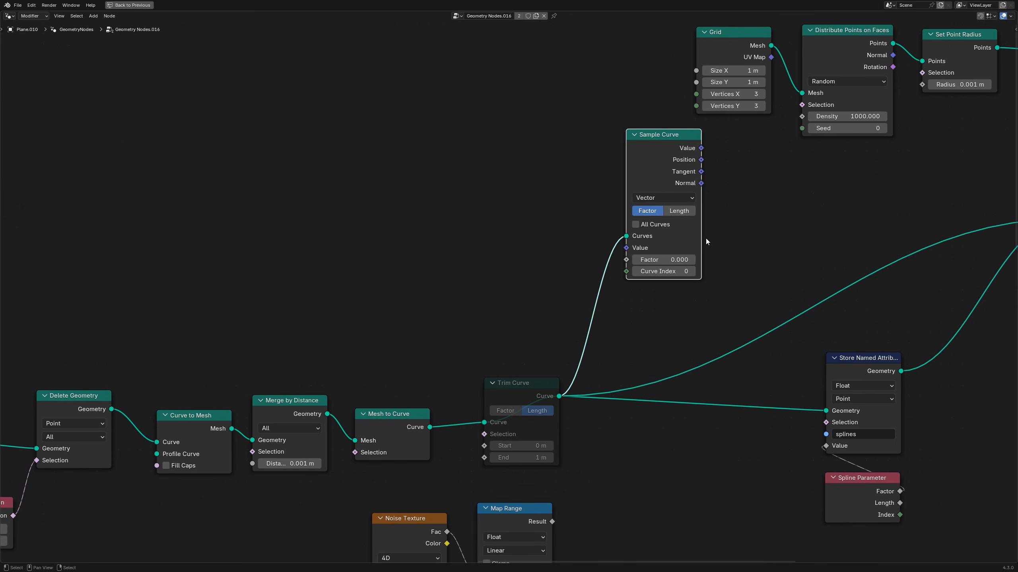
# - Restore the full layout, and make Sample Curve sample all curves by Length
pyautogui.moveTo(243, 317); pyautogui.dragTo(429, 465)
pyautogui.hotkey('ctrl', 'space')
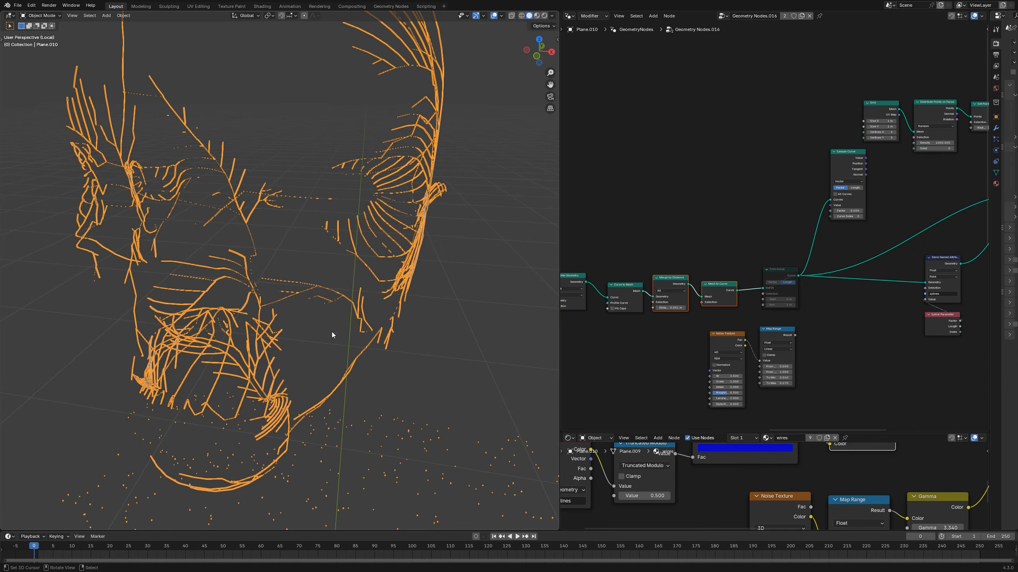
pyautogui.scroll(3, 862, 184)
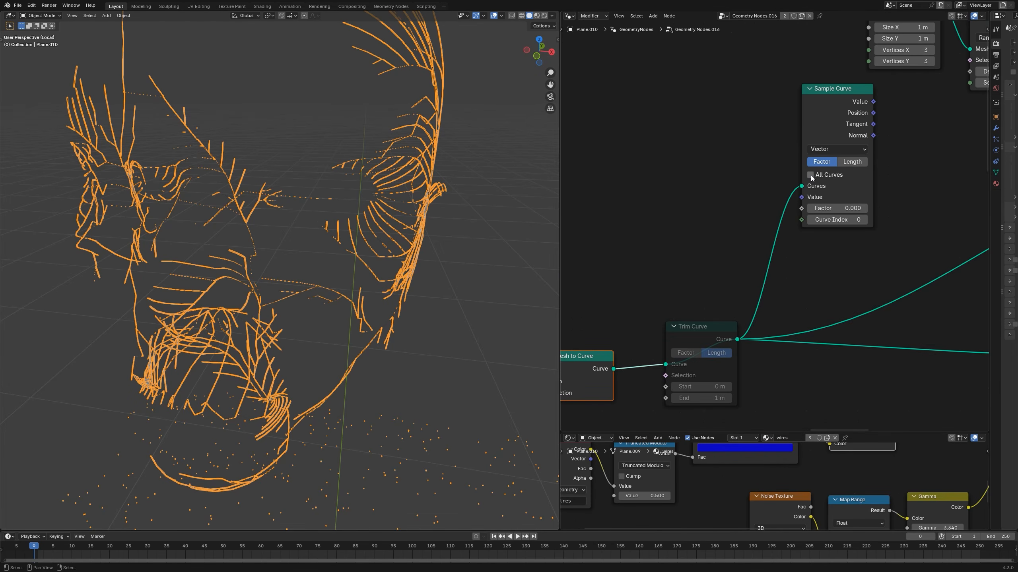
pyautogui.click(811, 176)
pyautogui.moveTo(505, 165); pyautogui.dragTo(337, 161, button='middle')
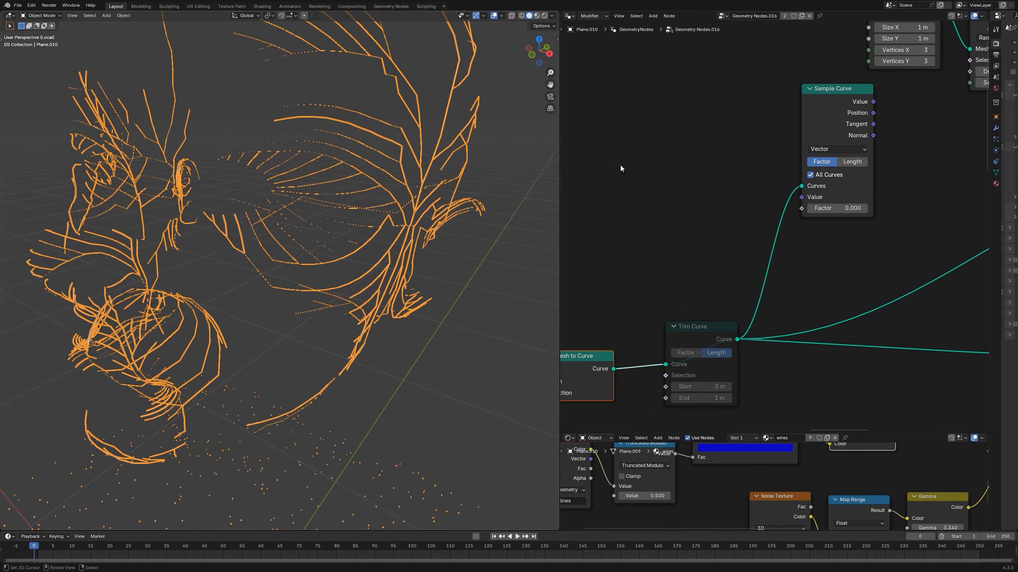
pyautogui.moveTo(928, 148); pyautogui.dragTo(894, 155, button='middle')
pyautogui.click(816, 170)
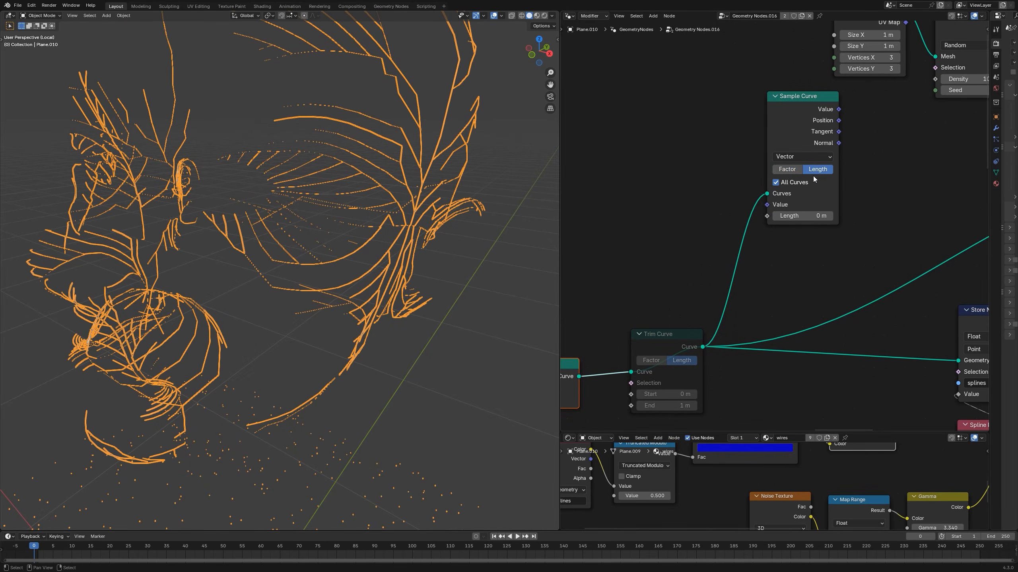
pyautogui.moveTo(817, 172); pyautogui.dragTo(727, 219, button='middle')
# - Widen the node editor and insert a Set Position node directly after Set Point Radius
pyautogui.moveTo(697, 208); pyautogui.dragTo(820, 212)
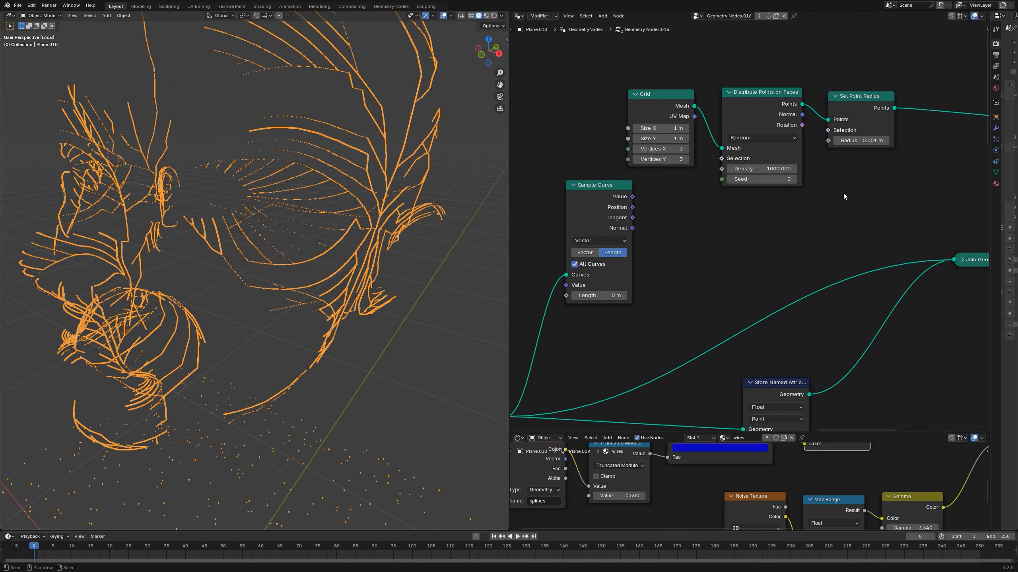
pyautogui.moveTo(908, 158); pyautogui.dragTo(788, 184, button='middle')
pyautogui.hotkey('shift', 'a')
pyautogui.write('set')
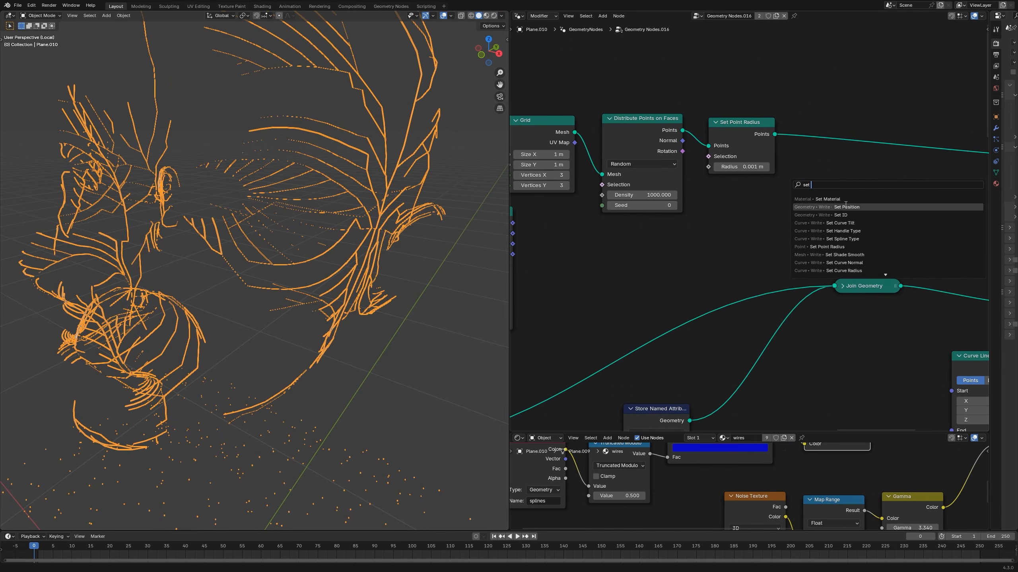
pyautogui.press('Return')
pyautogui.scroll(-2, 813, 132)
pyautogui.scroll(1, 813, 129)
pyautogui.moveTo(813, 128); pyautogui.dragTo(859, 172)
# - Connect the Position output of Sample Curve to the Position input of Set Position
pyautogui.moveTo(703, 206); pyautogui.dragTo(722, 207, button='middle')
pyautogui.moveTo(525, 220); pyautogui.dragTo(557, 233)
pyautogui.moveTo(817, 183); pyautogui.dragTo(820, 172)
pyautogui.moveTo(697, 241); pyautogui.dragTo(769, 217, button='middle')
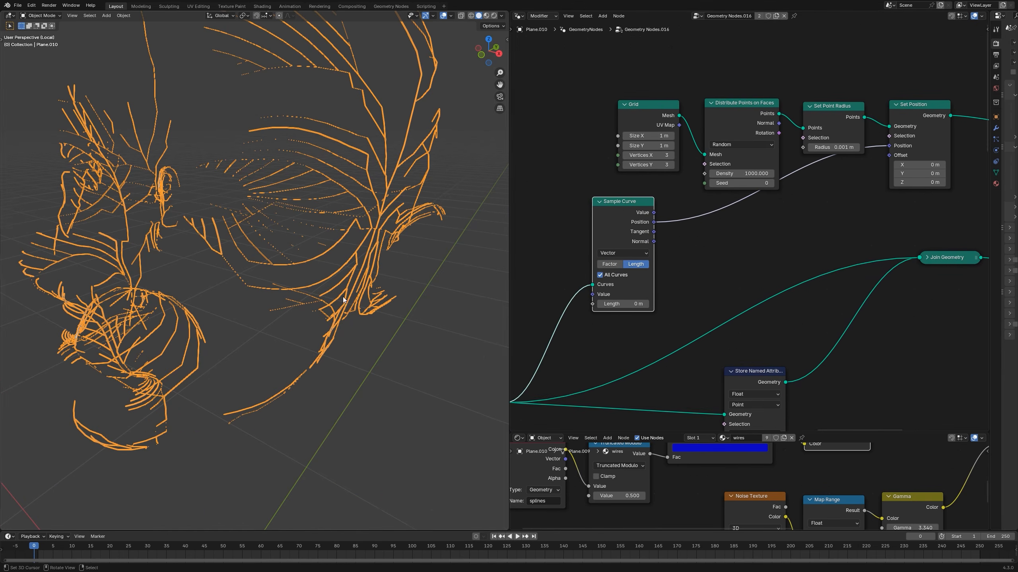
# - Enlarge the point radius to 0.021 m and test sliding the Sample Curve length to about 0.52 m, cancelling the slide
pyautogui.moveTo(335, 289); pyautogui.dragTo(381, 272, button='middle')
pyautogui.moveTo(621, 303); pyautogui.dragTo(631, 304)
pyautogui.scroll(1, 757, 191)
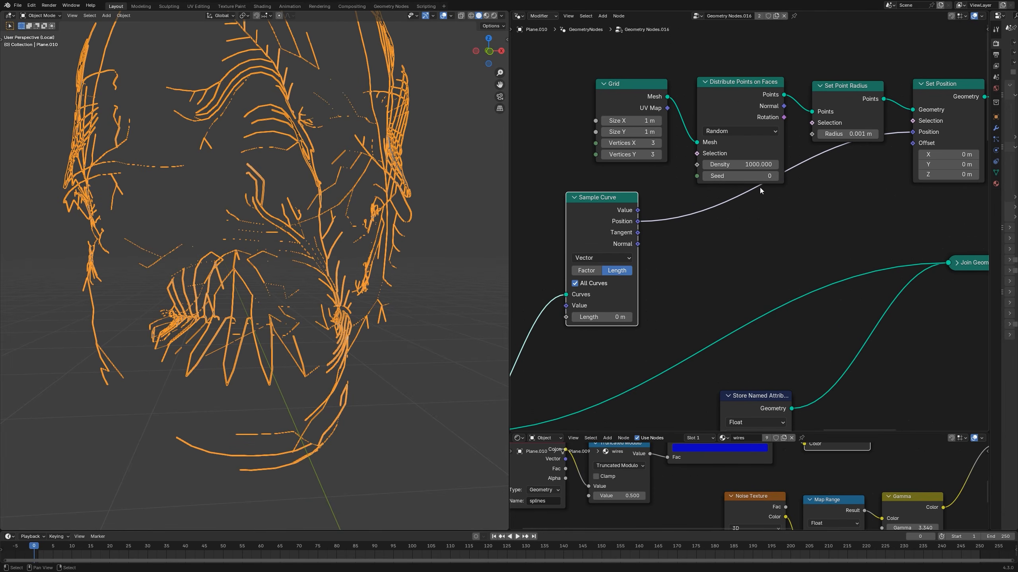
pyautogui.moveTo(849, 135)
pyautogui.mouseDown()
pyautogui.moveTo(882, 135)
pyautogui.moveTo(848, 135)
pyautogui.mouseUp()
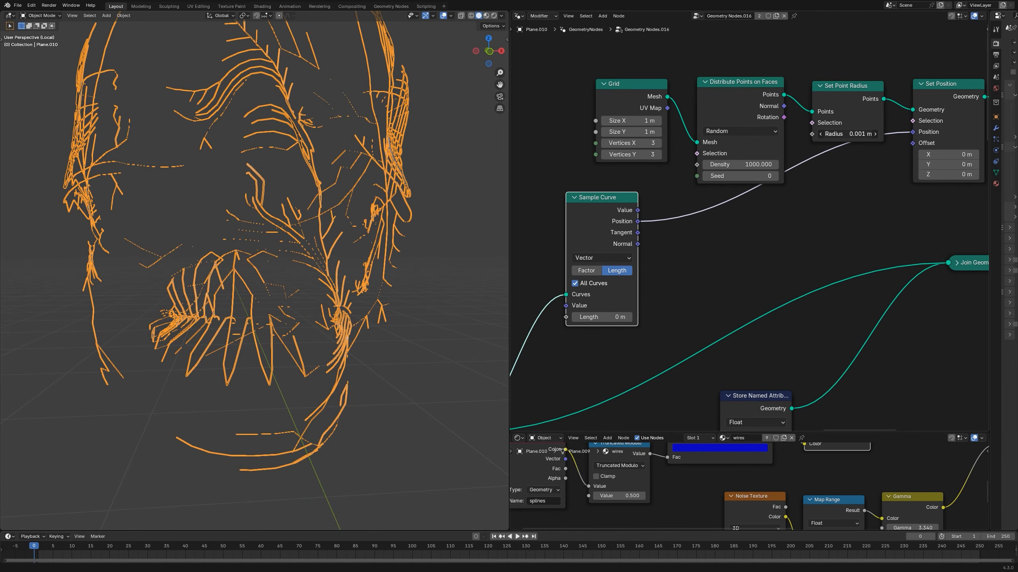
pyautogui.moveTo(848, 134); pyautogui.dragTo(858, 135)
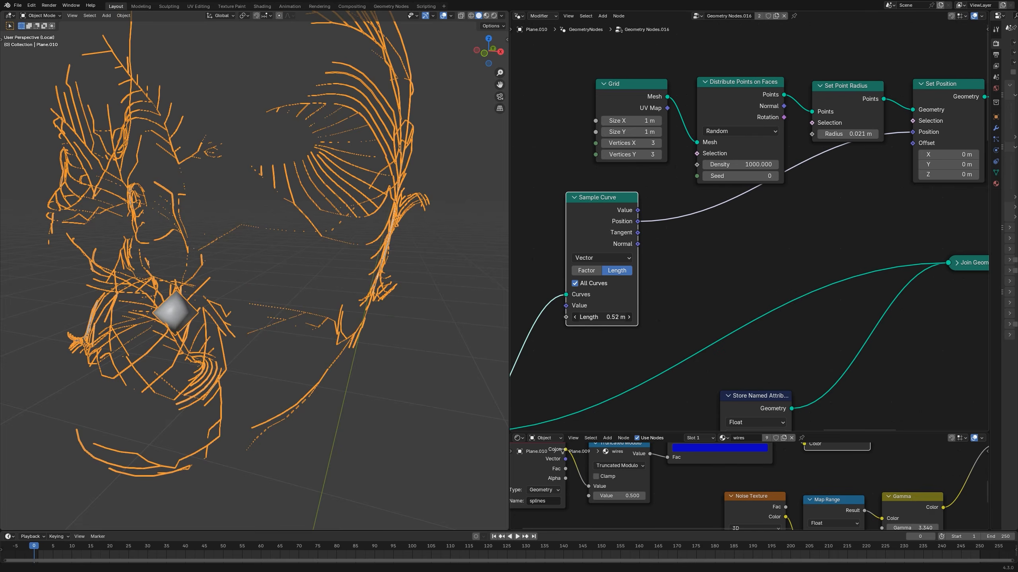
pyautogui.moveTo(601, 317); pyautogui.dragTo(641, 317)
pyautogui.rightClick(604, 319)
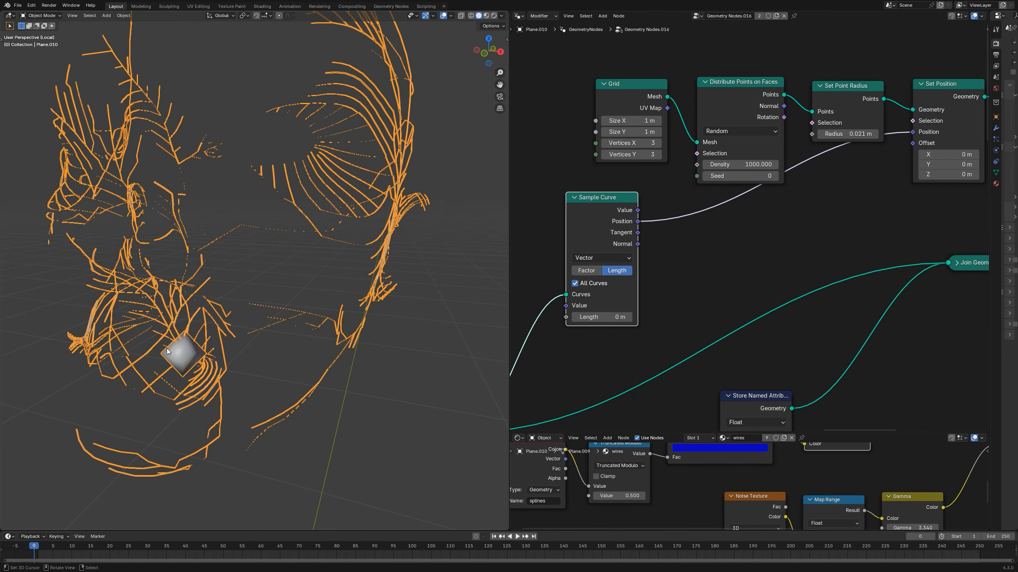
pyautogui.moveTo(169, 359)
pyautogui.mouseDown(button='middle')
pyautogui.moveTo(242, 292)
pyautogui.moveTo(220, 299)
pyautogui.moveTo(264, 321)
pyautogui.moveTo(260, 336)
pyautogui.mouseUp(button='middle')
pyautogui.scroll(-3, 218, 325)
# - Add a float Random Value node and connect it to the Length input of Sample Curve
pyautogui.rightClick(403, 210)
pyautogui.rightClick(307, 309)
pyautogui.moveTo(531, 235); pyautogui.dragTo(659, 234, button='middle')
pyautogui.hotkey('shift', 'a')
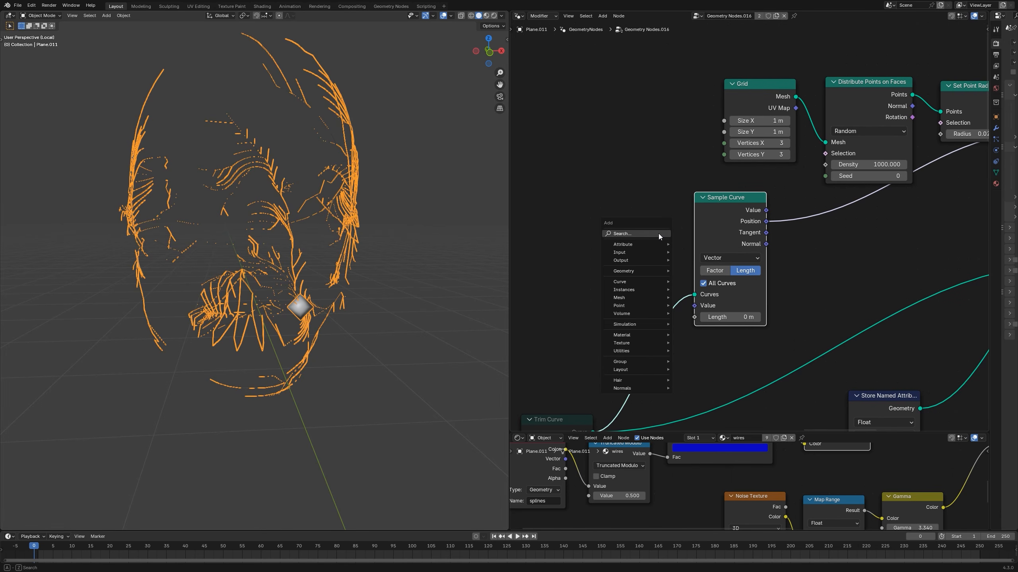
pyautogui.write('rand')
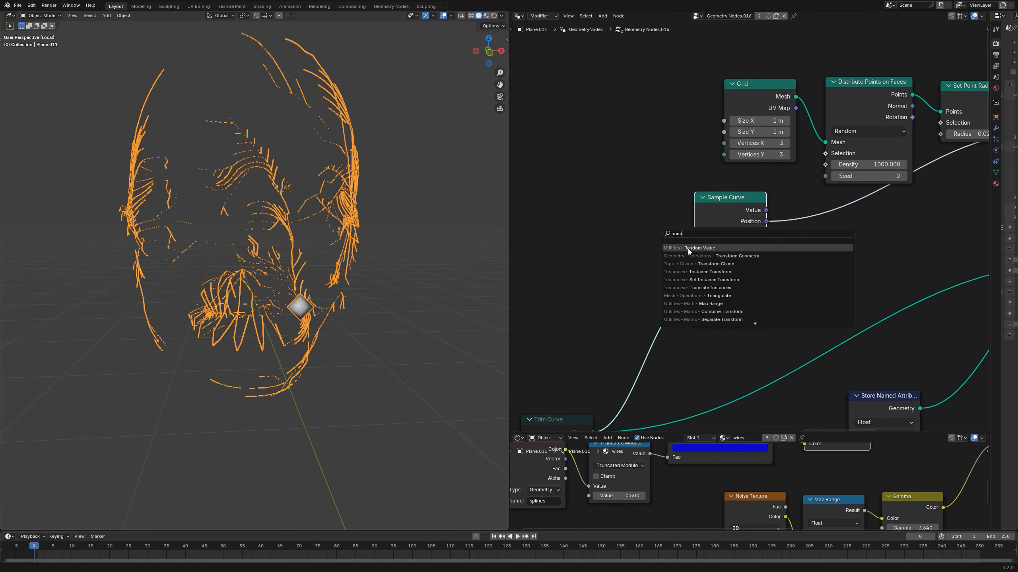
pyautogui.click(688, 249)
pyautogui.moveTo(693, 322); pyautogui.dragTo(694, 317)
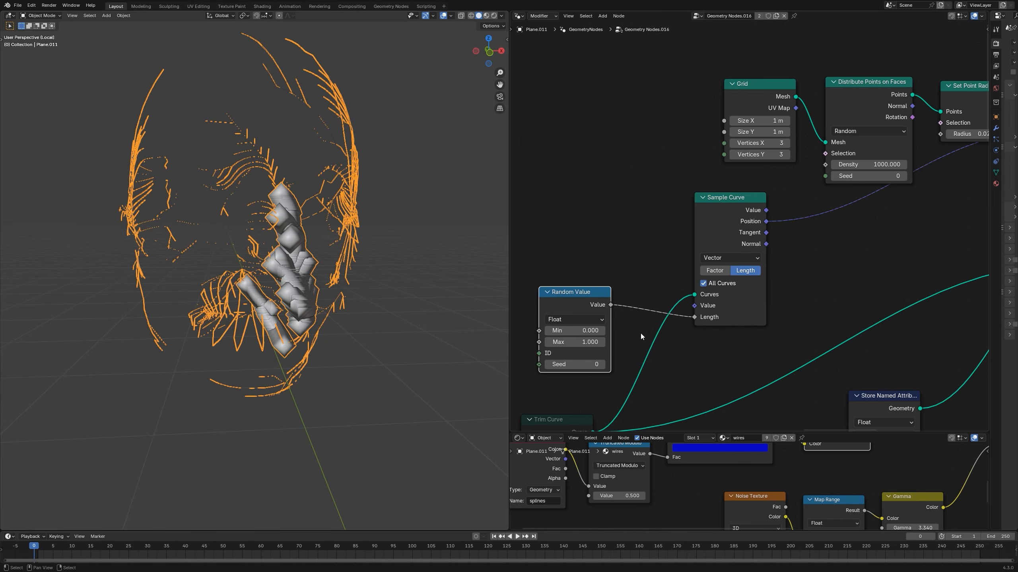
# - Raise the Random Value maximum to about 64 so the points spread over all the face curves
pyautogui.scroll(1, 589, 351)
pyautogui.moveTo(565, 351); pyautogui.dragTo(585, 351)
pyautogui.moveTo(835, 219); pyautogui.dragTo(773, 230, button='middle')
pyautogui.moveTo(539, 349); pyautogui.dragTo(649, 328, button='middle')
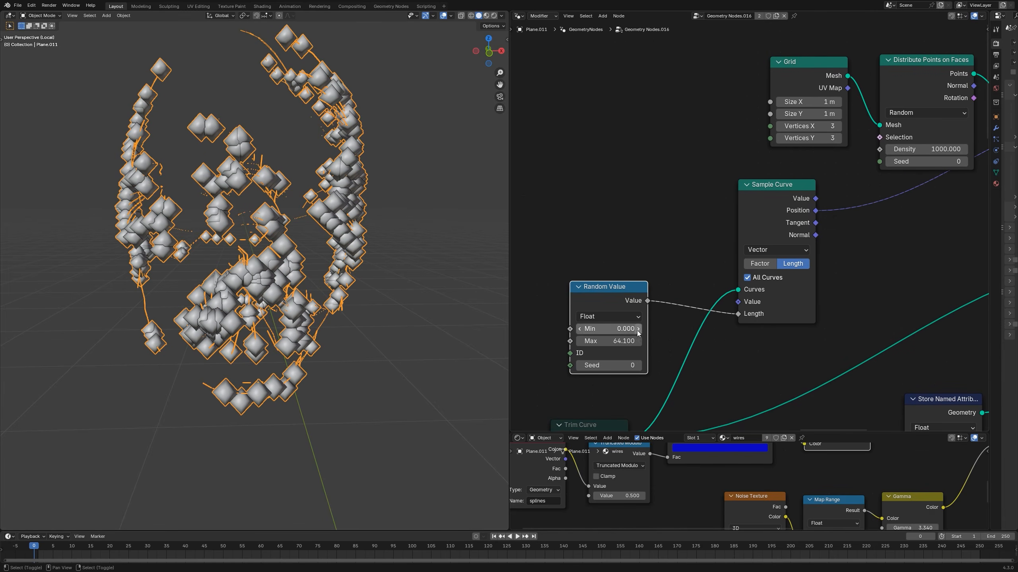
pyautogui.moveTo(609, 329); pyautogui.dragTo(613, 329)
pyautogui.moveTo(612, 341); pyautogui.dragTo(597, 341)
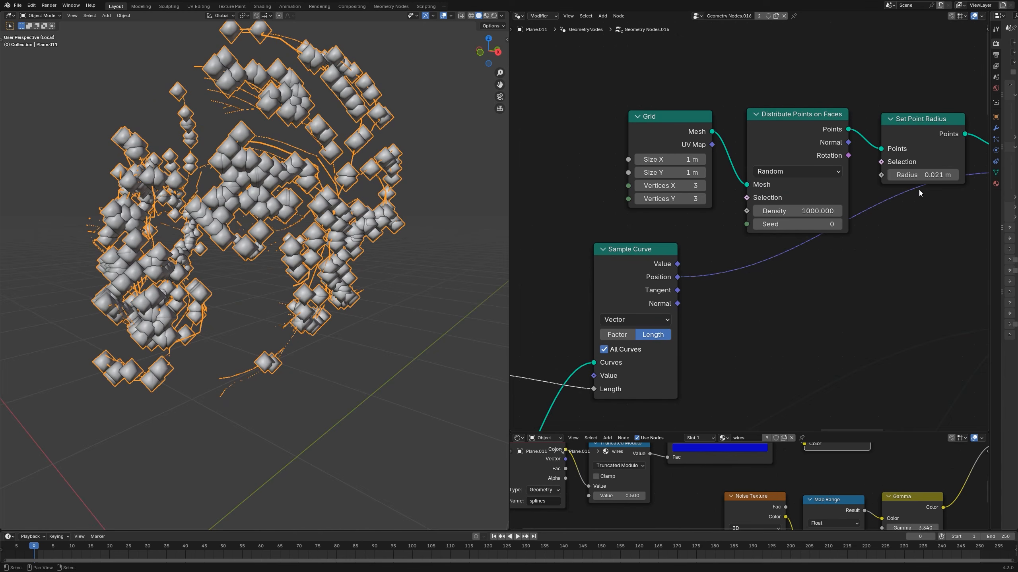
# - Set the point radius back to 0.001 m, deselect the wires and inspect the points up close
pyautogui.click(922, 174)
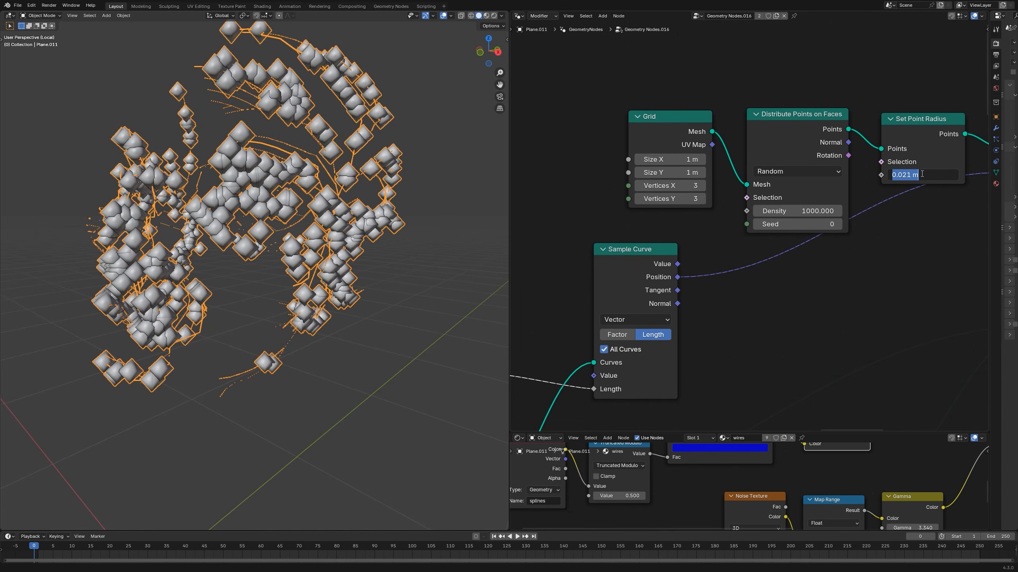
pyautogui.write('.001')
pyautogui.press('Return')
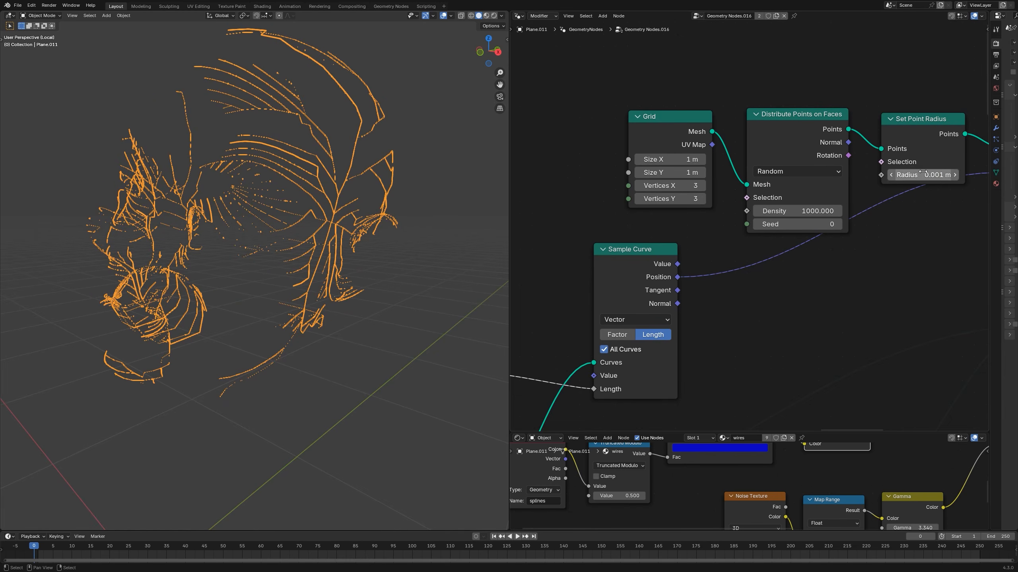
pyautogui.scroll(1, 692, 186)
pyautogui.scroll(10, 333, 243)
pyautogui.click(320, 305)
pyautogui.moveTo(645, 317); pyautogui.dragTo(811, 227, button='middle')
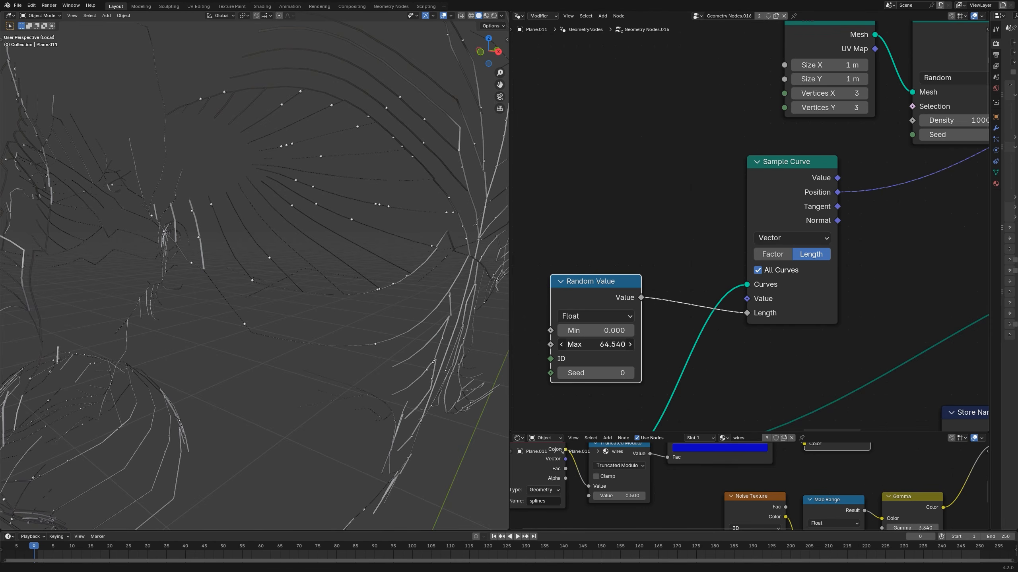
# - Vary the Random Value maximum between about 64.54 and 64.19 while examining how the points travel along the wires
pyautogui.moveTo(595, 345); pyautogui.dragTo(601, 344)
pyautogui.scroll(-3, 320, 337)
pyautogui.moveTo(221, 317); pyautogui.dragTo(293, 314, button='middle')
pyautogui.scroll(-2, 255, 333)
pyautogui.scroll(-3, 253, 343)
pyautogui.scroll(5, 353, 322)
pyautogui.scroll(4, 294, 312)
pyautogui.moveTo(332, 278); pyautogui.dragTo(301, 284, button='middle')
pyautogui.moveTo(597, 345); pyautogui.dragTo(592, 345)
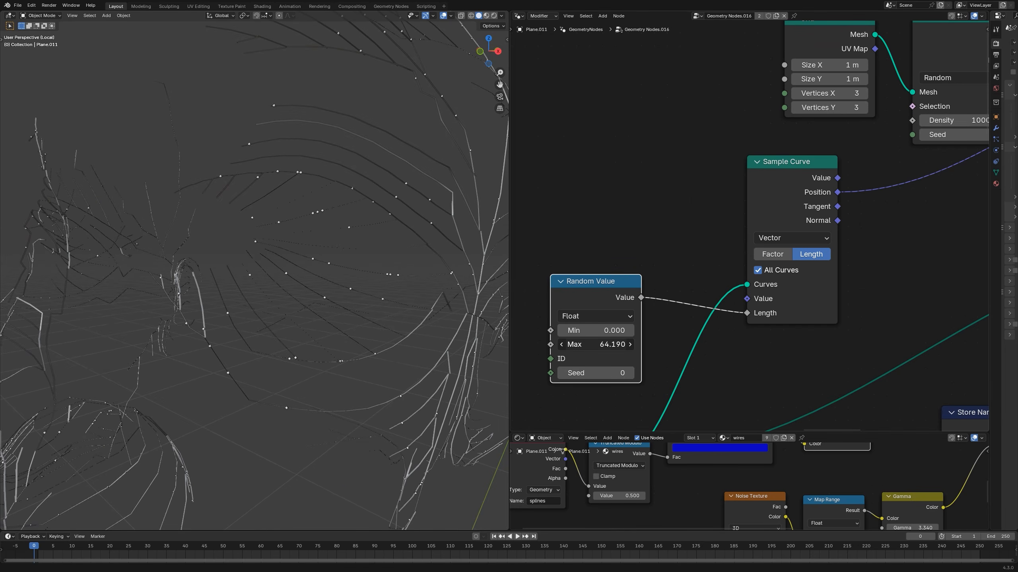